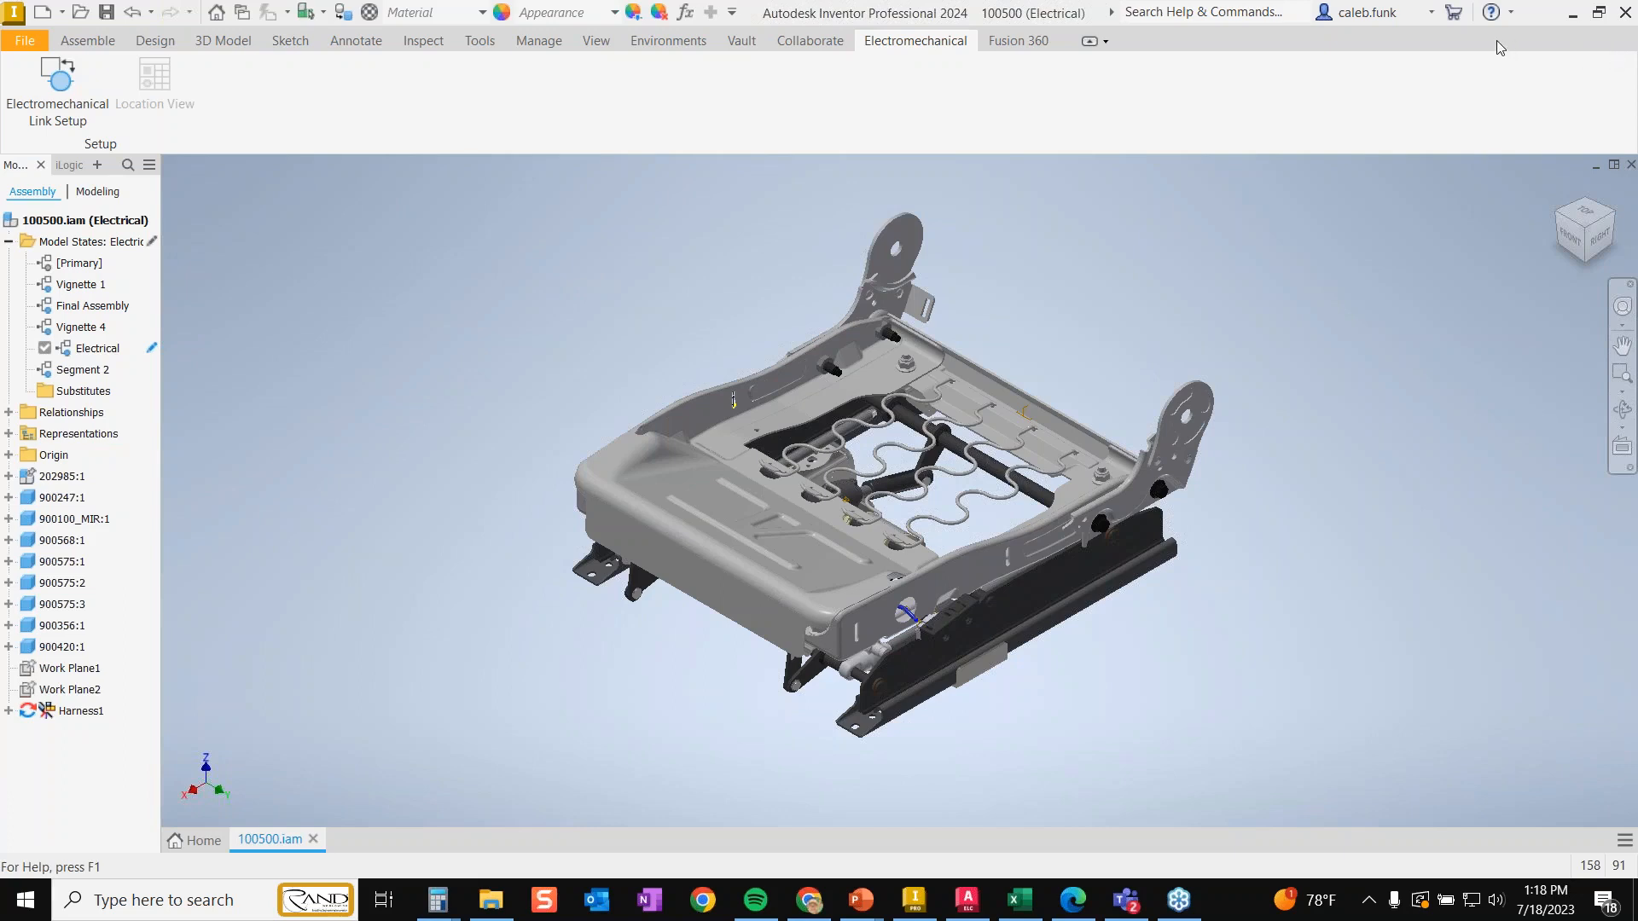
- Examine the underside of the seat assembly, including the motors, their connectors and the blue harness segments
left_click(1622, 410)
left_click_drag(947, 461, 850, 329)
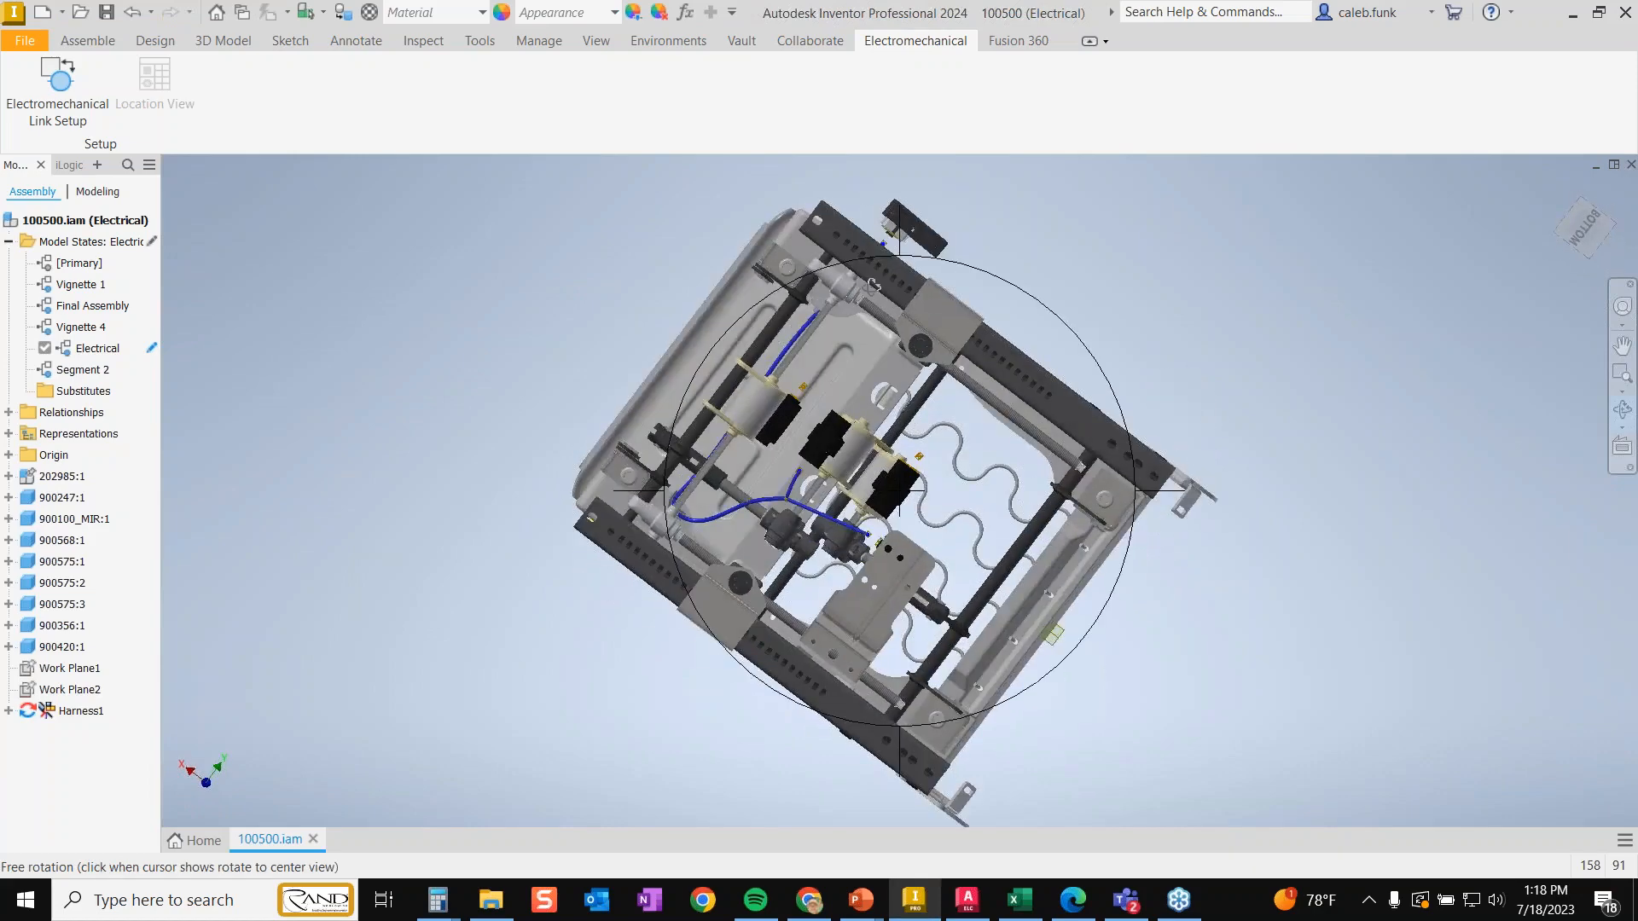
scroll(921, 230, "down", 8)
left_click_drag(780, 442, 1024, 304)
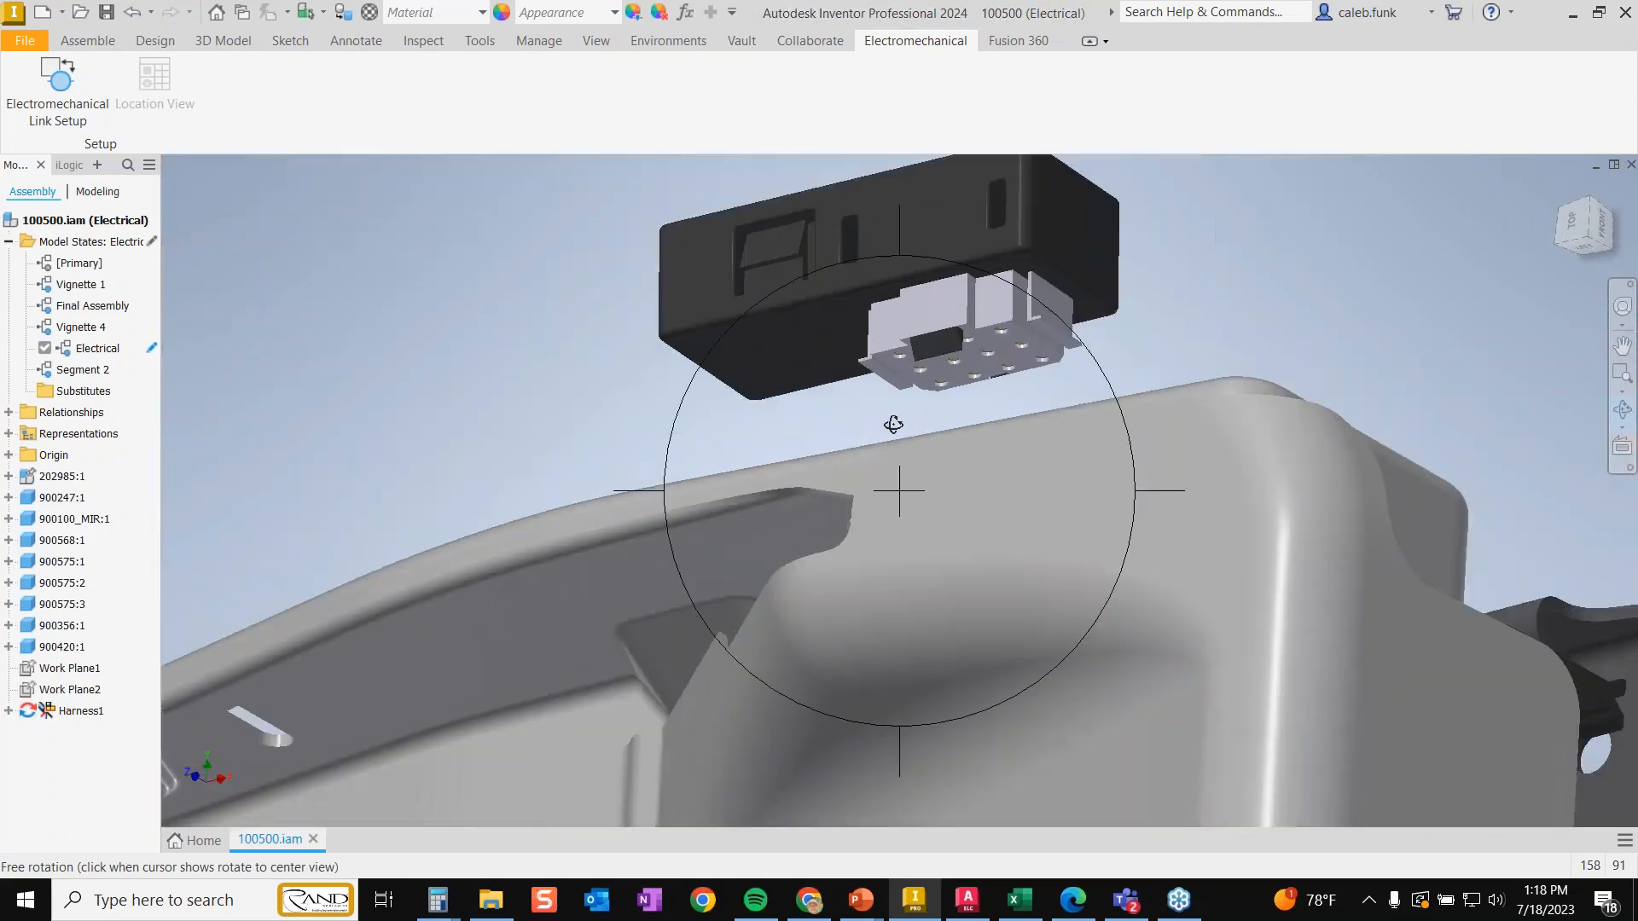
scroll(893, 424, "up", 3)
left_click_drag(893, 424, 772, 215)
scroll(803, 355, "up", 2)
left_click_drag(802, 355, 813, 367)
middle_click_drag(812, 367, 1090, 467)
scroll(879, 470, "down", 2)
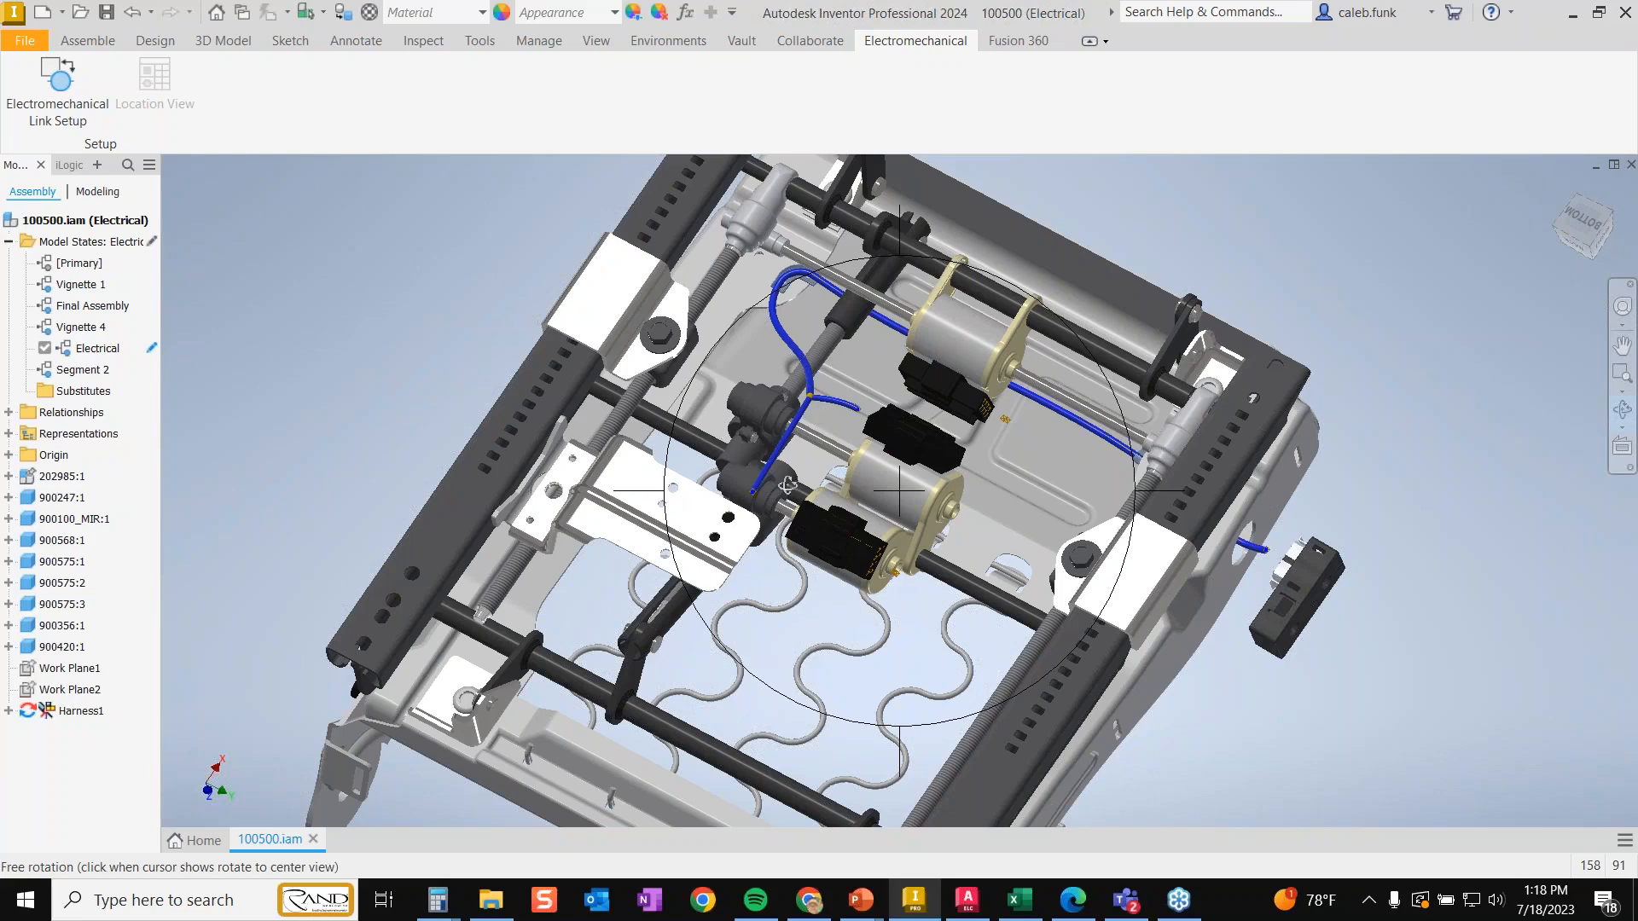
scroll(819, 482, "up", 5)
middle_click_drag(1114, 517, 840, 399)
scroll(838, 397, "down", 3)
right_click(972, 339)
left_click(1029, 342)
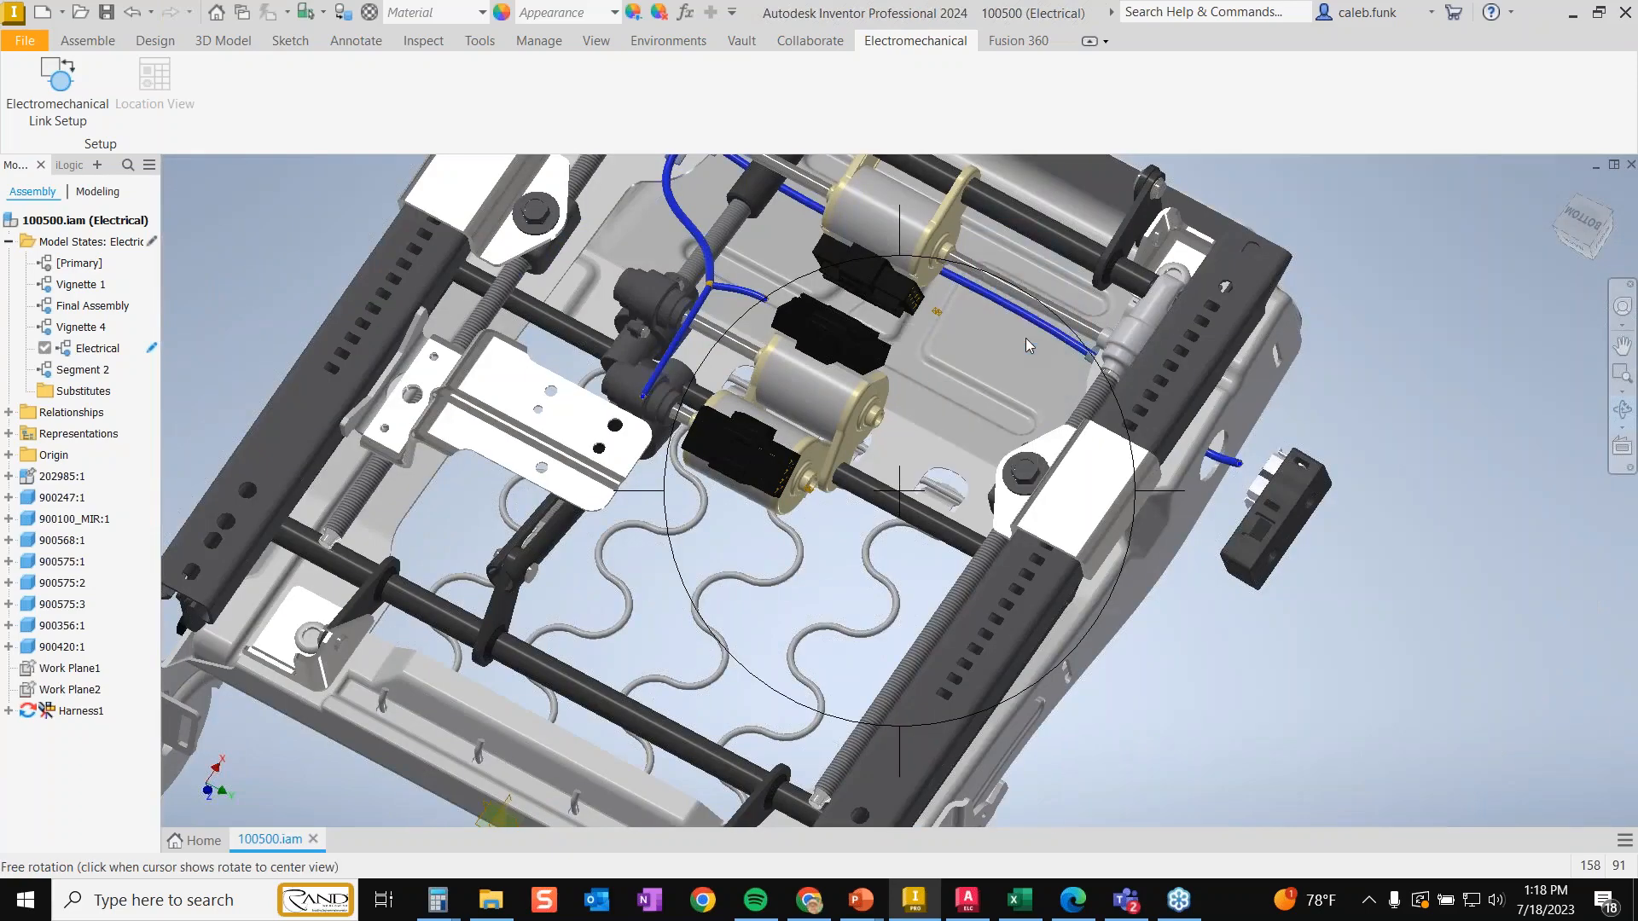
right_click(1283, 499)
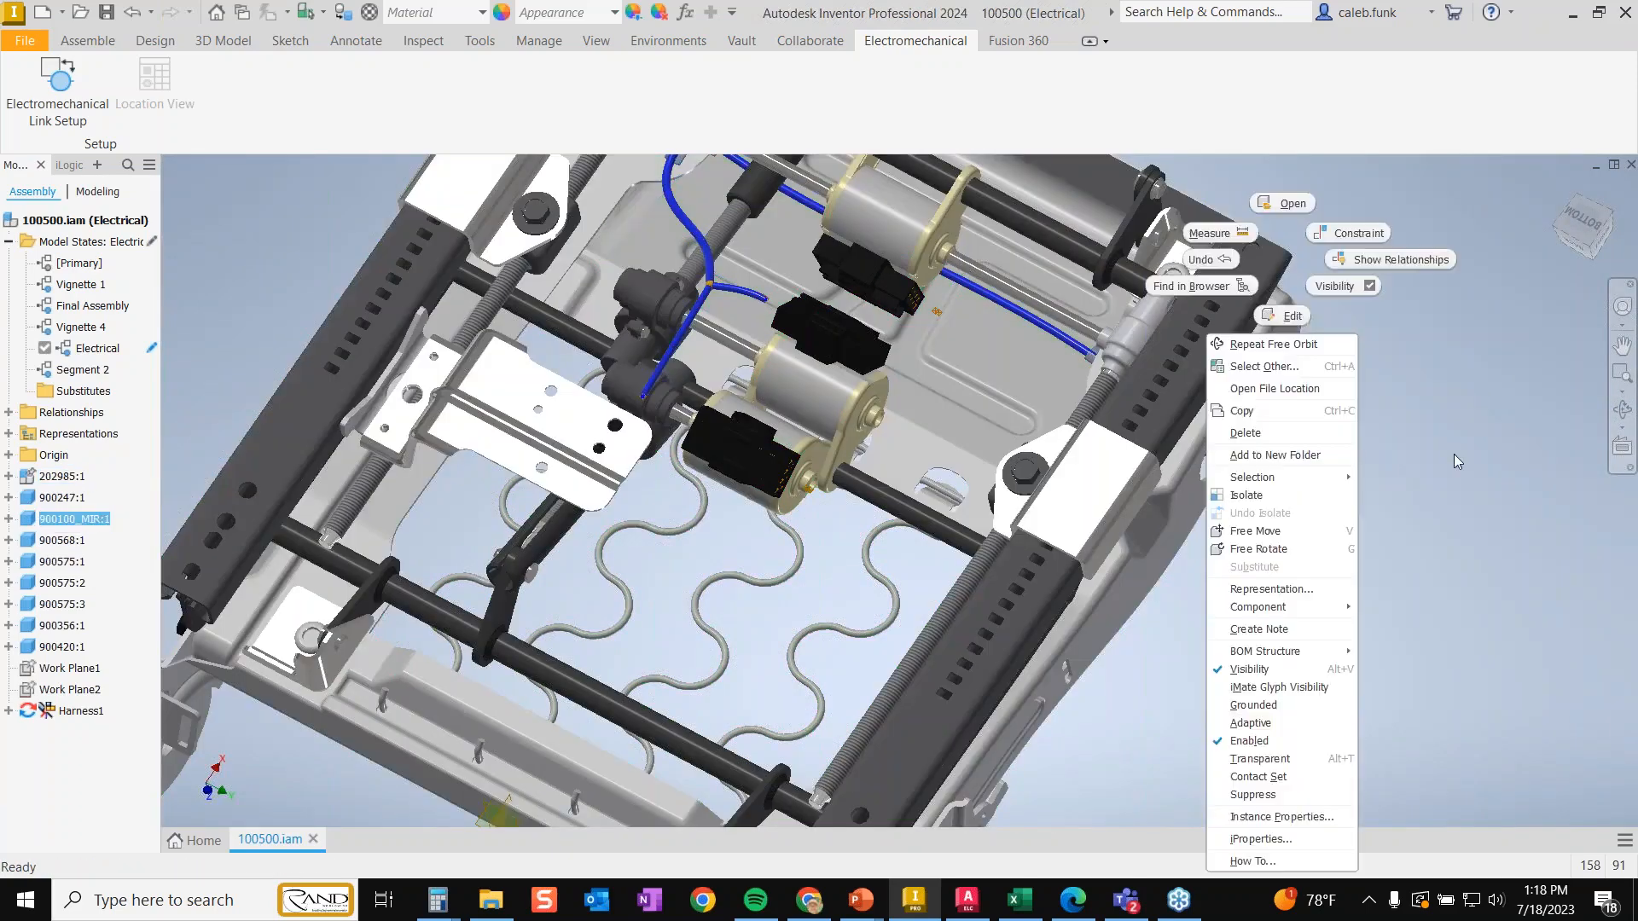
left_click(1455, 461)
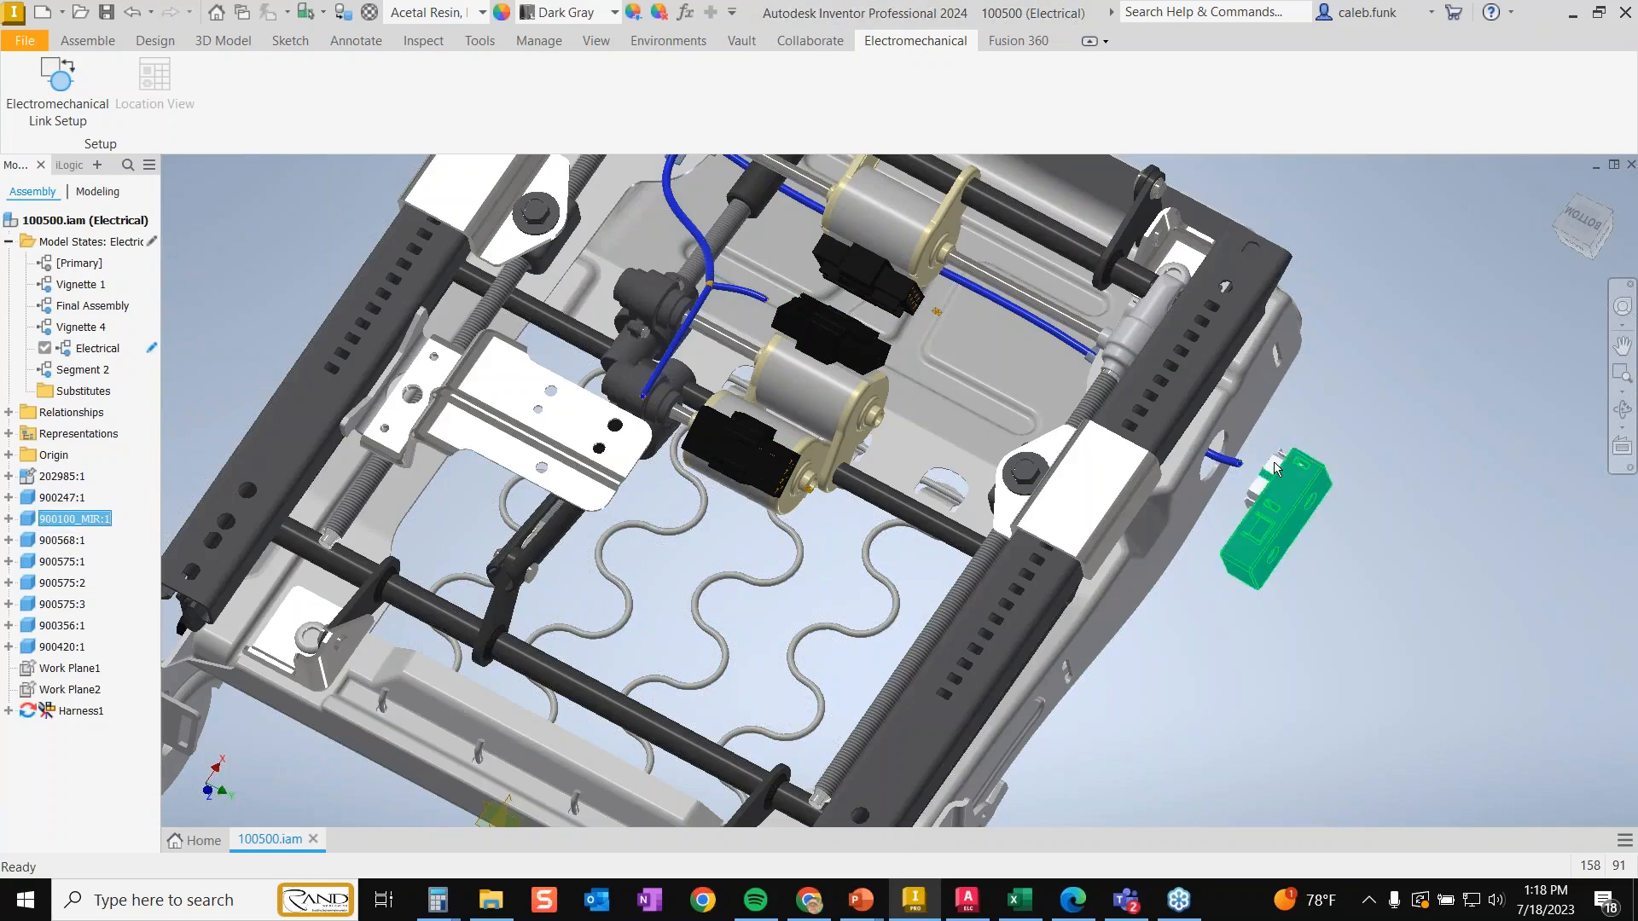
left_click(1274, 469)
right_click(1275, 468)
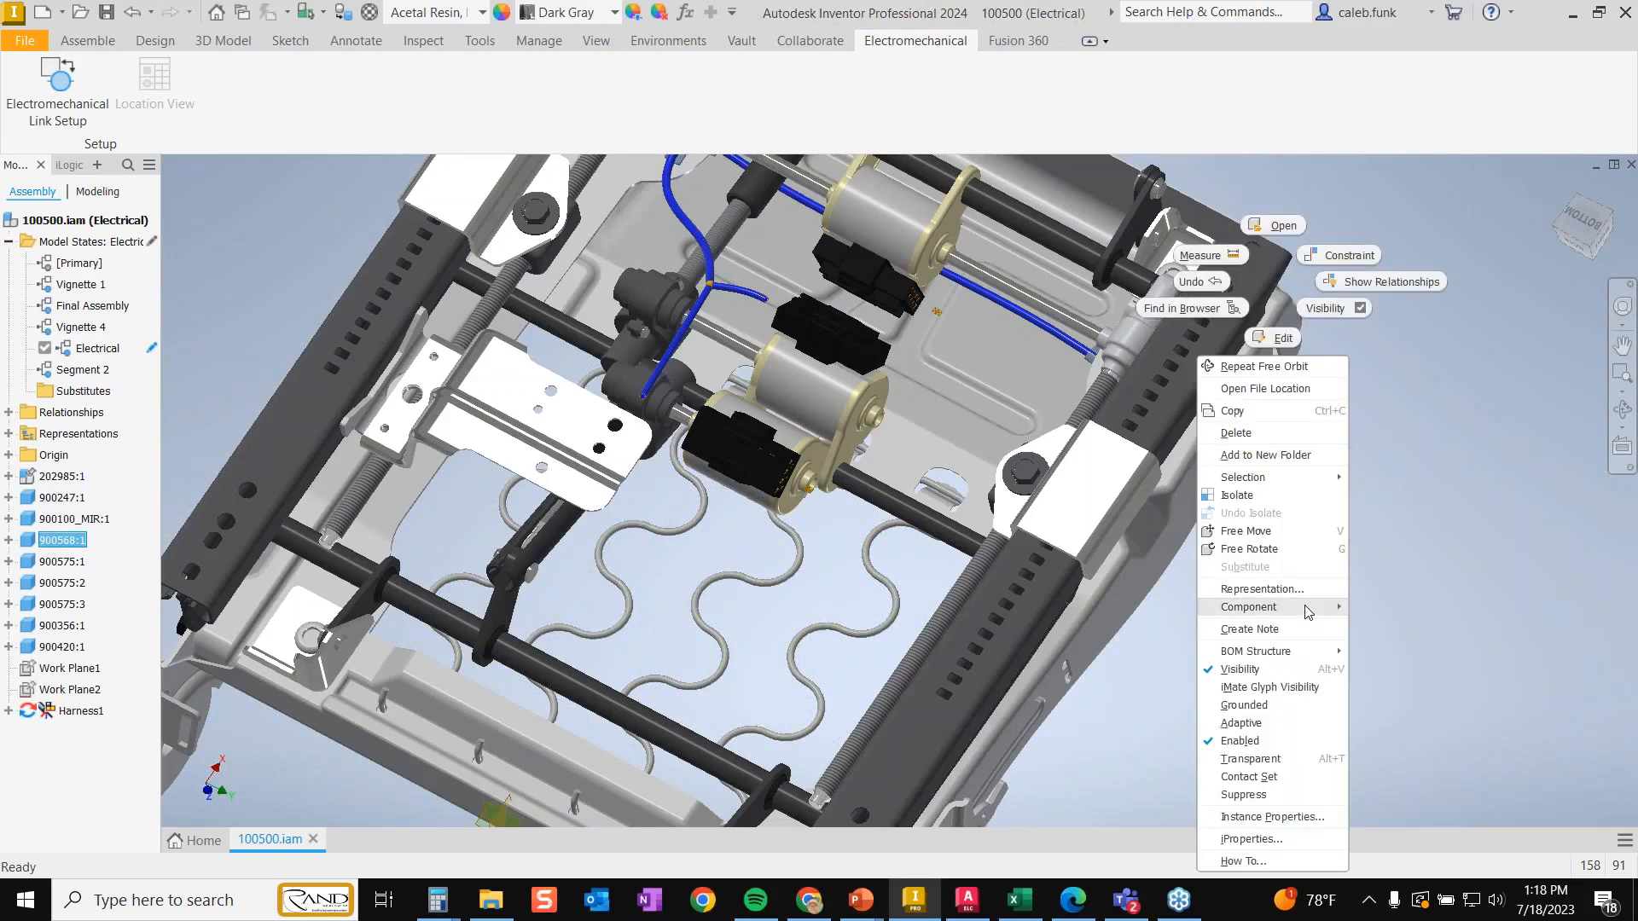
mouse_move(1305, 612)
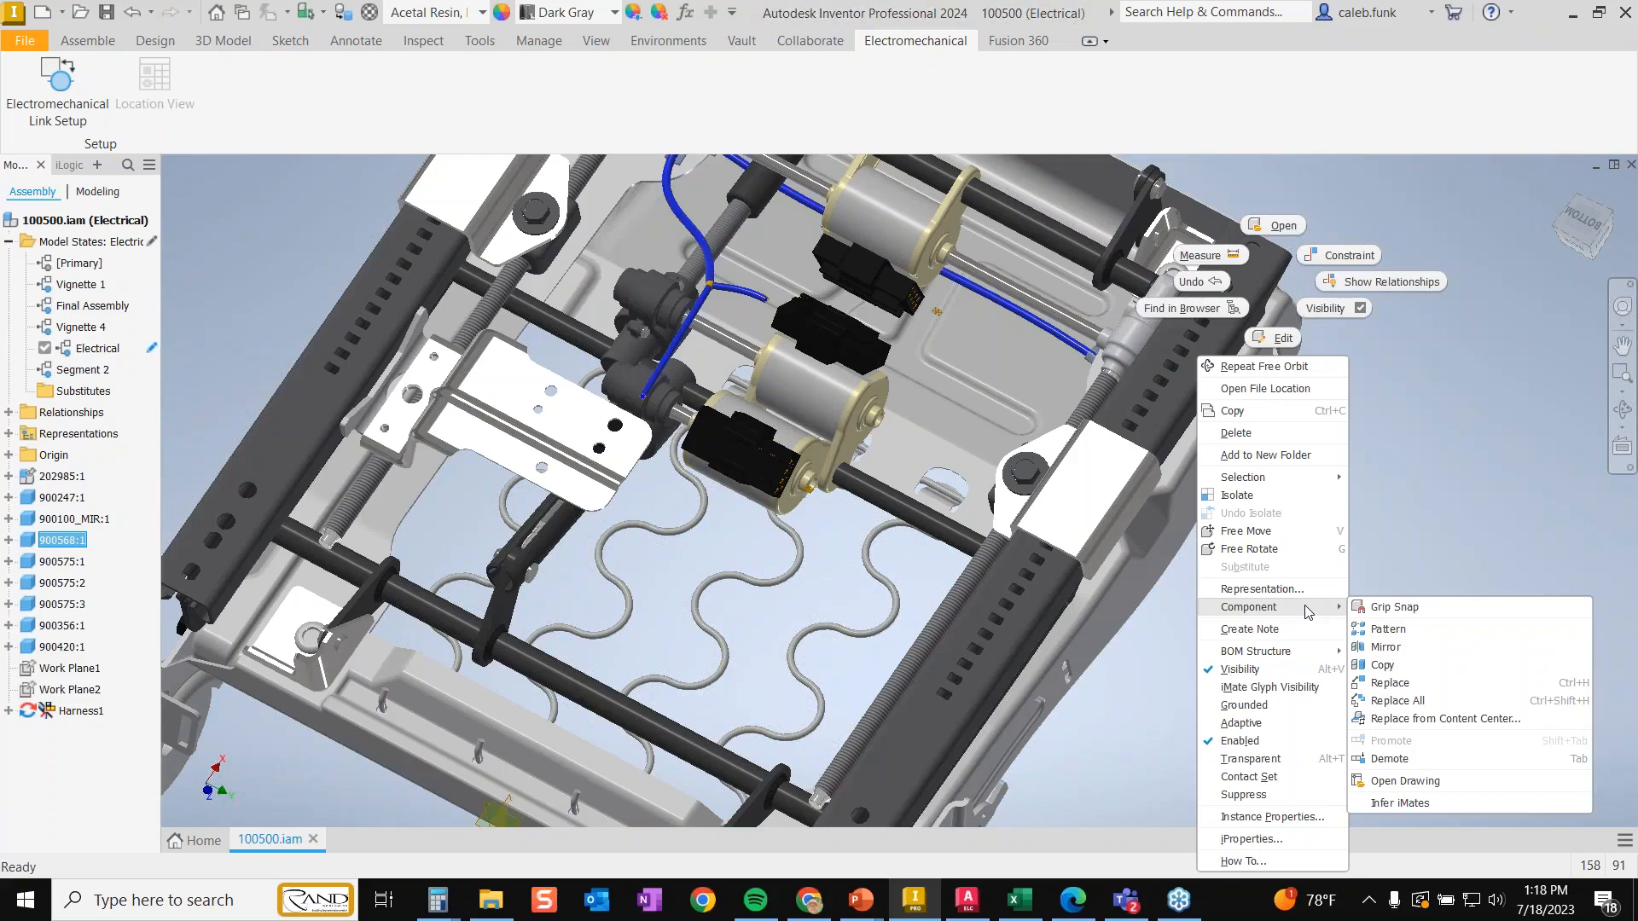
left_click(1384, 521)
left_click(285, 504)
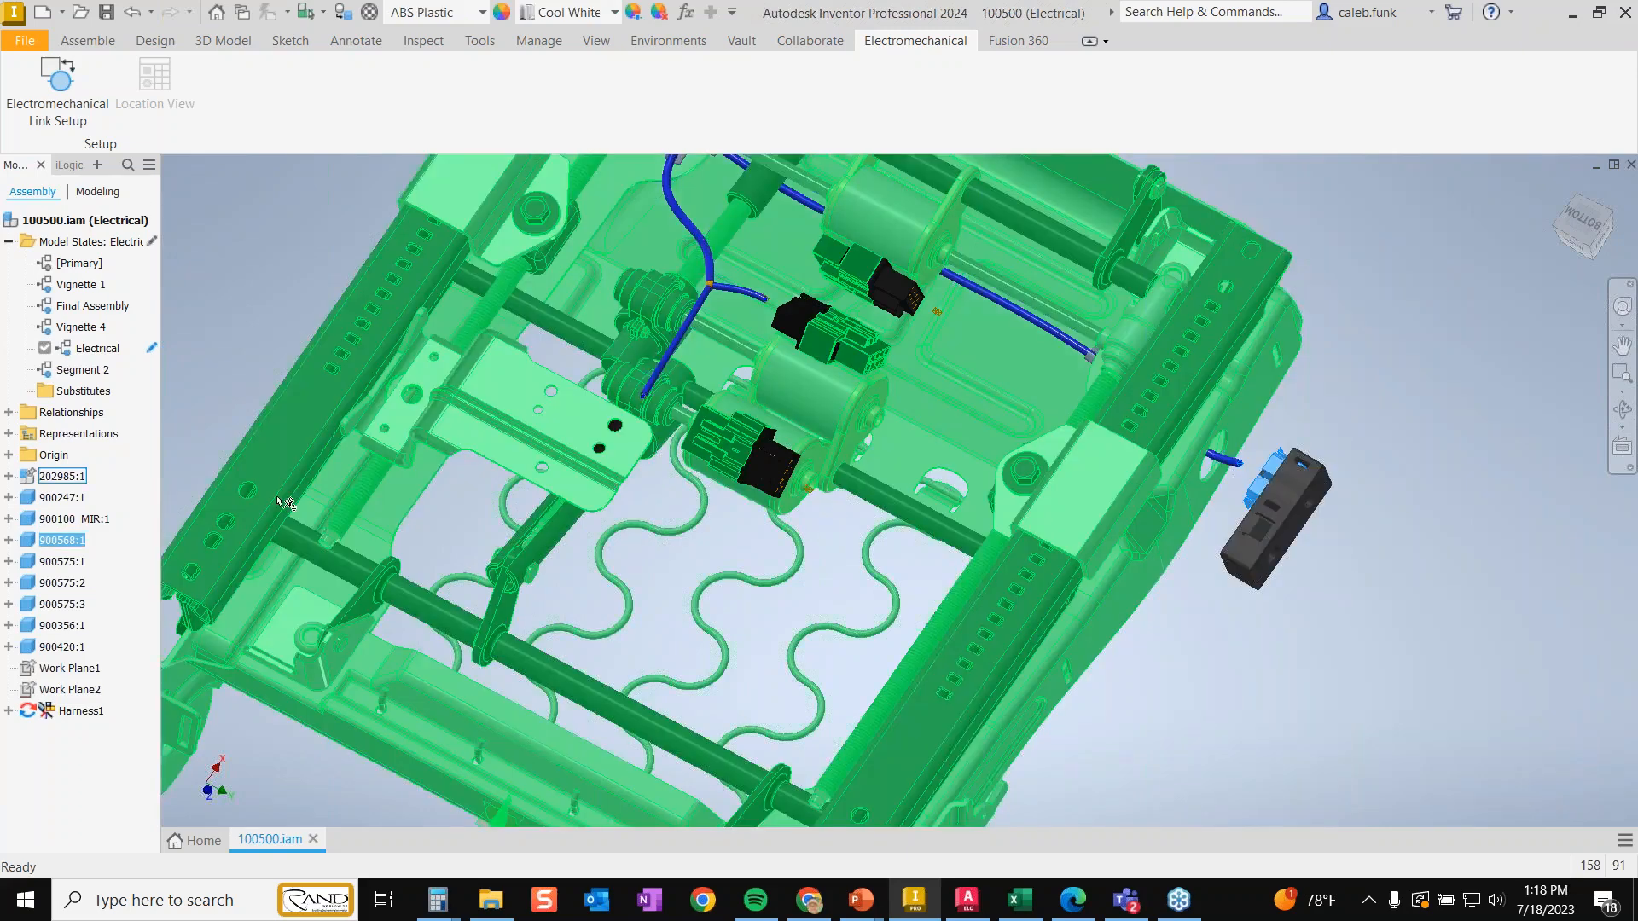
left_click(79, 691)
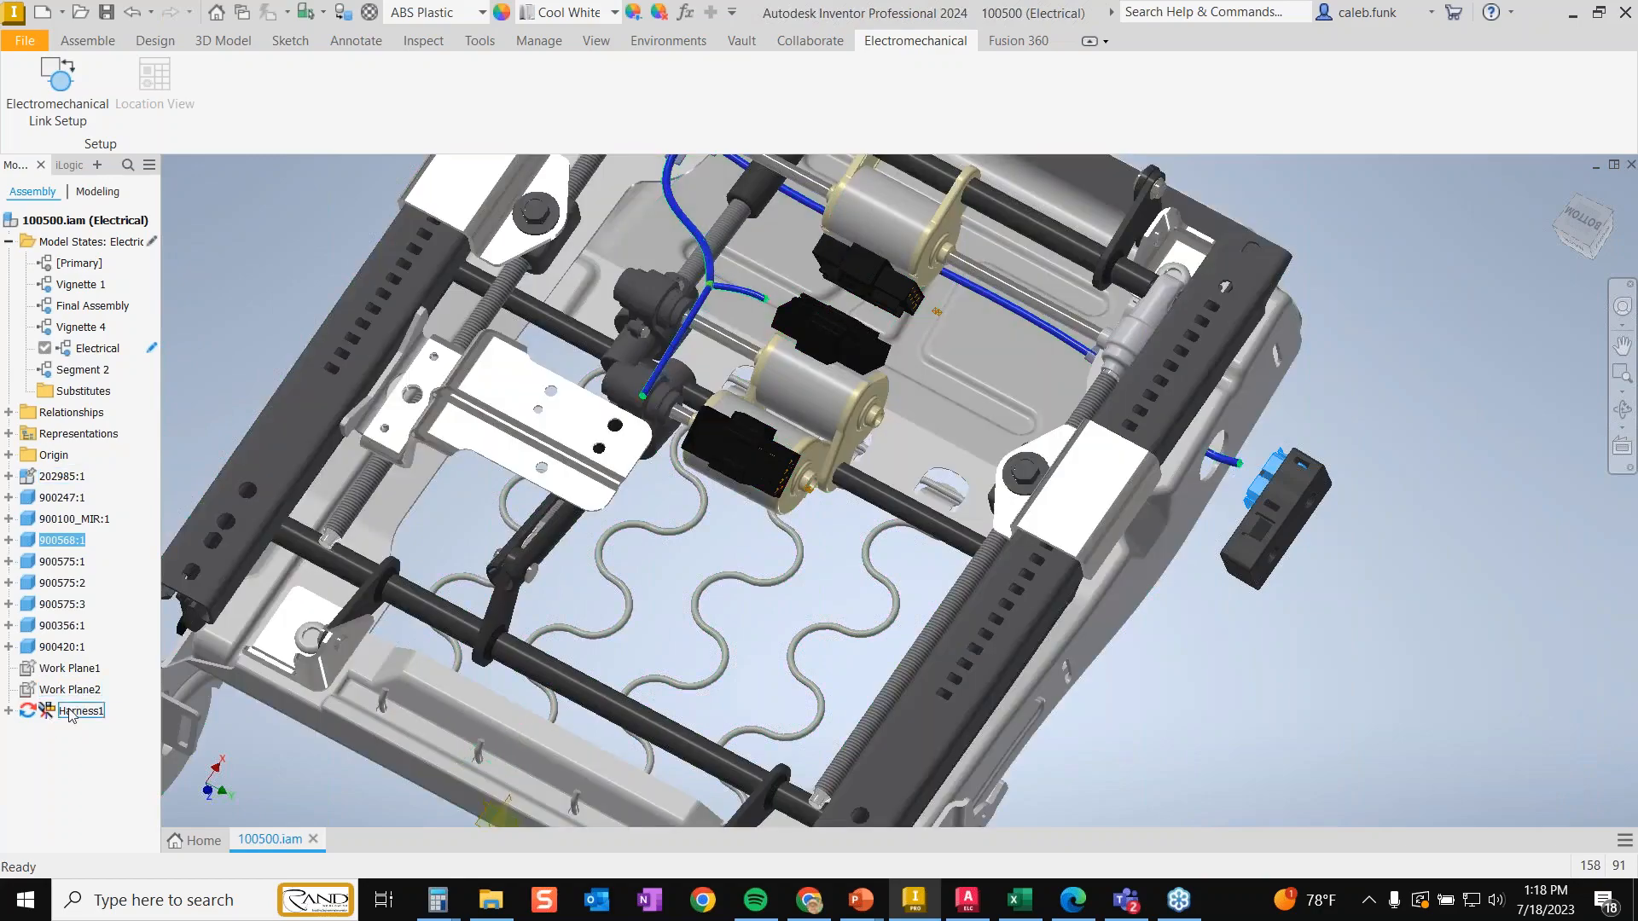
double_click(81, 711)
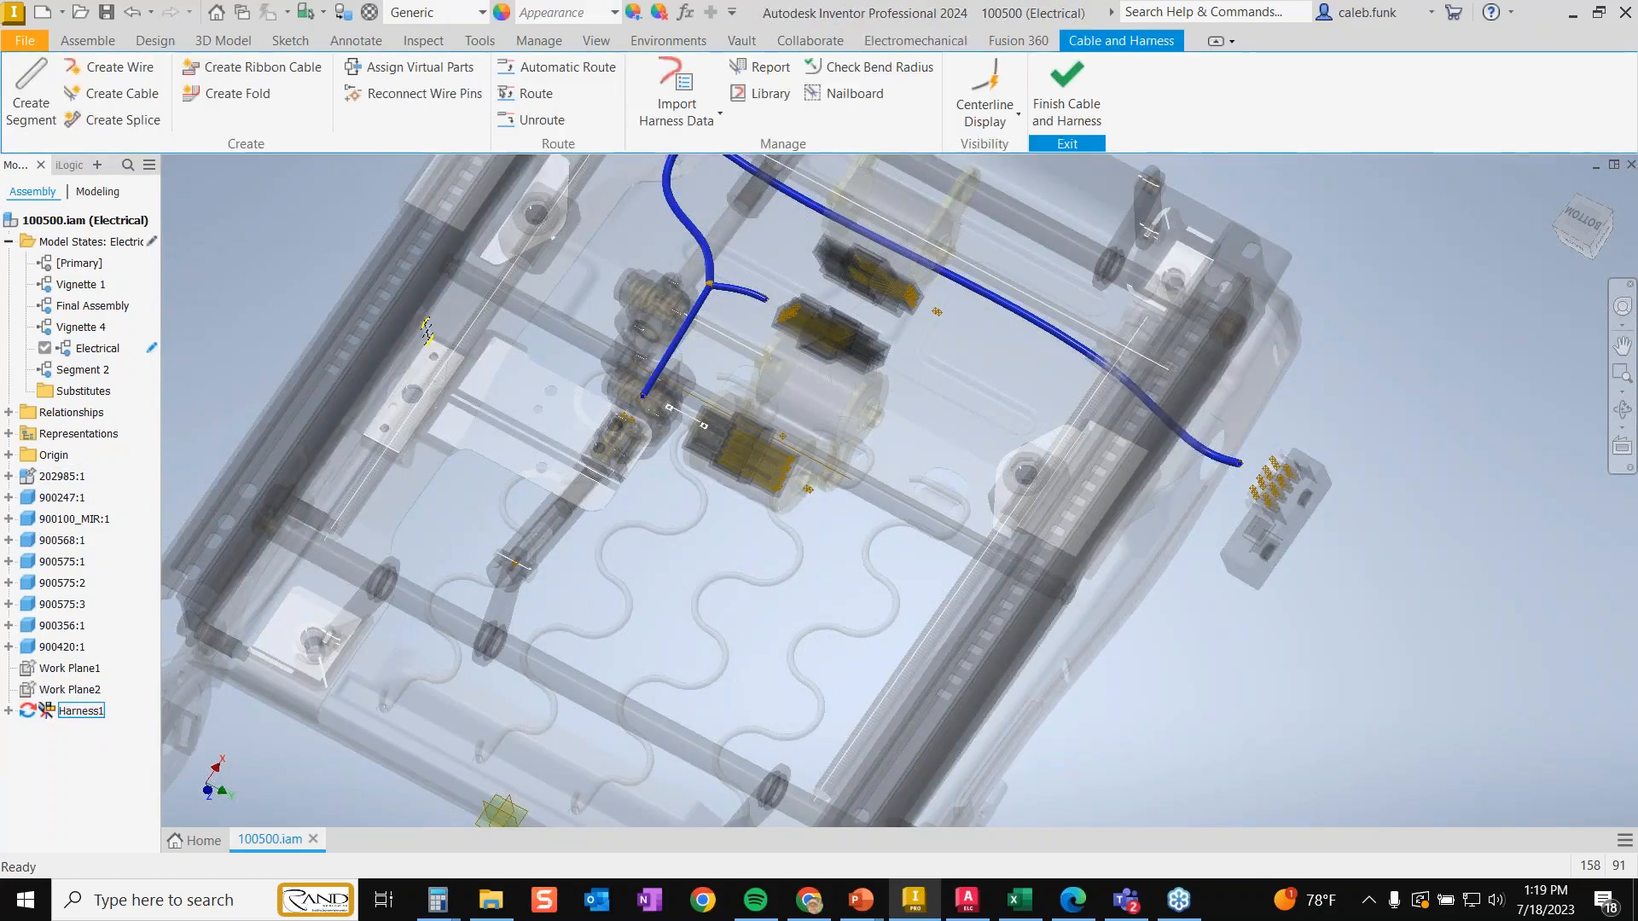
left_click(85, 796)
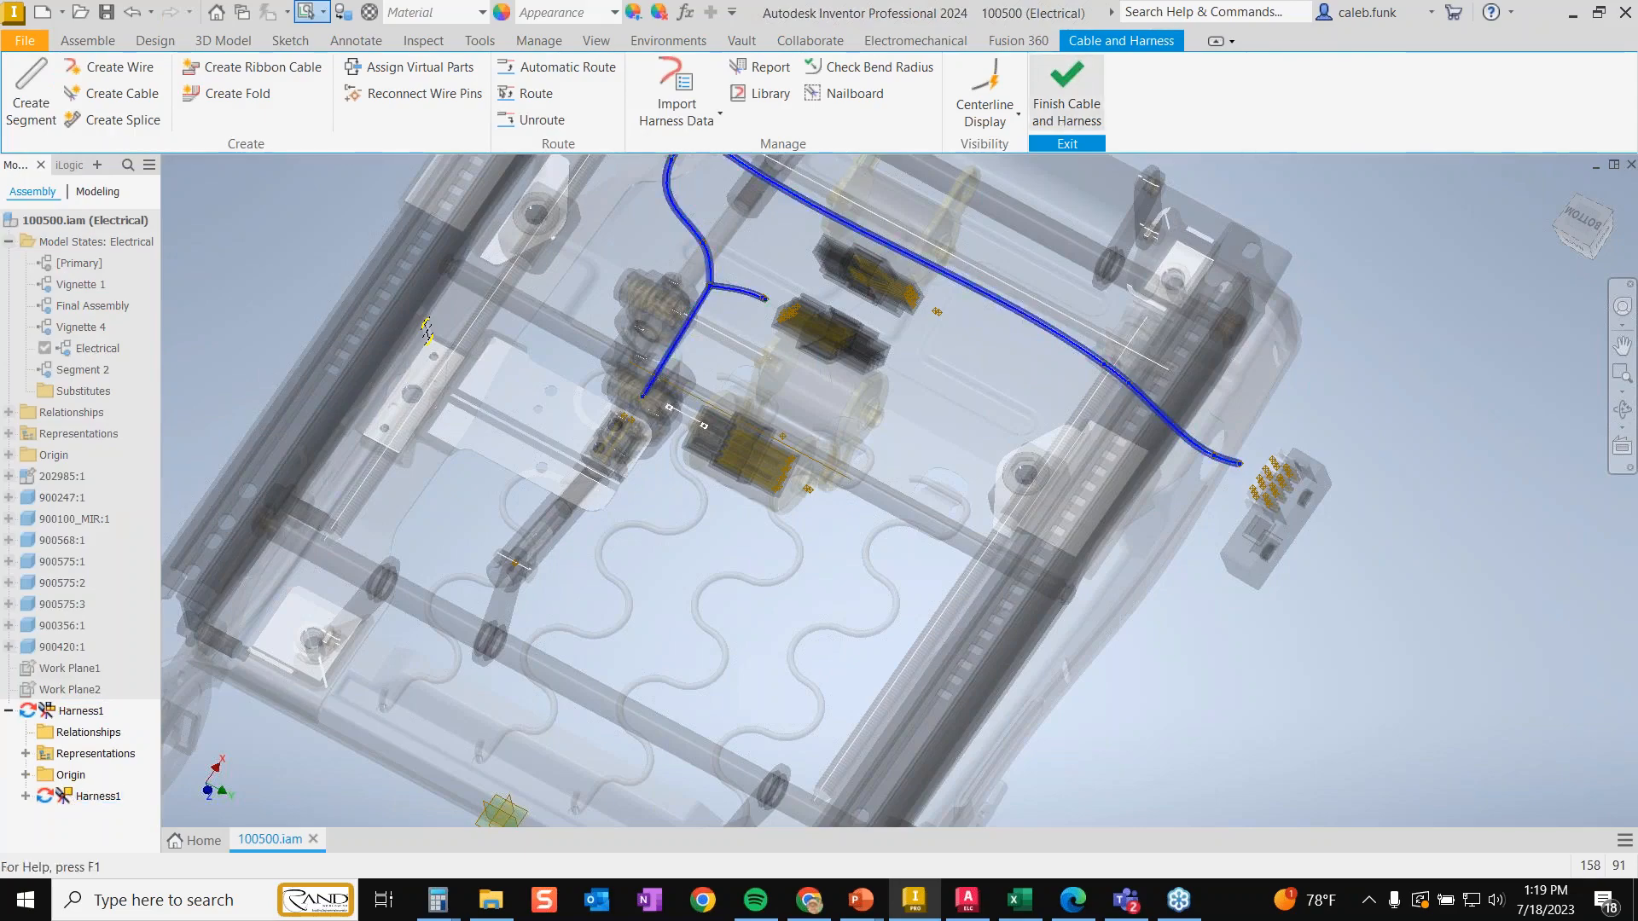
left_click(1067, 94)
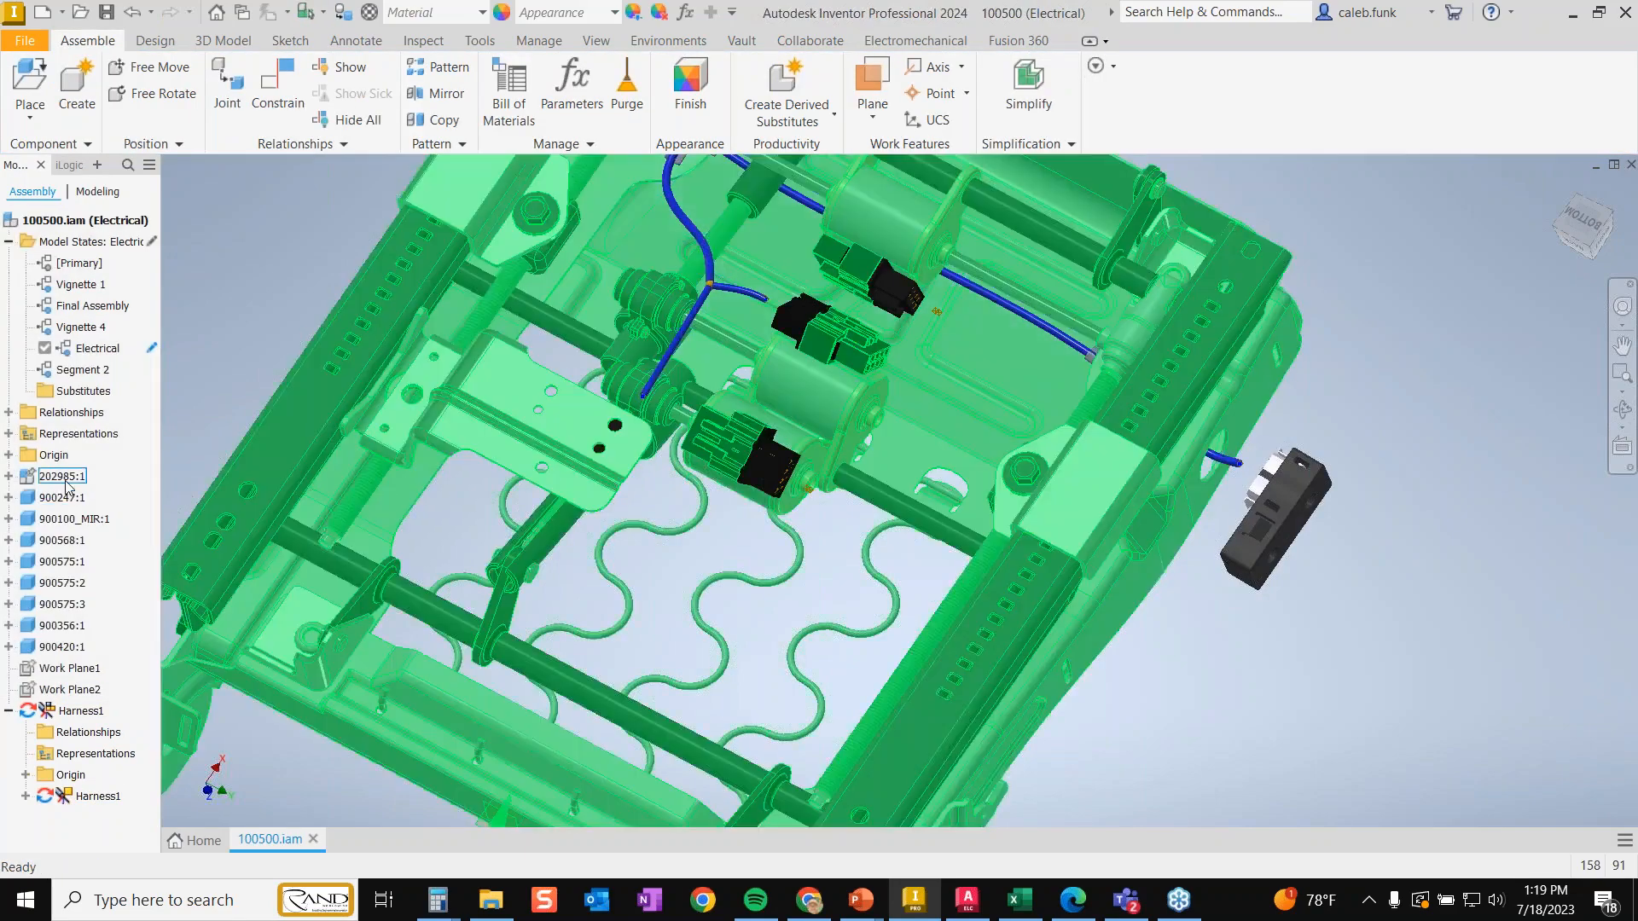
- View the instance properties of connector 900568:1 and close them without changes
right_click(57, 543)
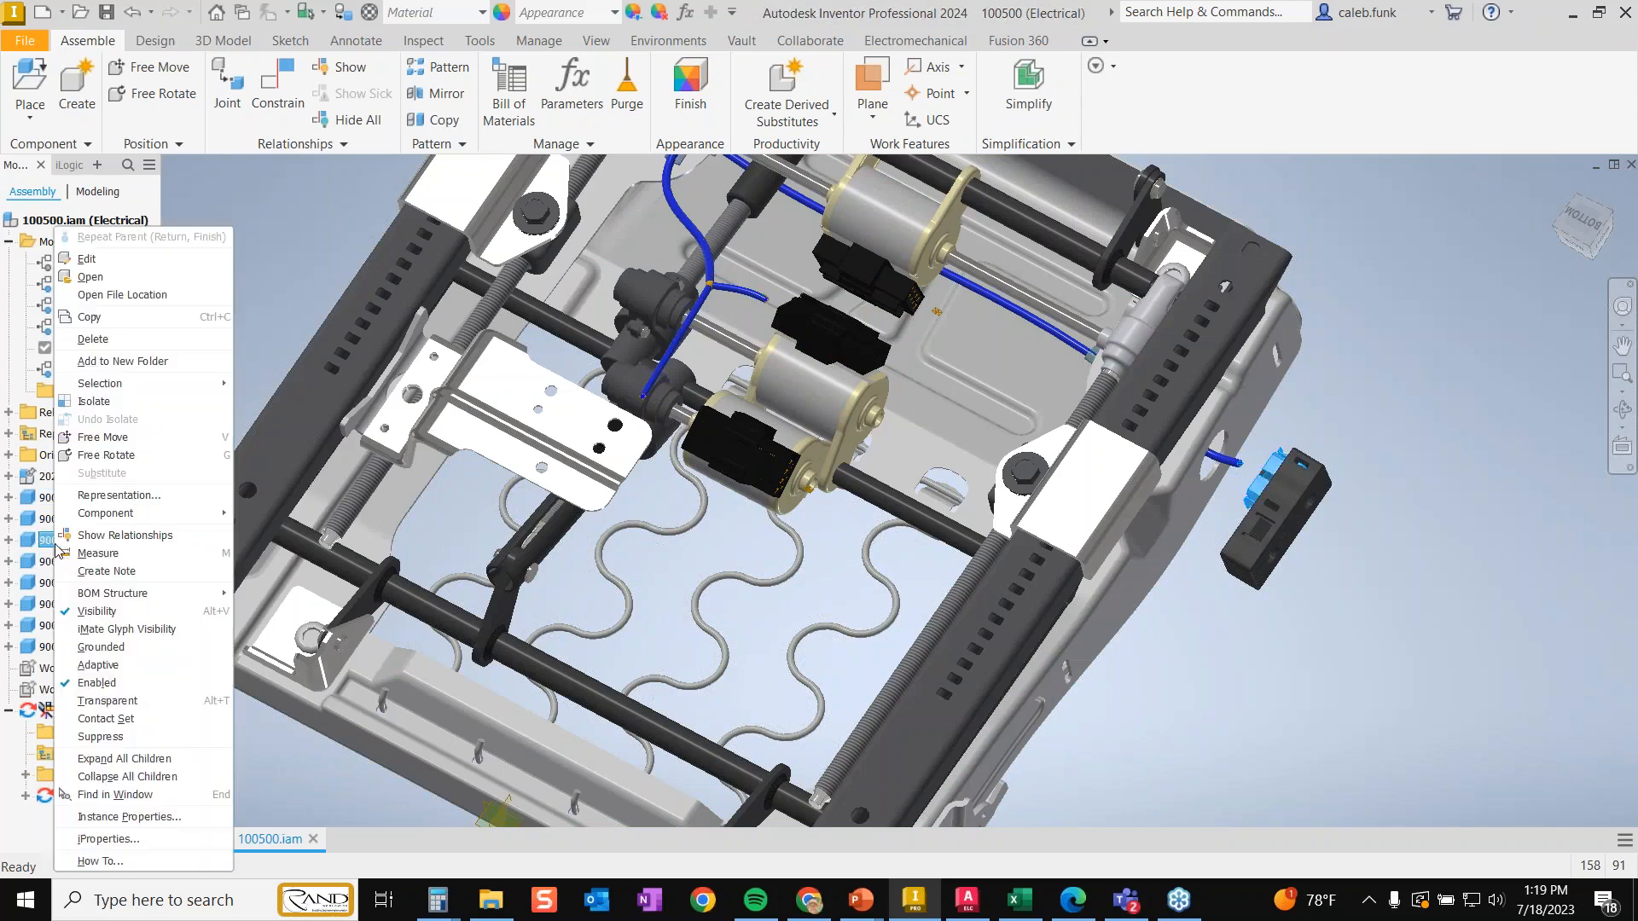
left_click(155, 817)
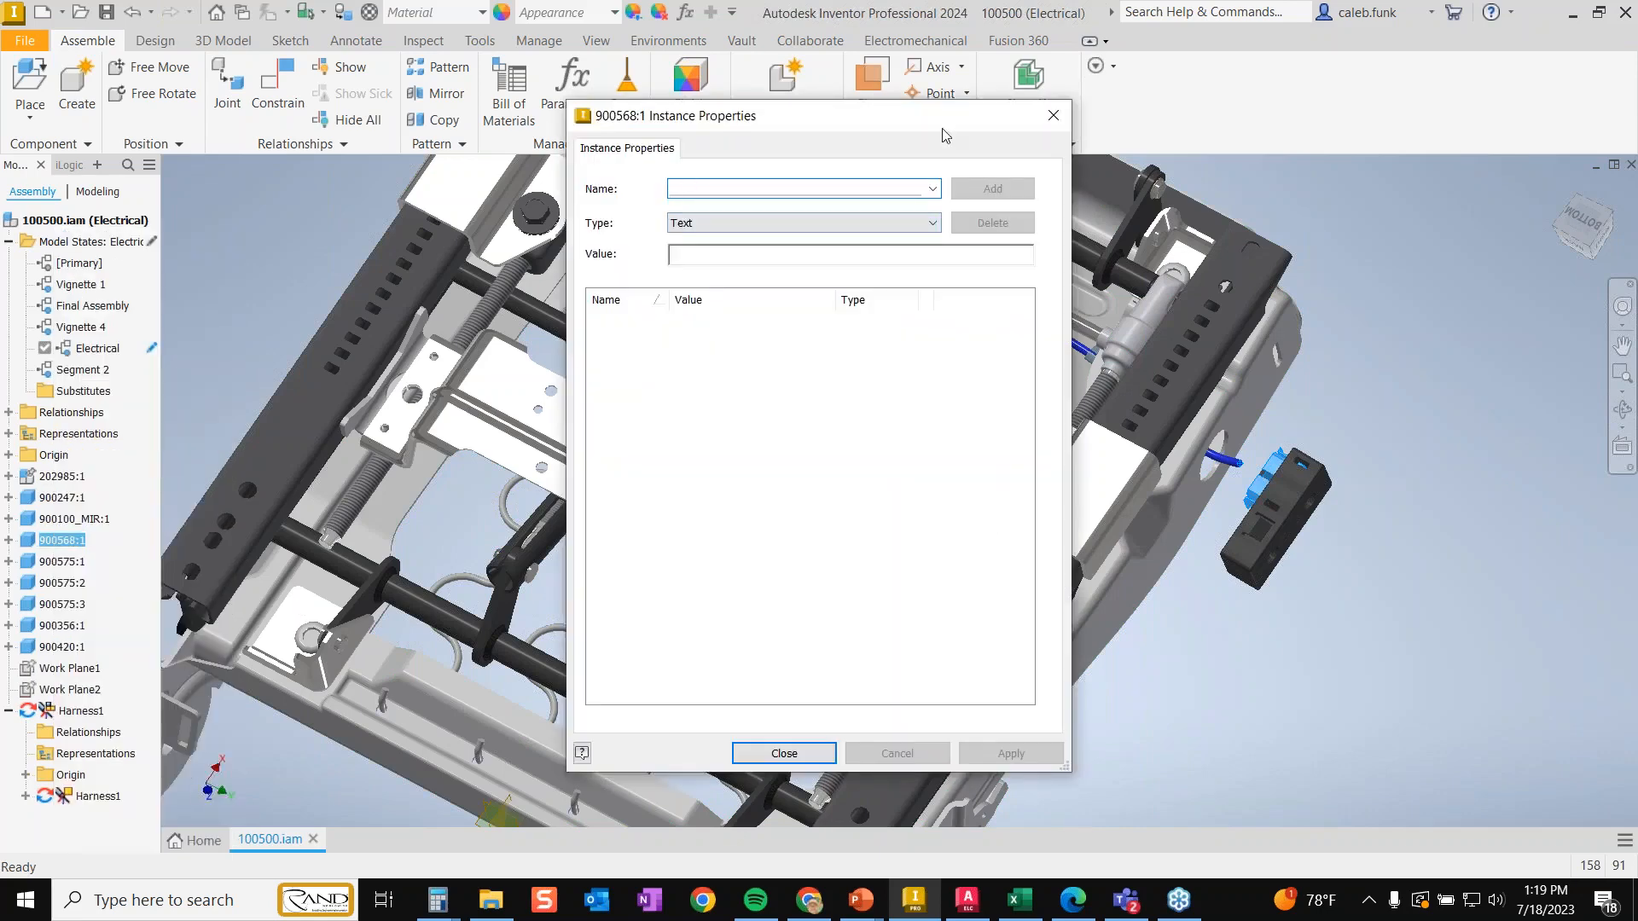
left_click(1055, 116)
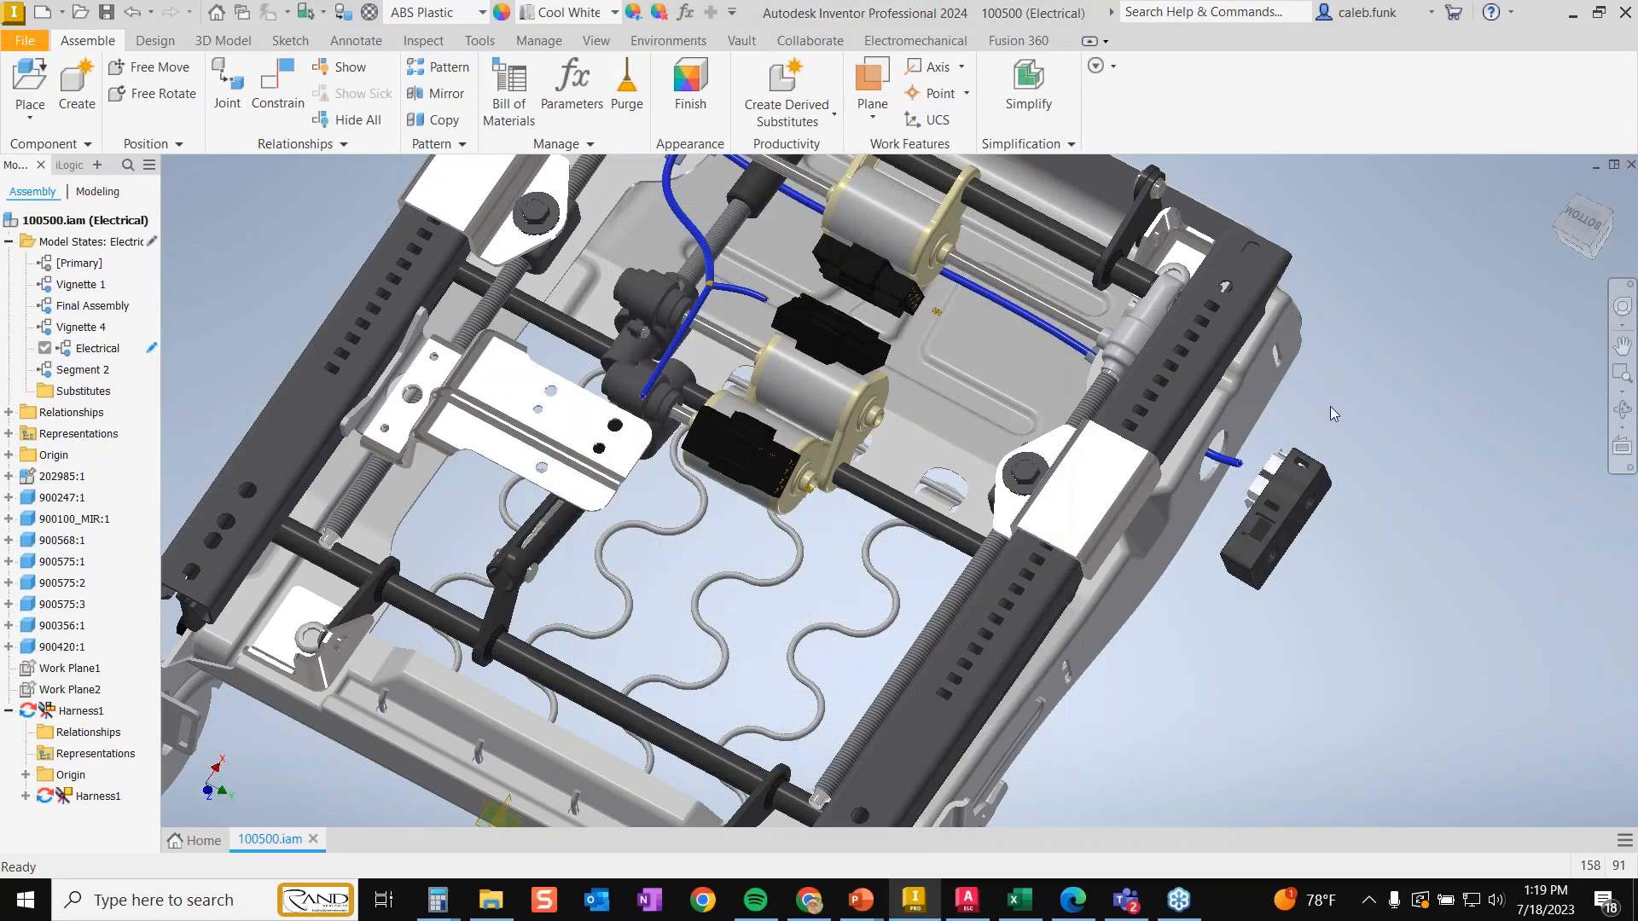
left_click(1177, 375)
- Examine the blue harness segment where it runs past the seat motor on the underside of the frame
left_click(932, 43)
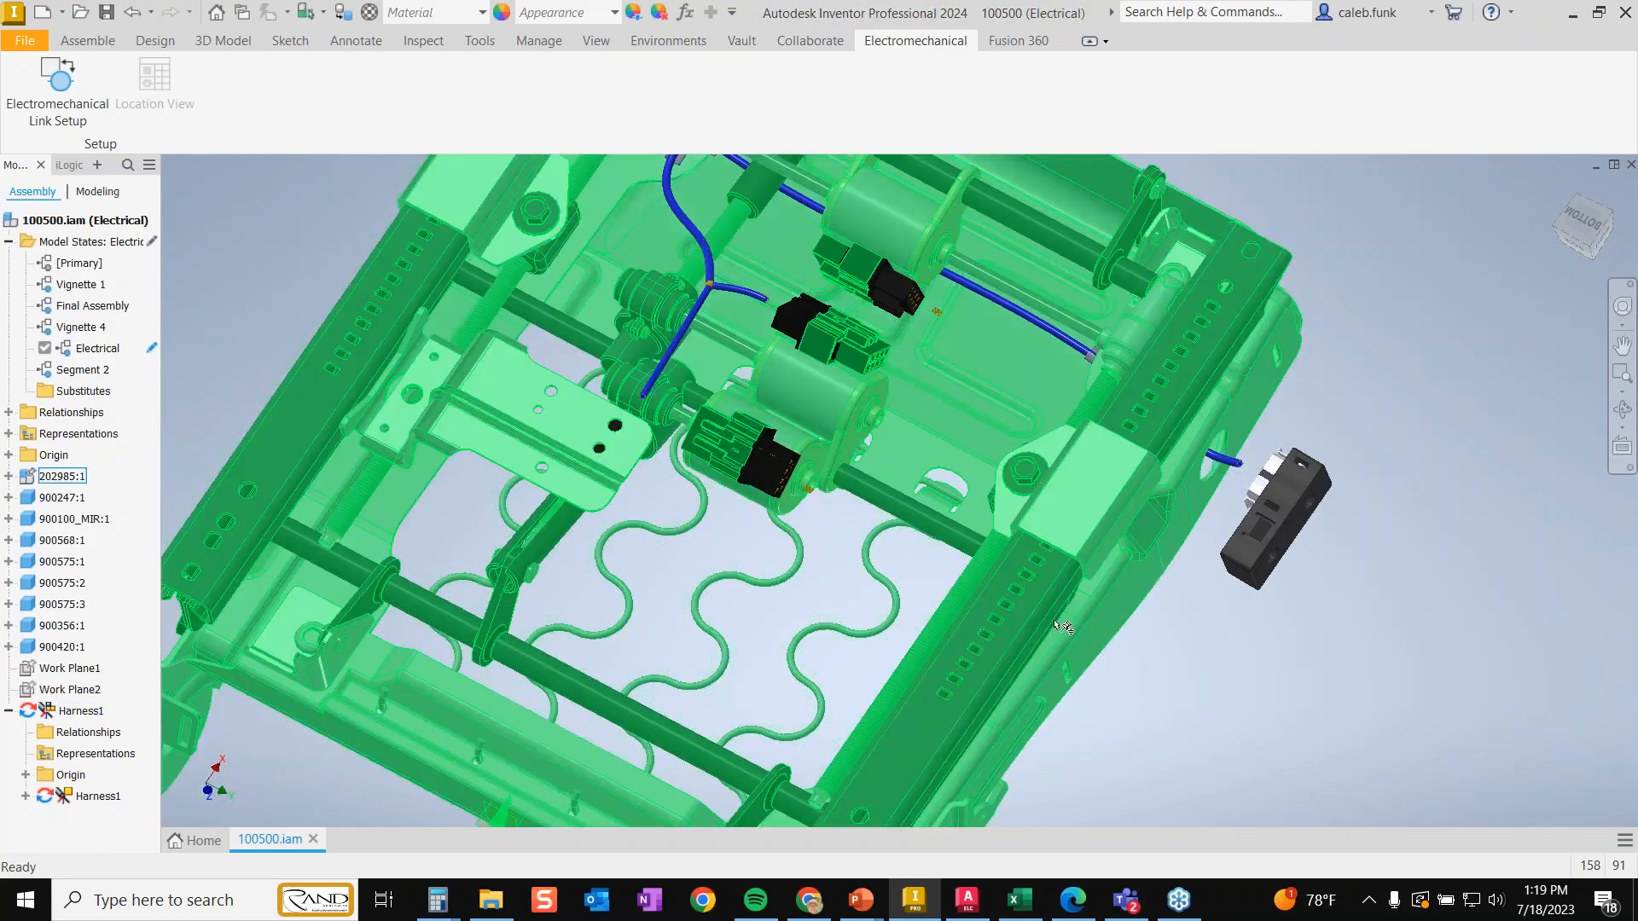
middle_click_drag(1175, 662, 1233, 703)
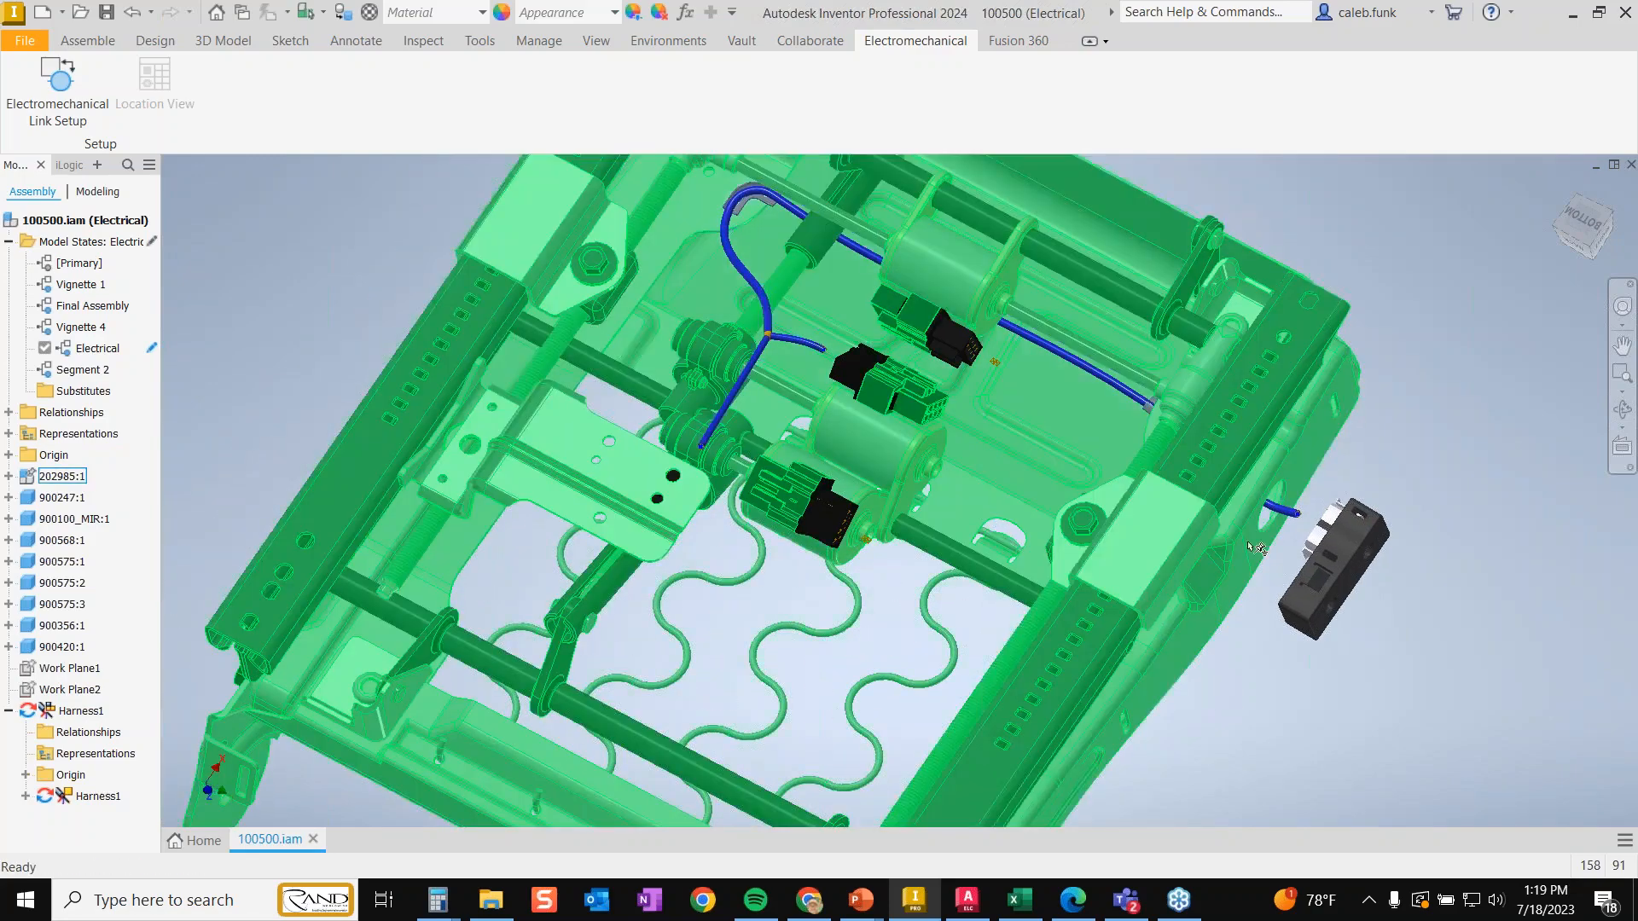
left_click(1621, 410)
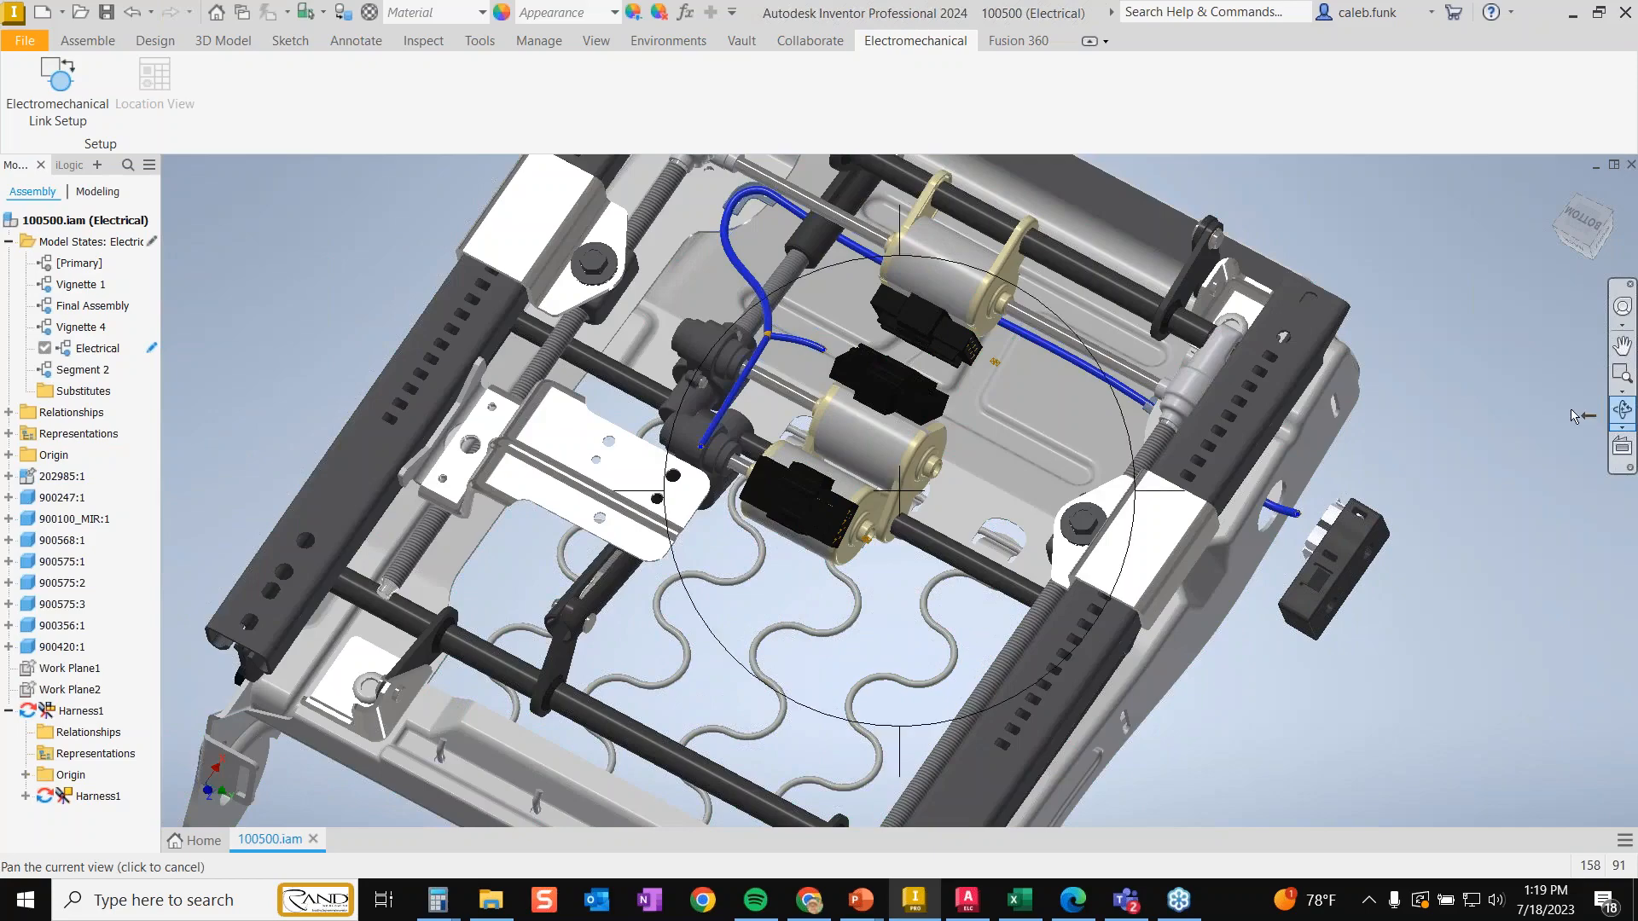
left_click_drag(799, 476, 1037, 491)
scroll(1037, 491, "up", 5)
right_click(1037, 439)
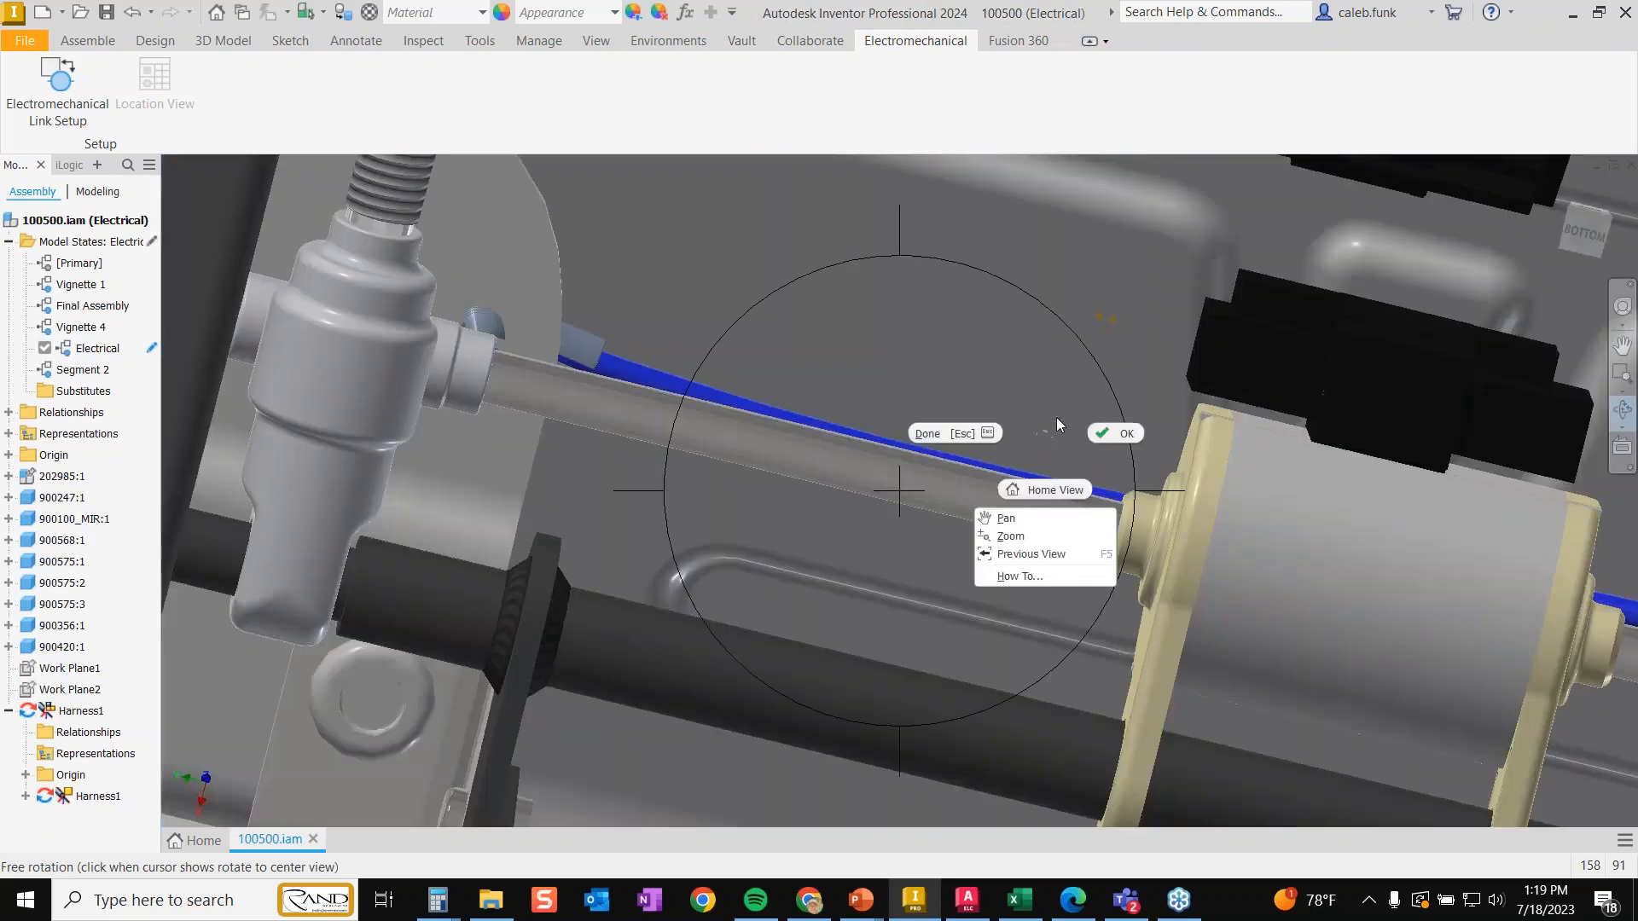
left_click(1005, 517)
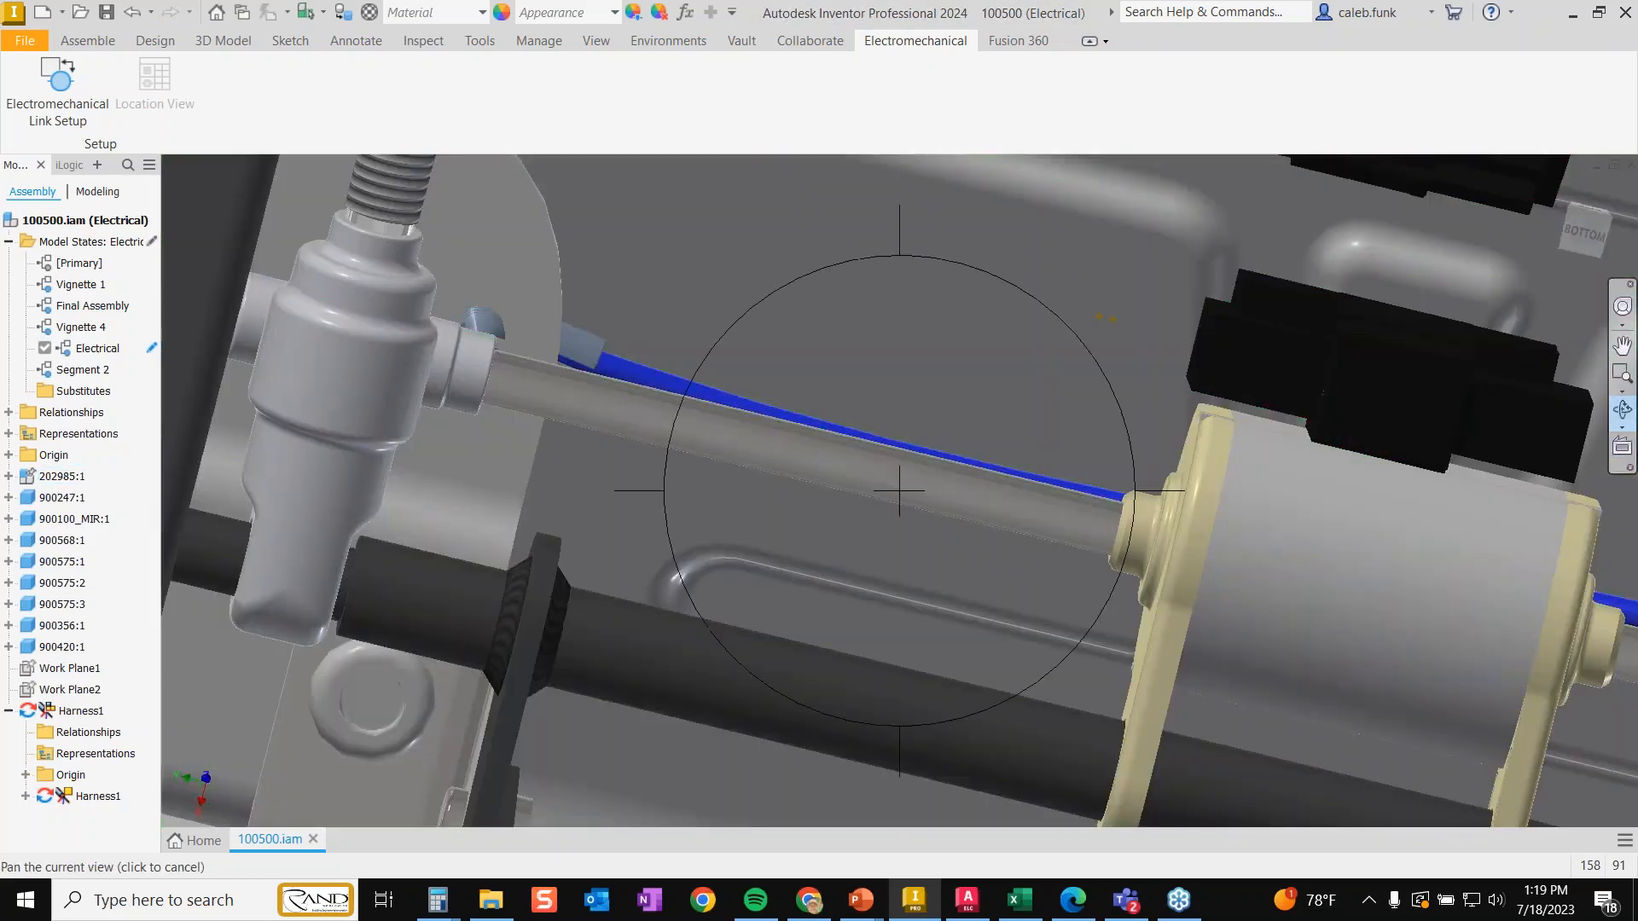
left_click_drag(1008, 525, 1024, 567)
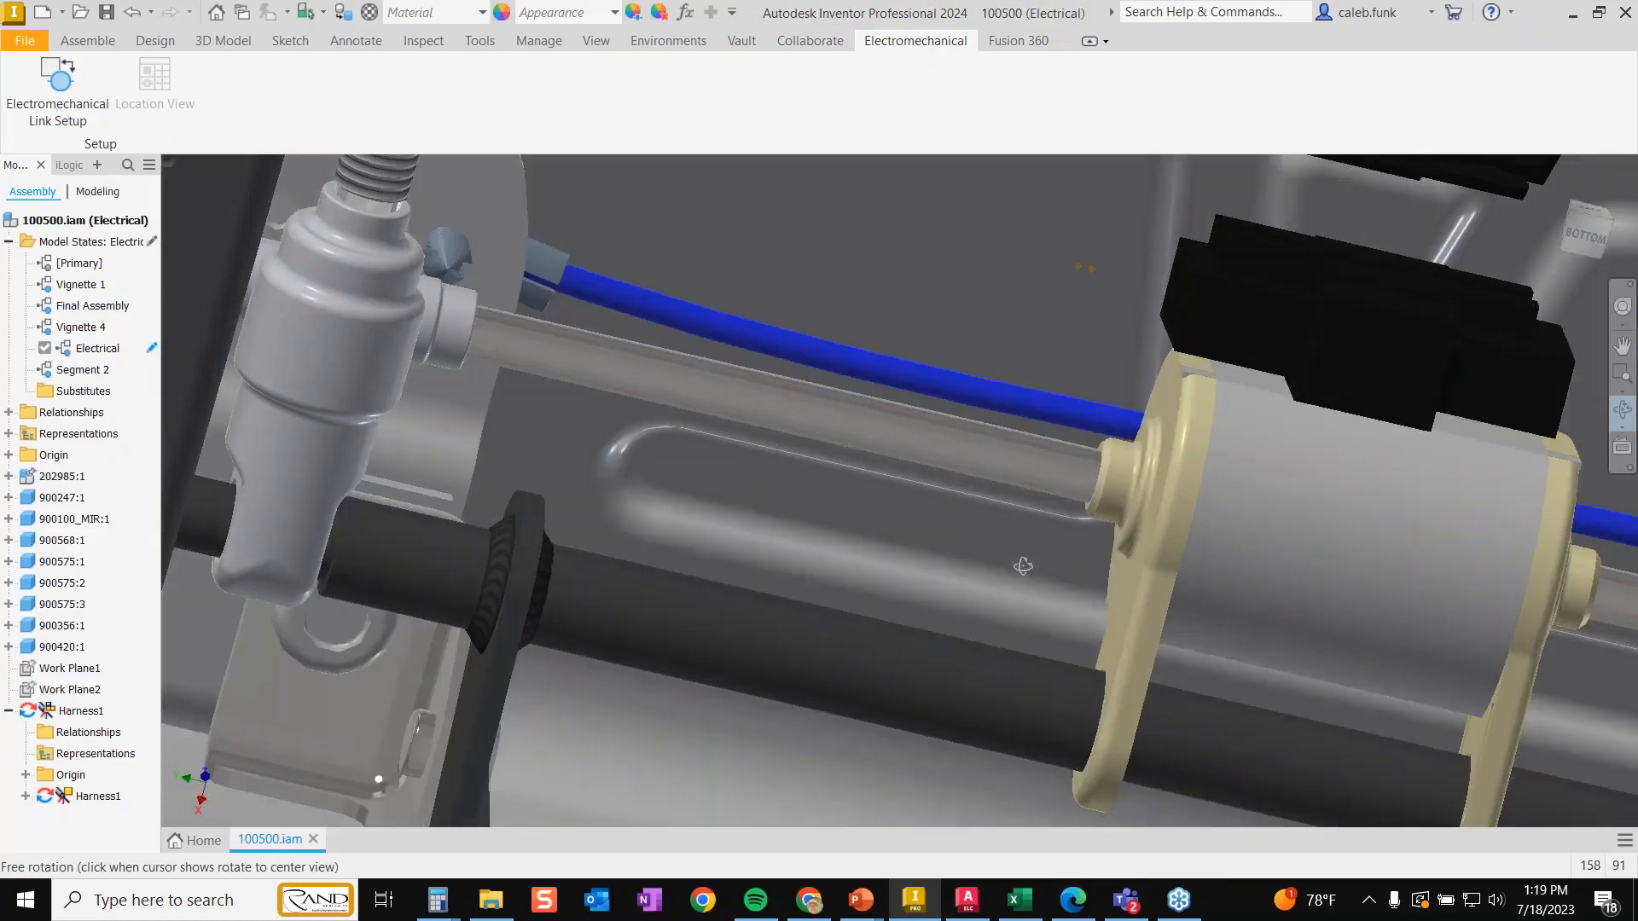
right_click(981, 370)
left_click(1042, 371)
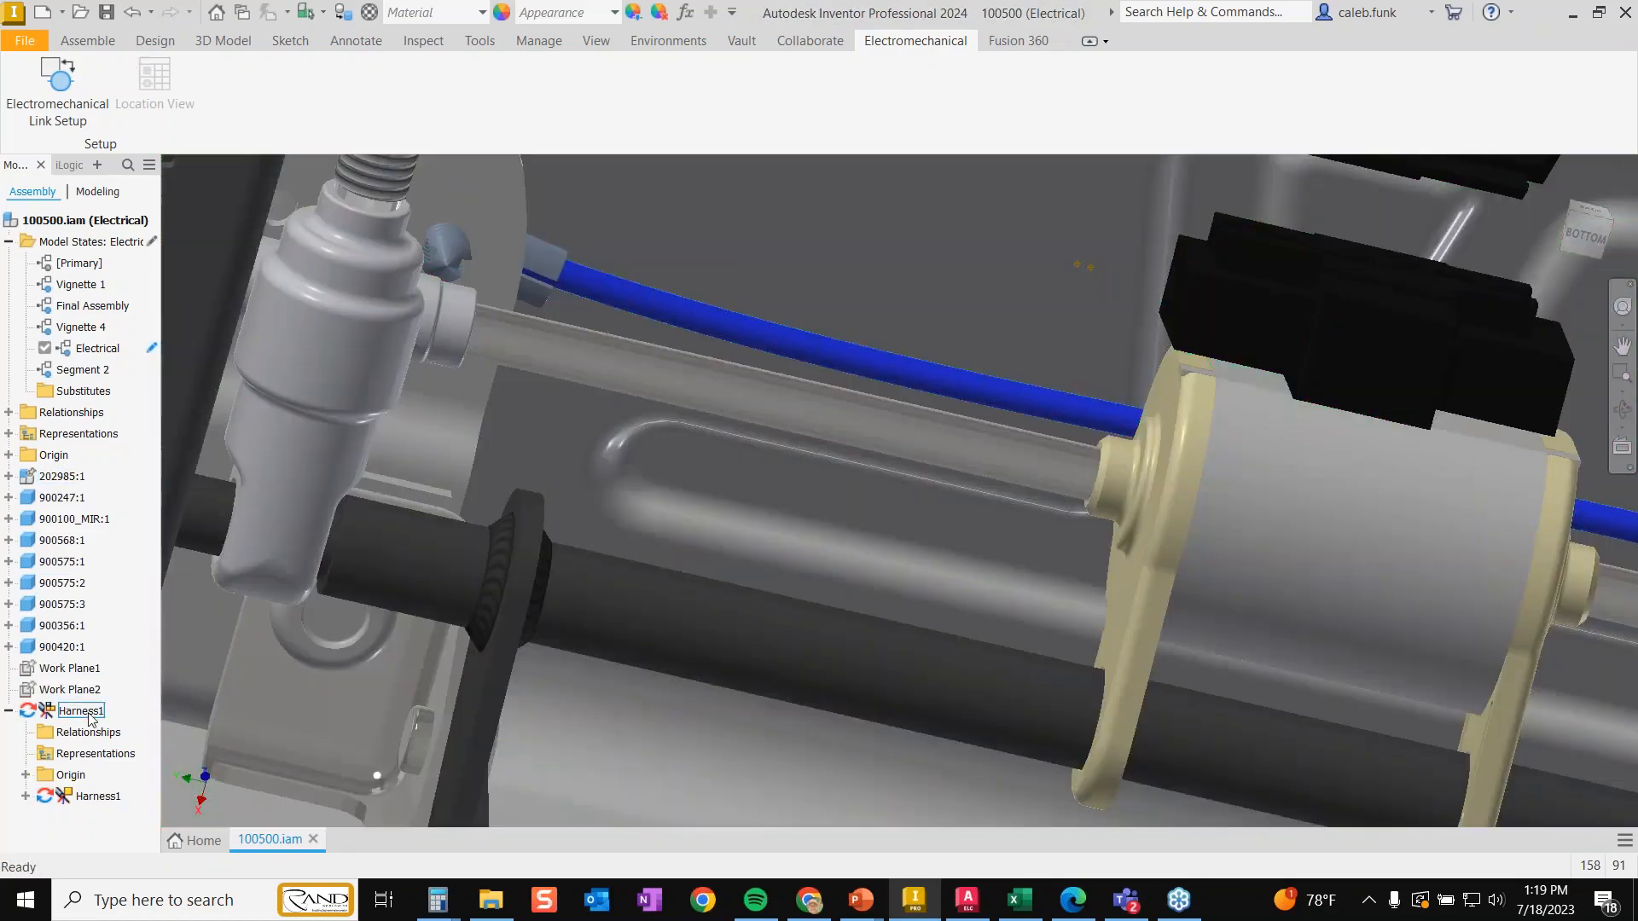
- Activate the Harness1 assembly for in-place cable and harness editing
double_click(97, 796)
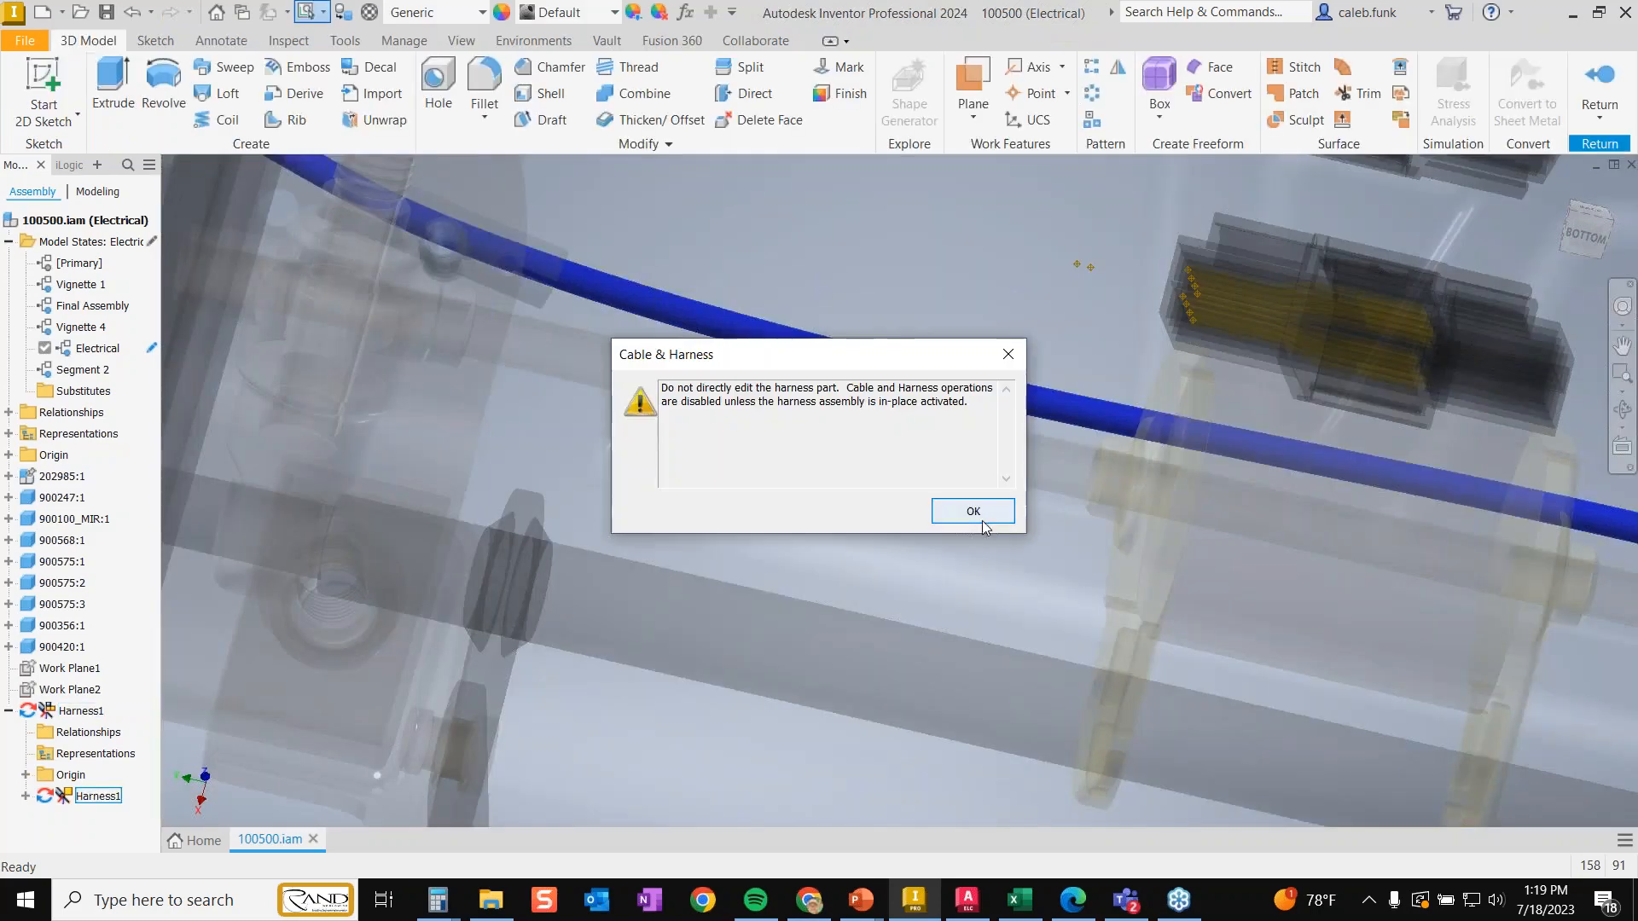
key("Return")
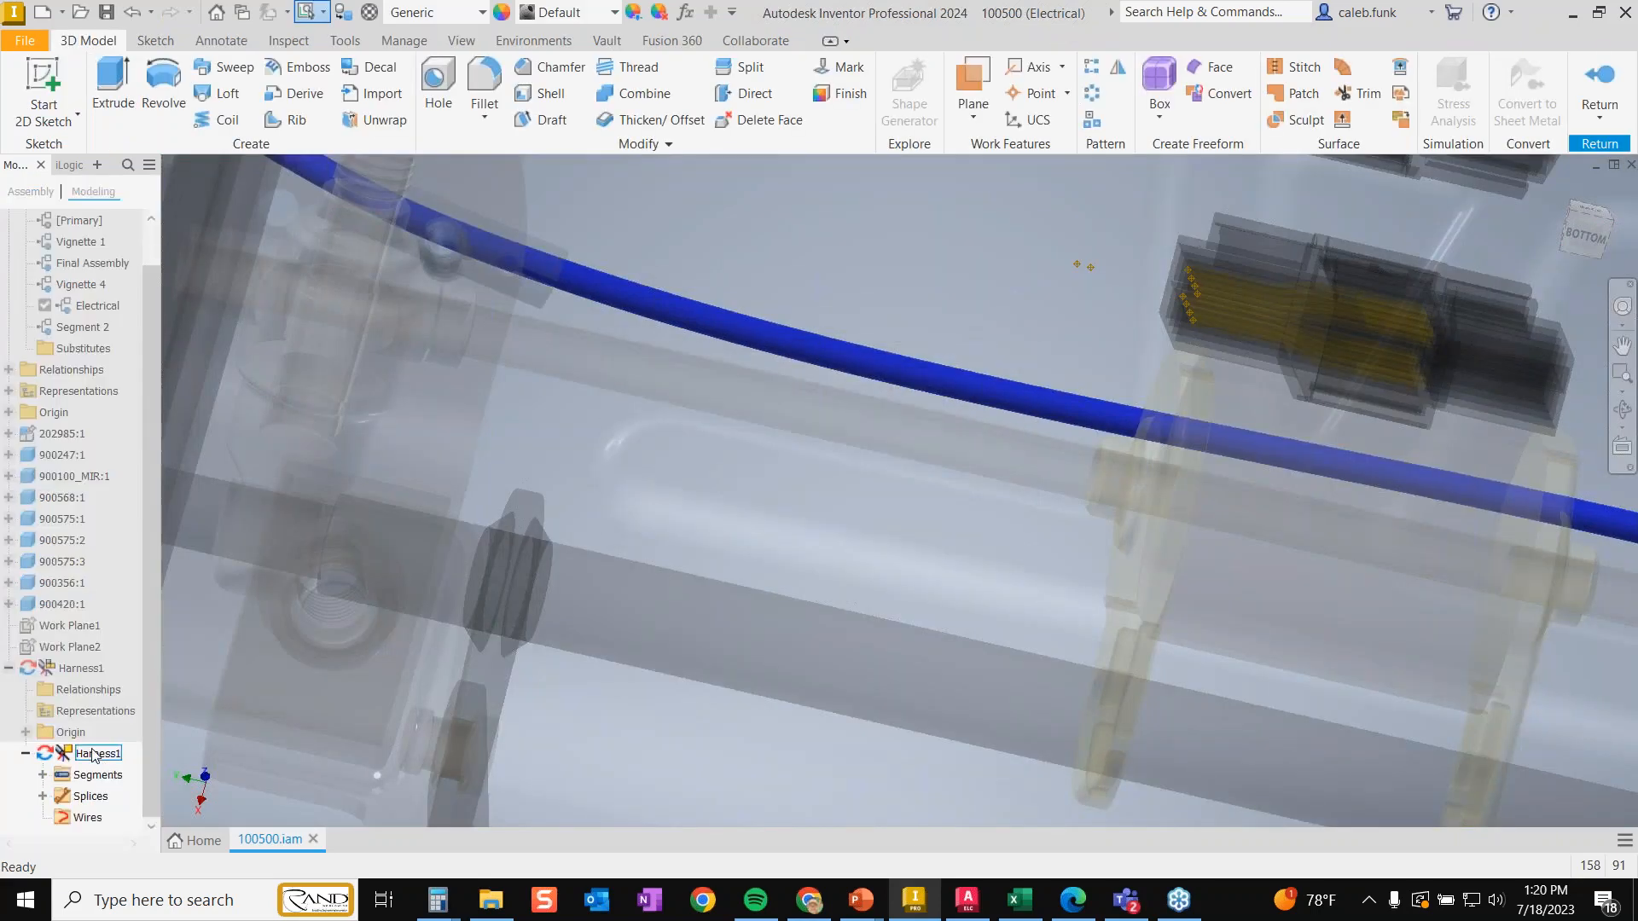
double_click(76, 670)
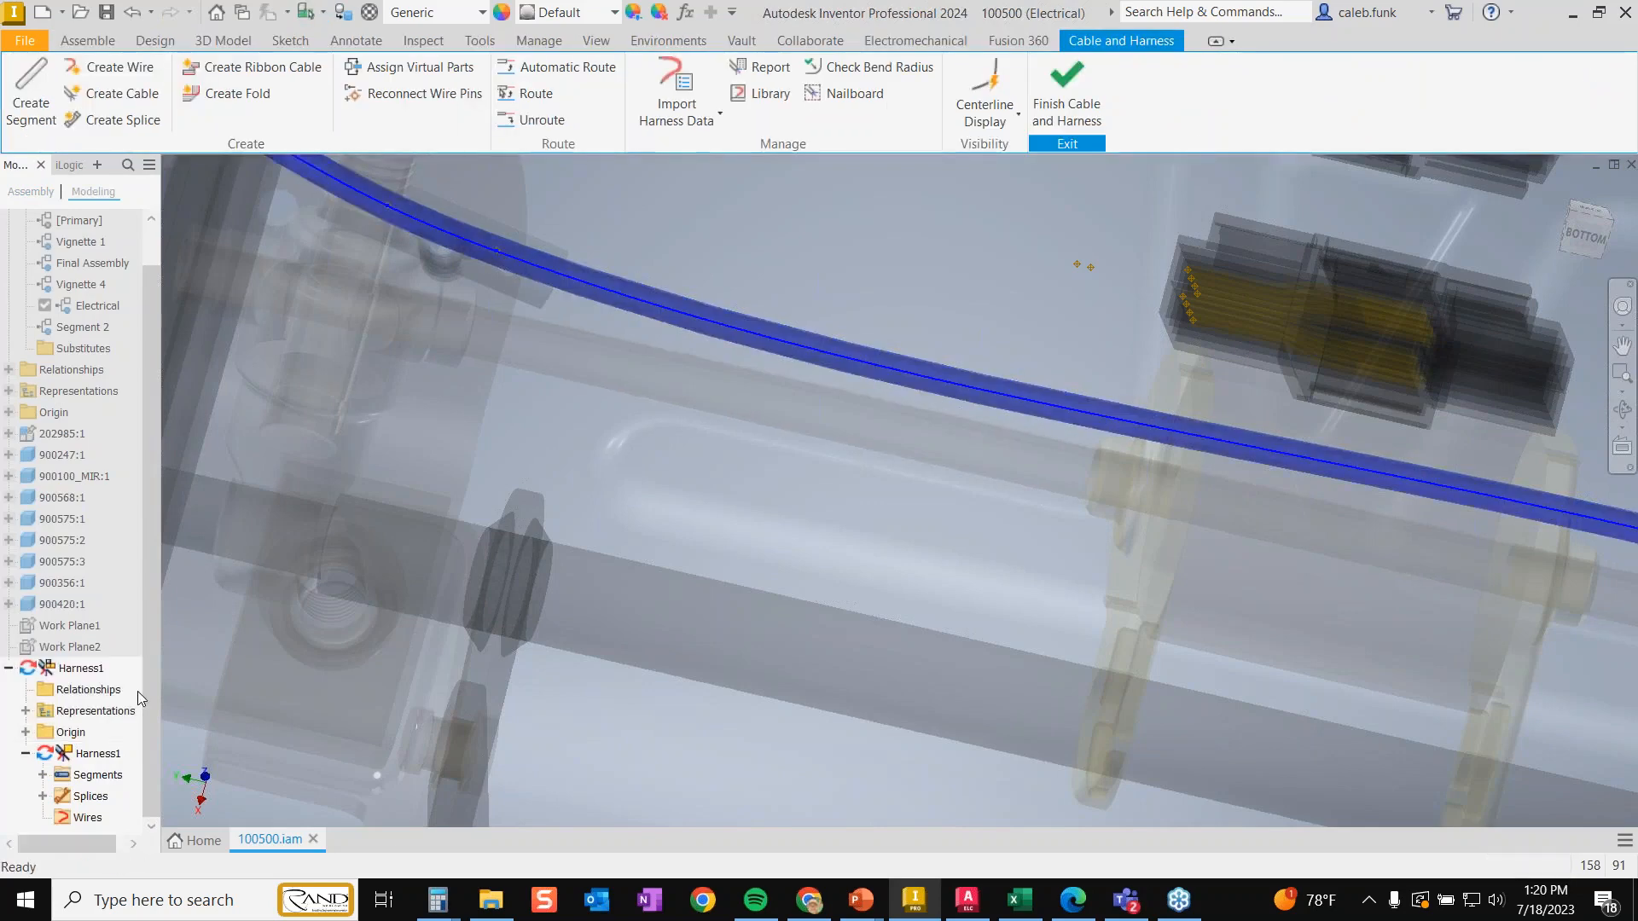
- Create a harness segment branching from the long main segment to the work points beside the two neighbouring motor connectors
scroll(1068, 283, "down", 2)
middle_click_drag(1069, 284, 932, 553)
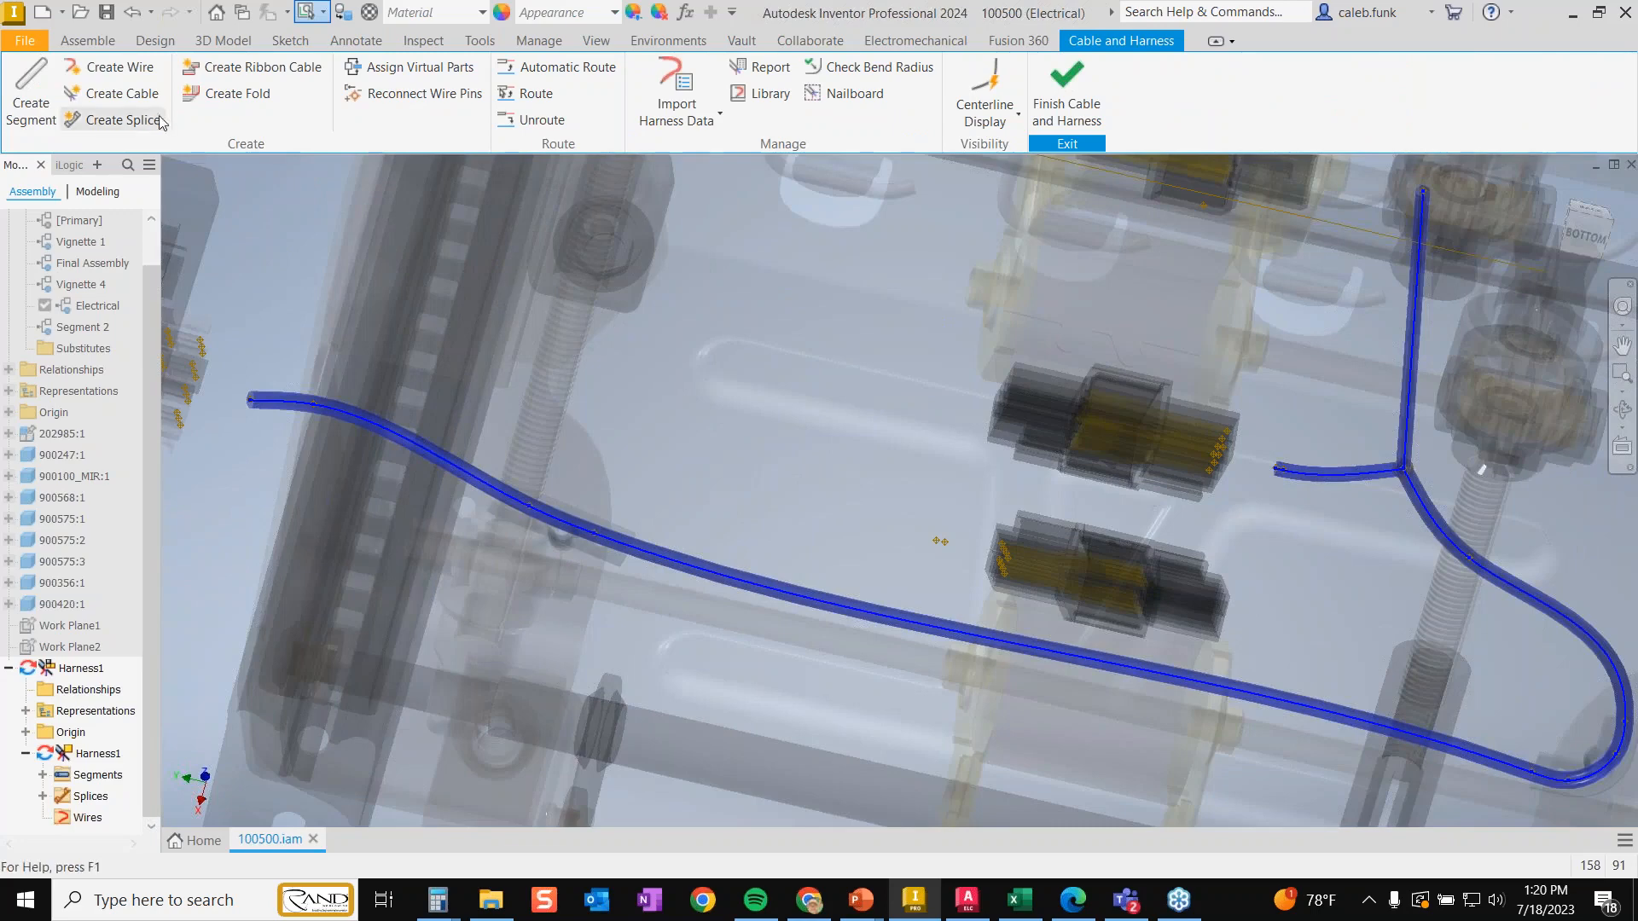
left_click(35, 100)
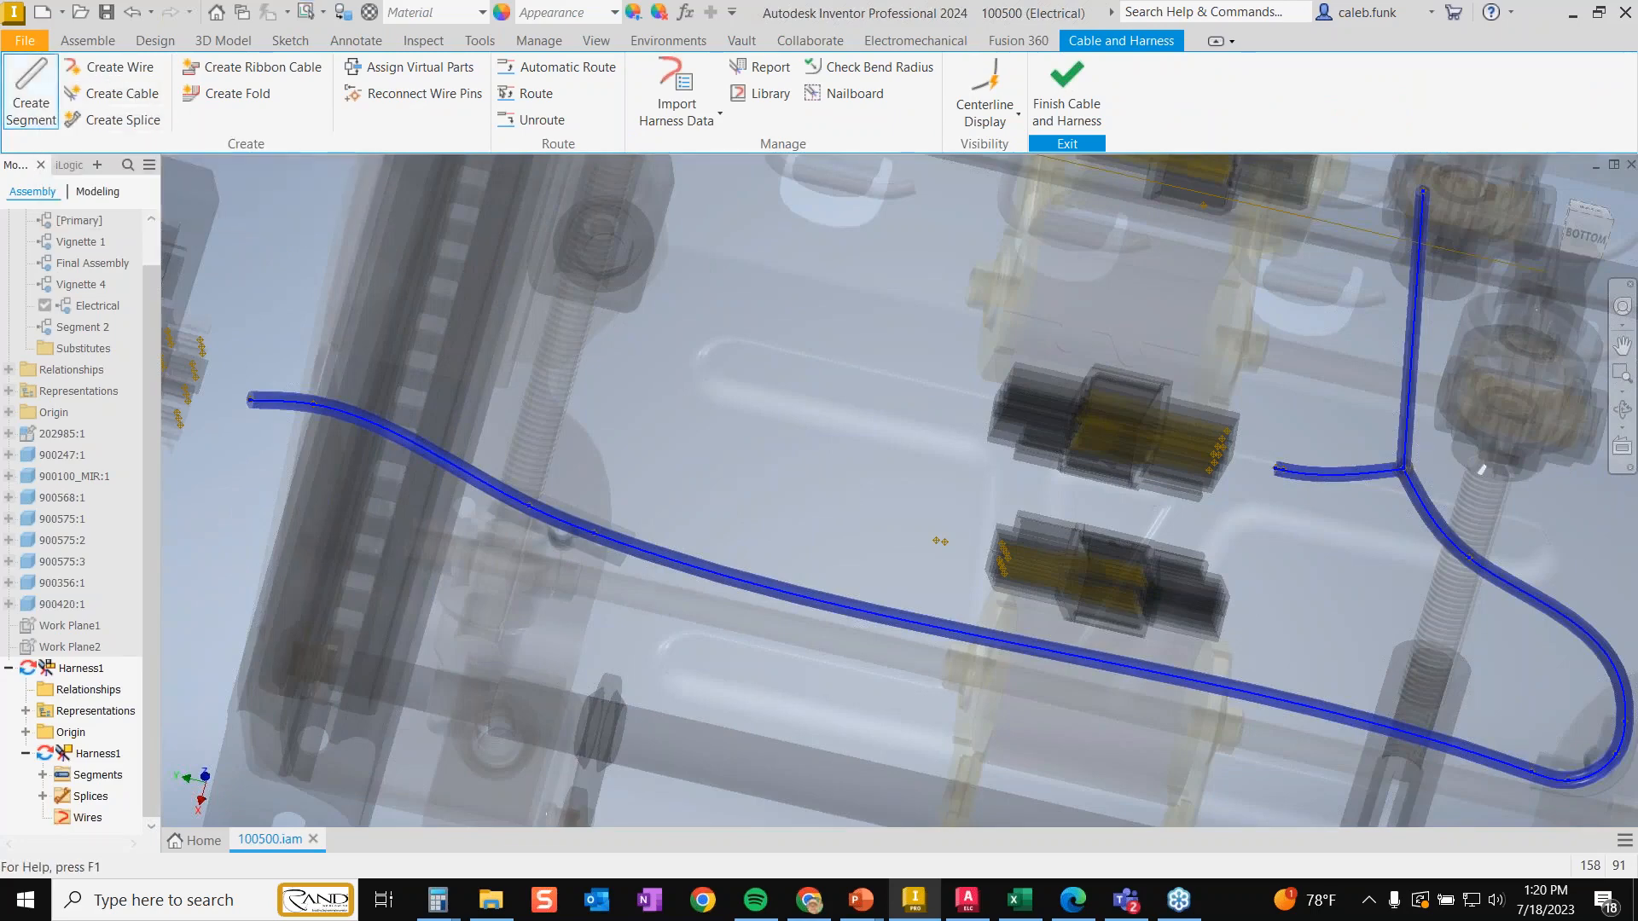
left_click(858, 609)
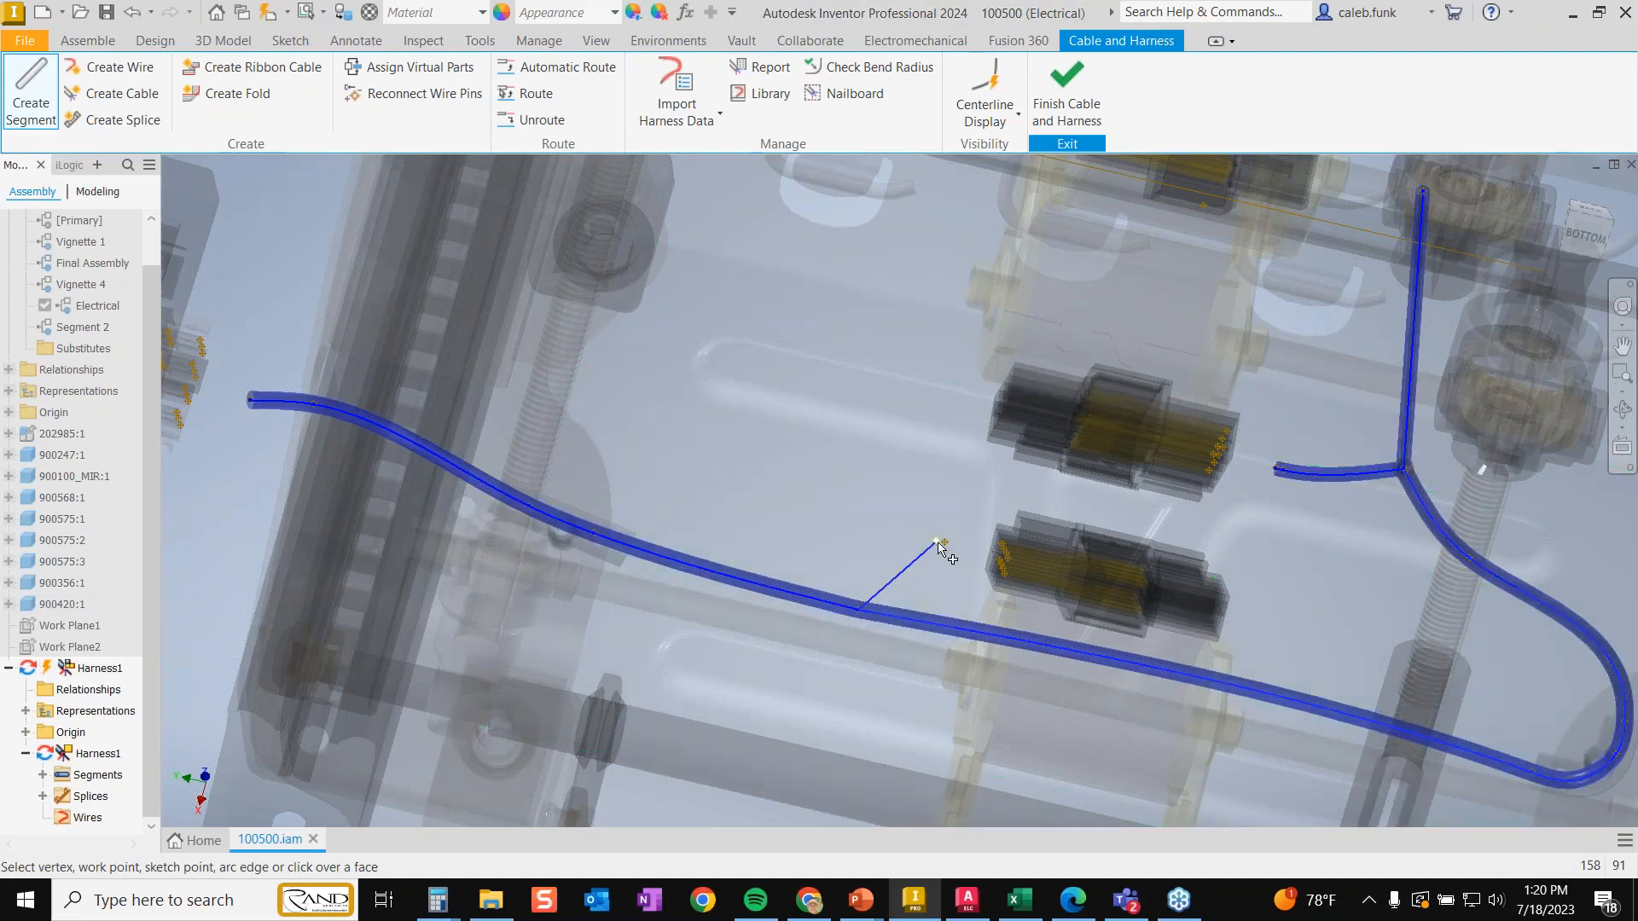
left_click(942, 543)
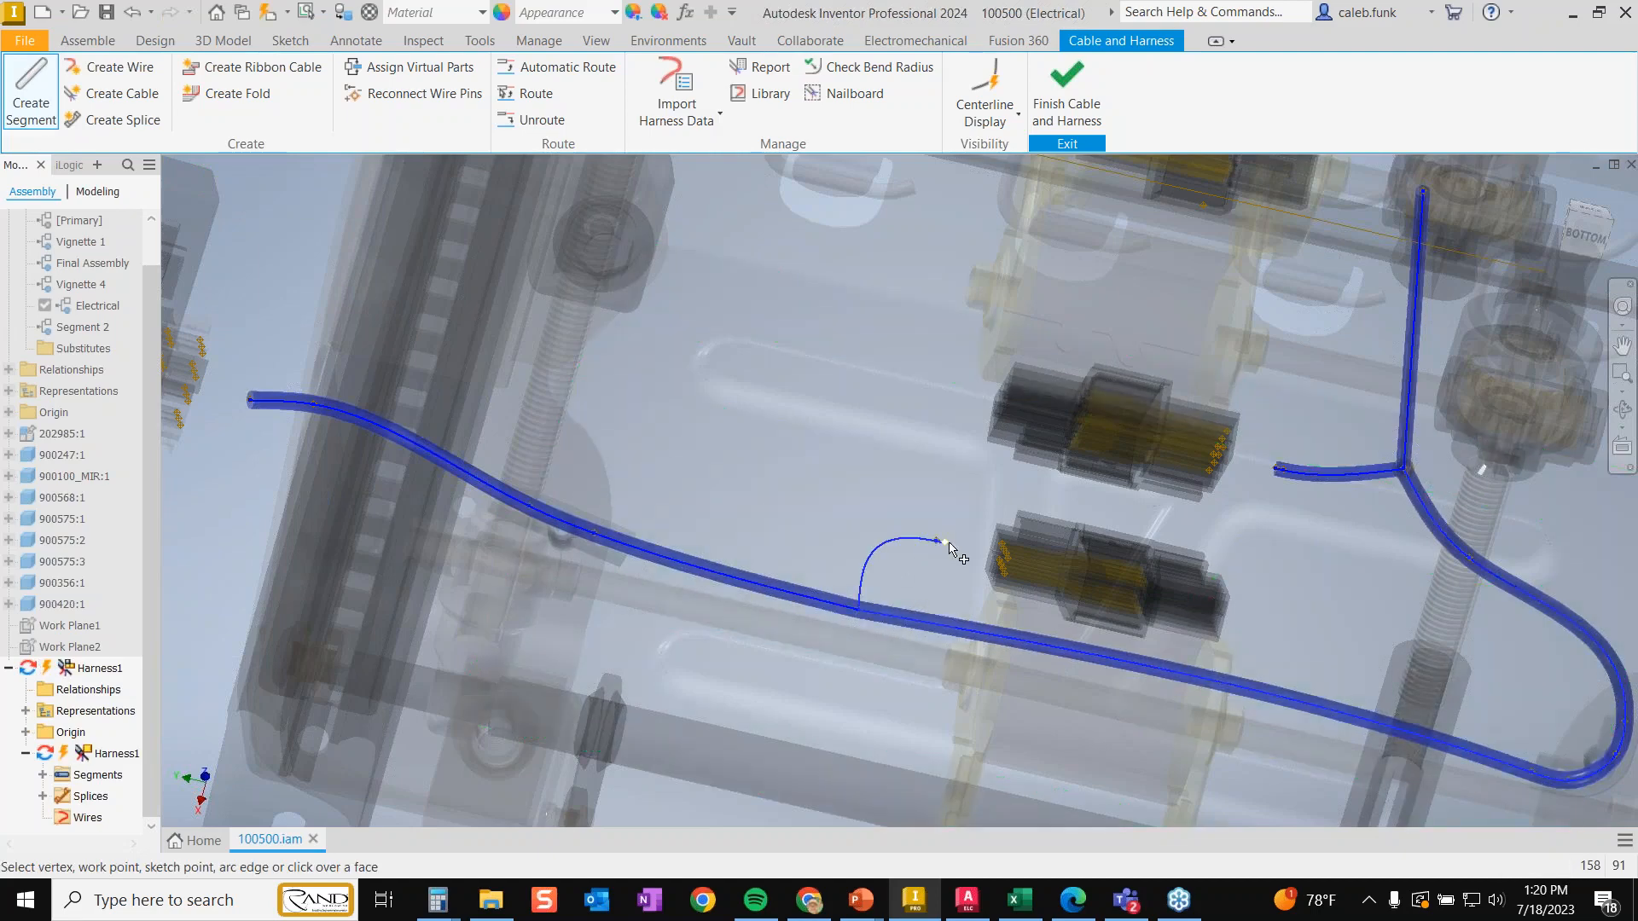
right_click(885, 417)
left_click(949, 427)
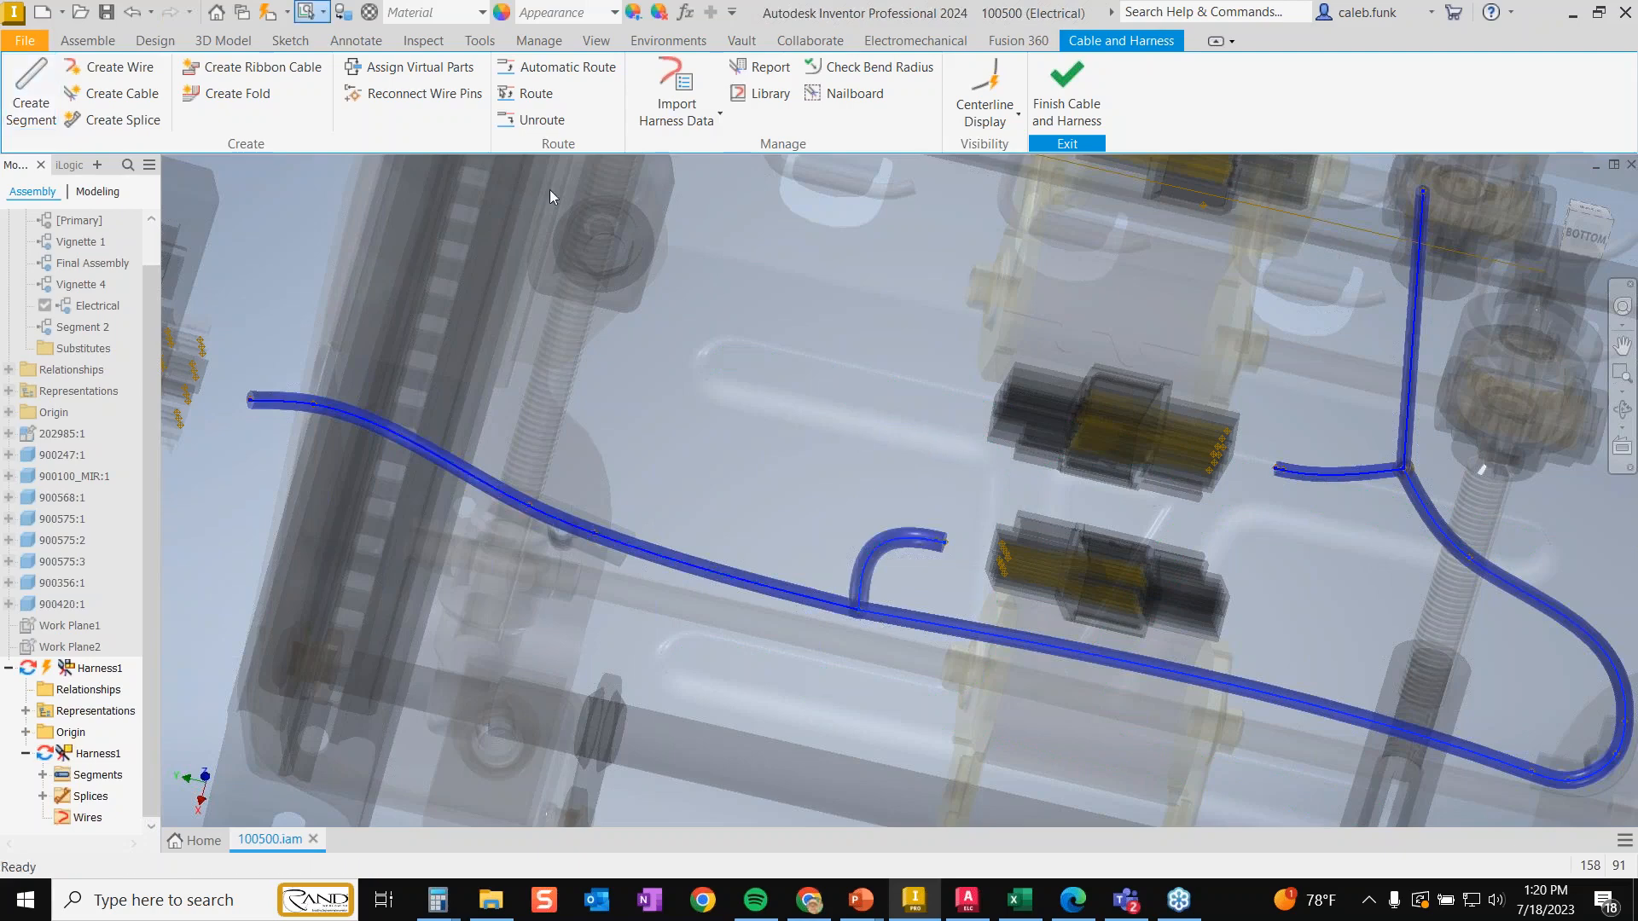
- Create a harness segment from the existing branch junction to the uppermost motor connector, and finish editing the harness
left_click(31, 90)
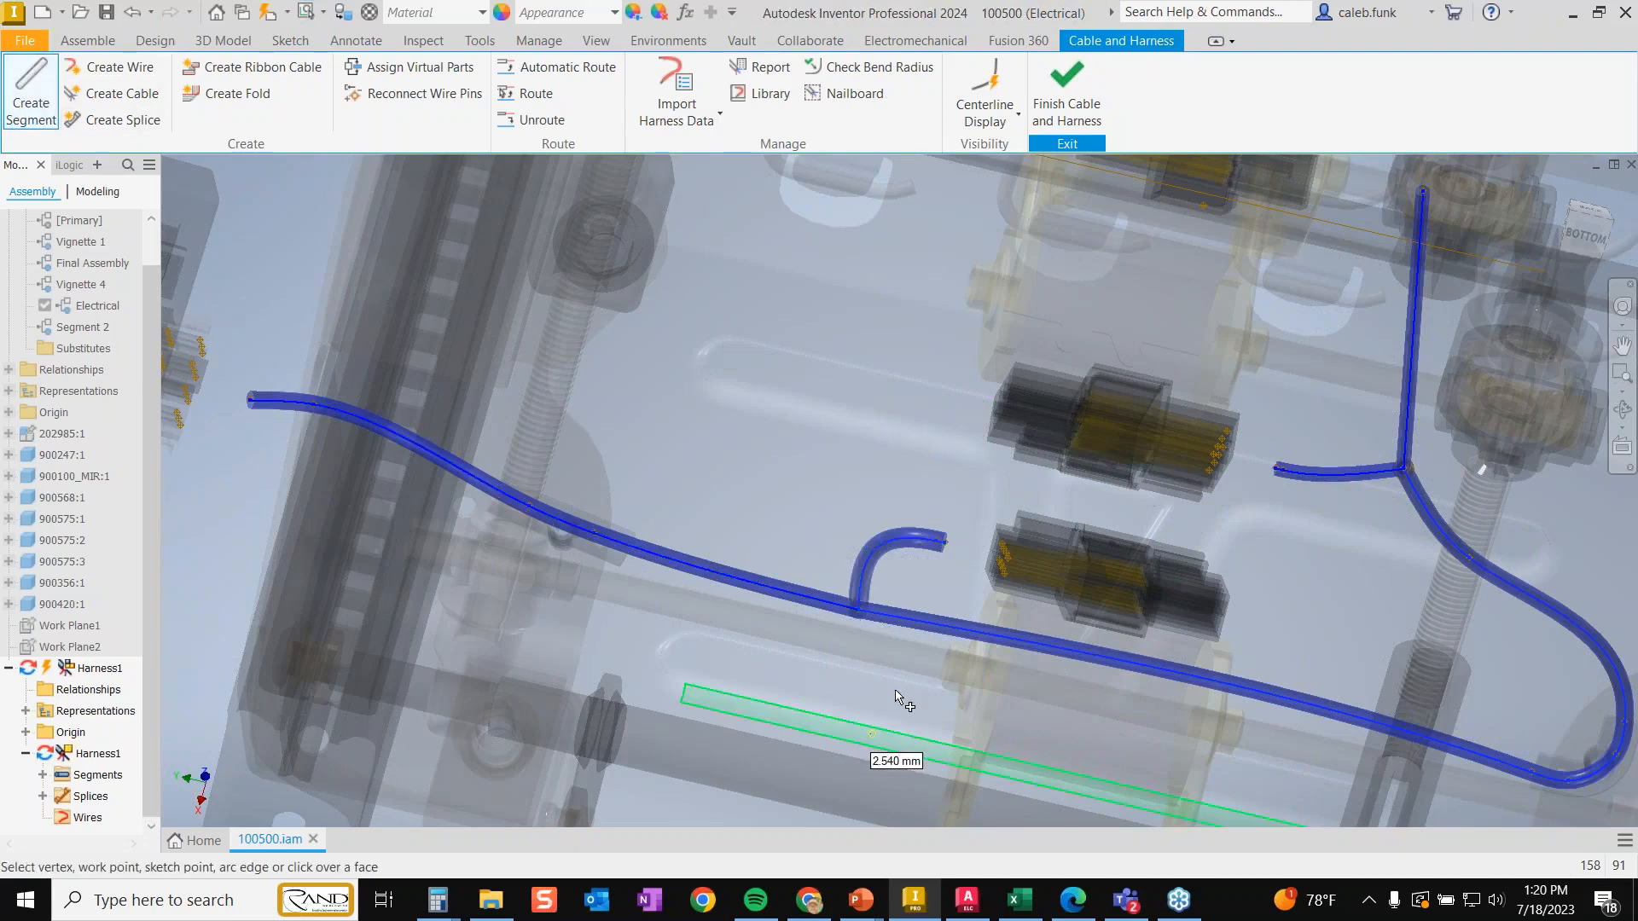
left_click(858, 611)
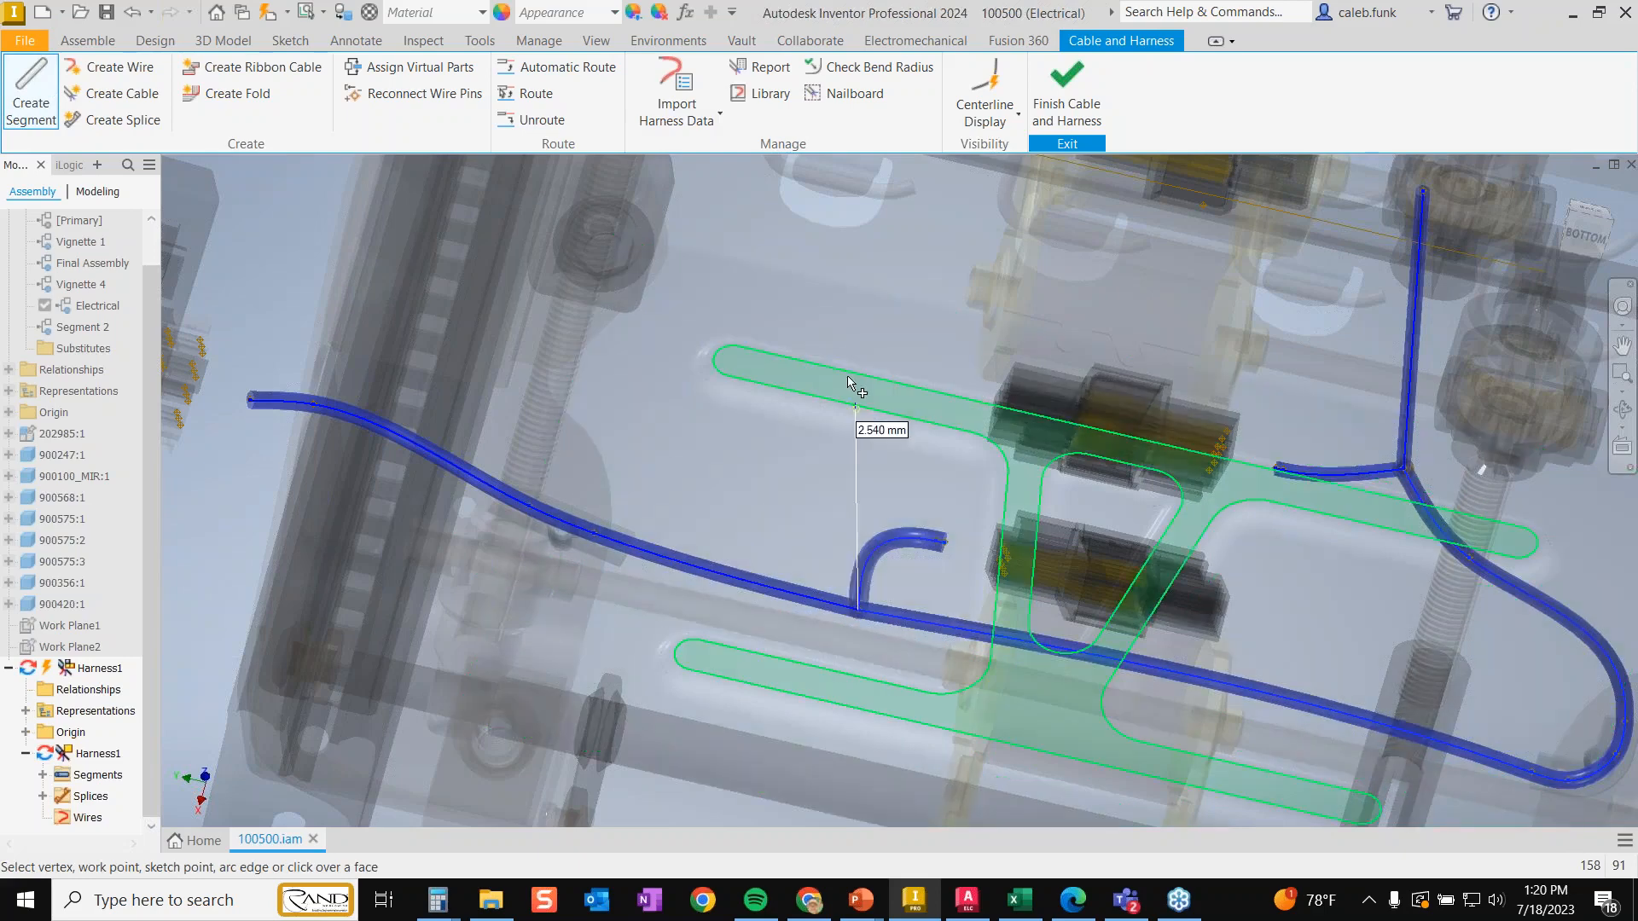
middle_click_drag(847, 376, 817, 831)
left_click(1007, 550)
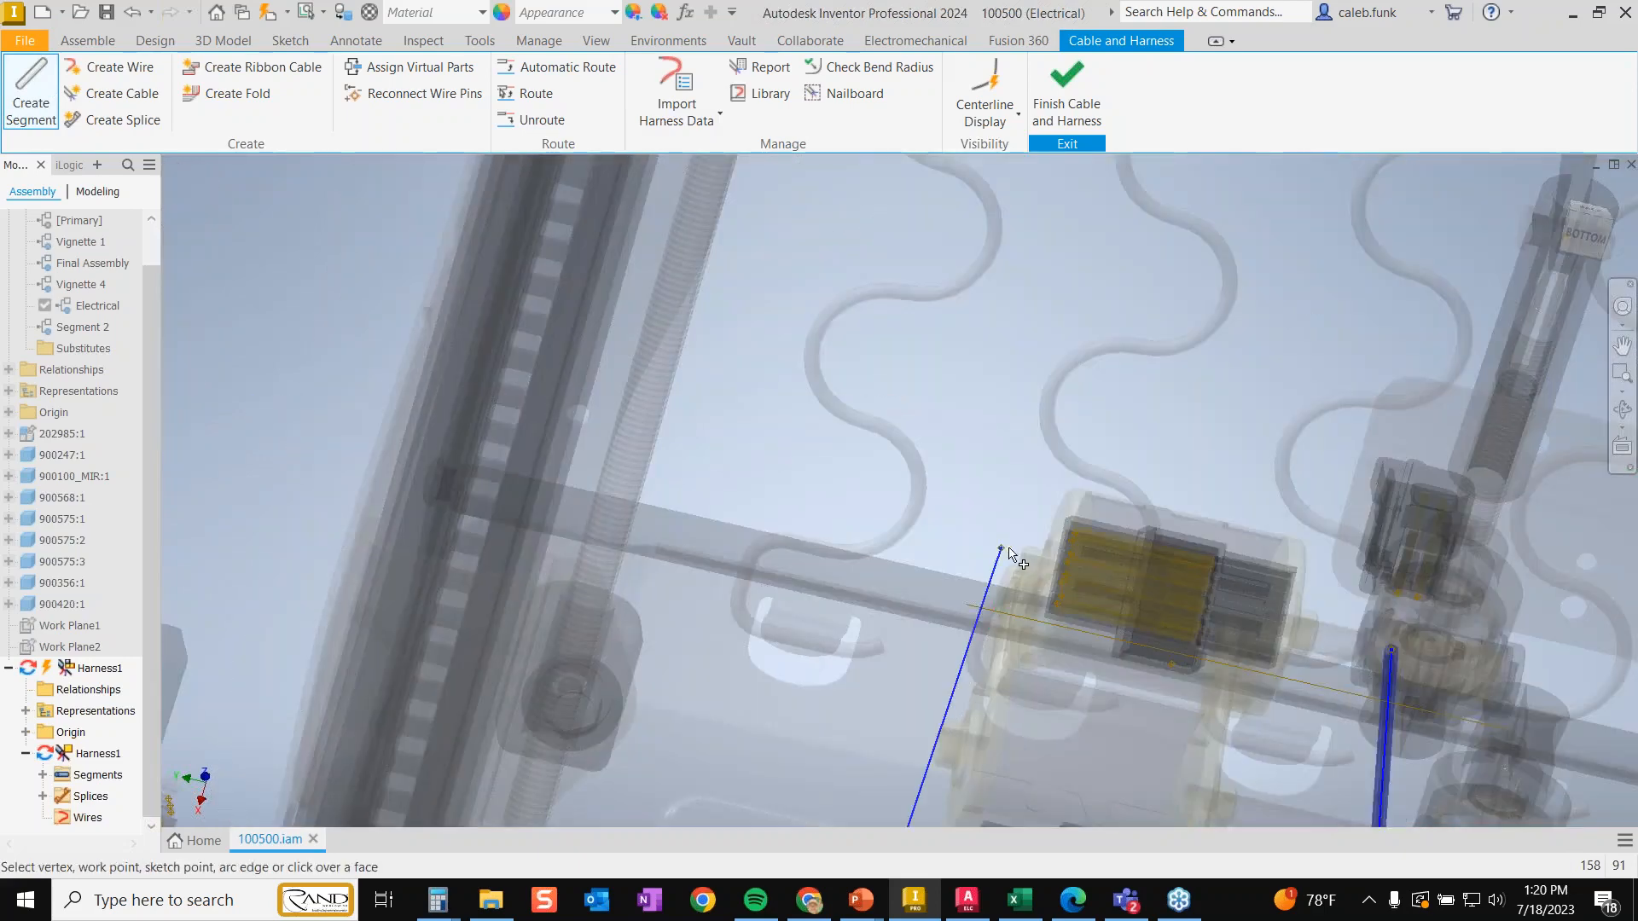
right_click(1010, 426)
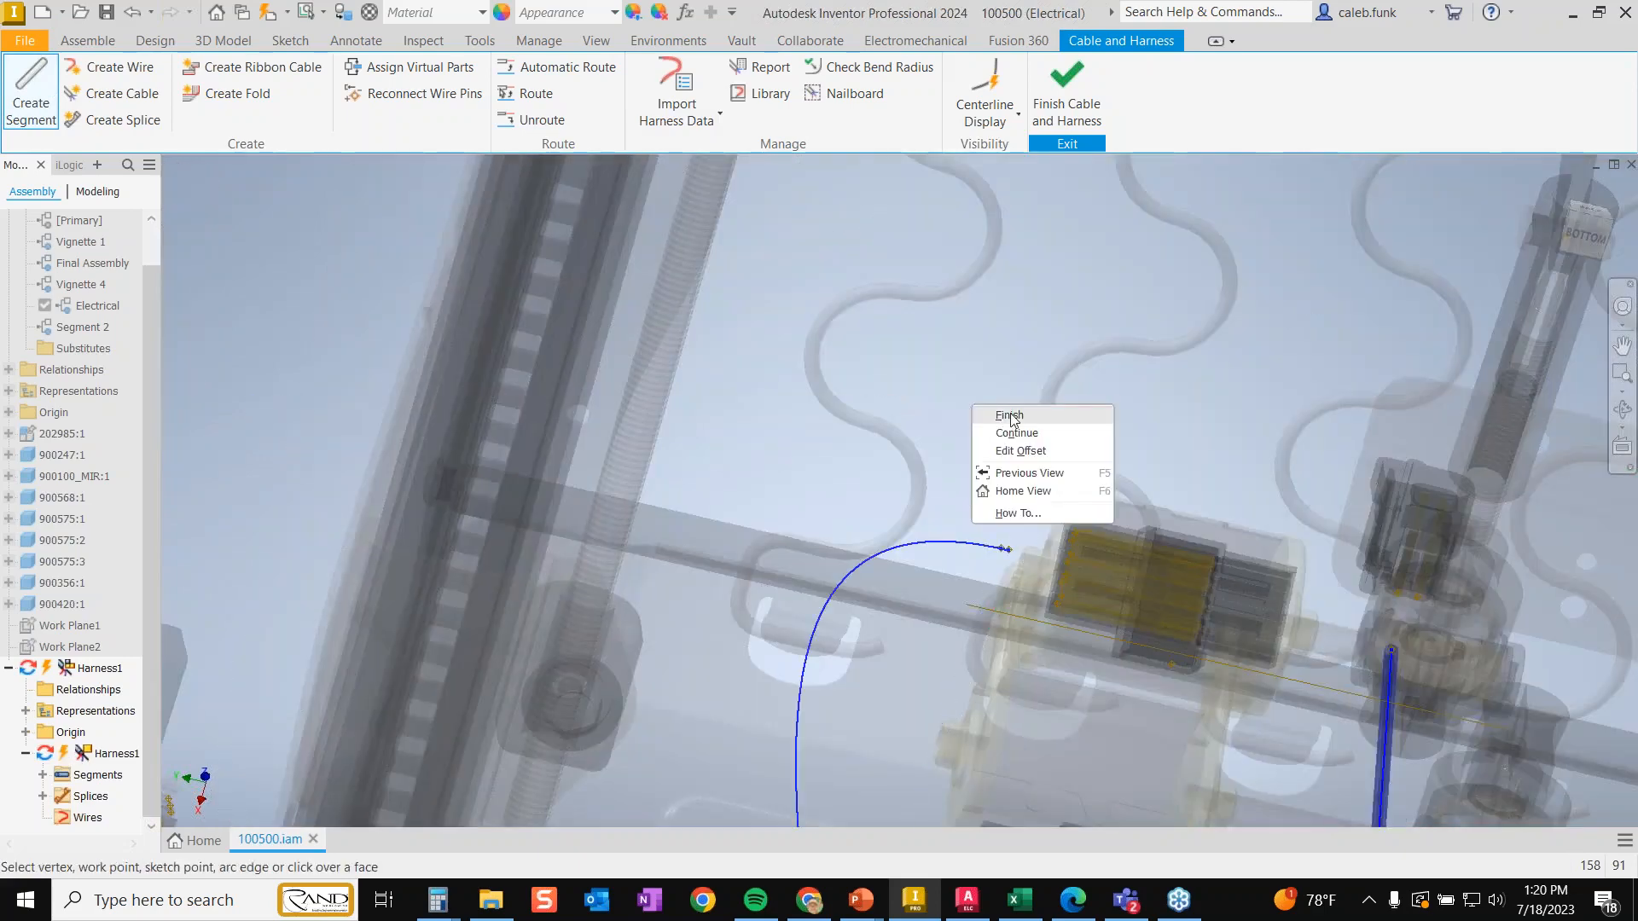
left_click(1011, 417)
left_click(1073, 85)
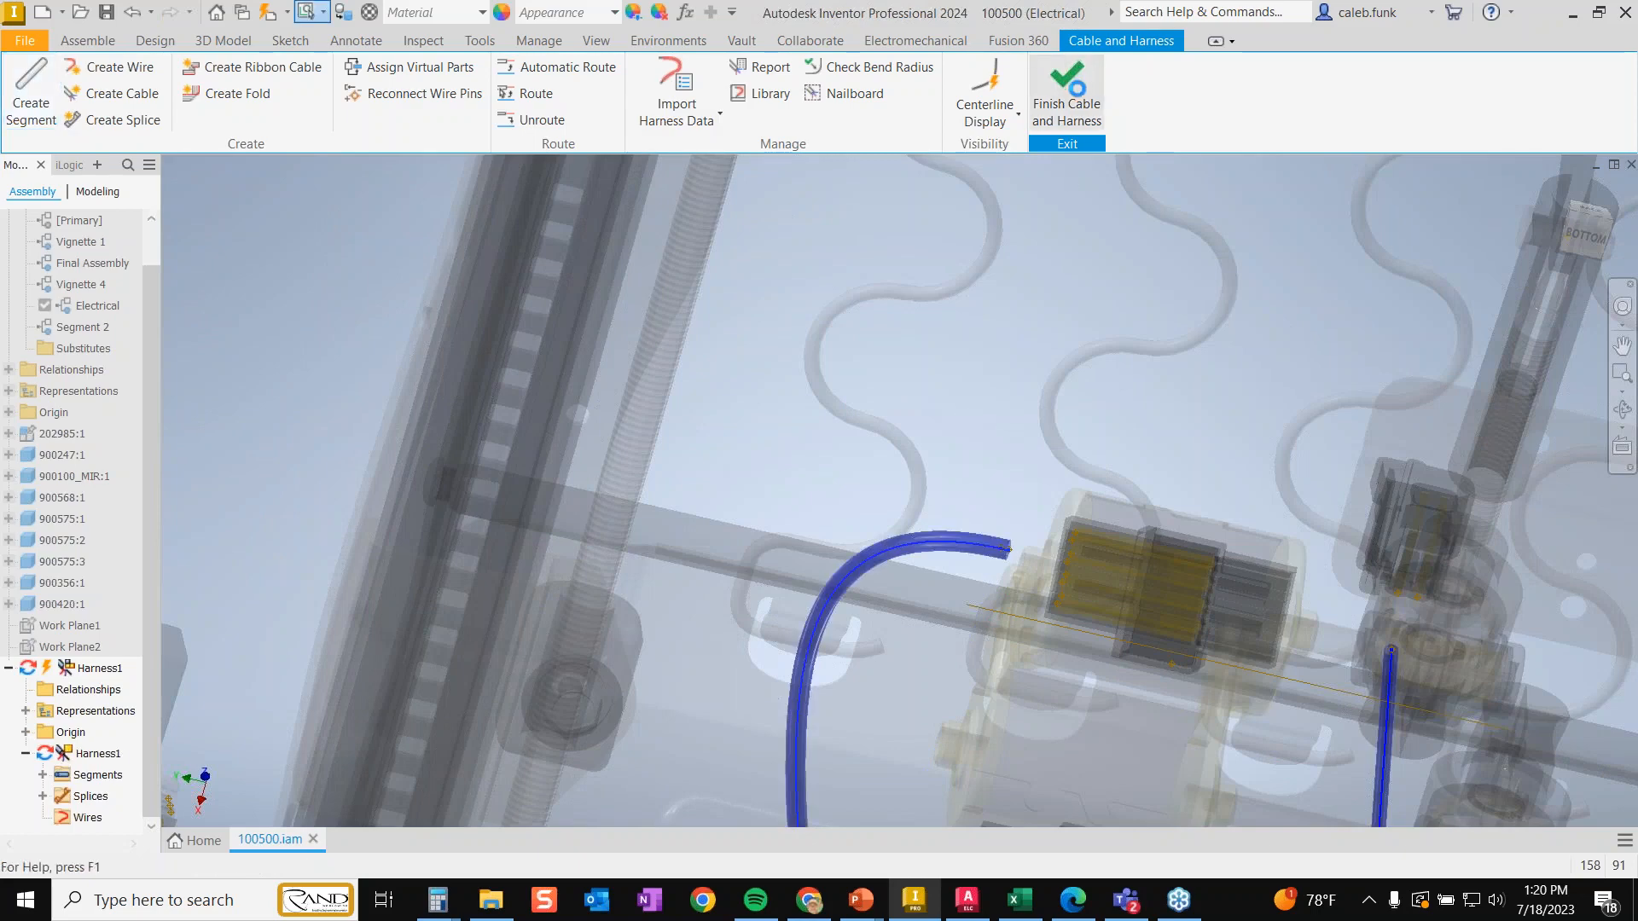
- Examine the junction where the two branch segments meet the main harness run
scroll(959, 458, "up", 5)
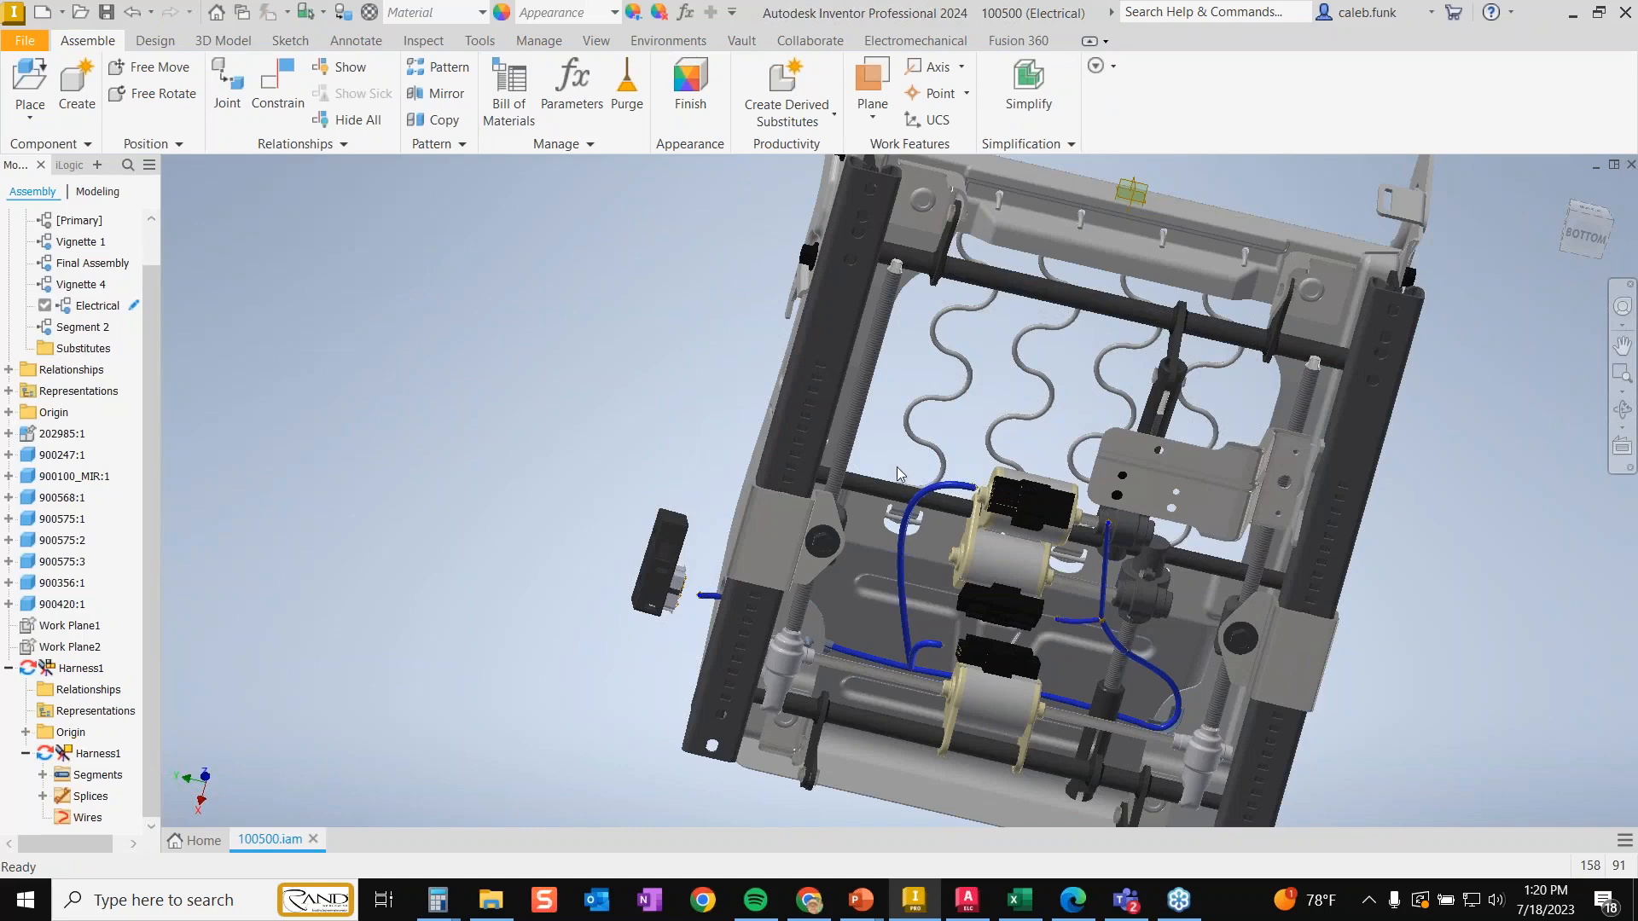
scroll(925, 678, "down", 5)
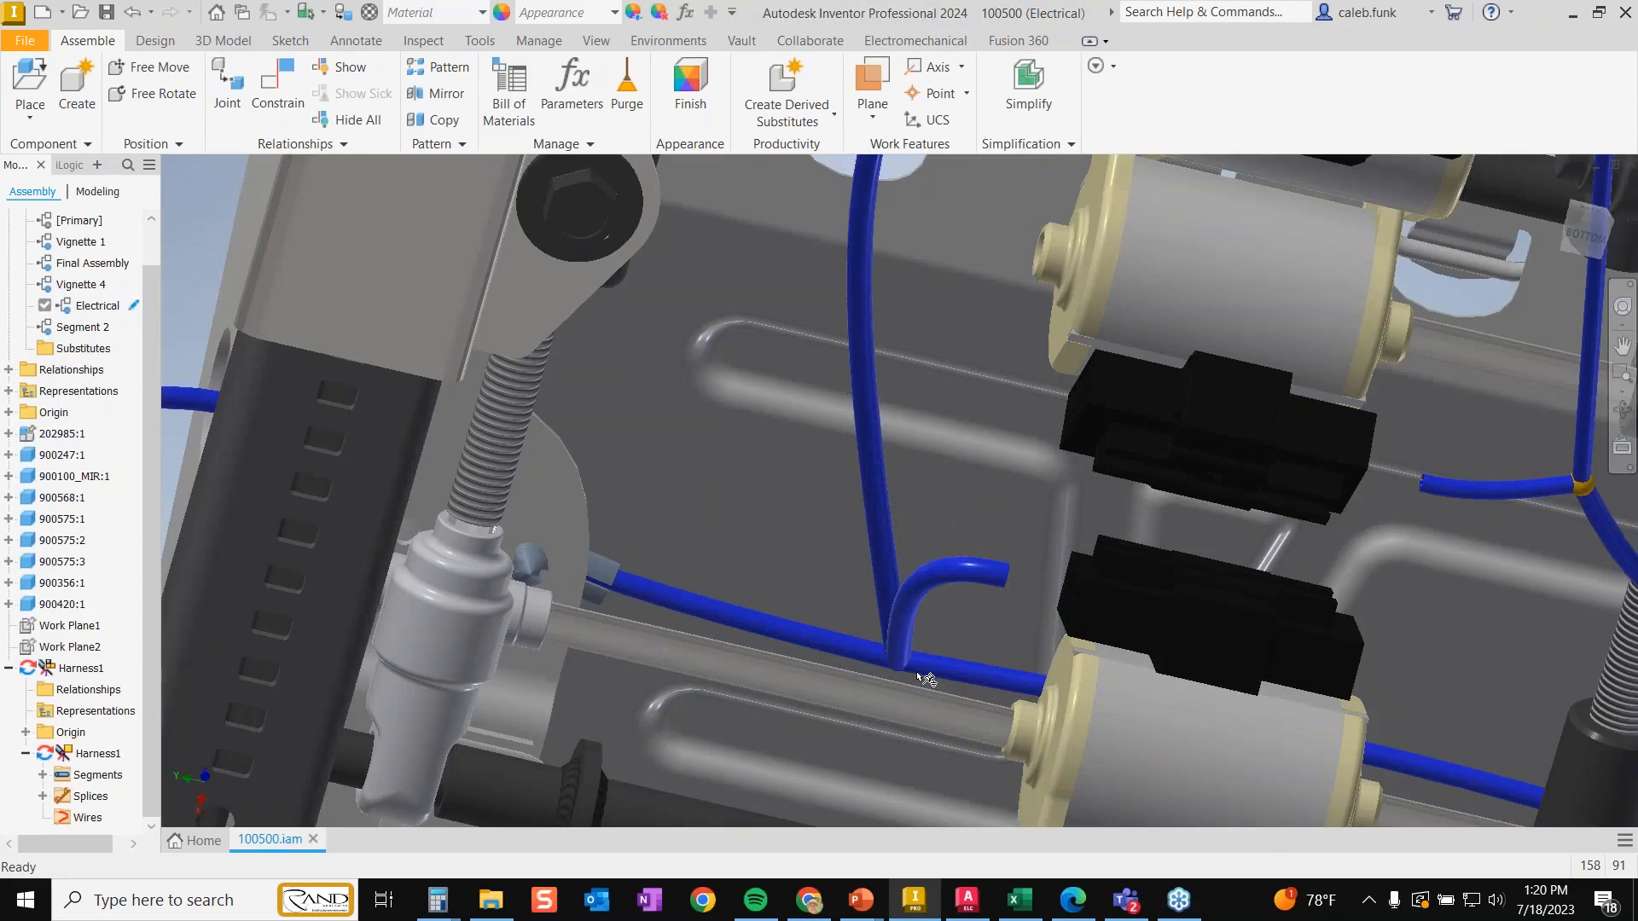
mouse_move(926, 679)
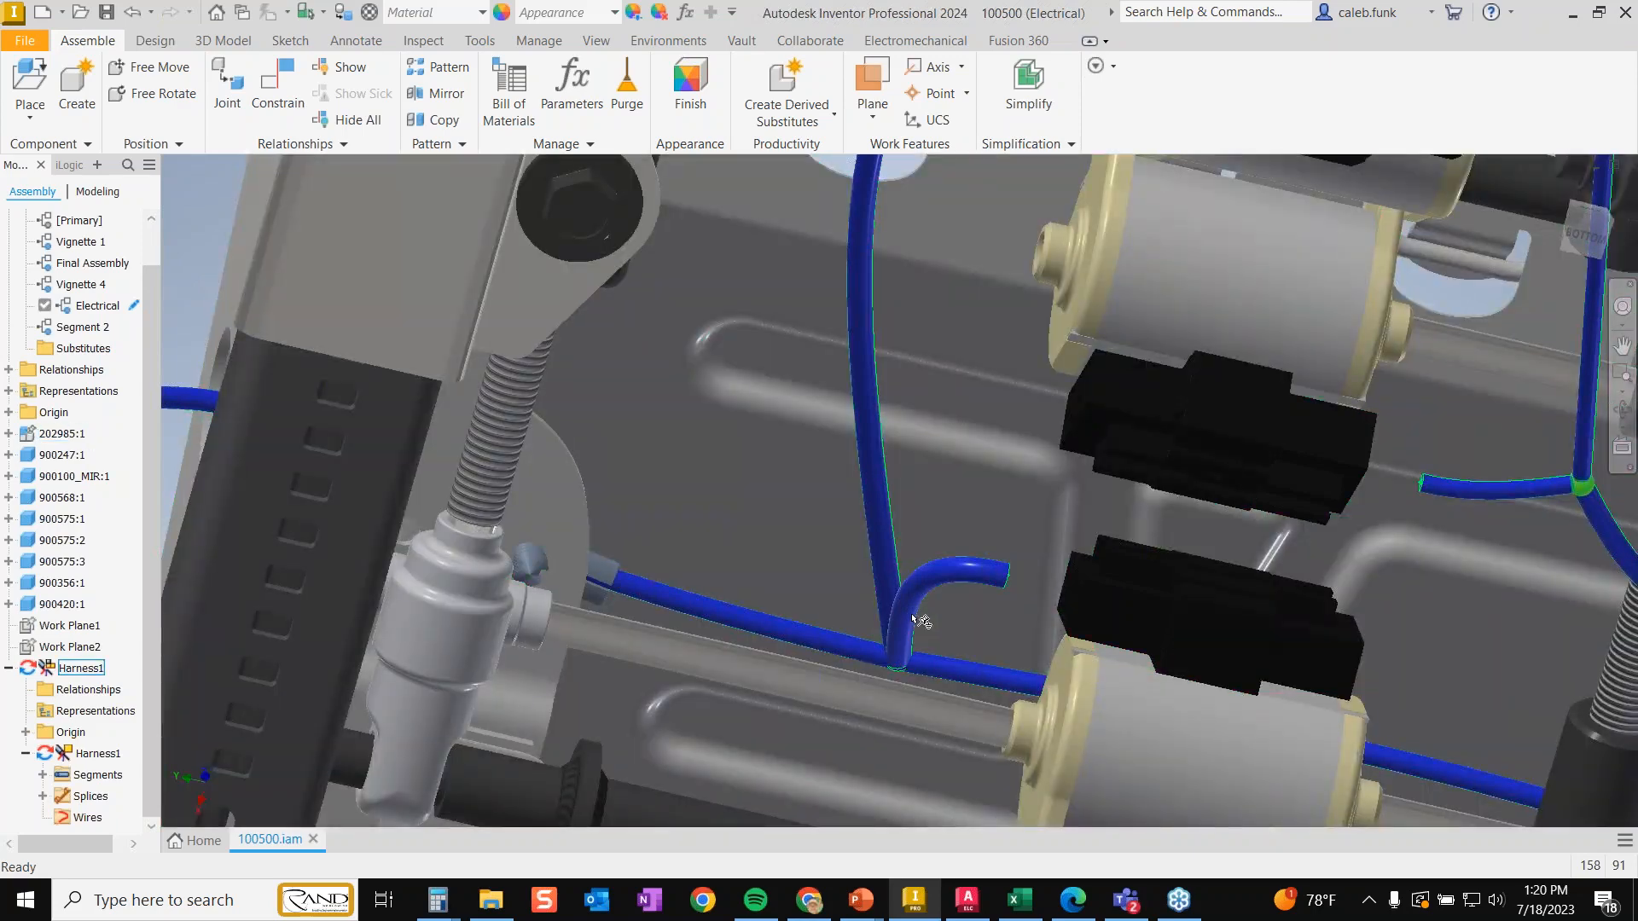
scroll(912, 615, "up", 3)
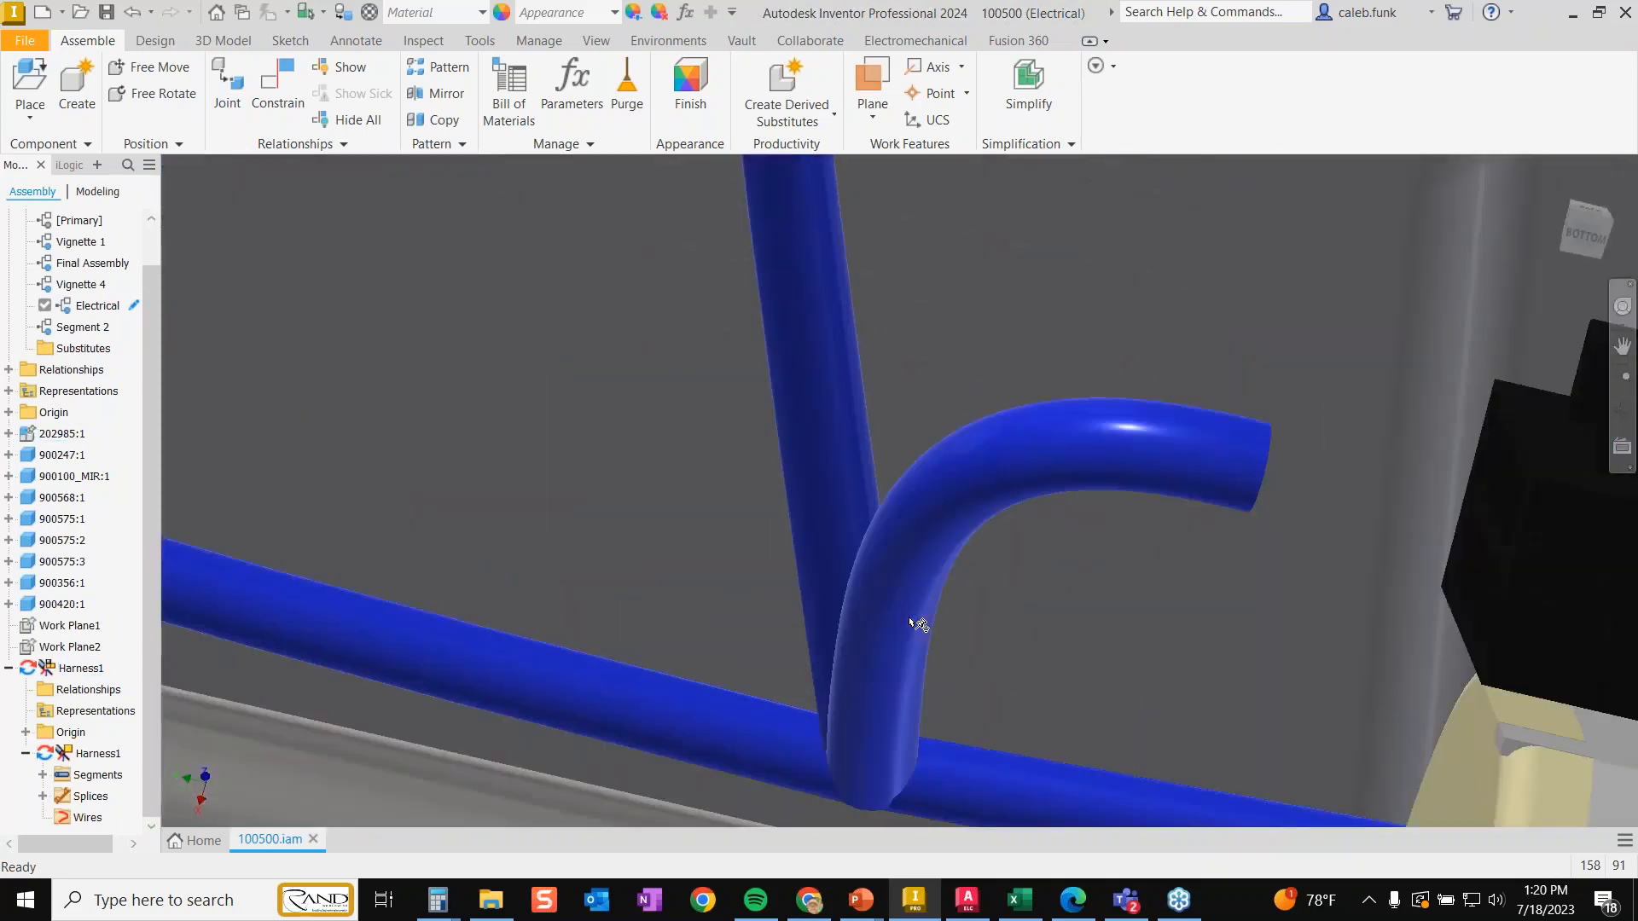
scroll(917, 624, "down", 5)
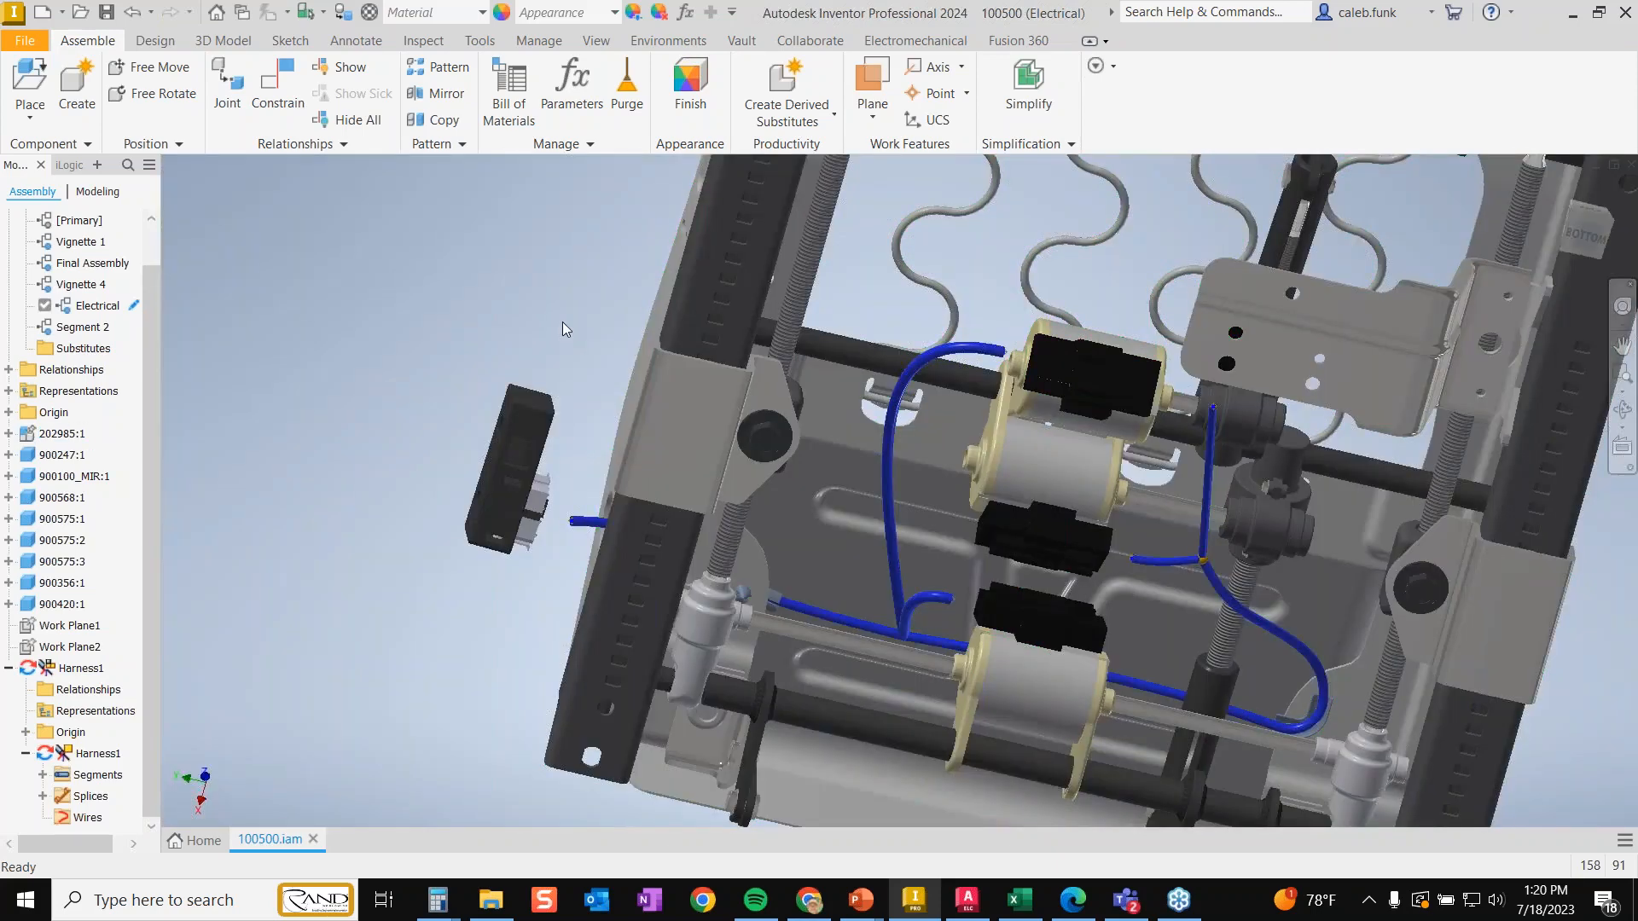
- Try to create a Belden 9916-BLK wire in Harness1 from PJ1 Pin 1 to a pin on the uppermost motor connector
left_click(65, 670)
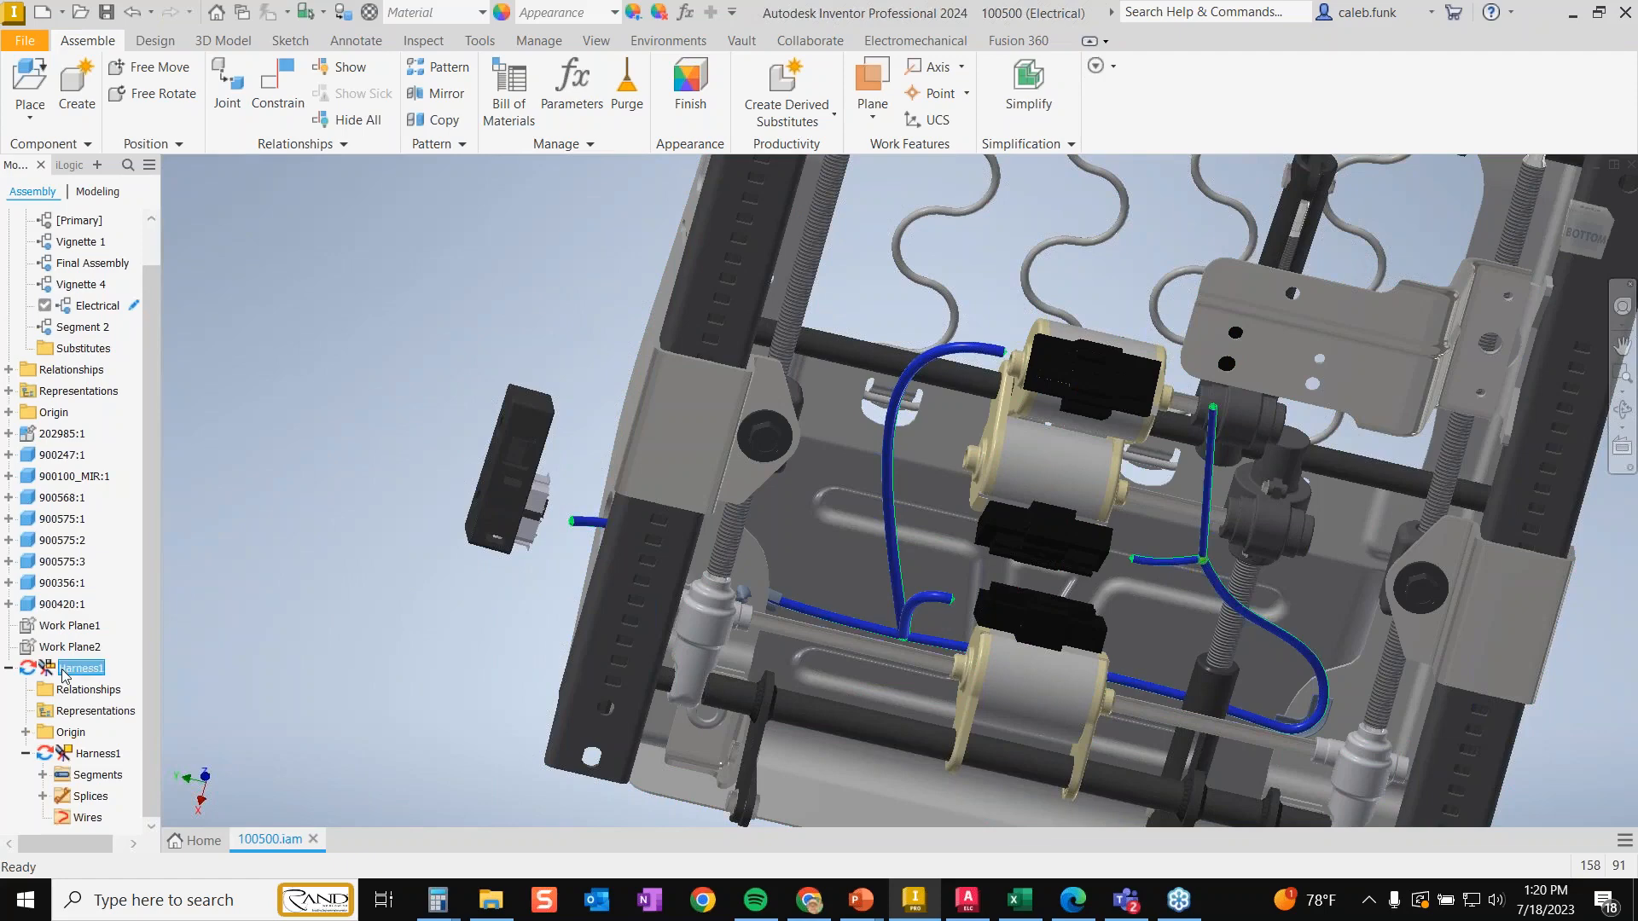
double_click(65, 670)
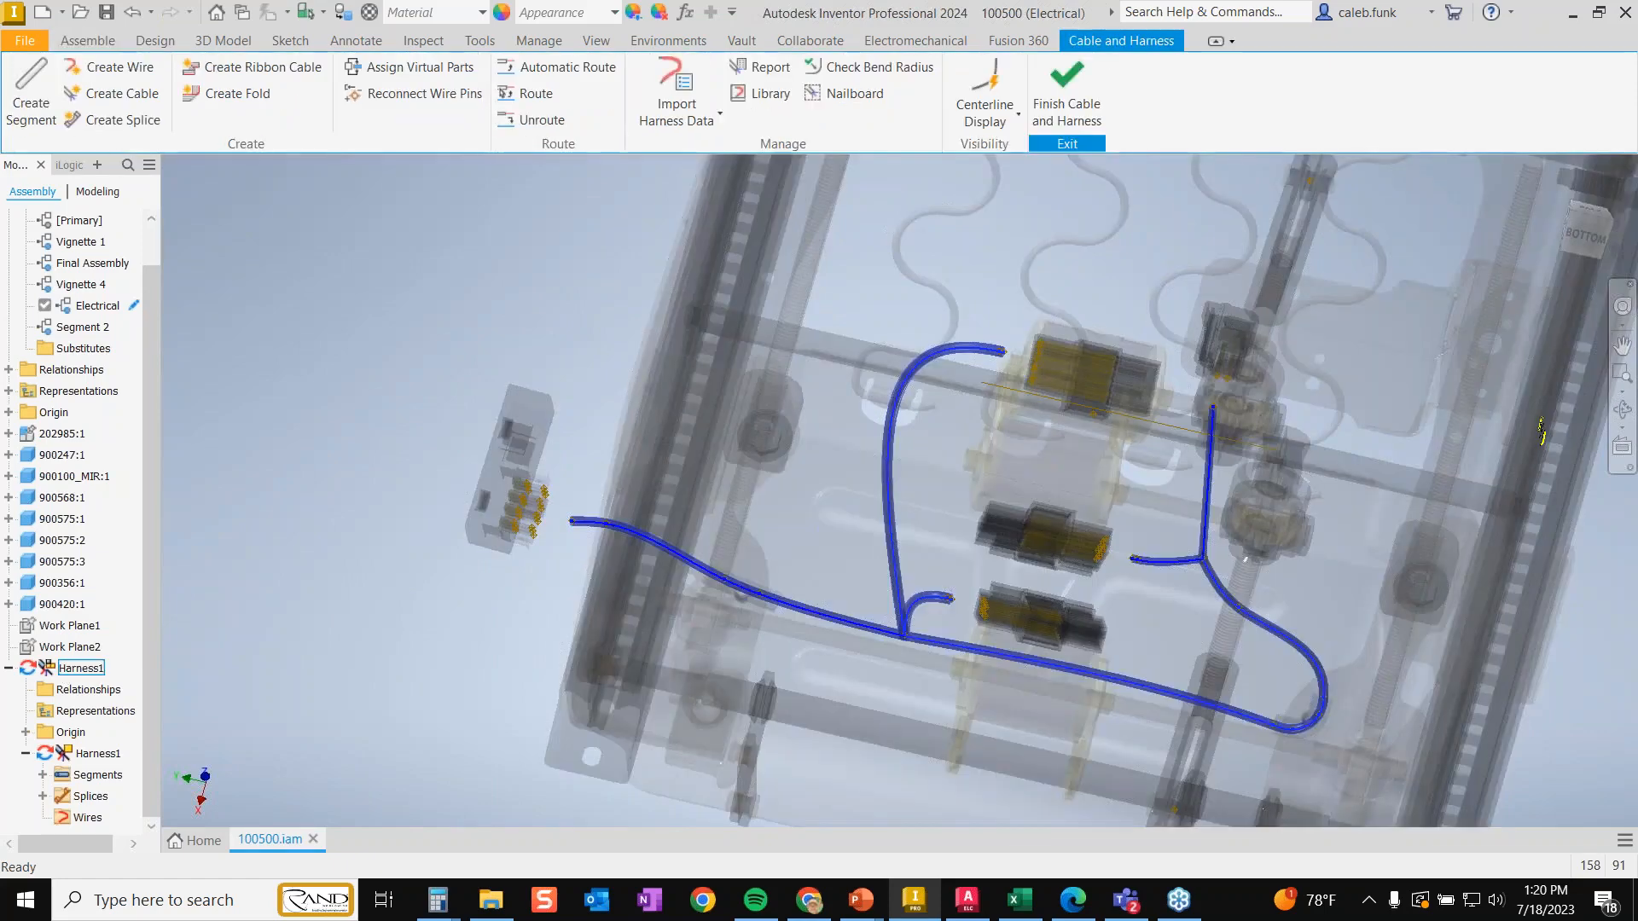
left_click(120, 67)
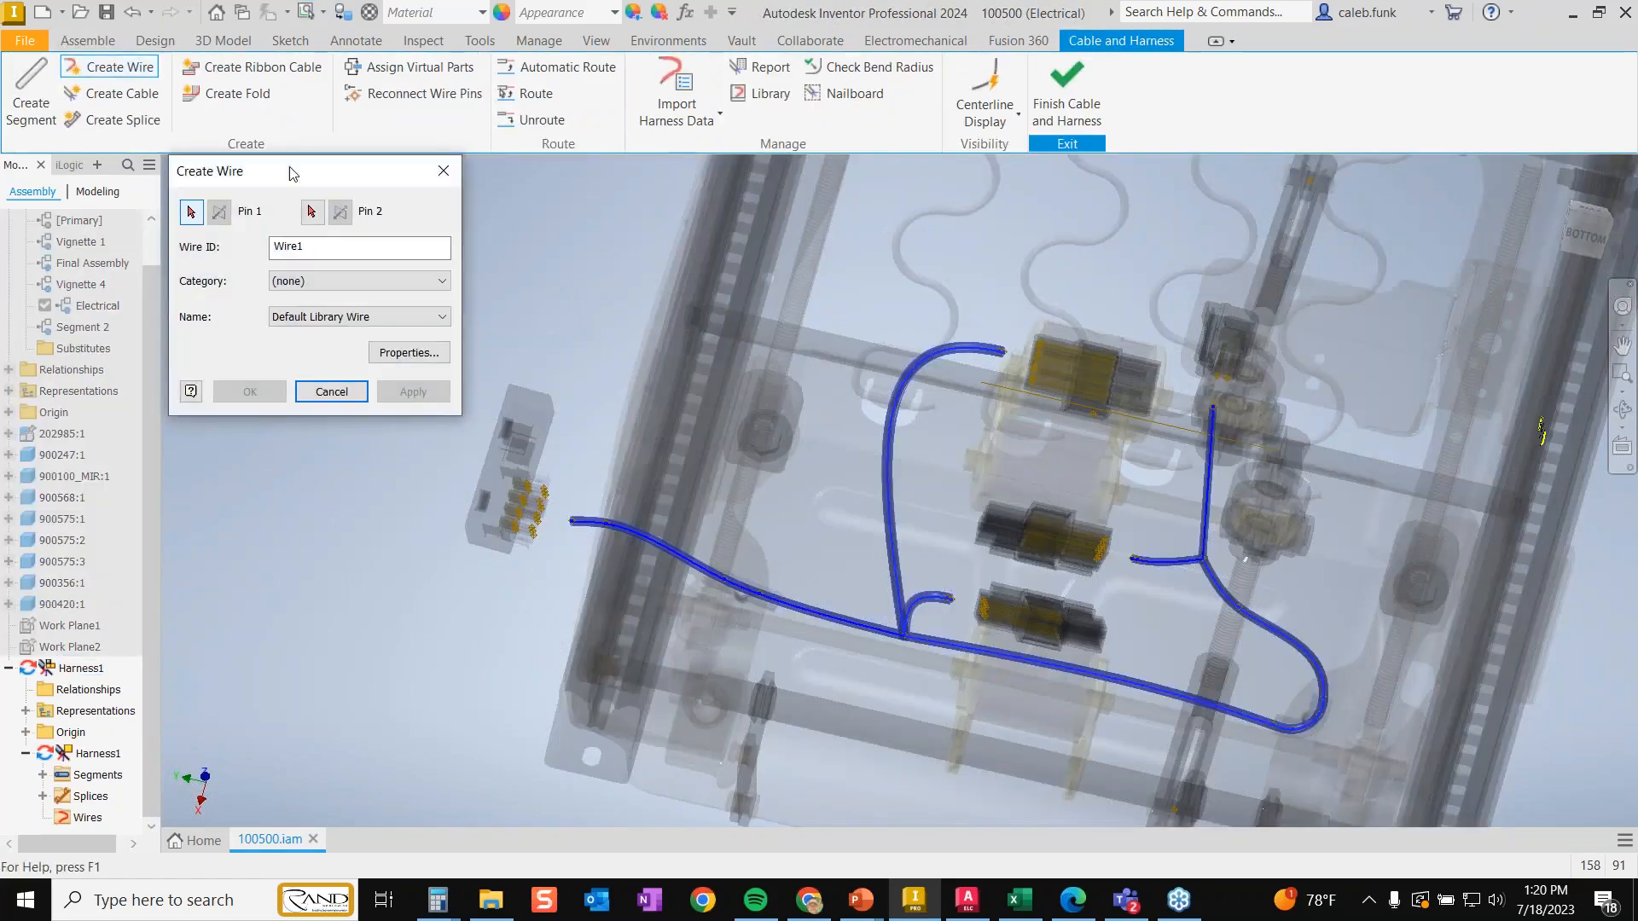
left_click(324, 284)
left_click(322, 325)
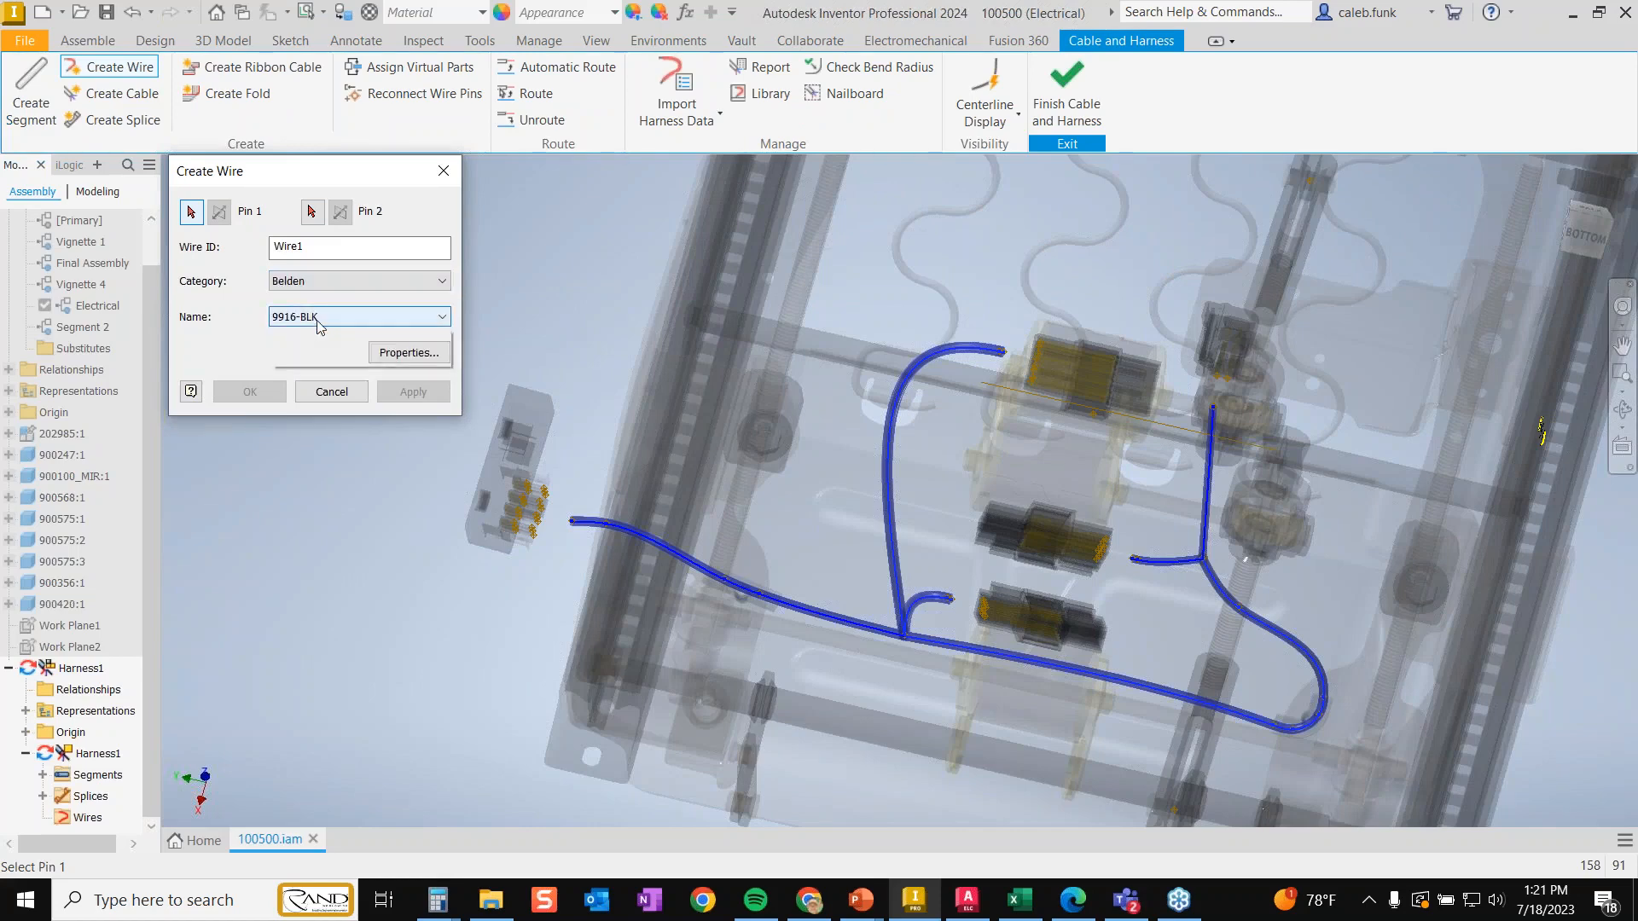
left_click(316, 318)
left_click(316, 328)
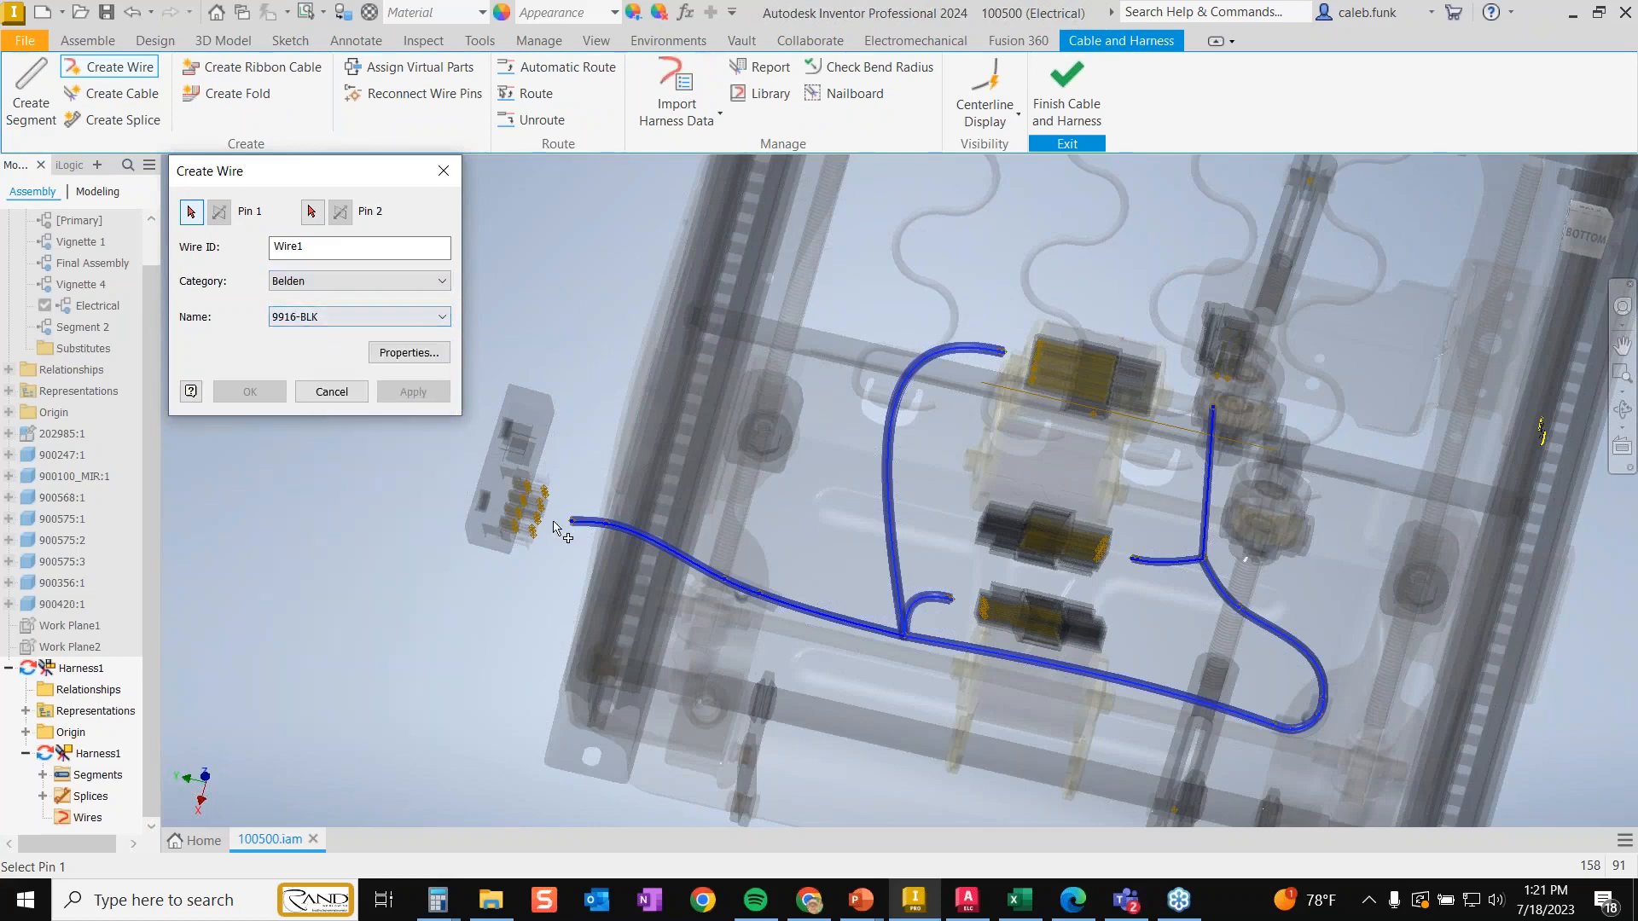
left_click(532, 538)
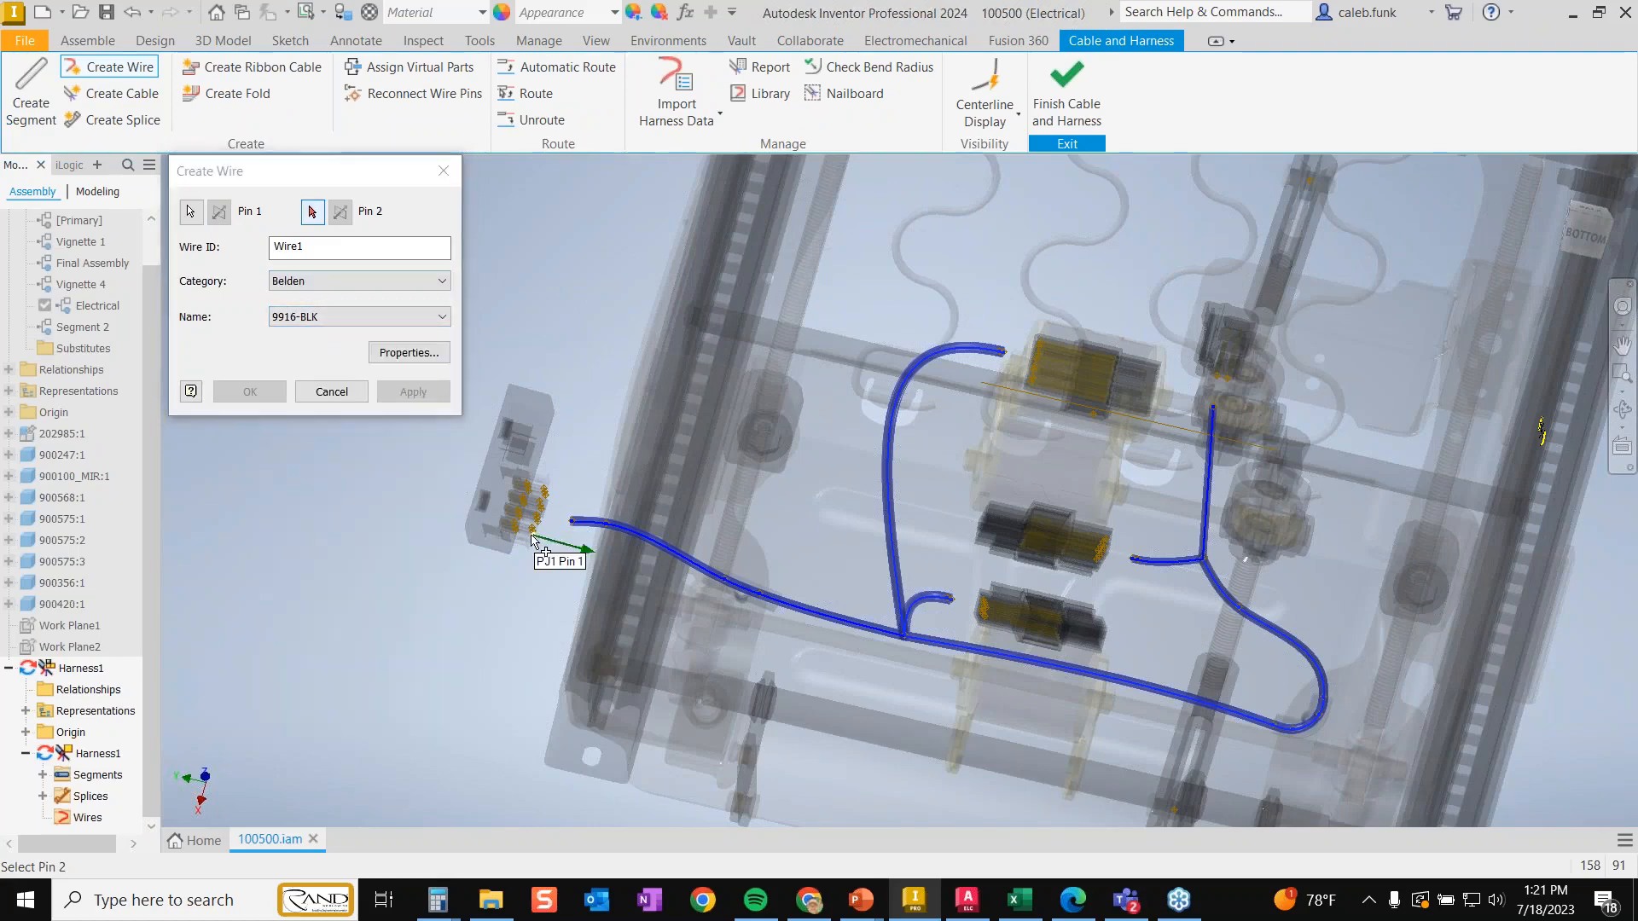
left_click(1037, 353)
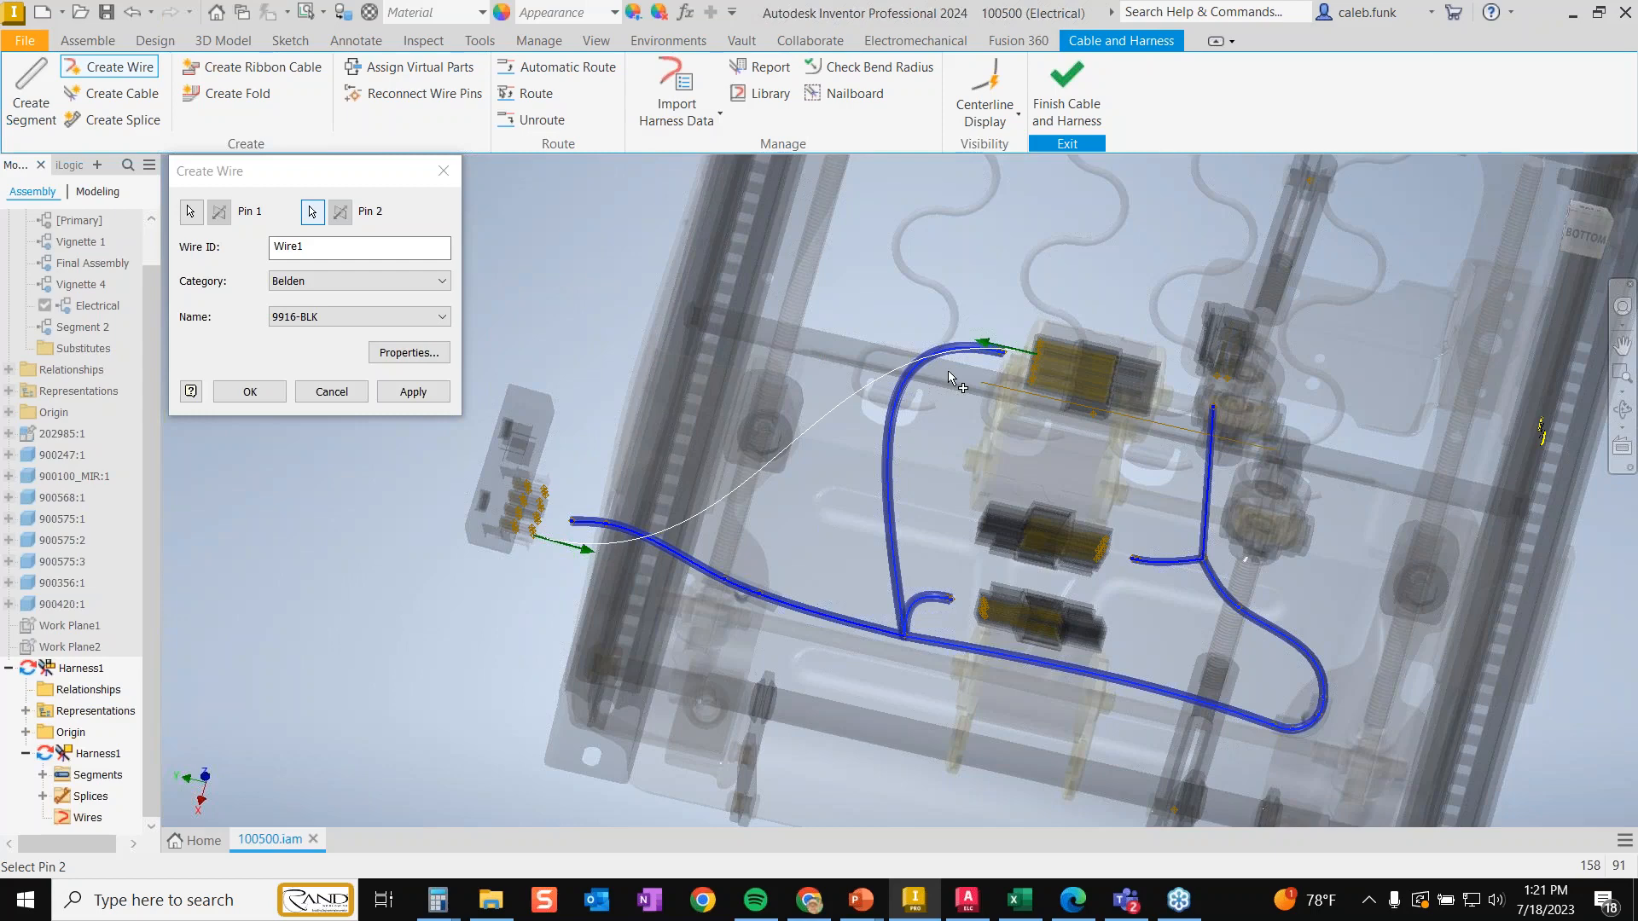
left_click(332, 395)
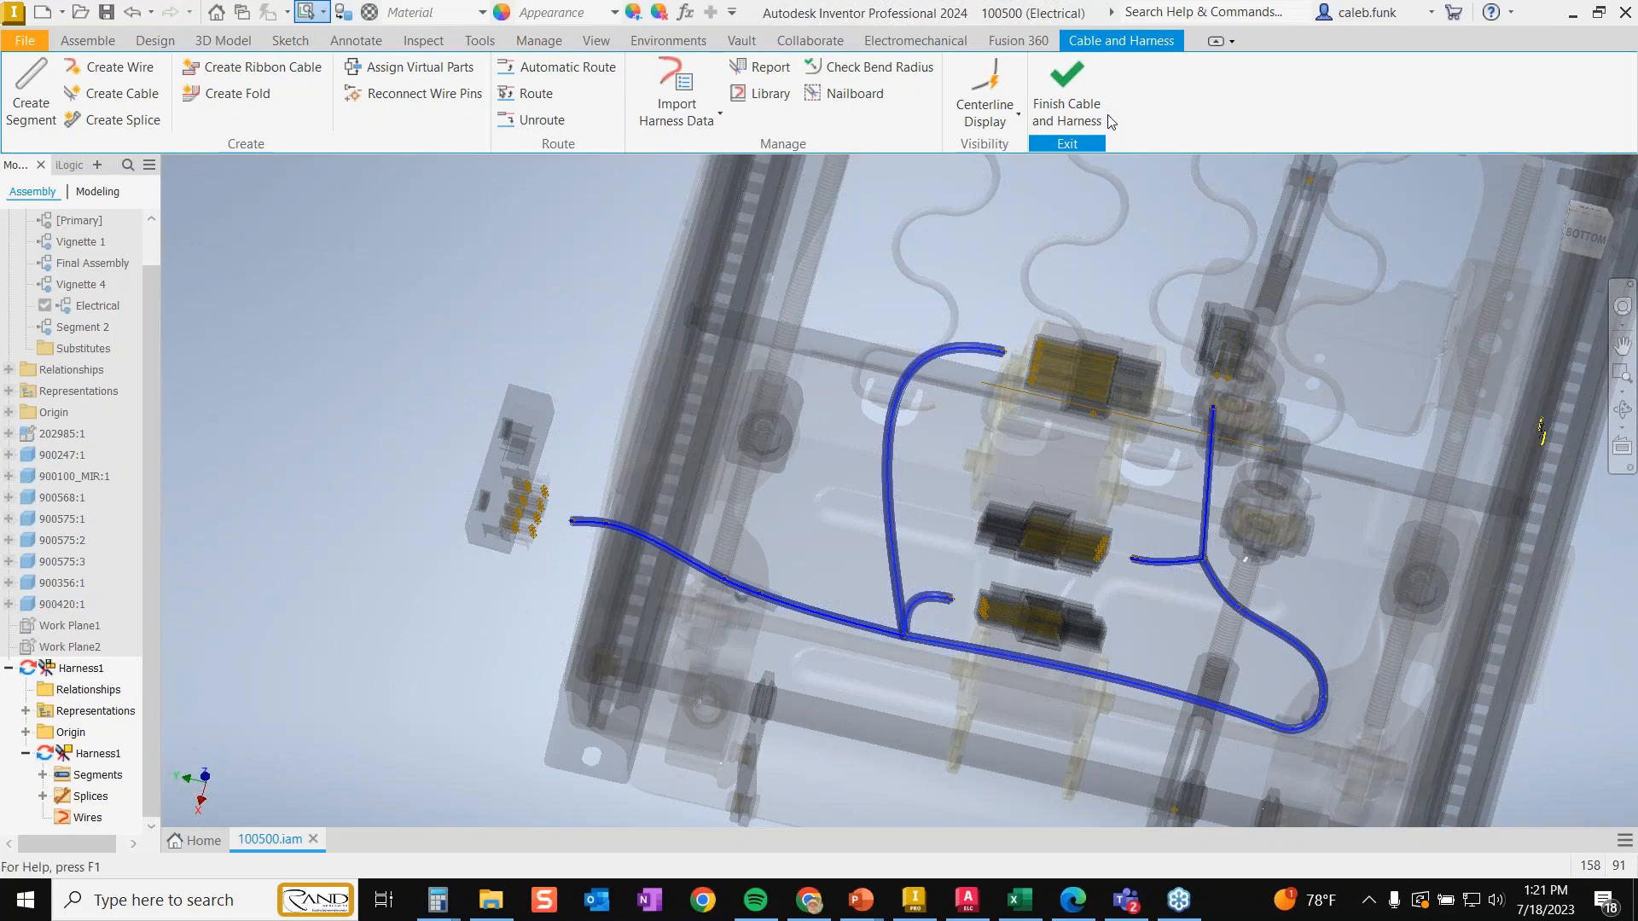
left_click(1073, 100)
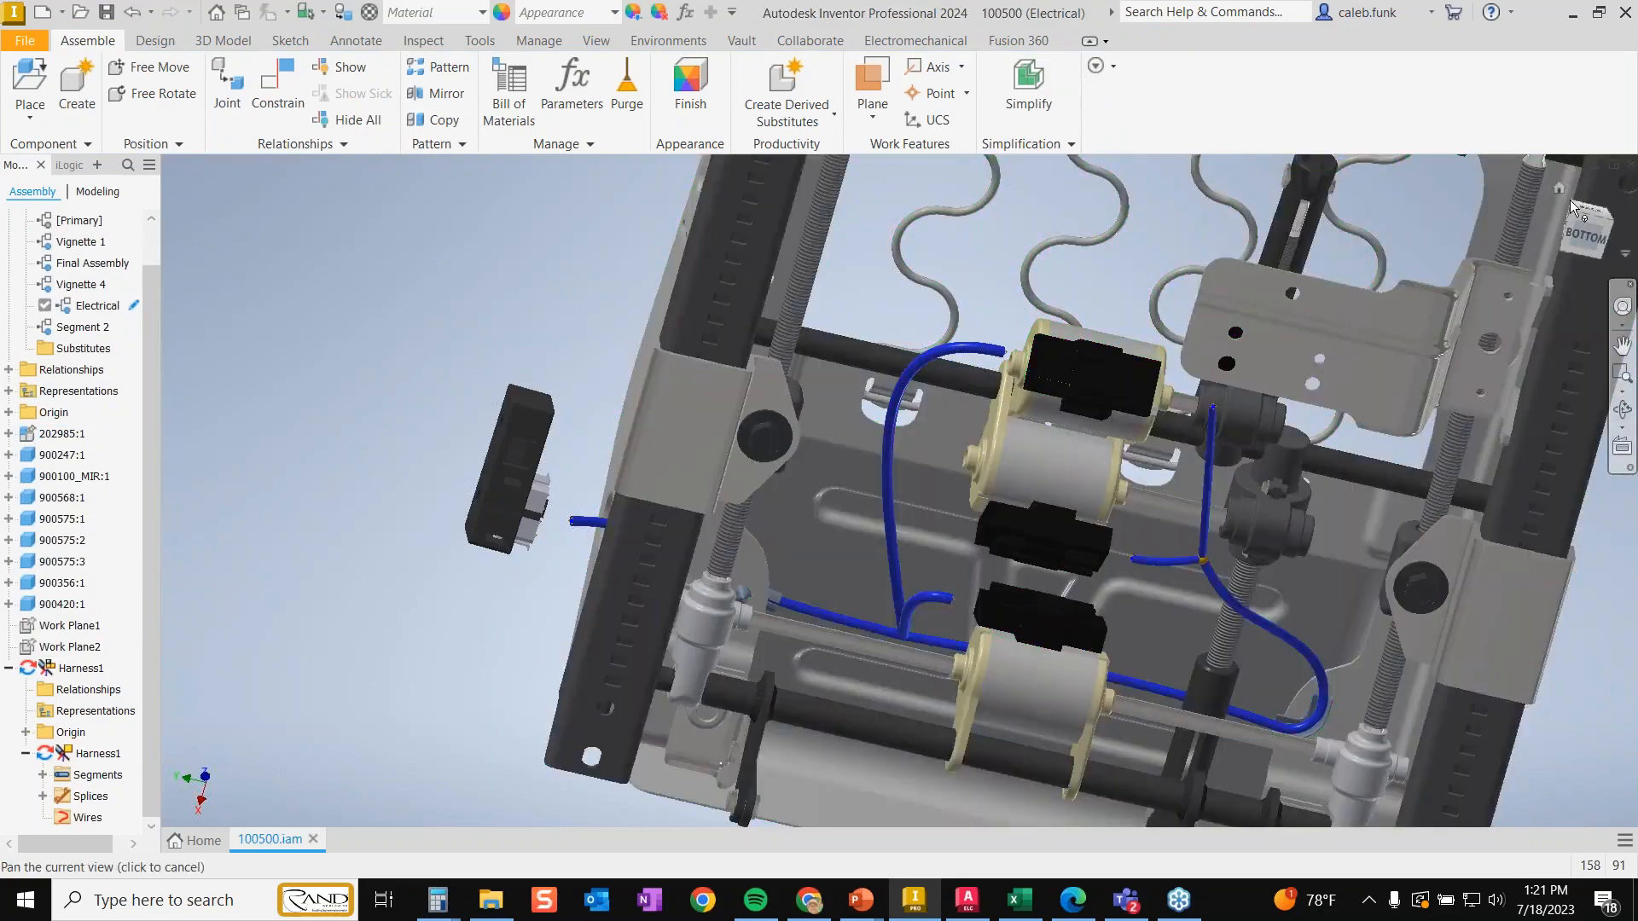
- Begin a new electromechanical link file for the seat assembly and name it ELECTROMECH
left_click(1560, 191)
left_click(1559, 189)
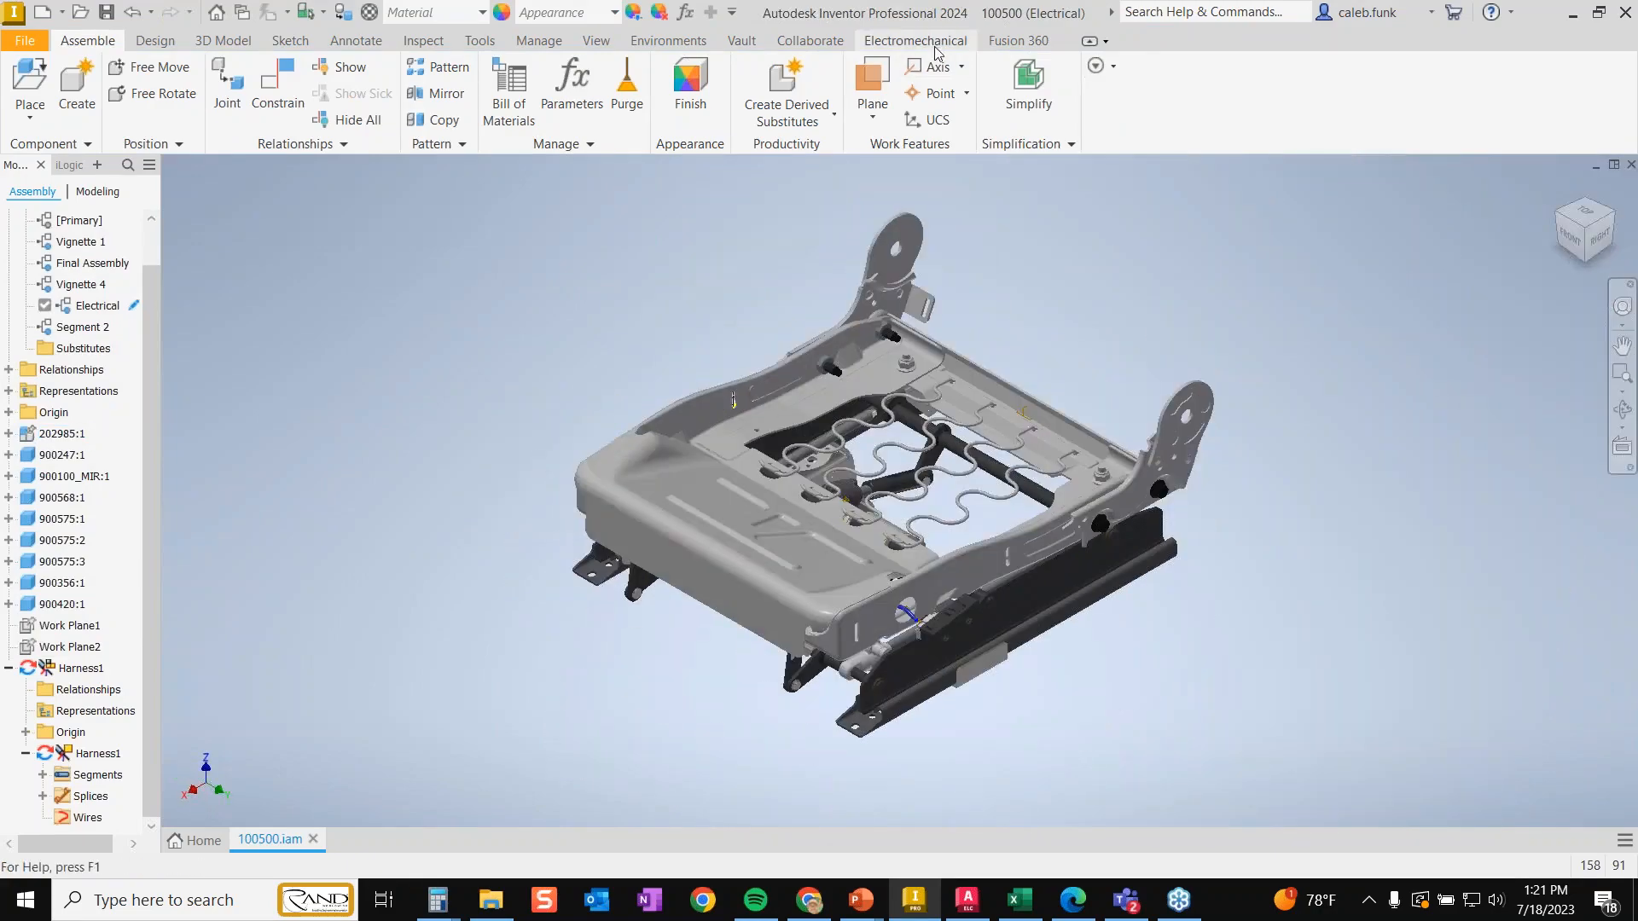
left_click(915, 40)
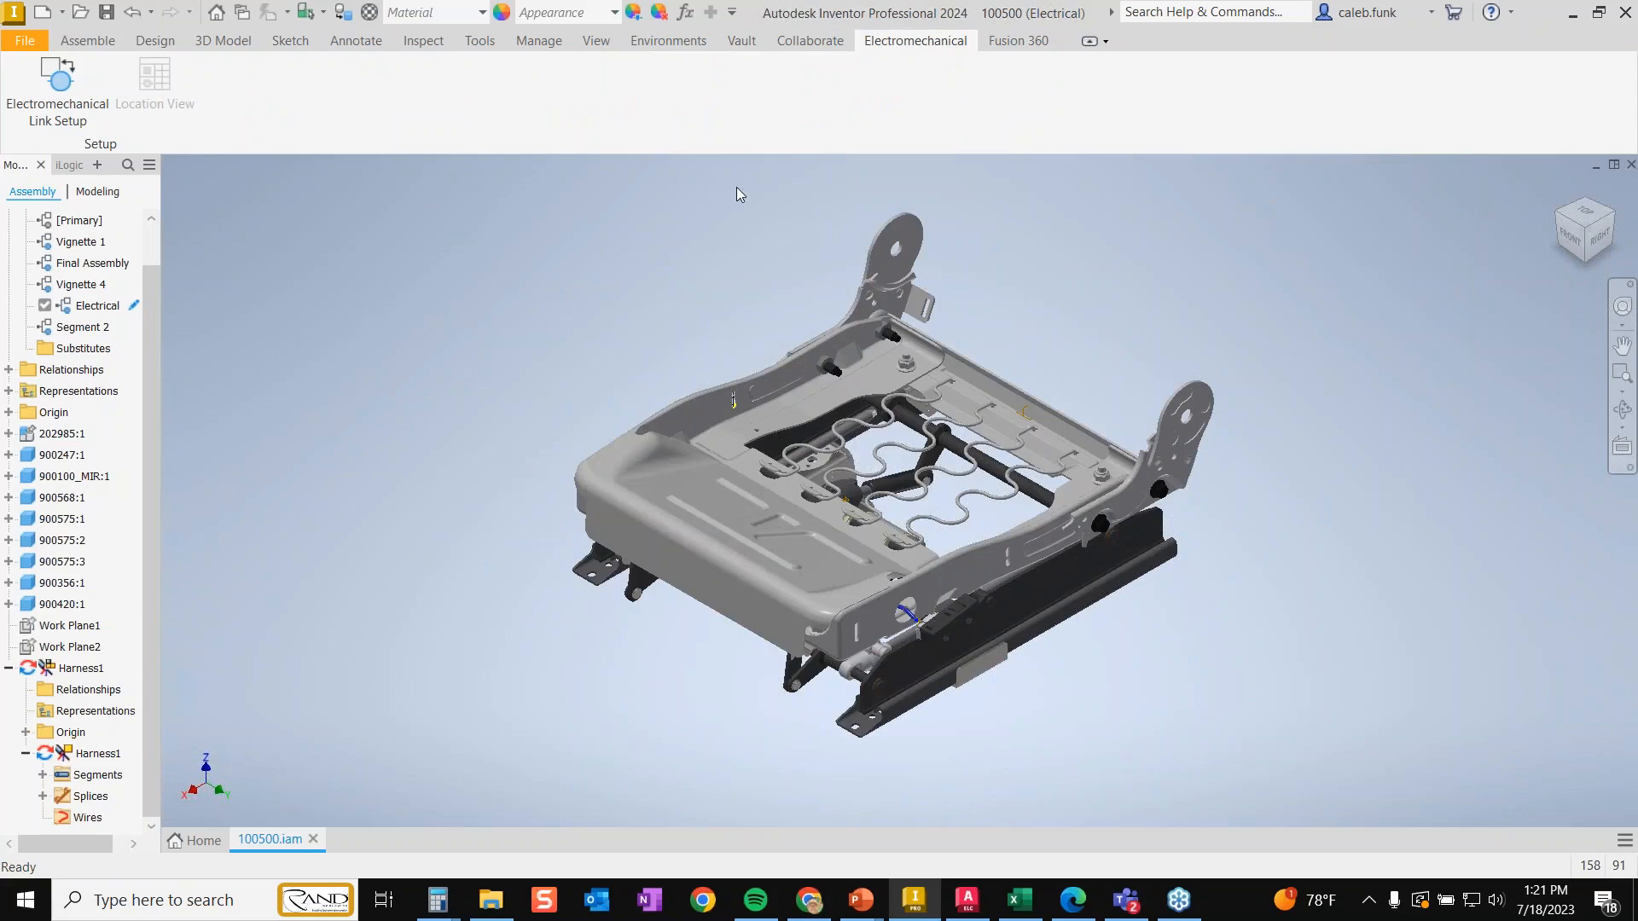
left_click(87, 105)
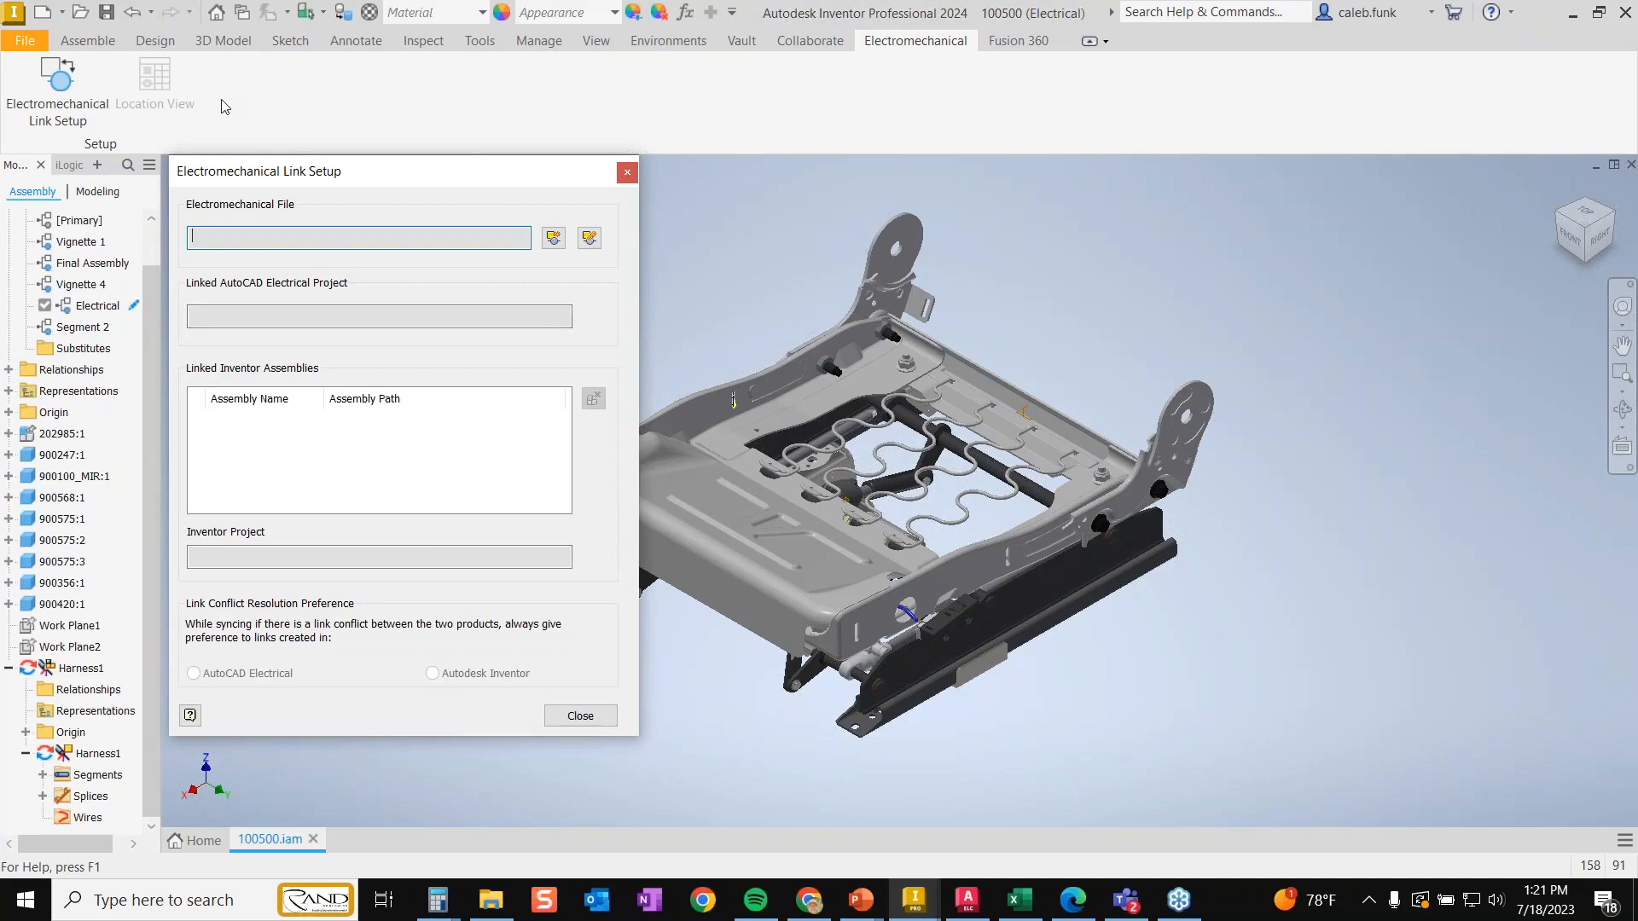
left_click(554, 238)
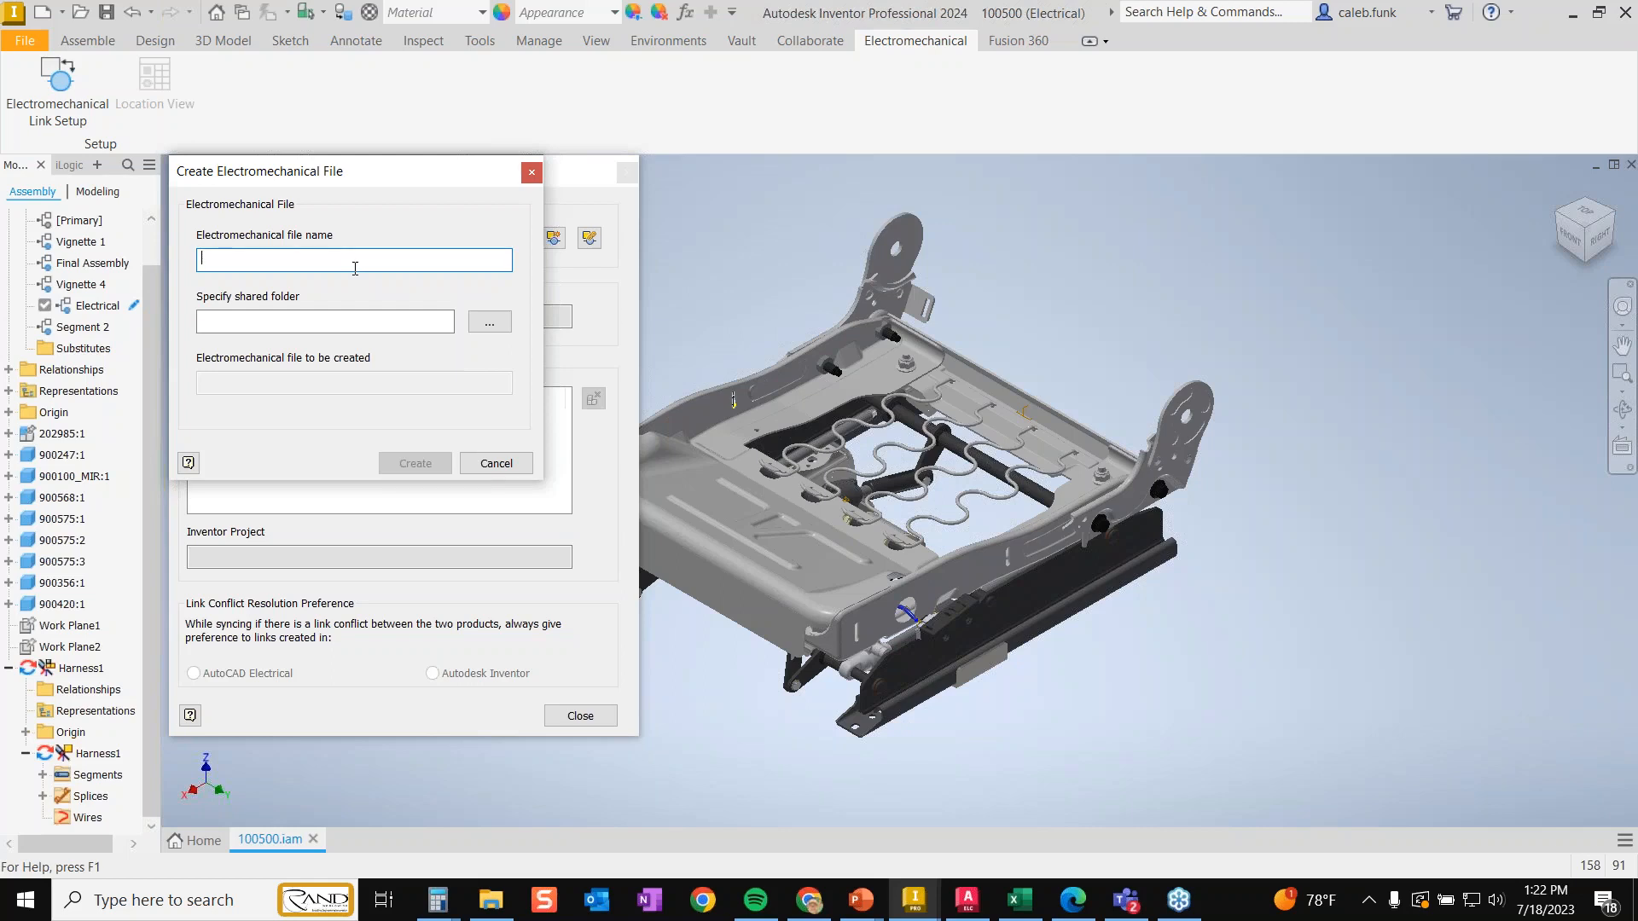
type("ELECTROMECH")
key("Tab")
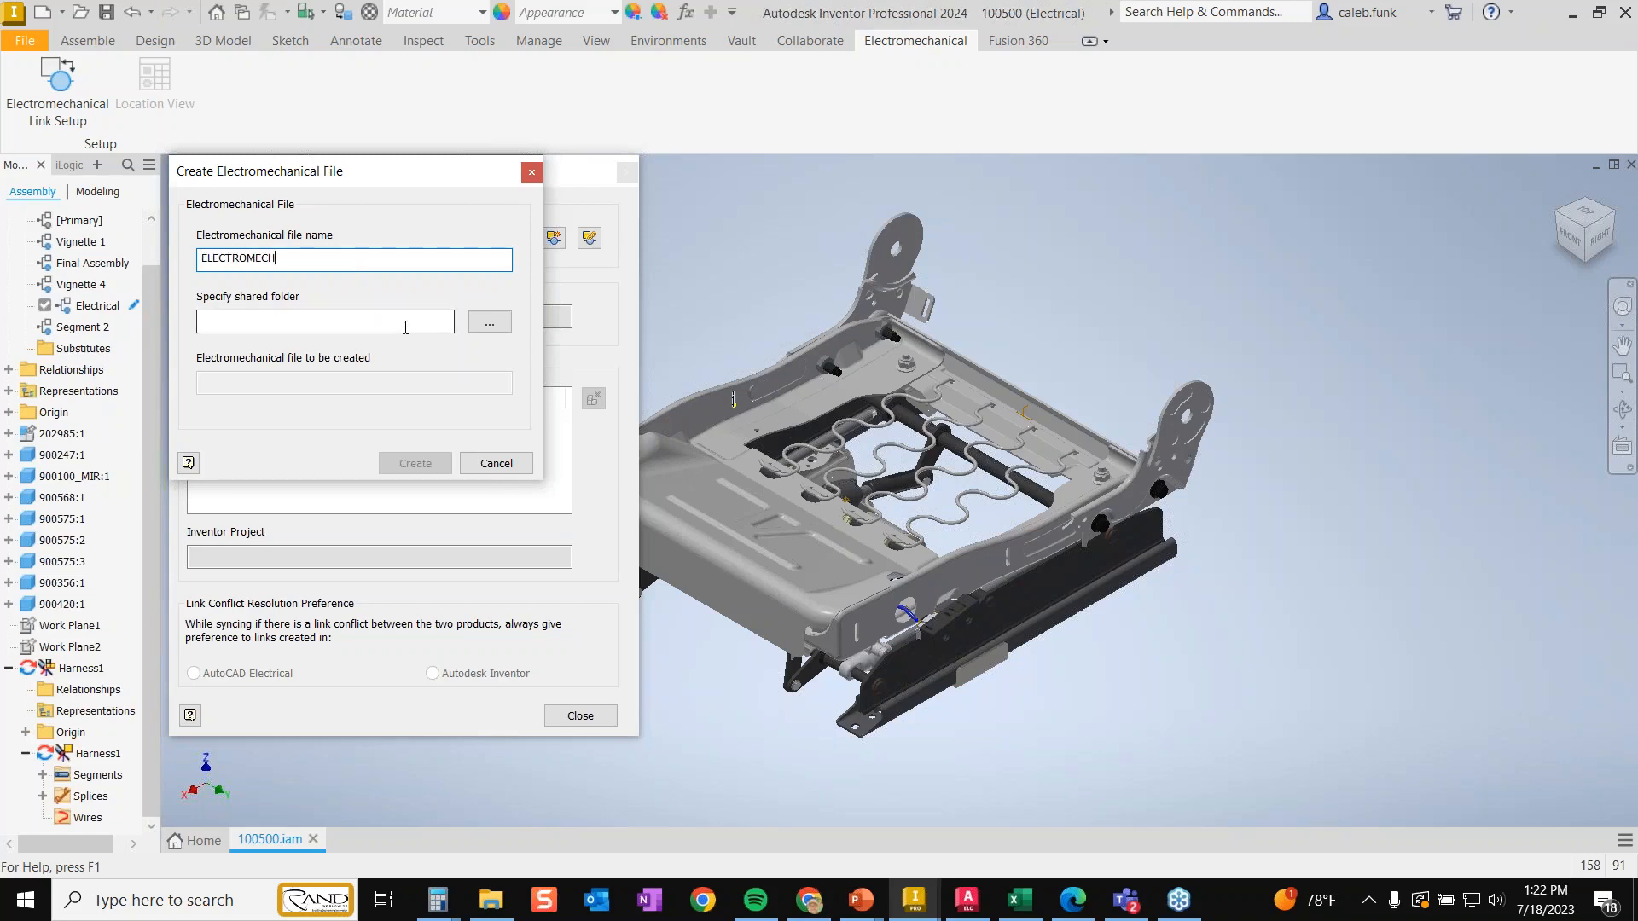
- Set the electromechanical file's shared folder to C:\_VaultWorkingFolder
left_click(489, 322)
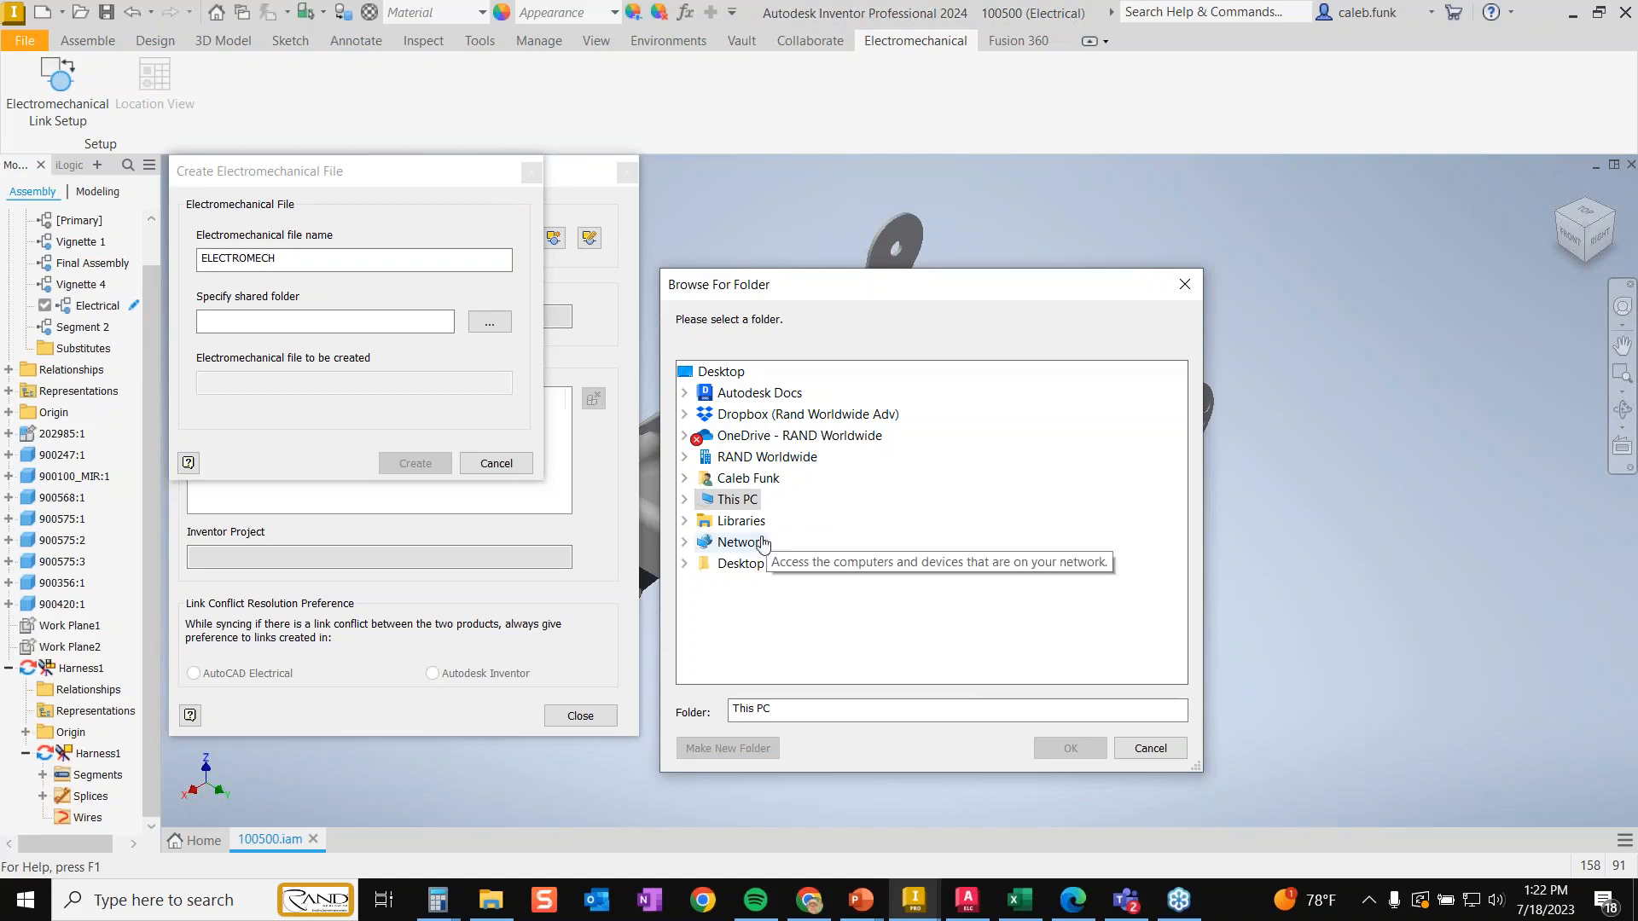
left_click(684, 499)
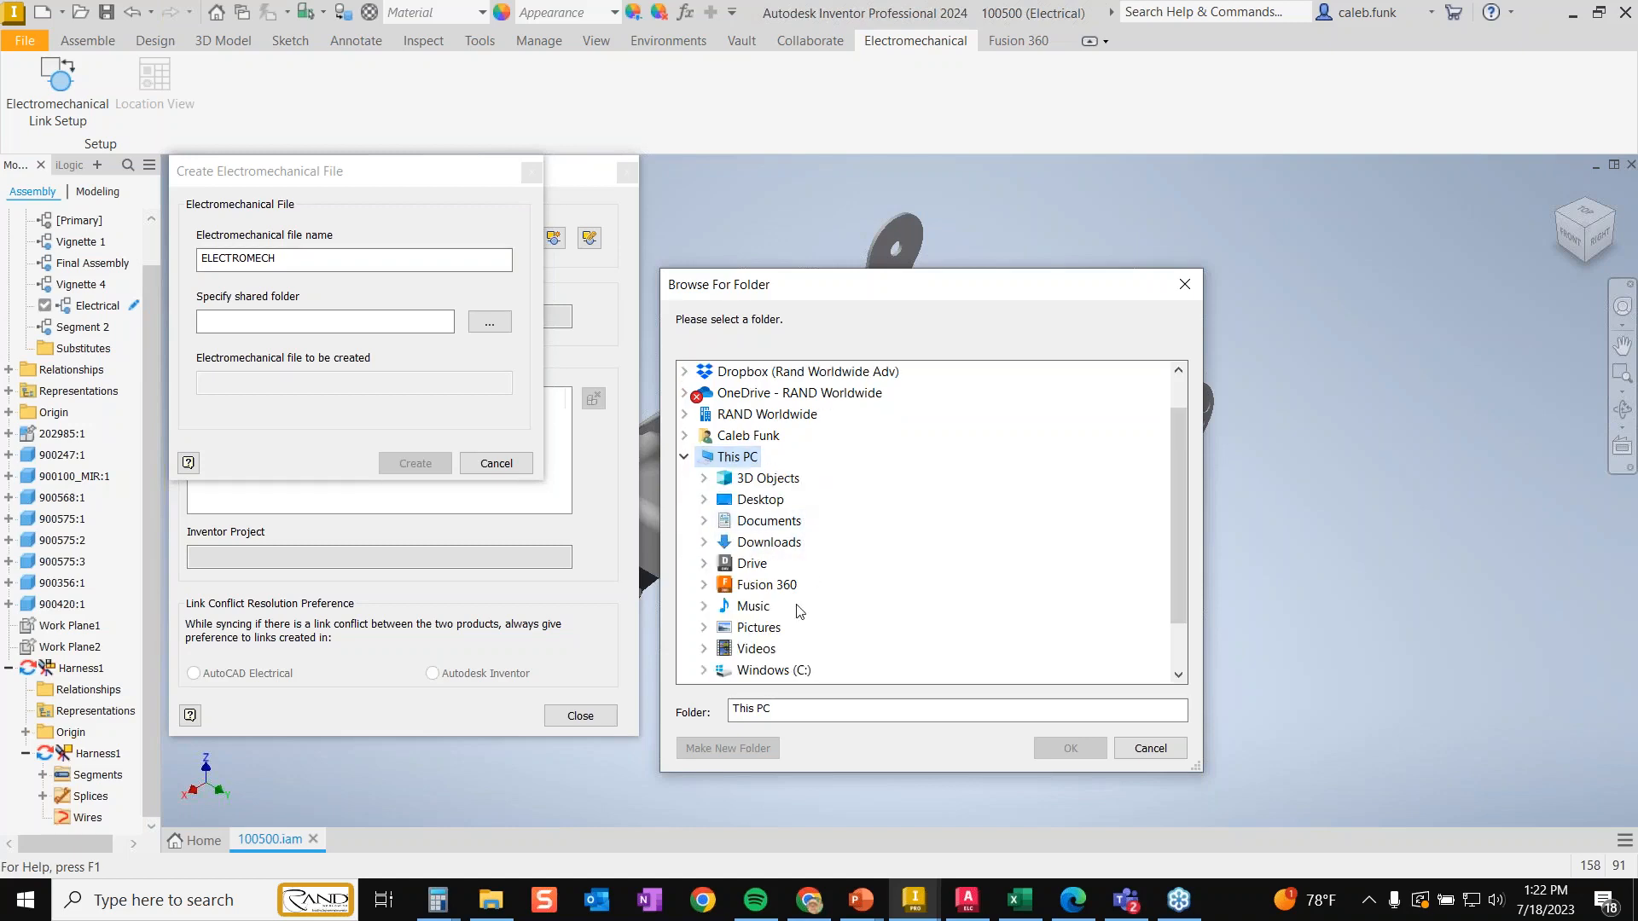
left_click(703, 673)
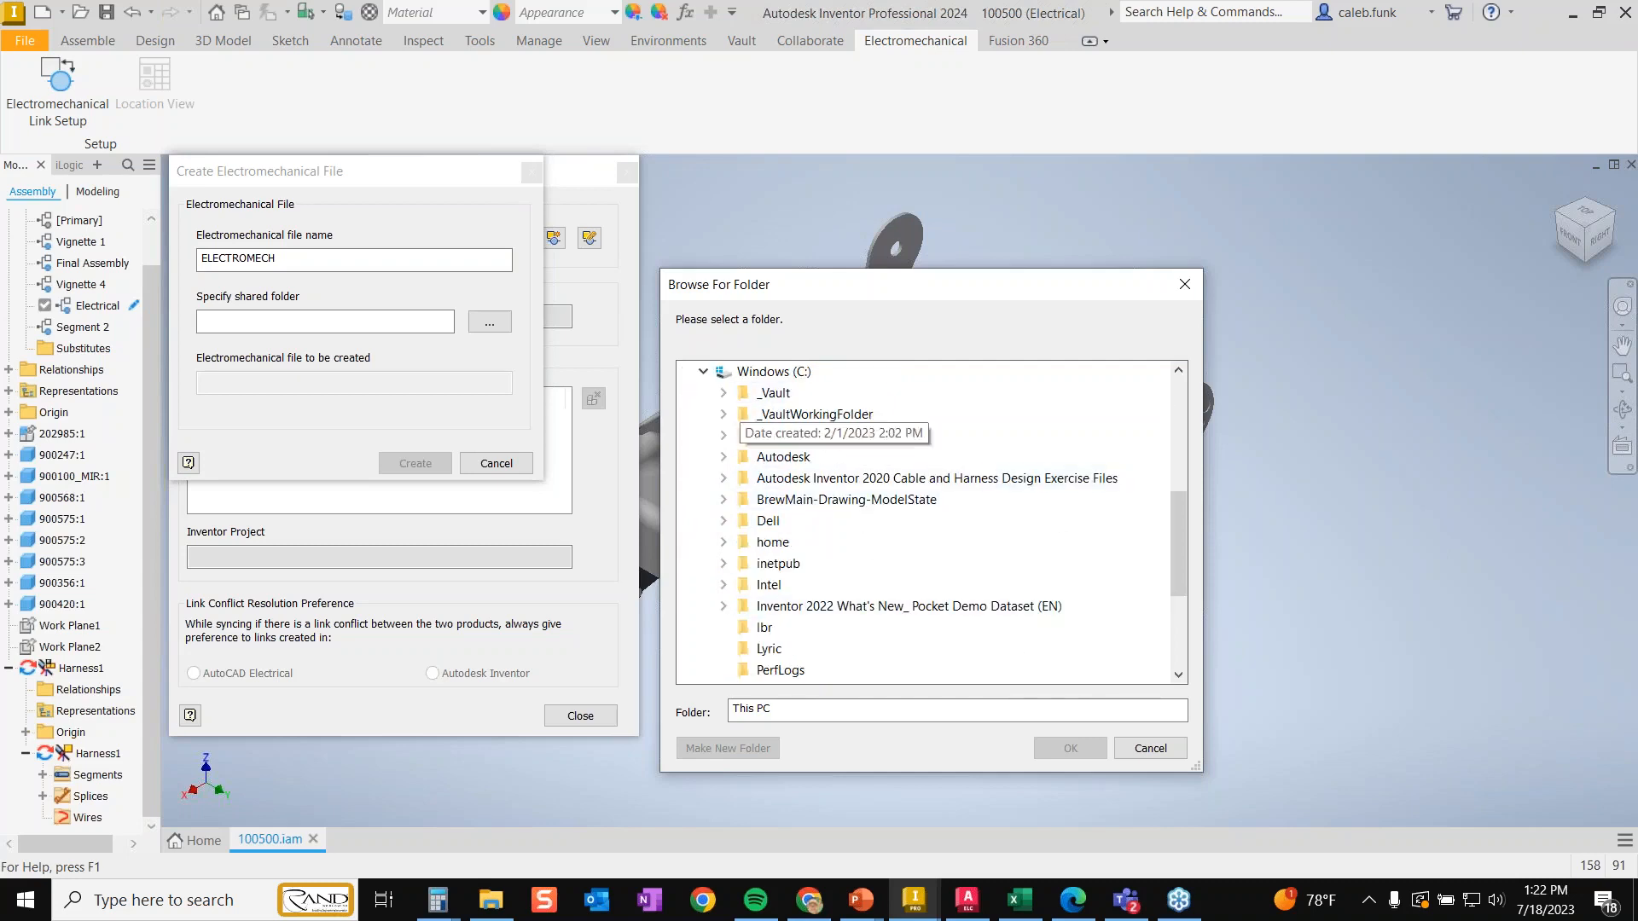
left_click(723, 395)
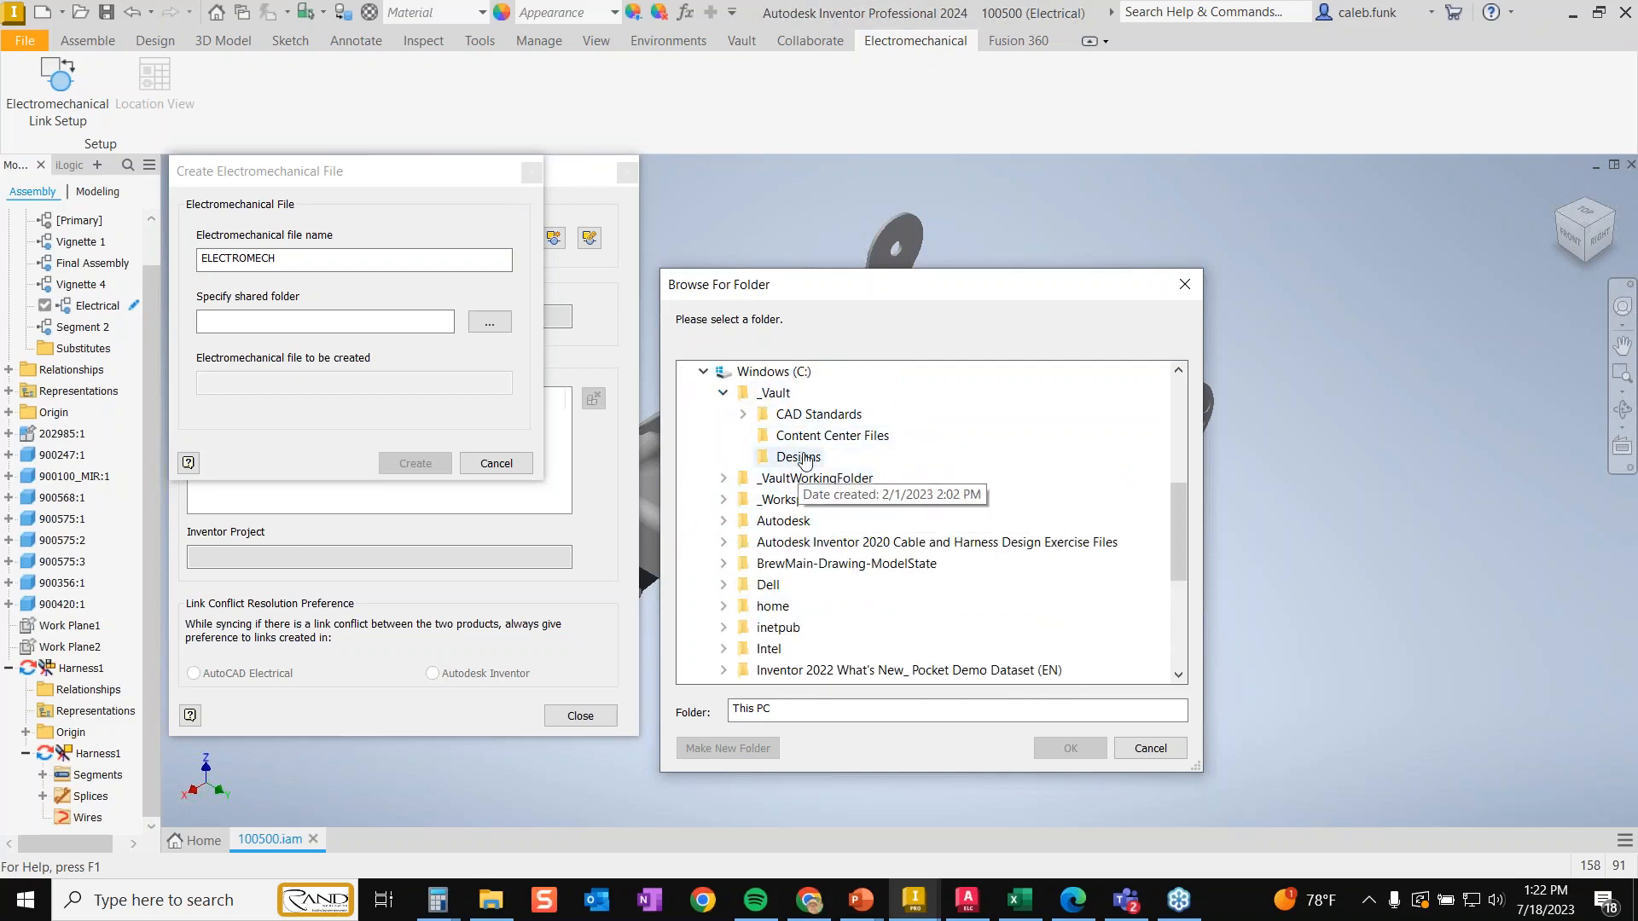
left_click(795, 457)
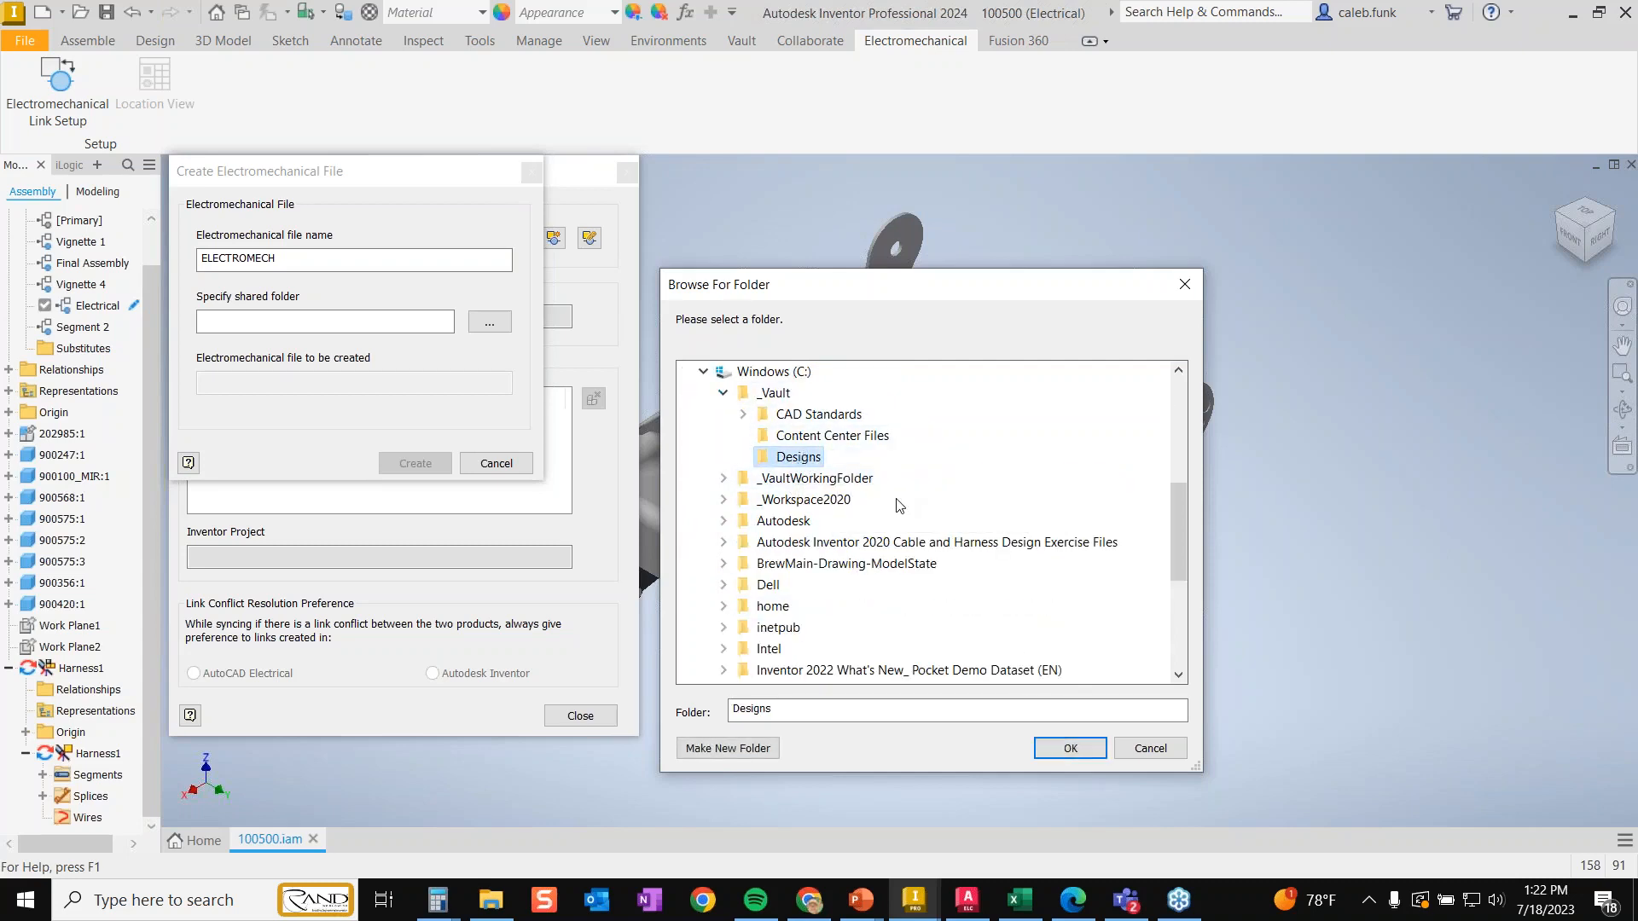
left_click(723, 479)
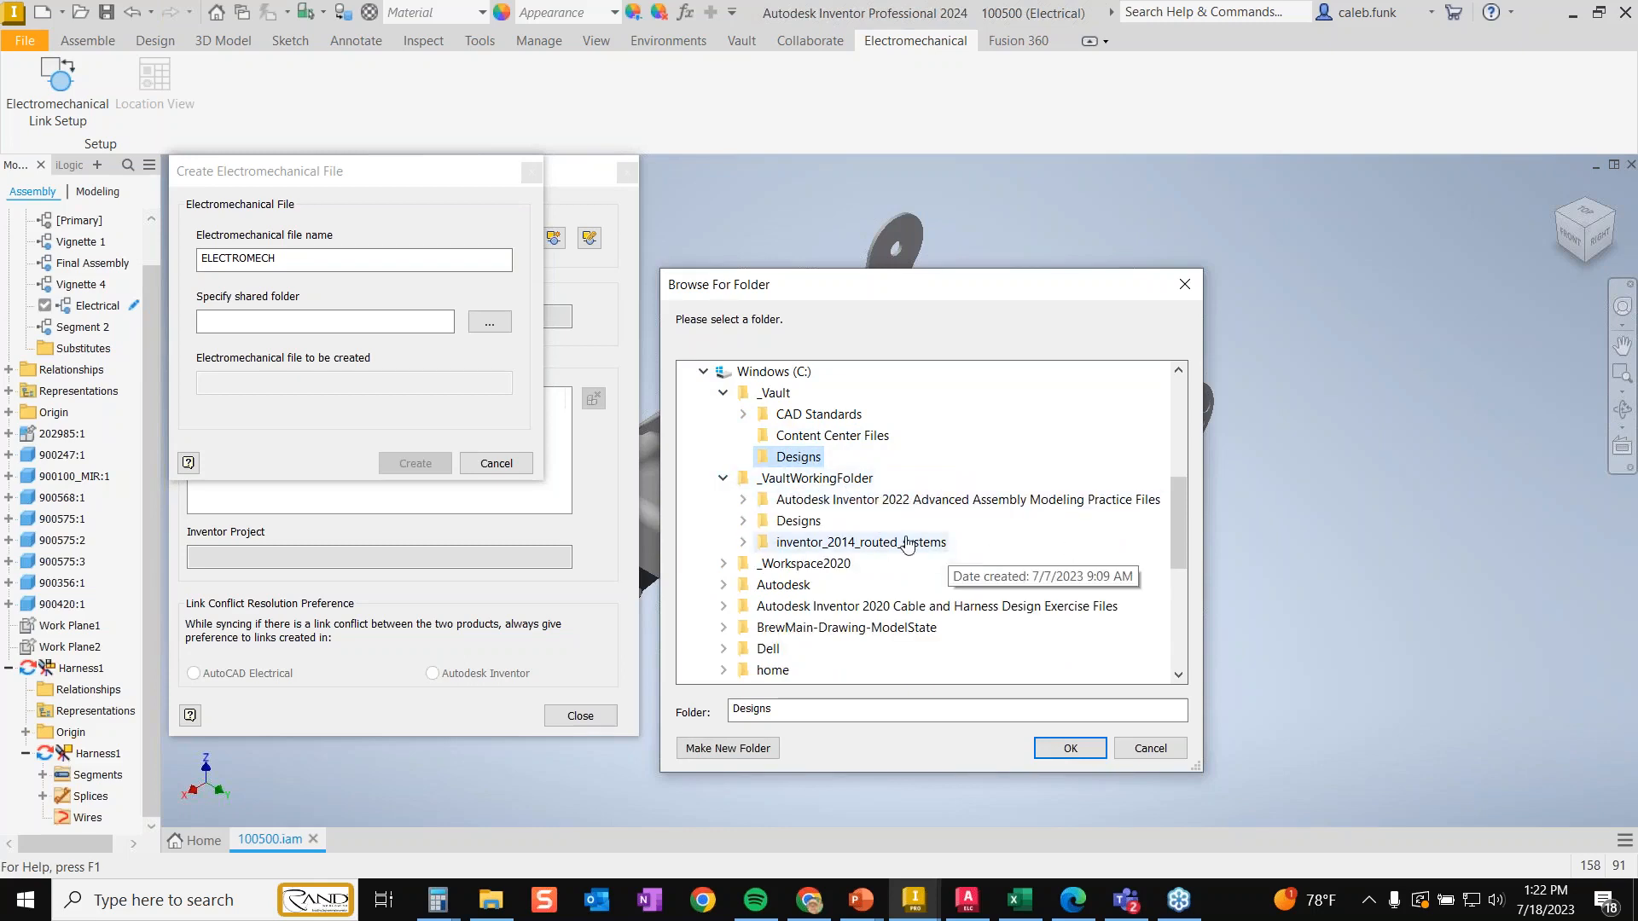
left_click(909, 544)
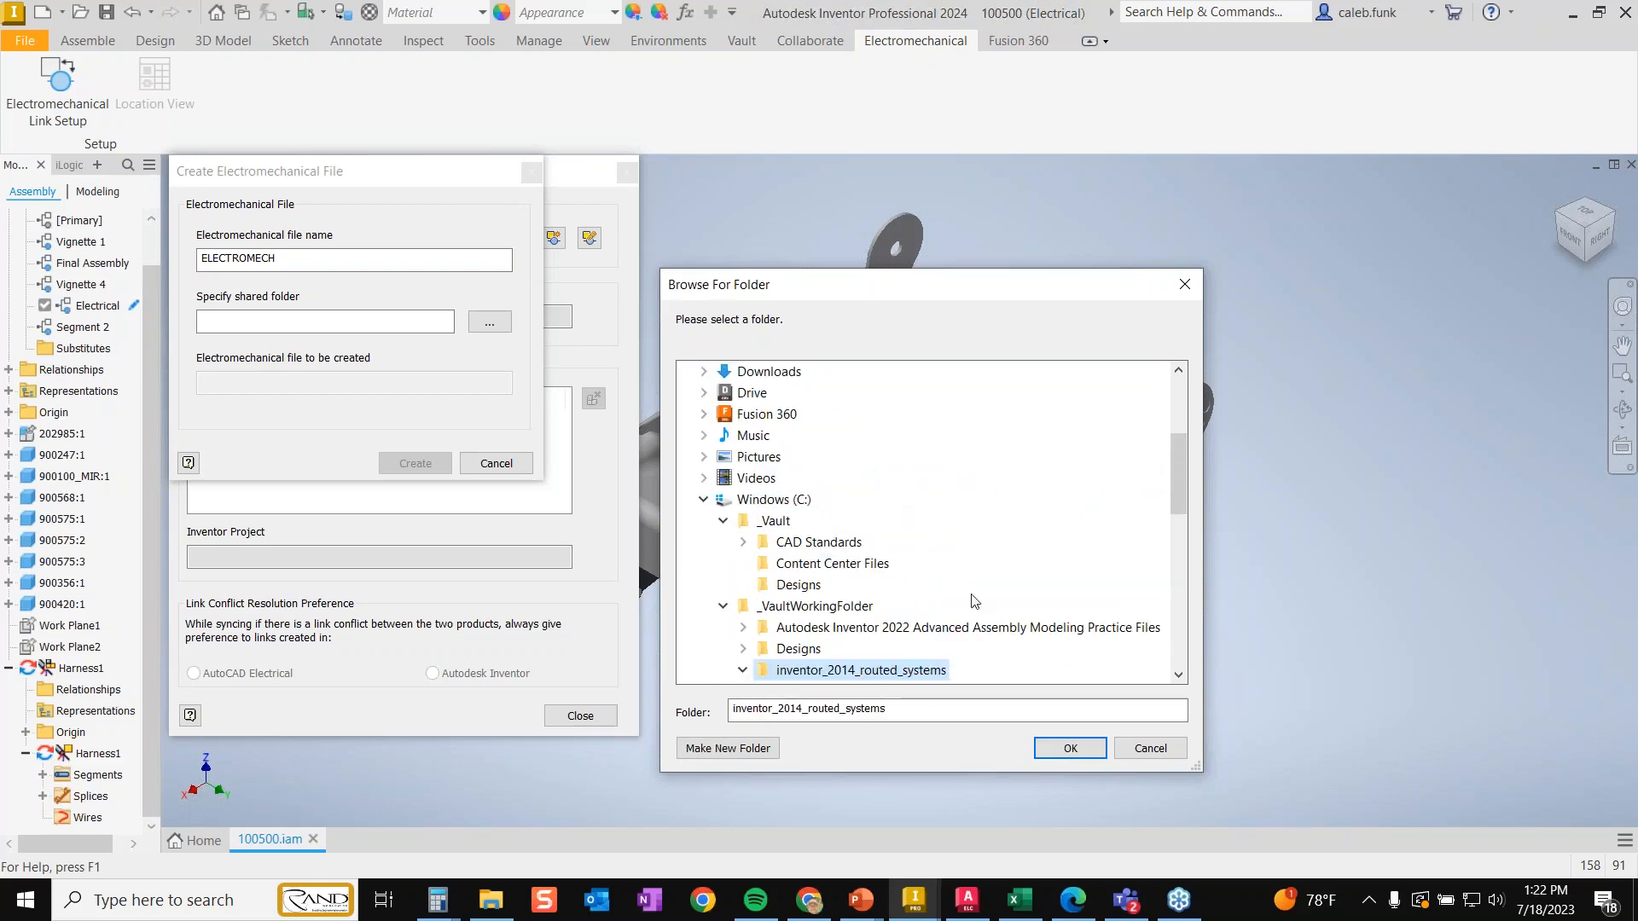
left_click(847, 607)
left_click(1070, 749)
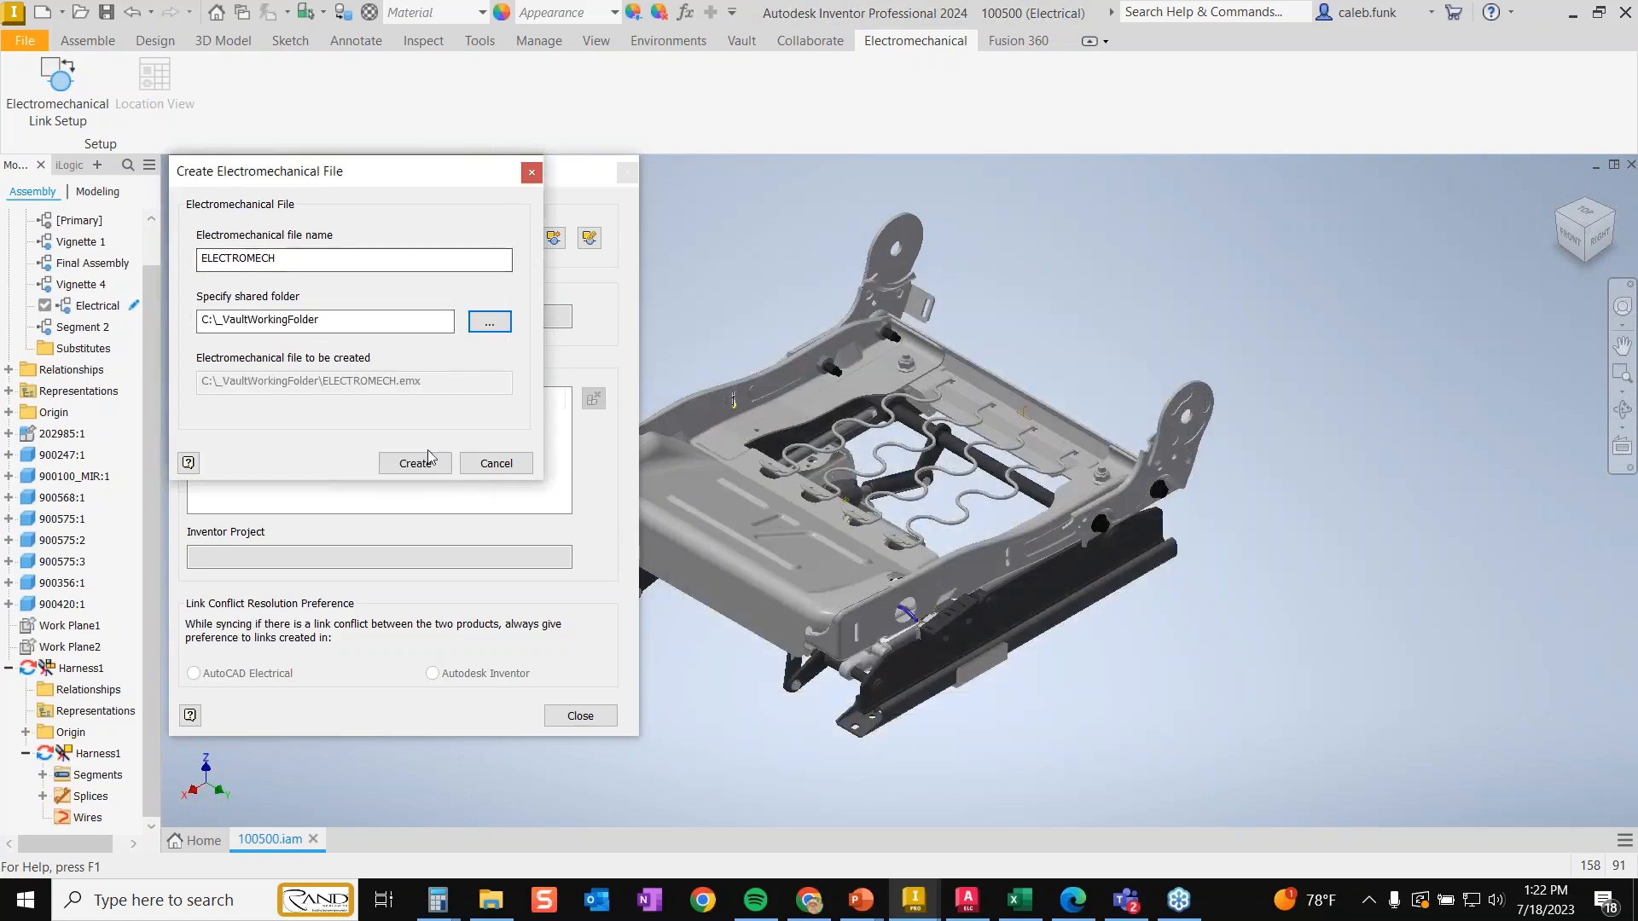
- Create the electromechanical file and save the current assembly so that it is linked
left_click(415, 463)
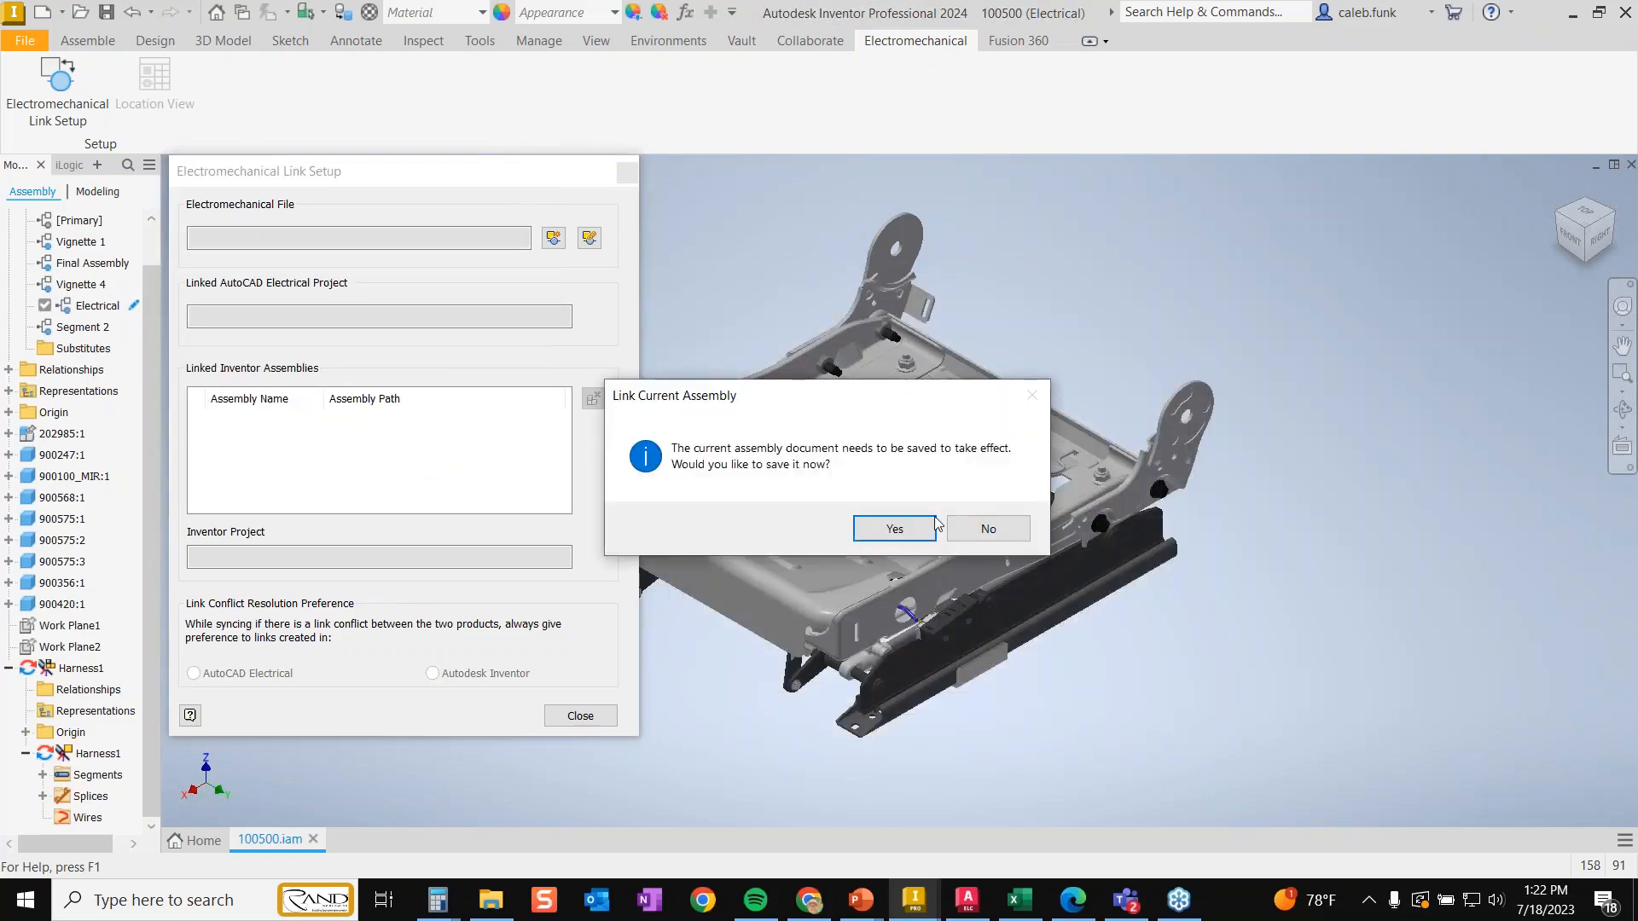
left_click(893, 528)
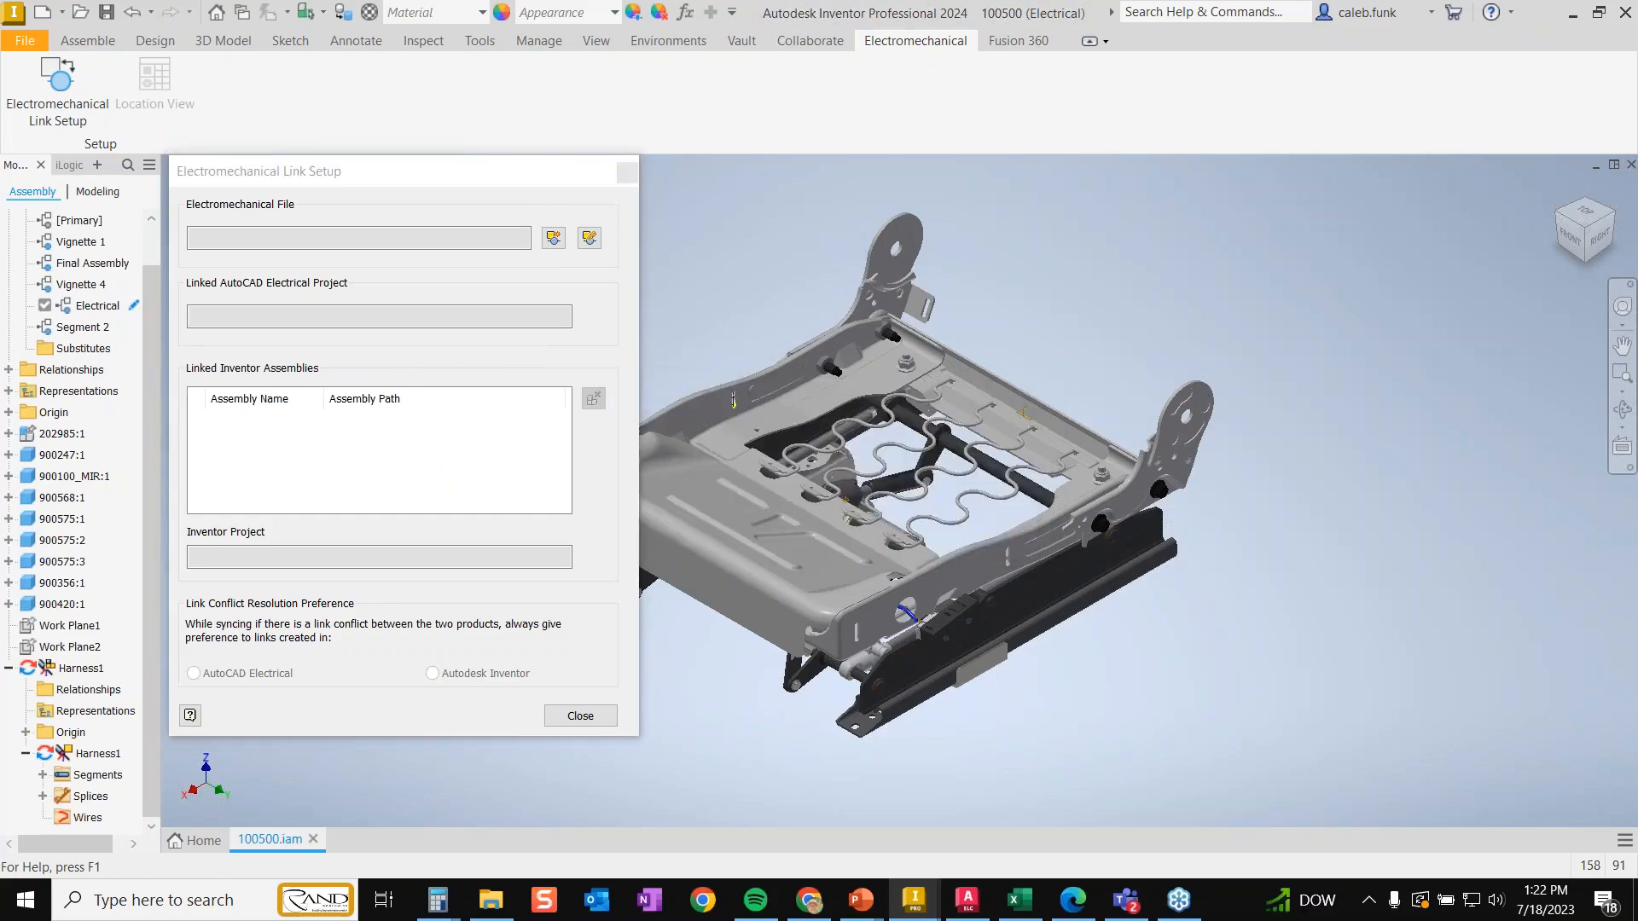
left_click(1042, 282)
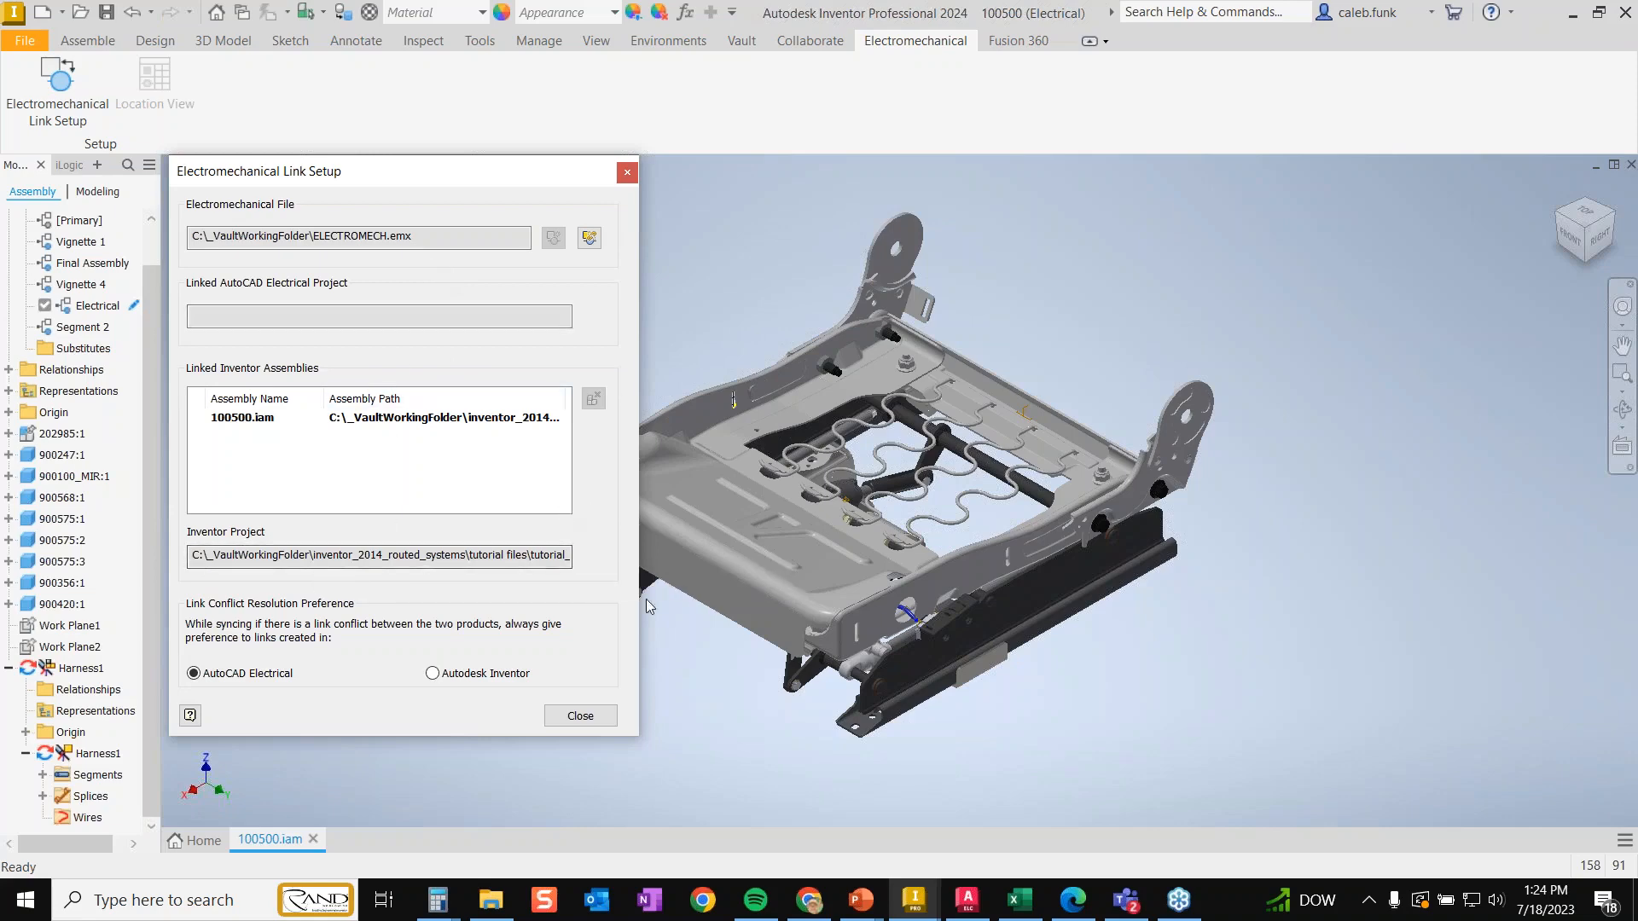
- Close the link setup, open the Location View, and expand the pin lists of components 900356:1 and 900568:1
left_click(564, 717)
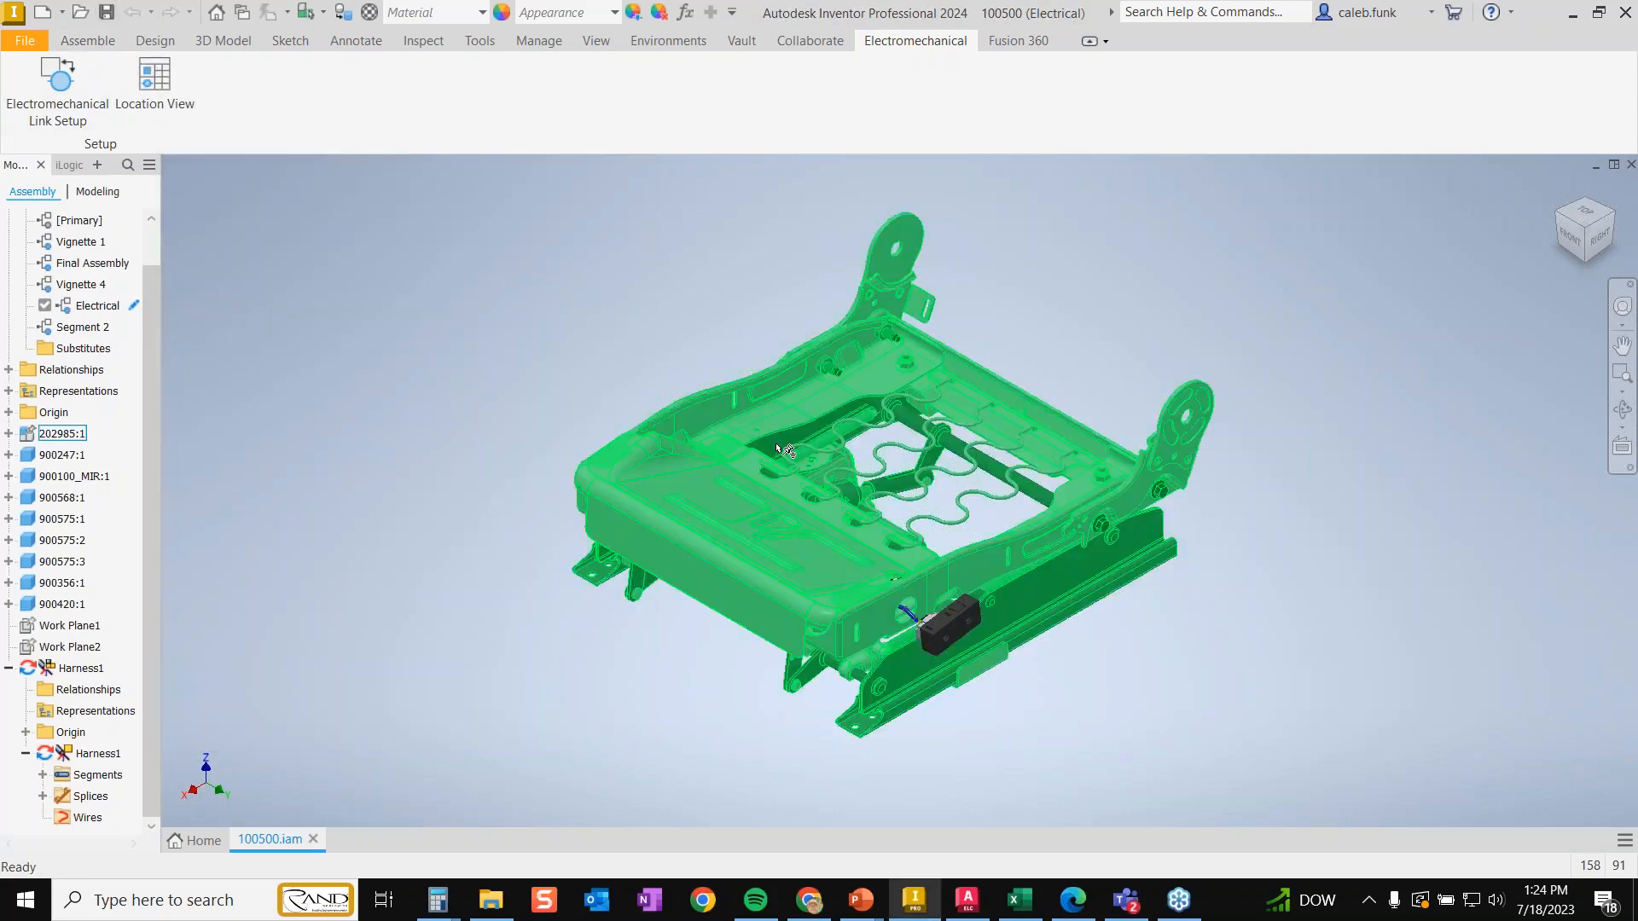
left_click(167, 81)
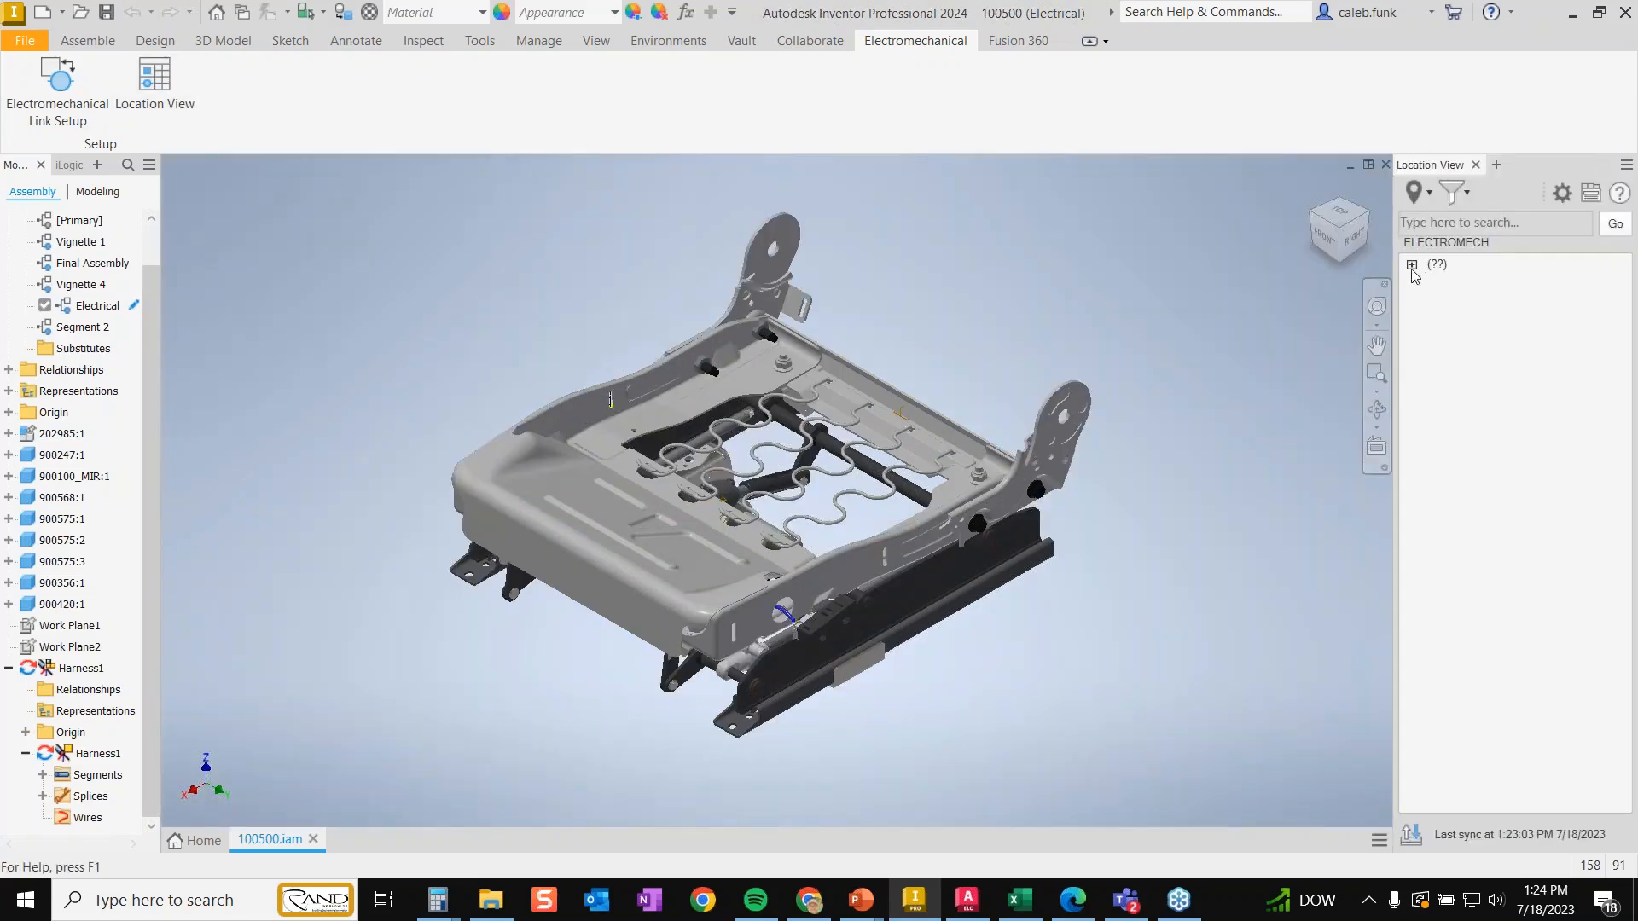
left_click(1412, 266)
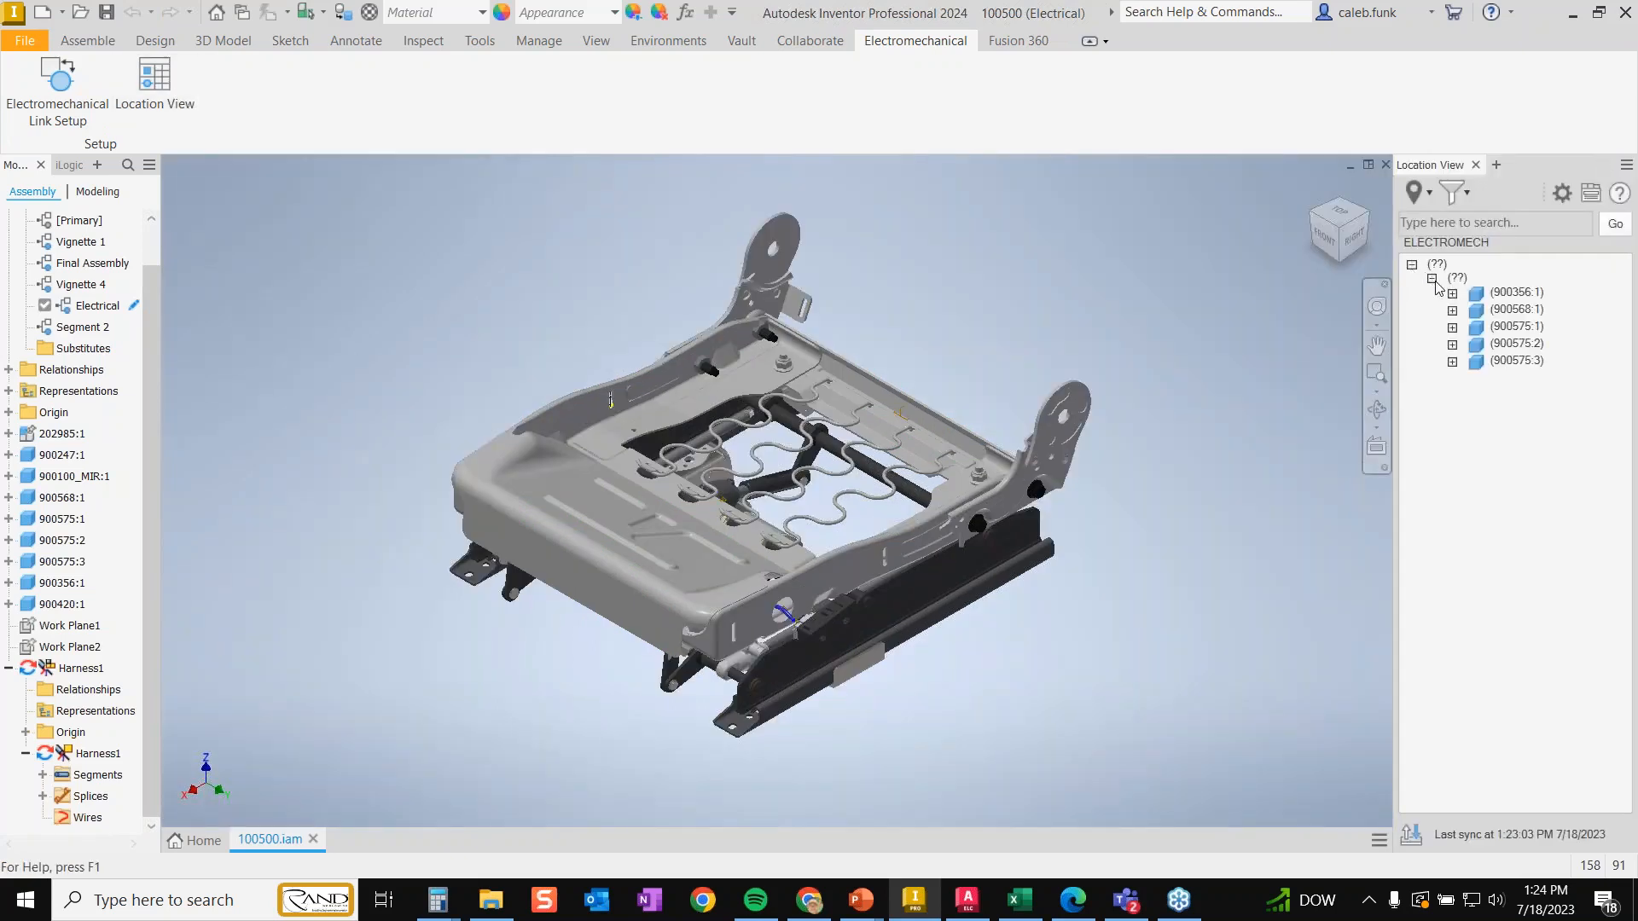
left_click(1432, 280)
left_click(1453, 295)
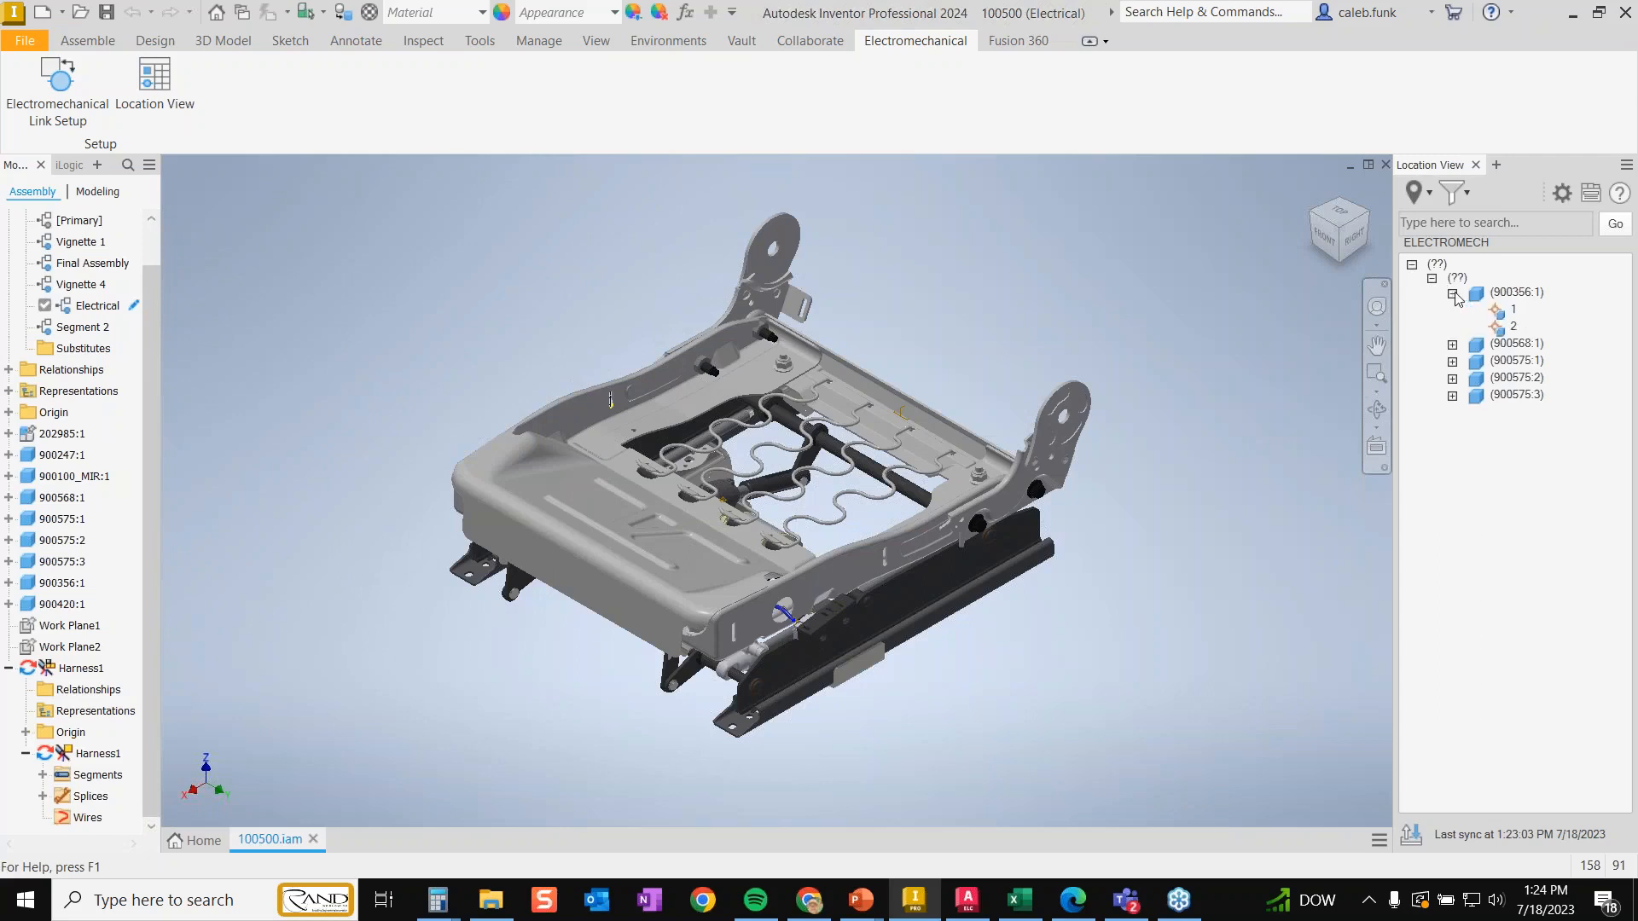
left_click(1453, 344)
- Inspect the electrical properties of component 900568:1, including its installation choices, and leave them without changes
right_click(1517, 344)
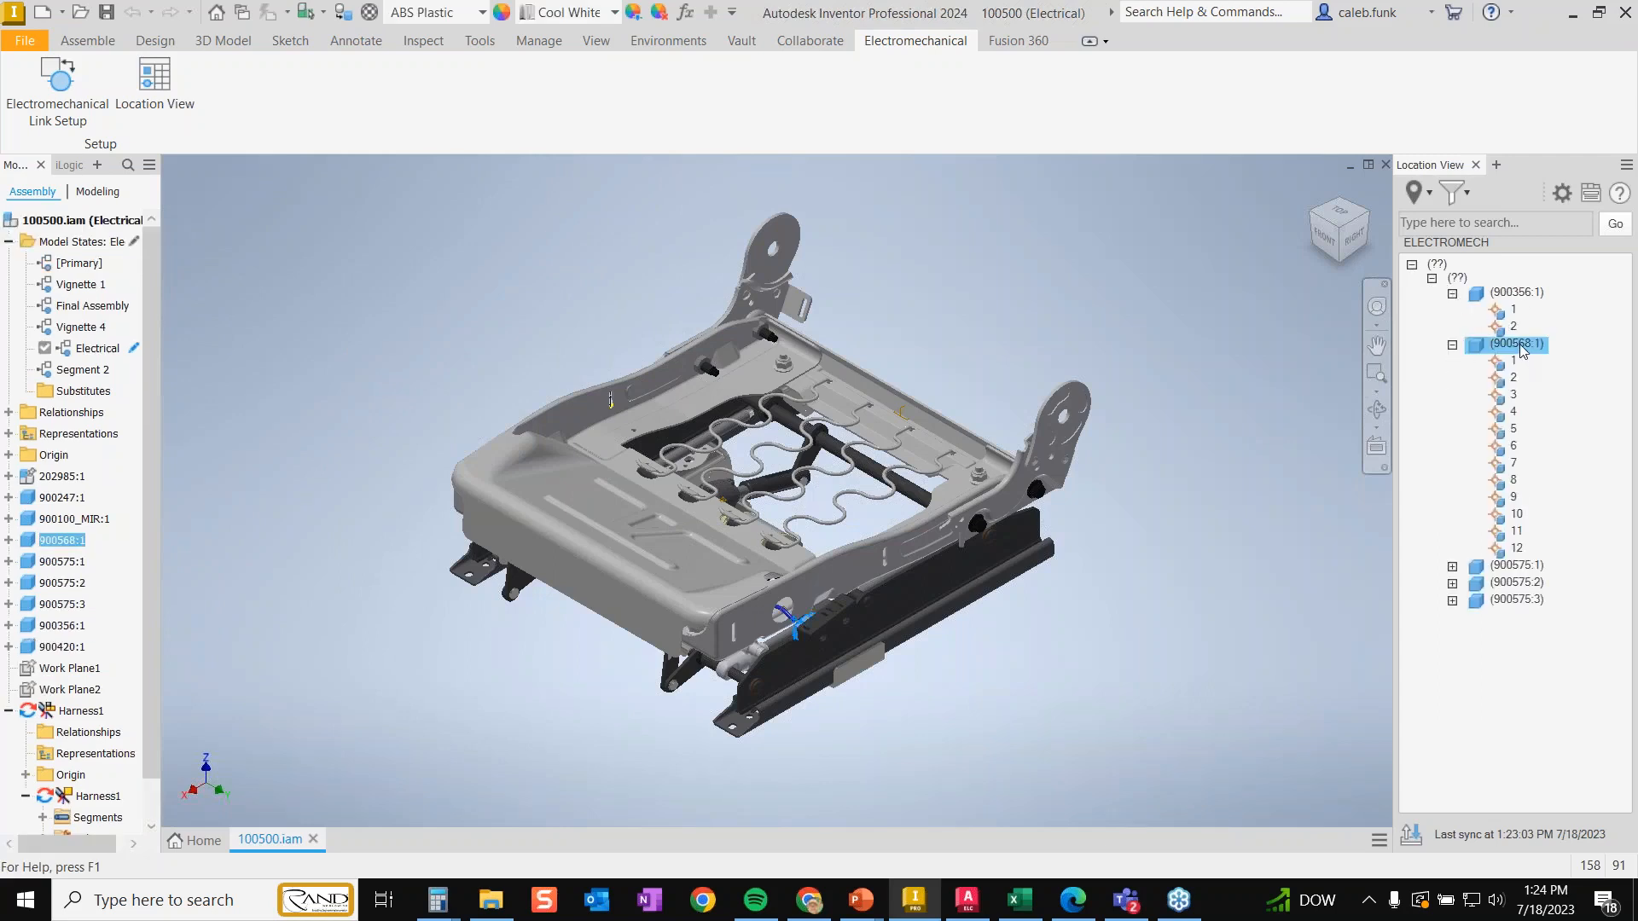
left_click(1383, 460)
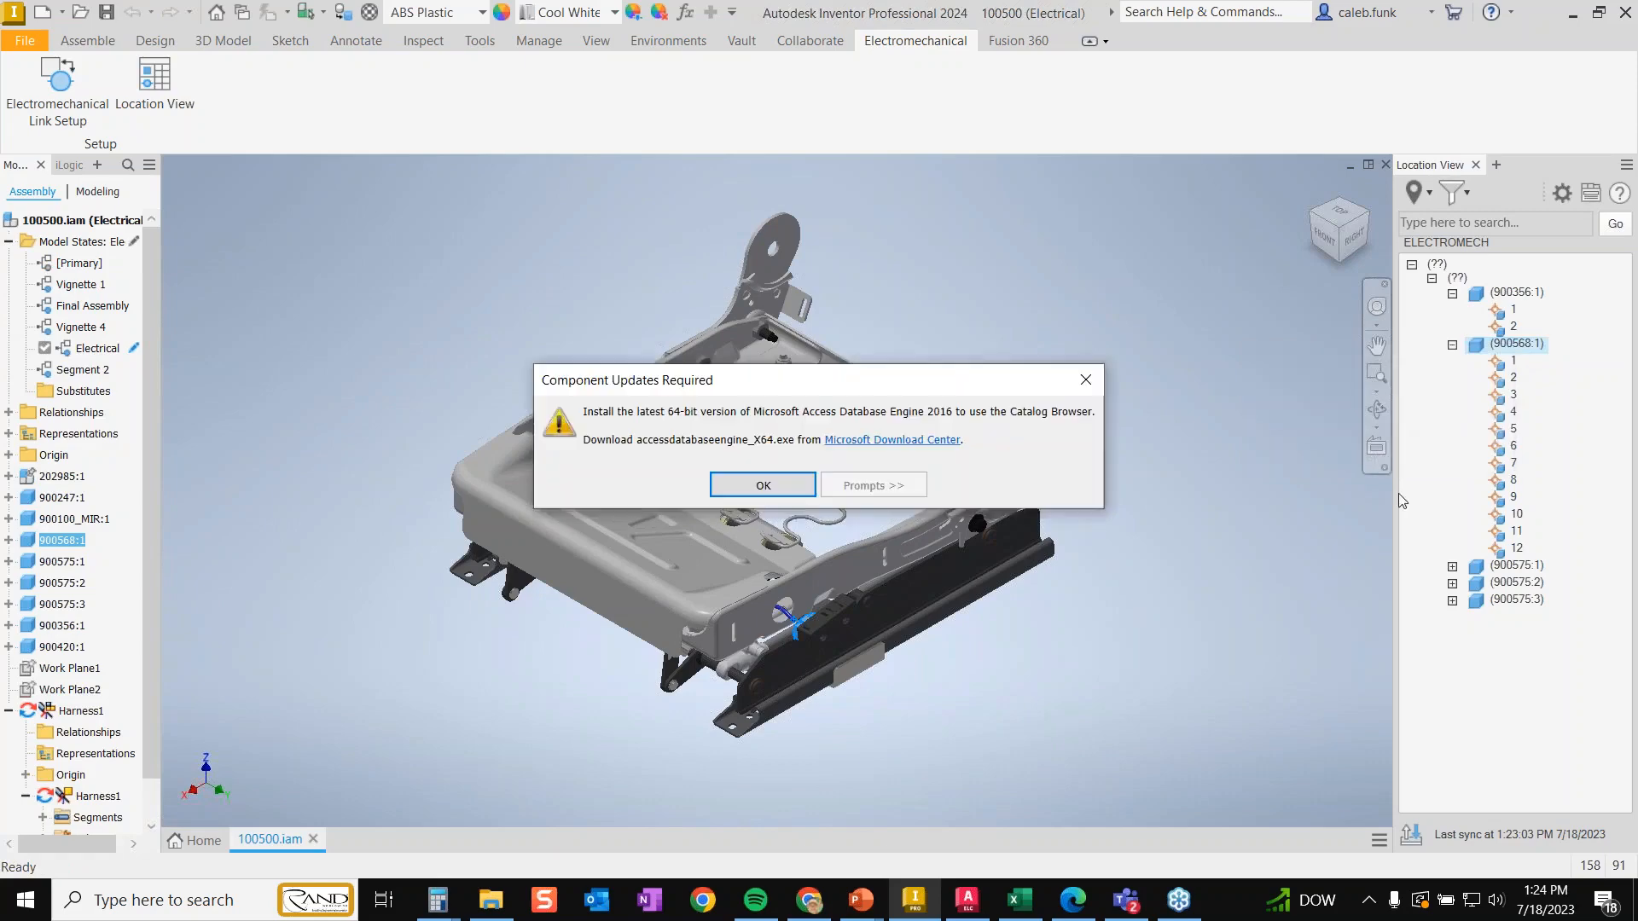
left_click(776, 485)
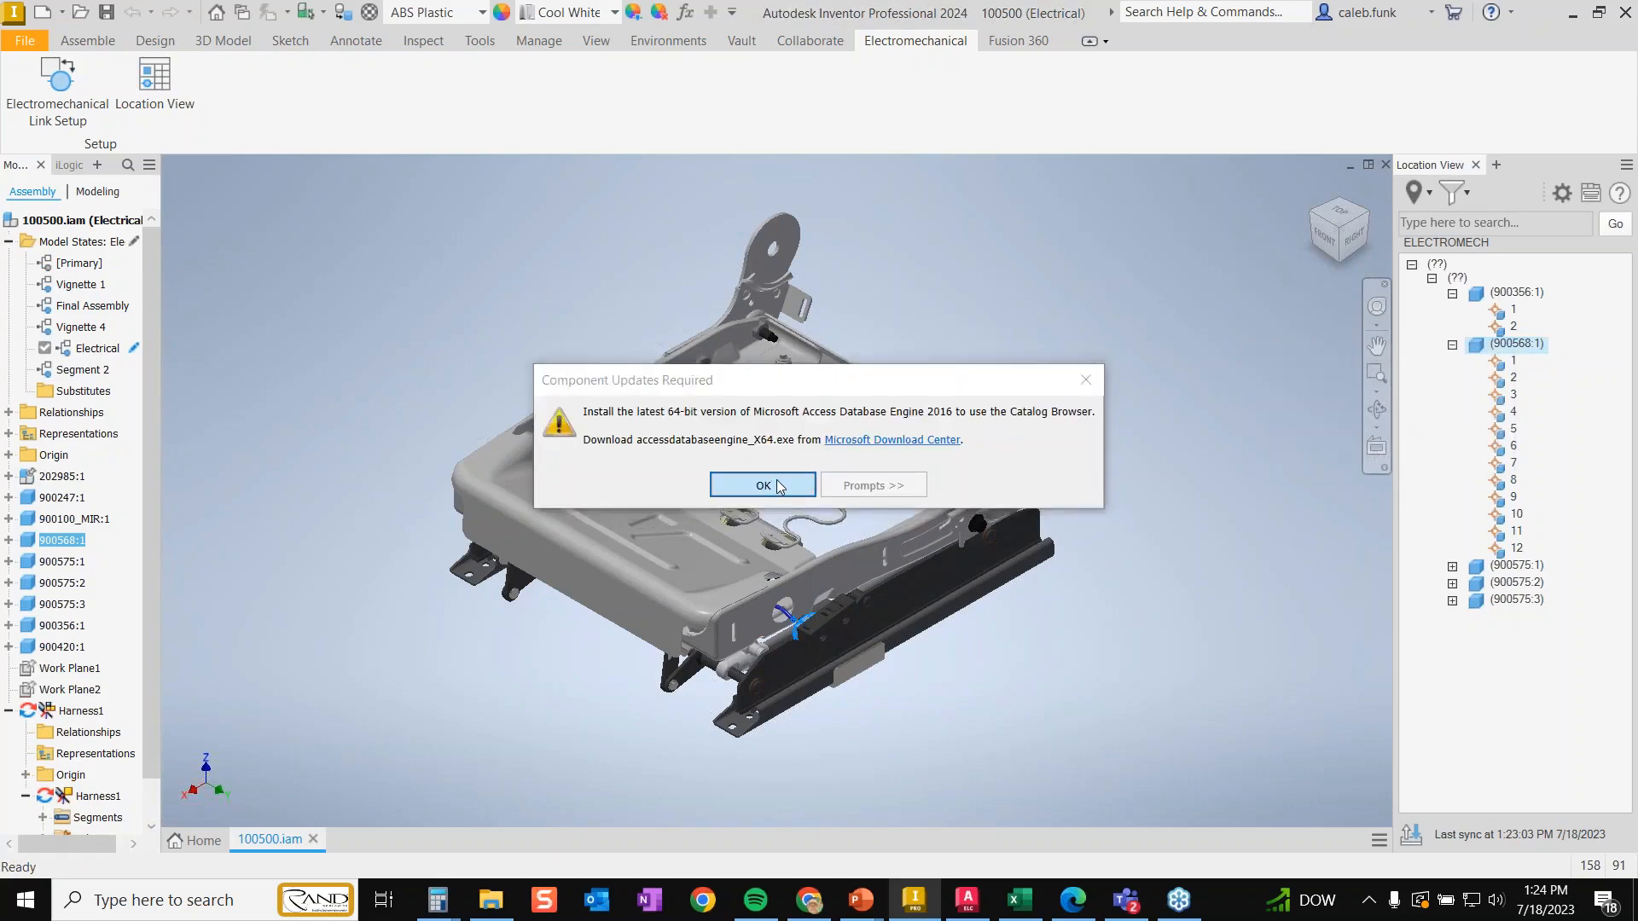
left_click(990, 537)
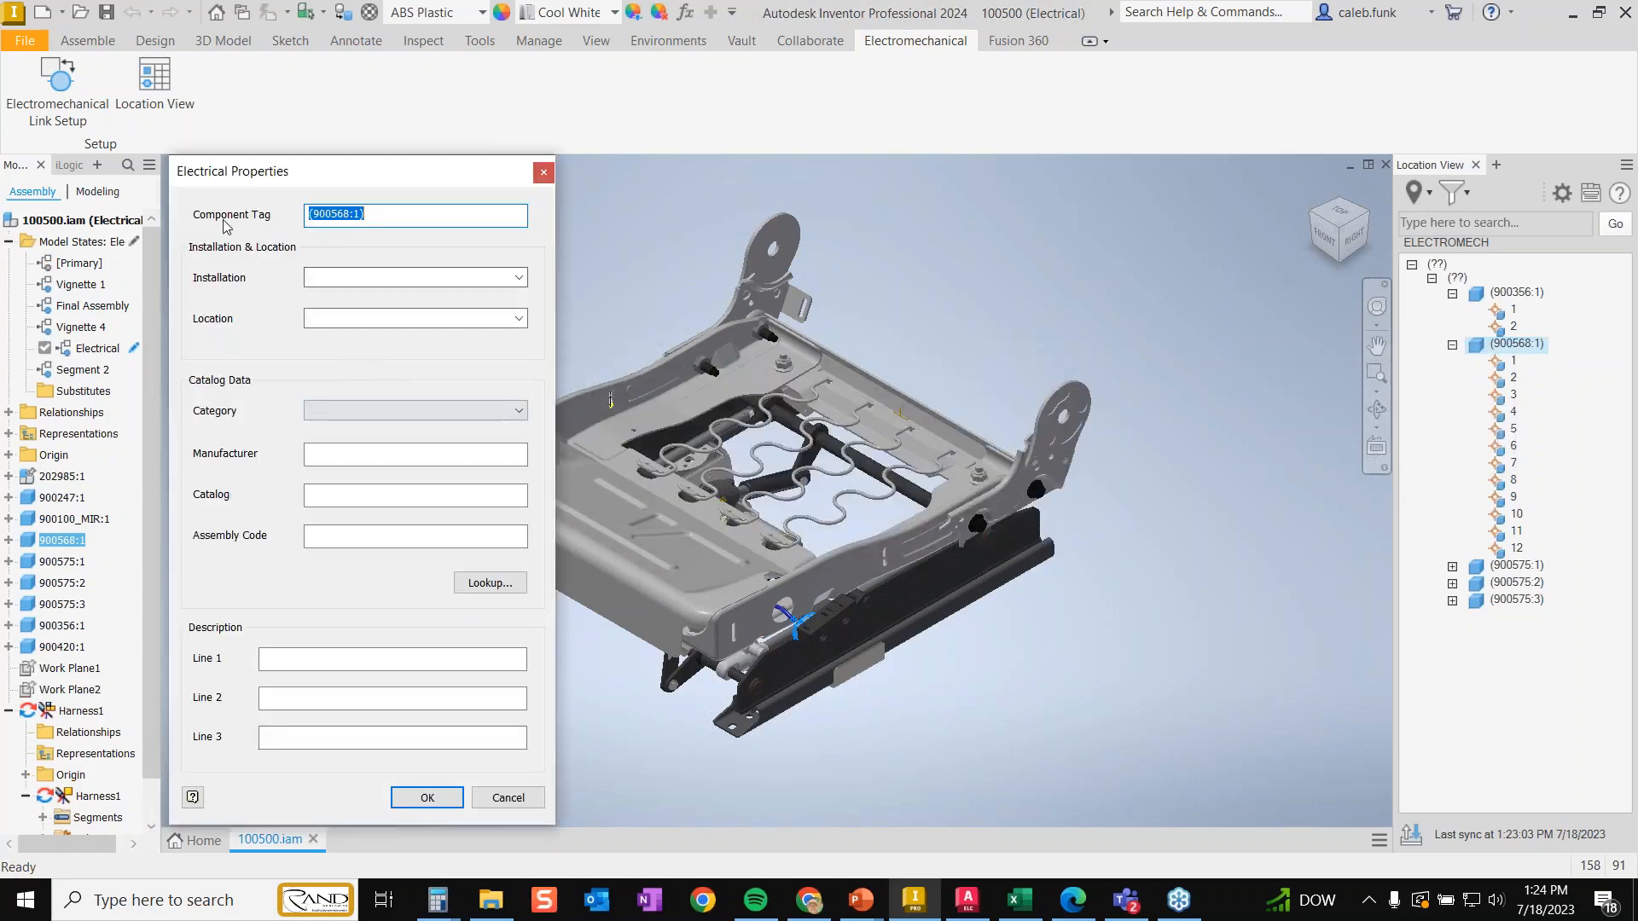
left_click(488, 280)
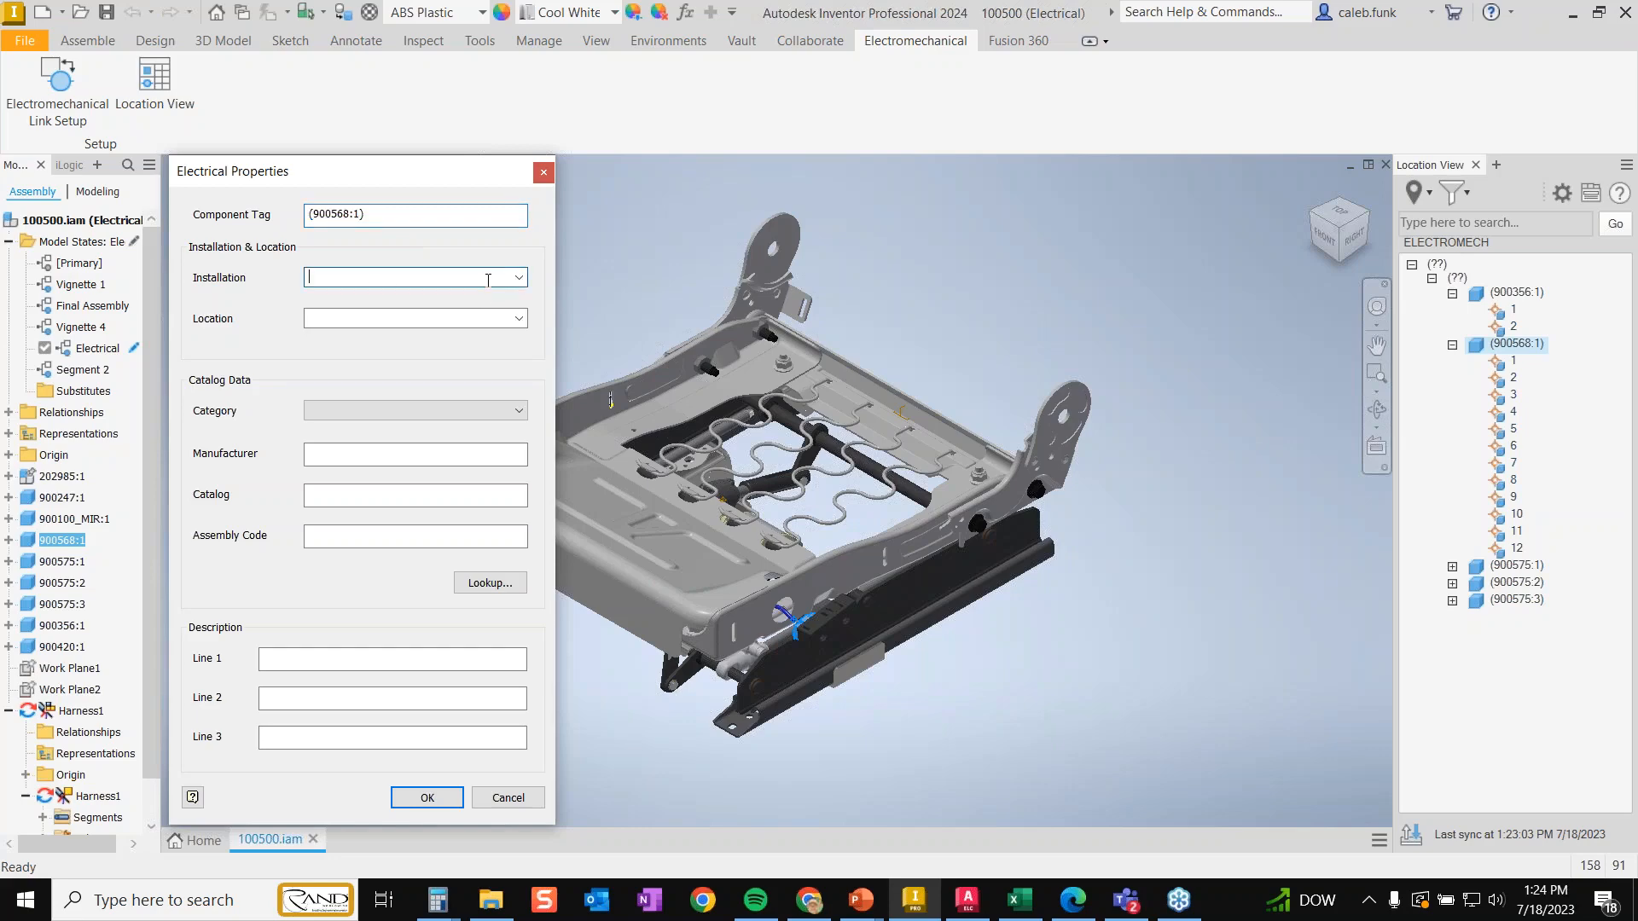
left_click(518, 278)
left_click(519, 278)
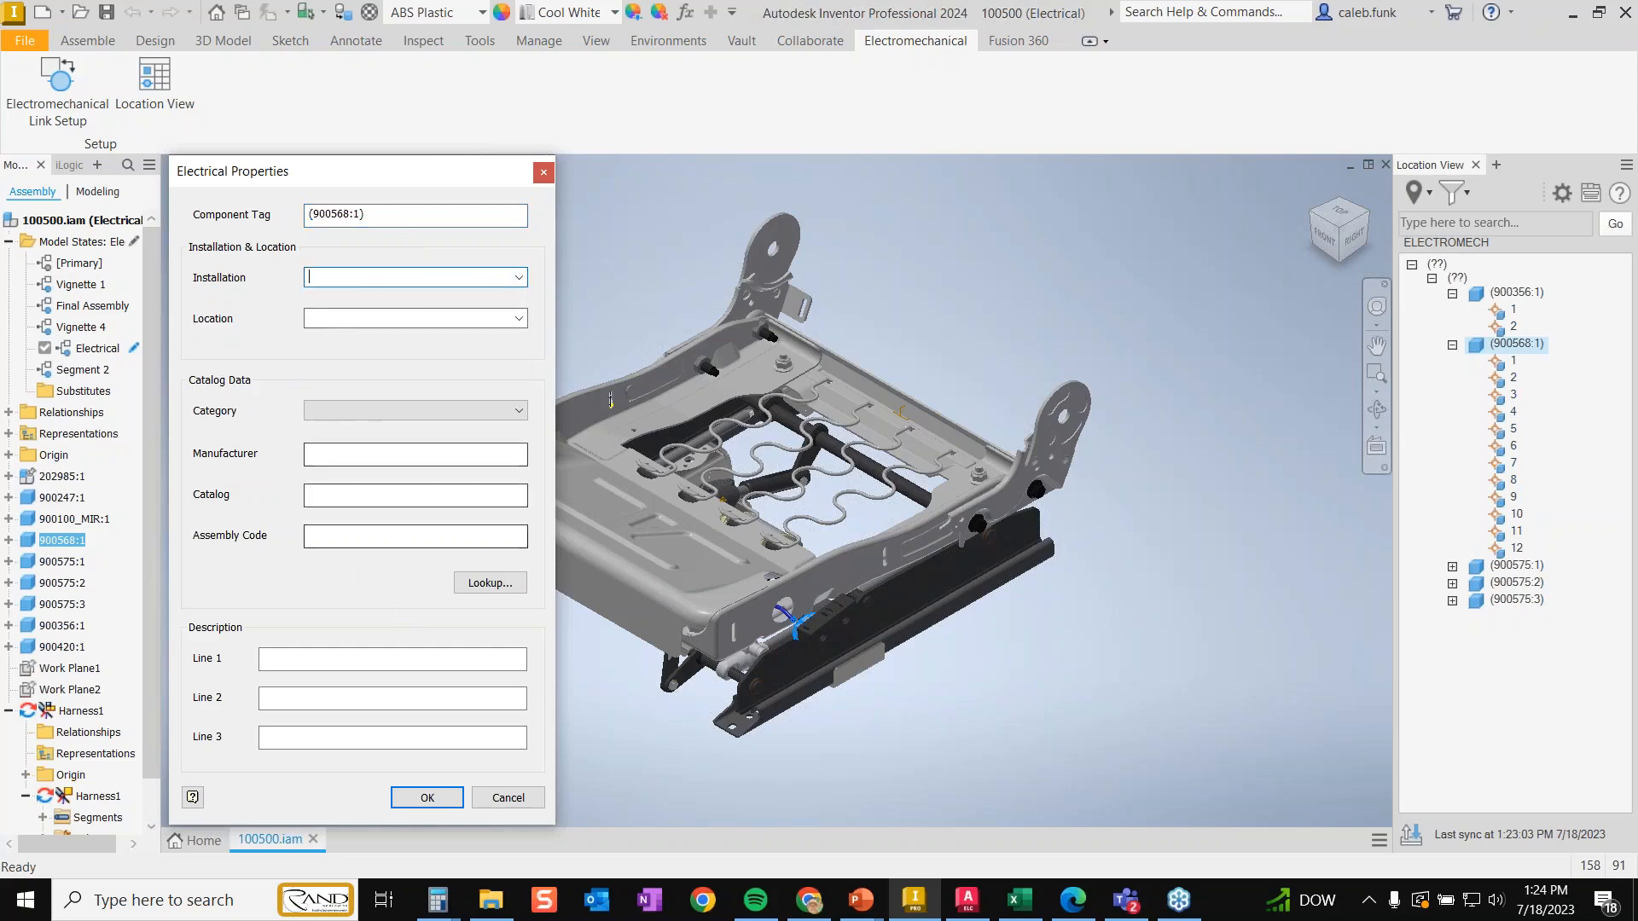
left_click(498, 798)
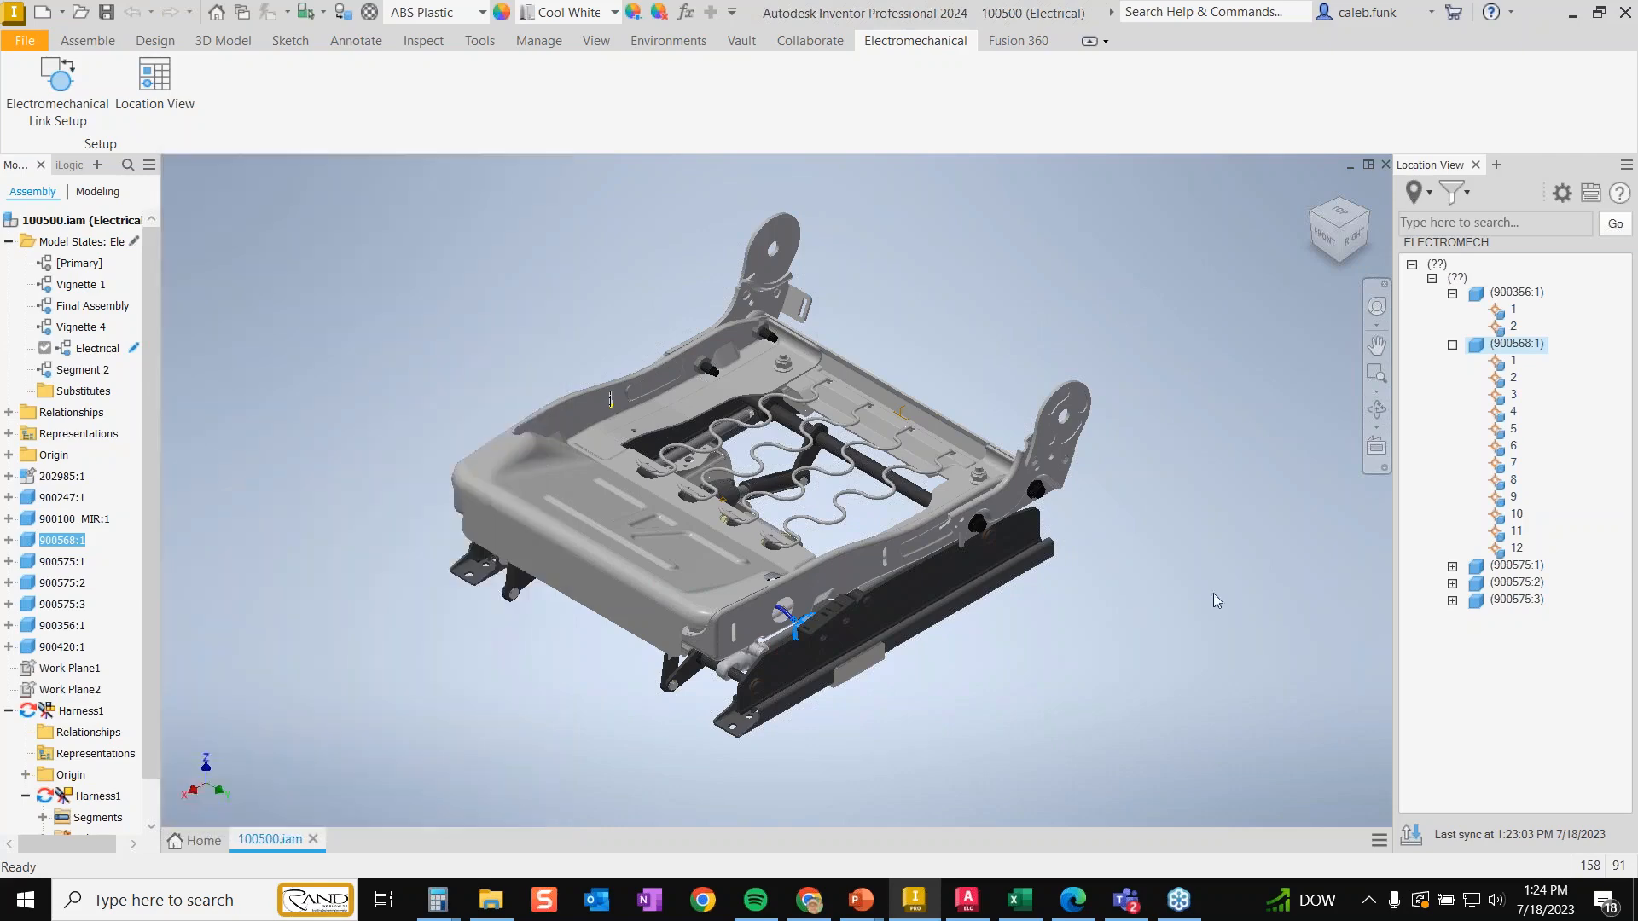
- Inspect the electrical properties of component 900356:1 and leave them without changes
left_click(1516, 294)
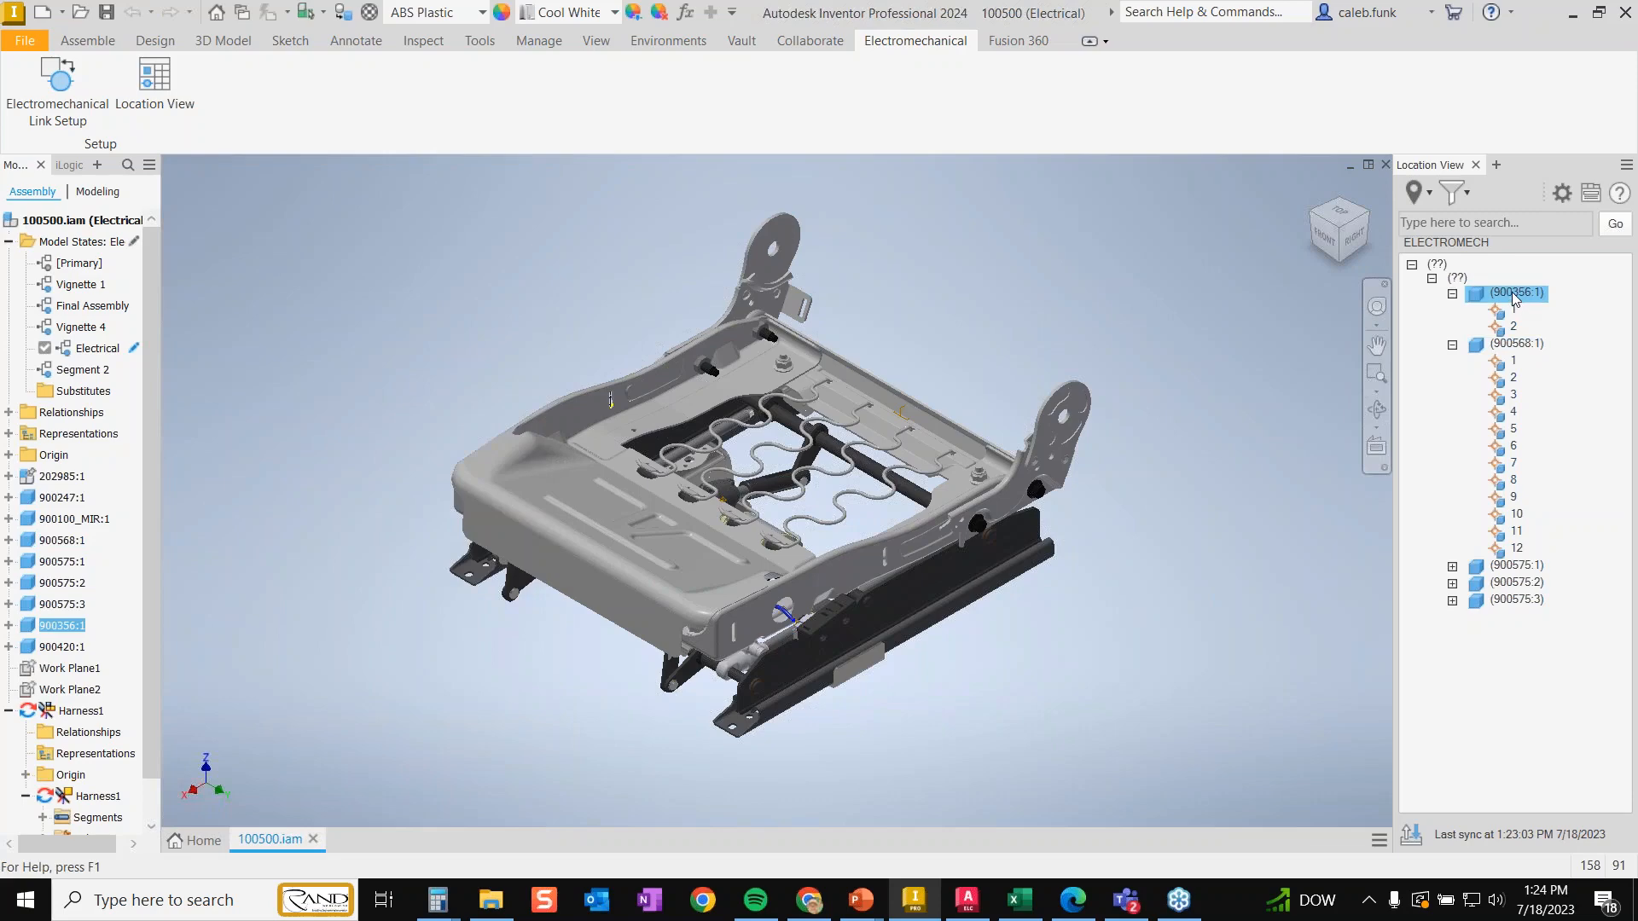
right_click(1515, 296)
left_click(1331, 407)
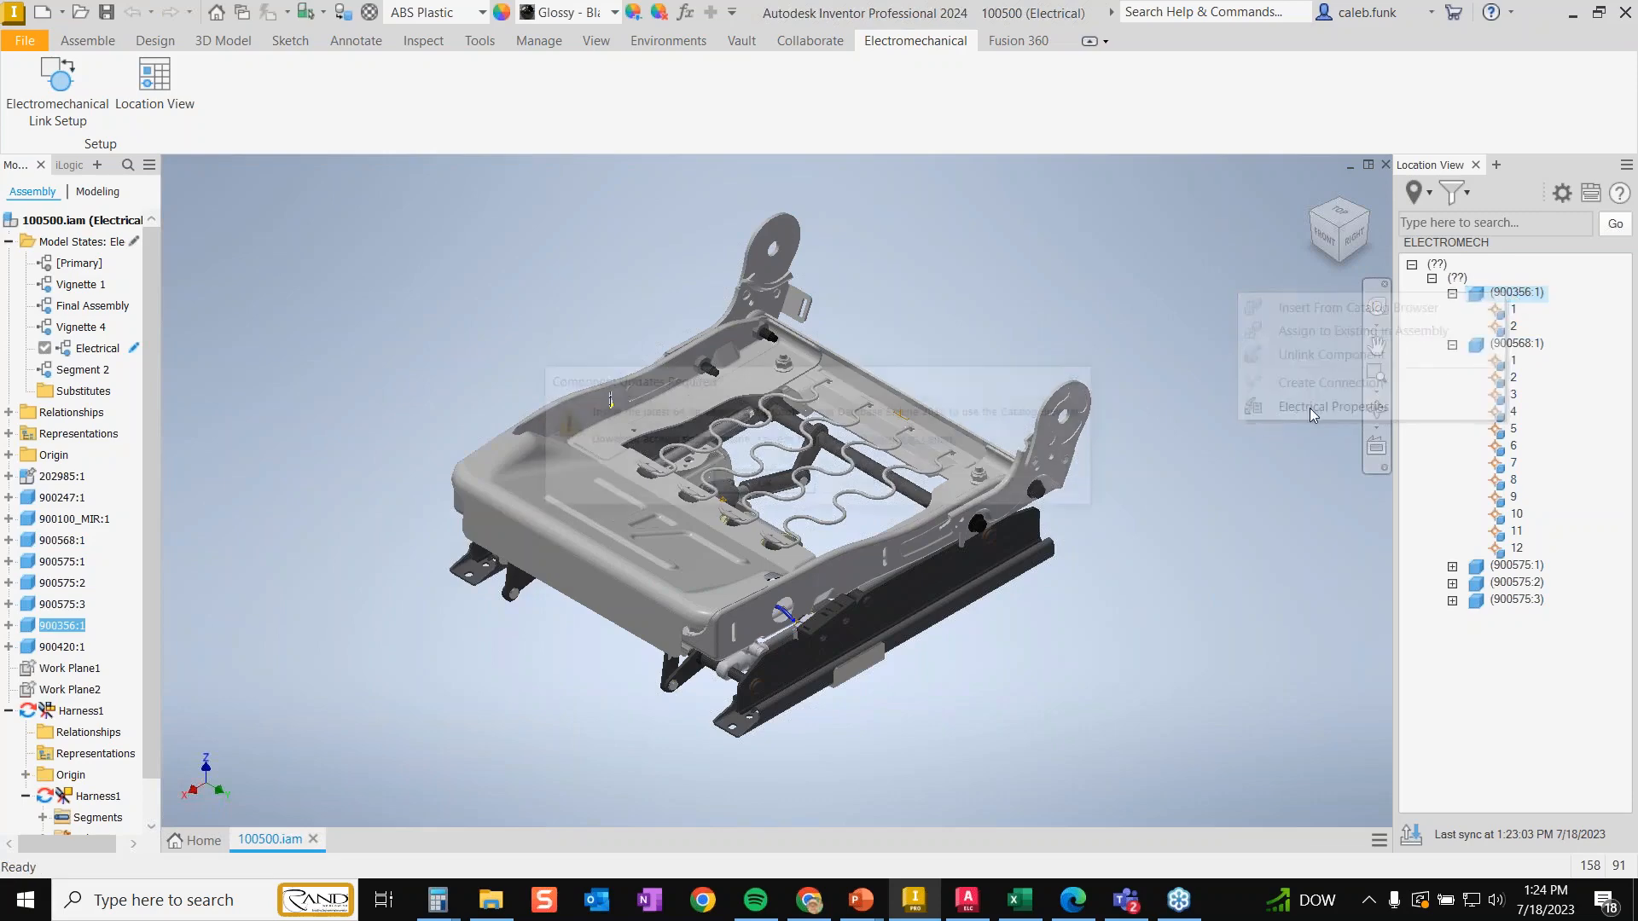
left_click(787, 488)
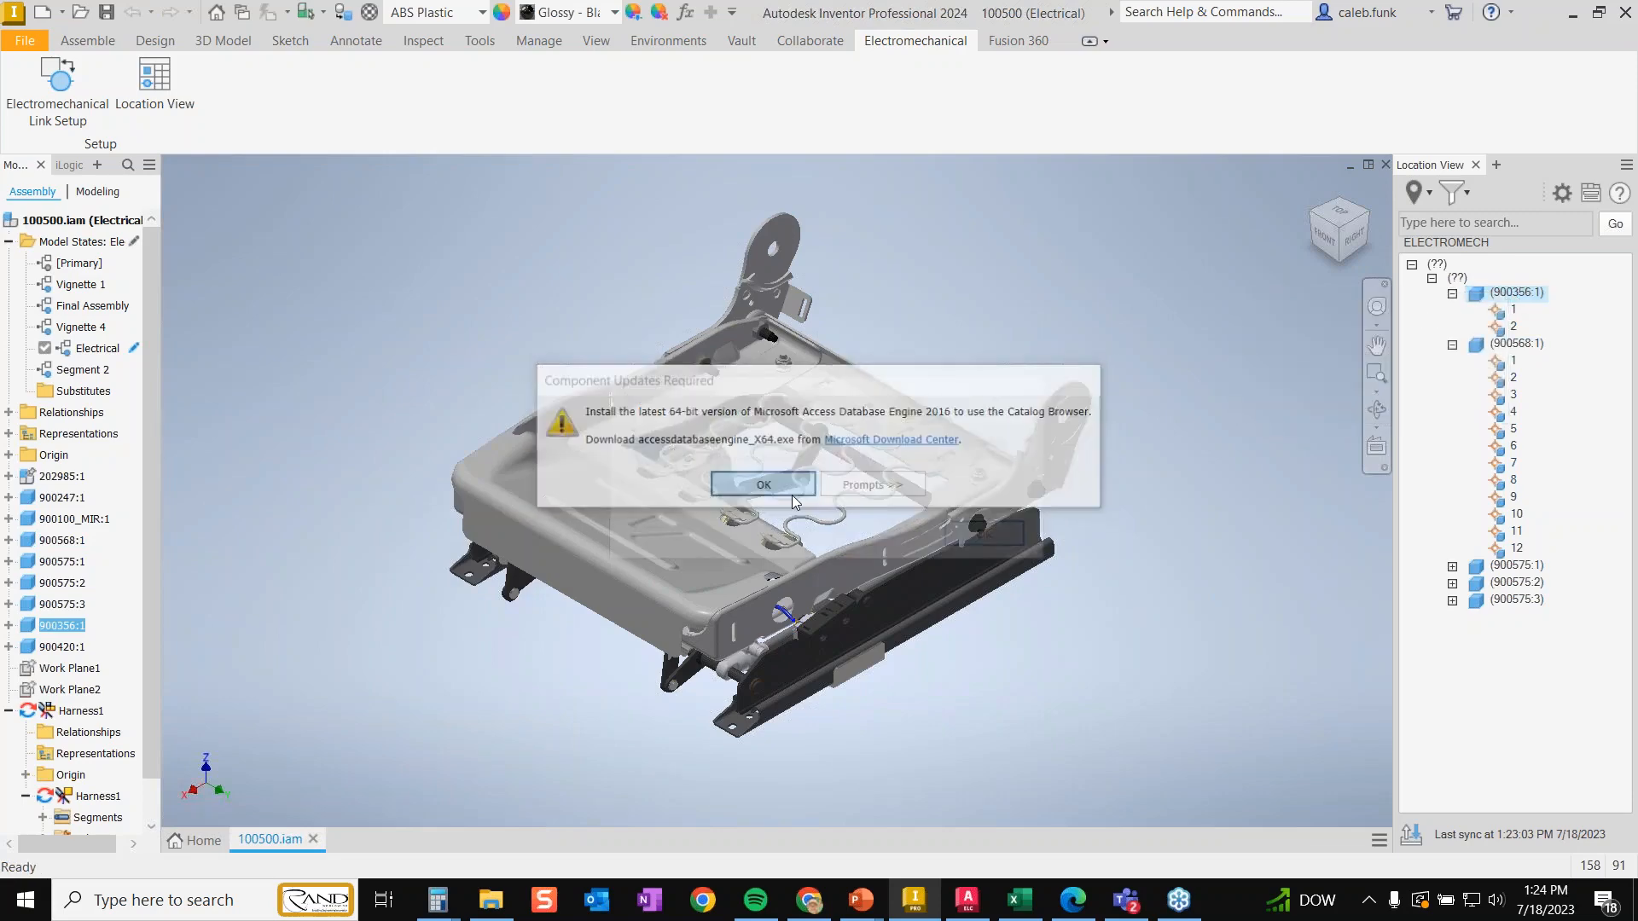
left_click(998, 537)
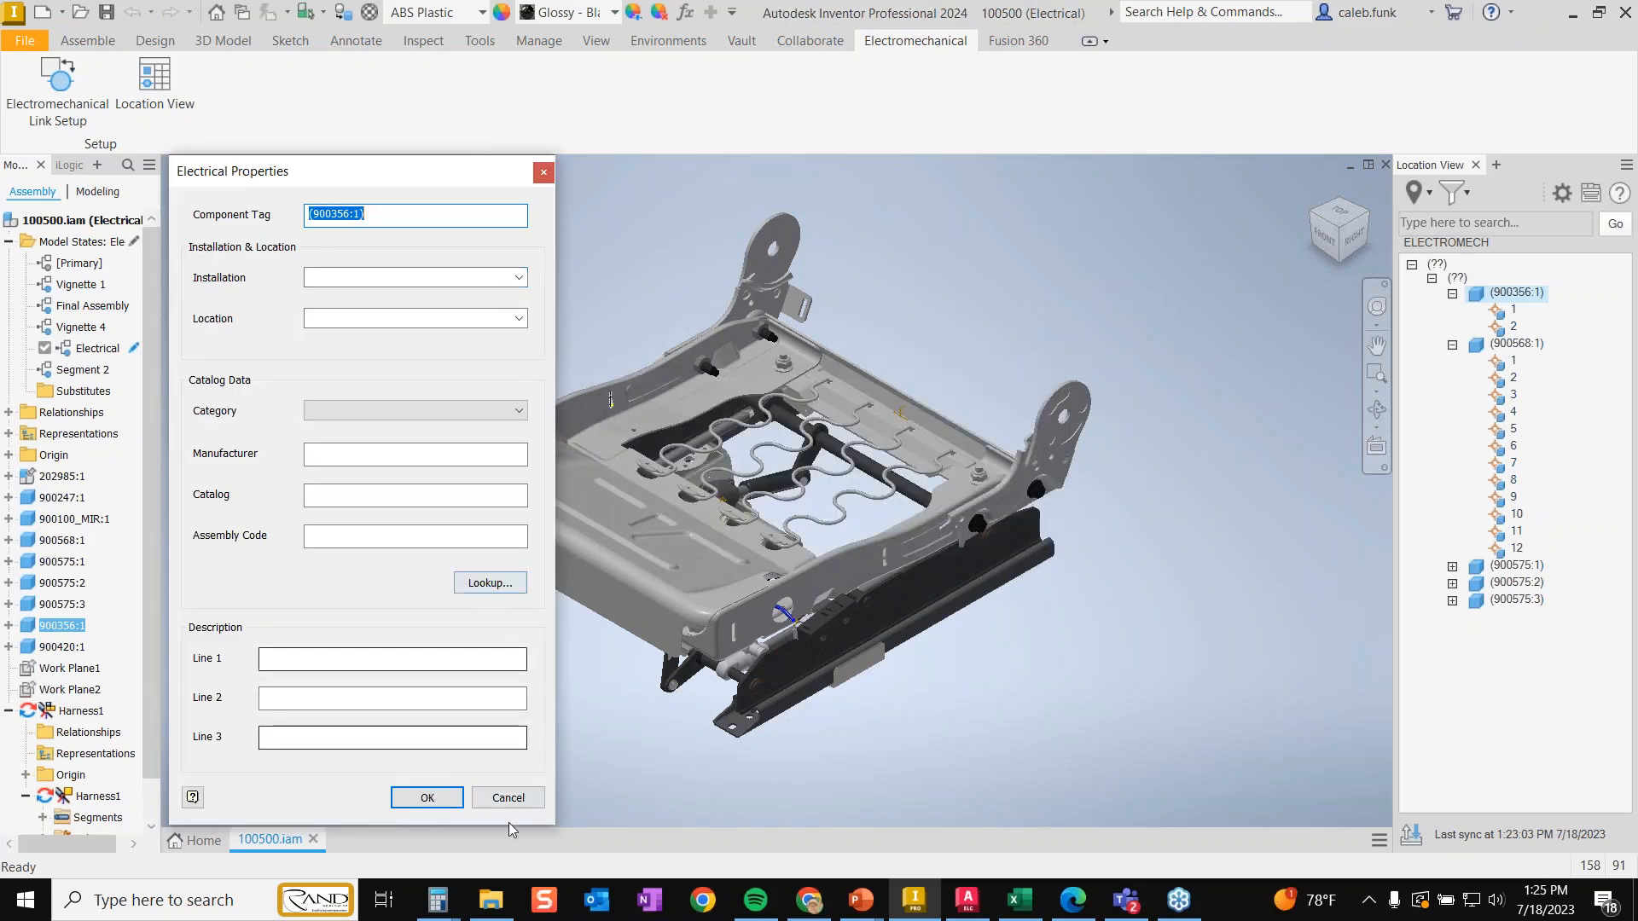
left_click(508, 797)
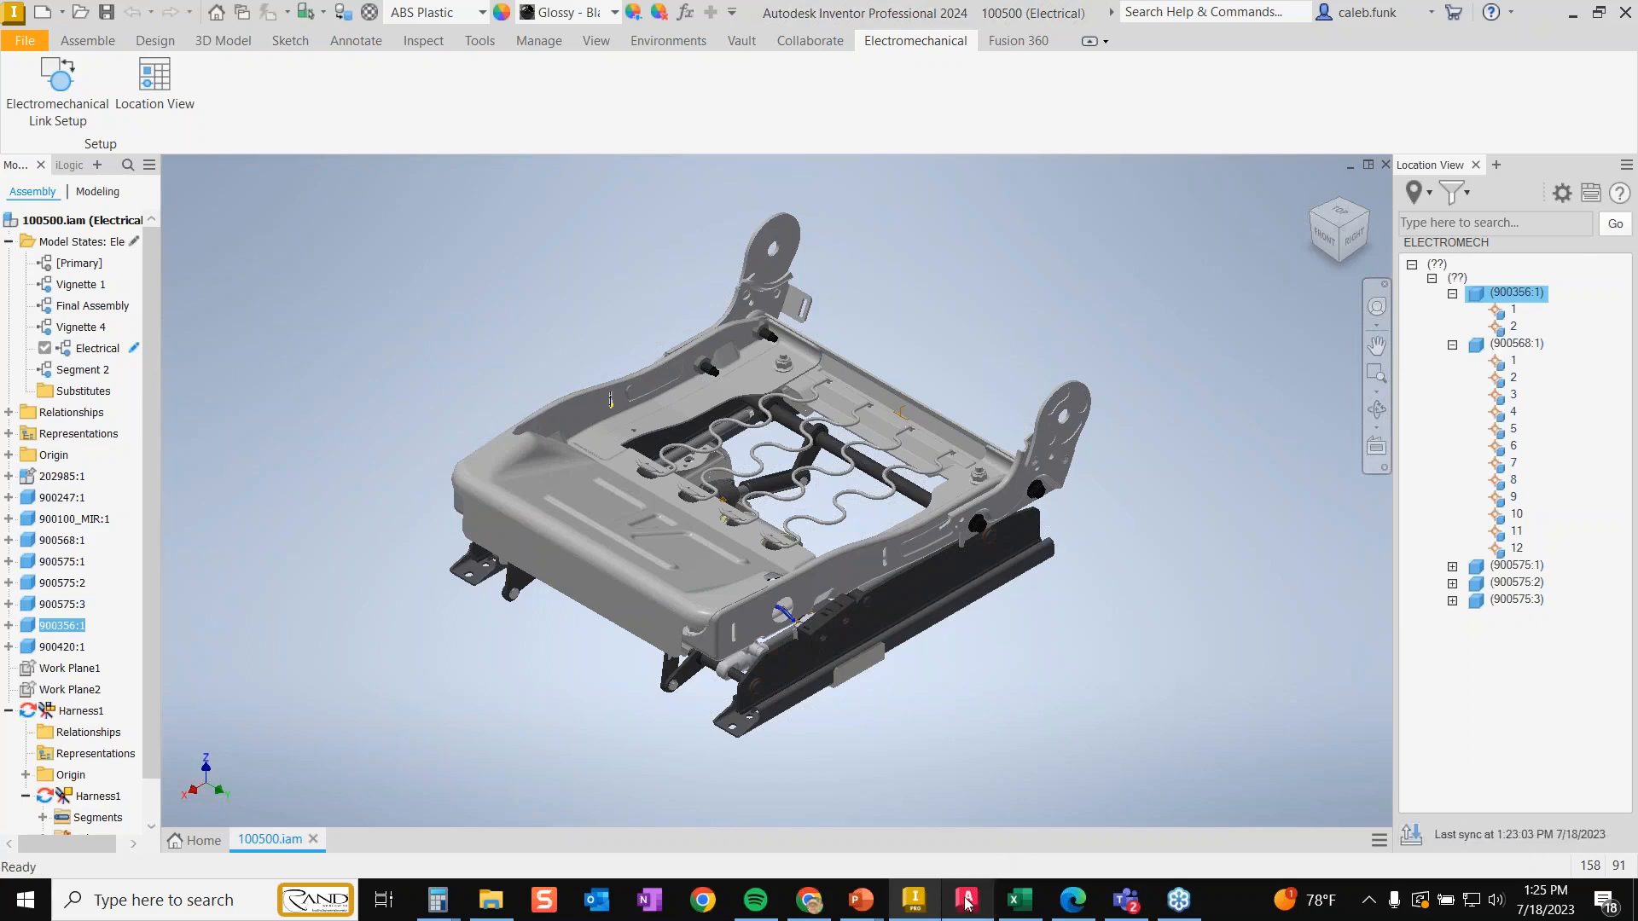
- Switch to AutoCAD Electrical and examine the passenger seat wiring schematic in drawing 900501.dwg
mouse_move(967, 904)
left_click(961, 836)
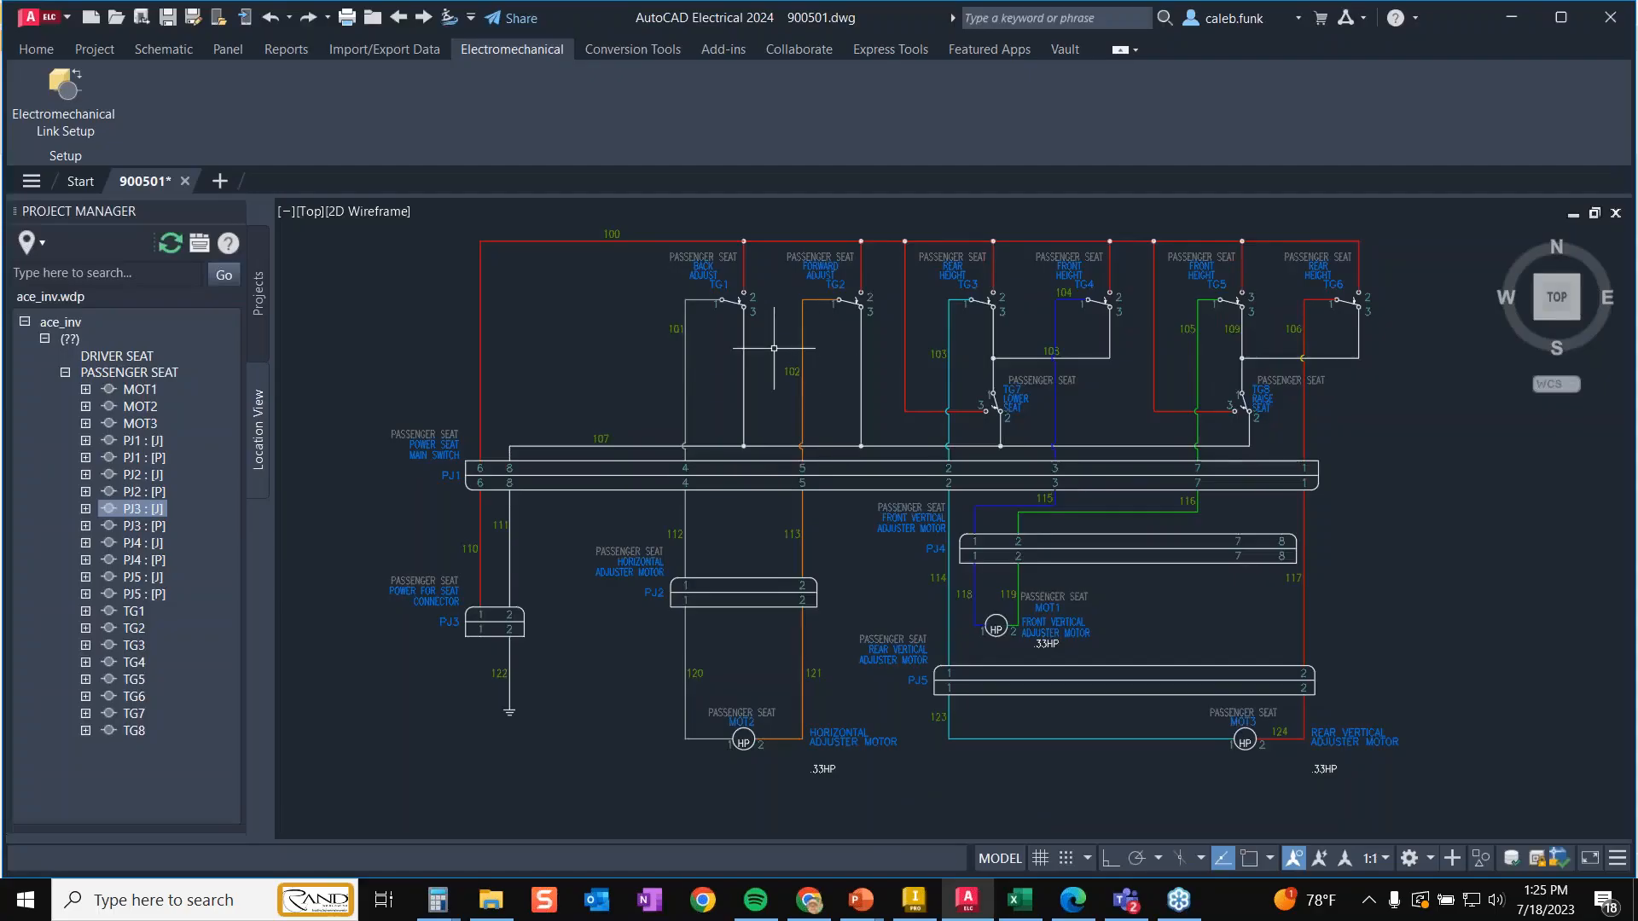
scroll(774, 348, "down", 4)
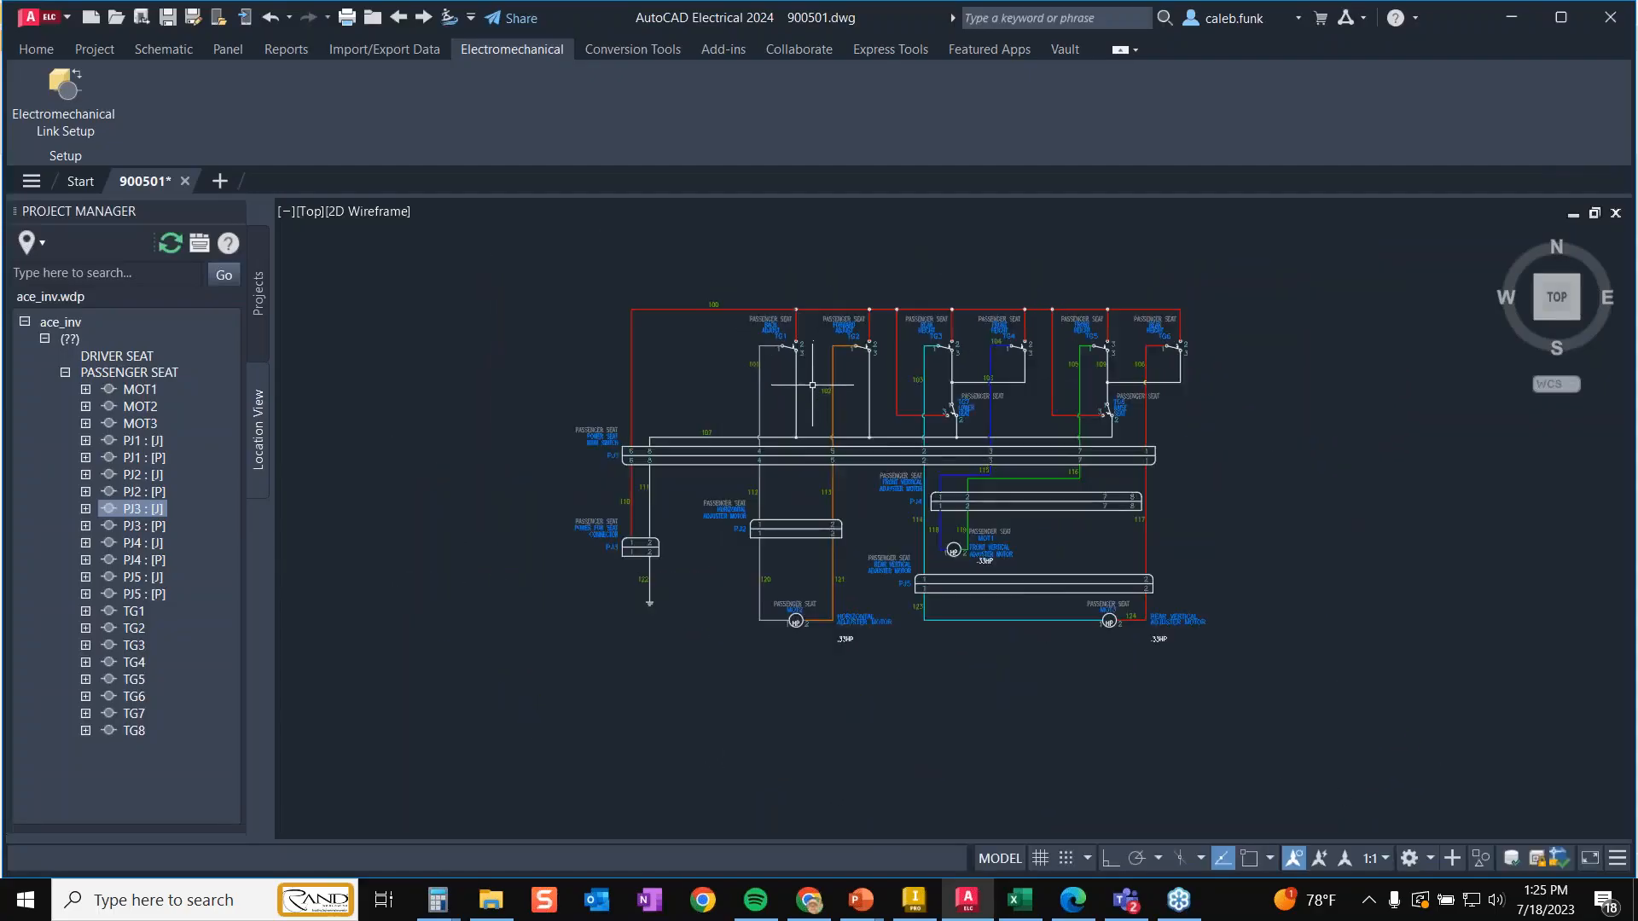
scroll(1023, 453, "up", 3)
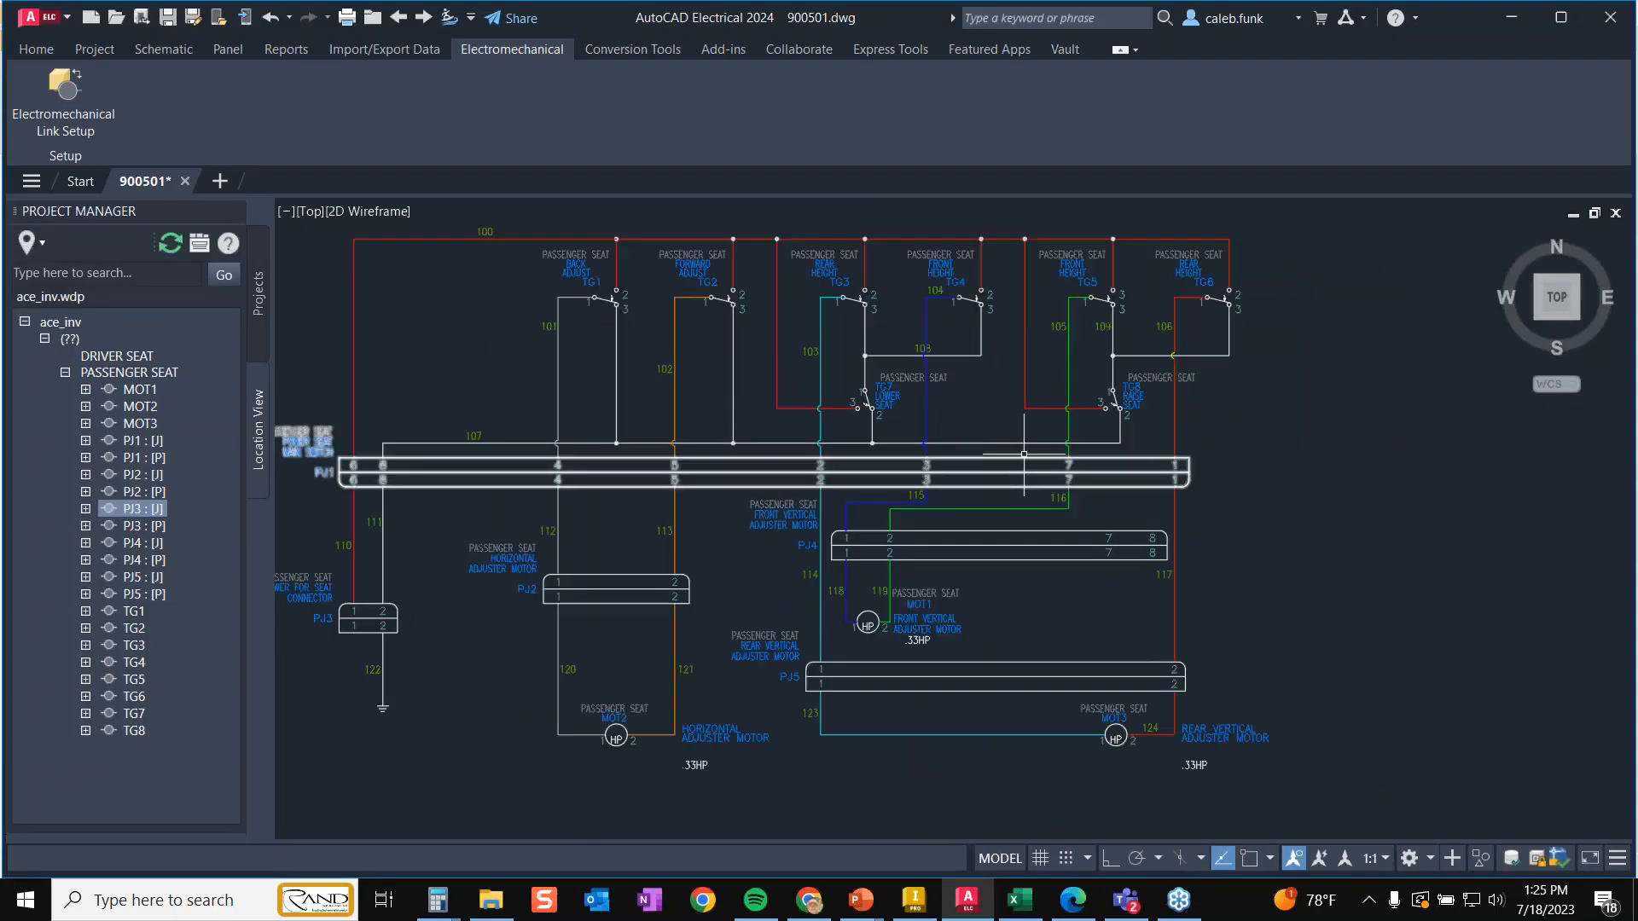
middle_click_drag(728, 389, 846, 381)
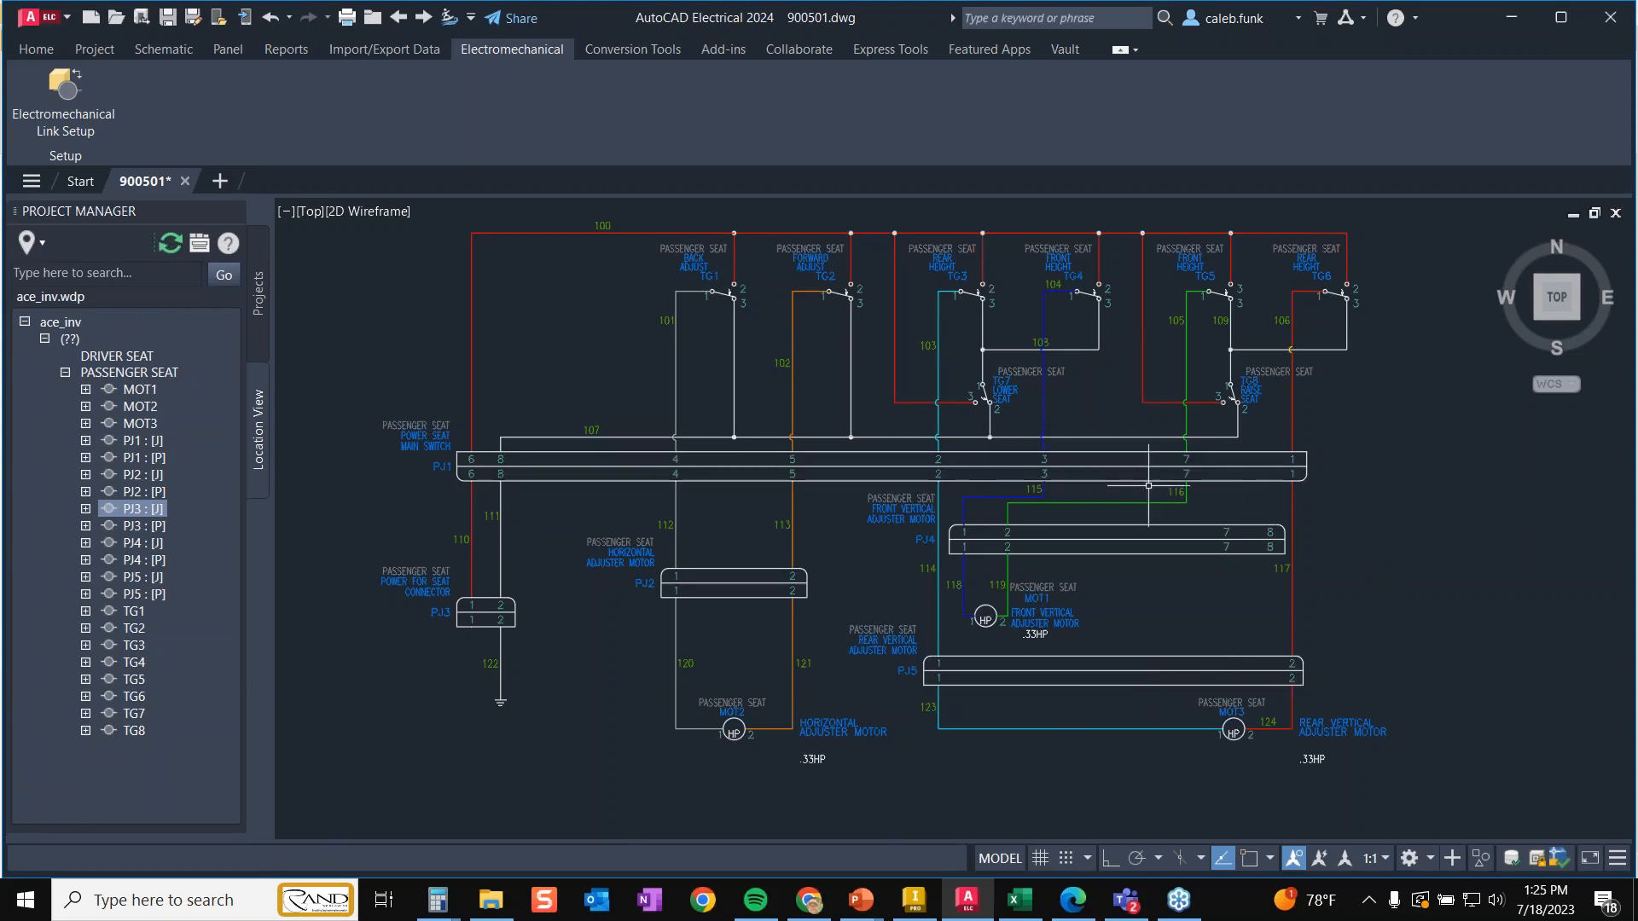
- Link the active electrical project to the existing ELECTROMECH link file in C:\_VaultWorkingFolder
left_click(75, 121)
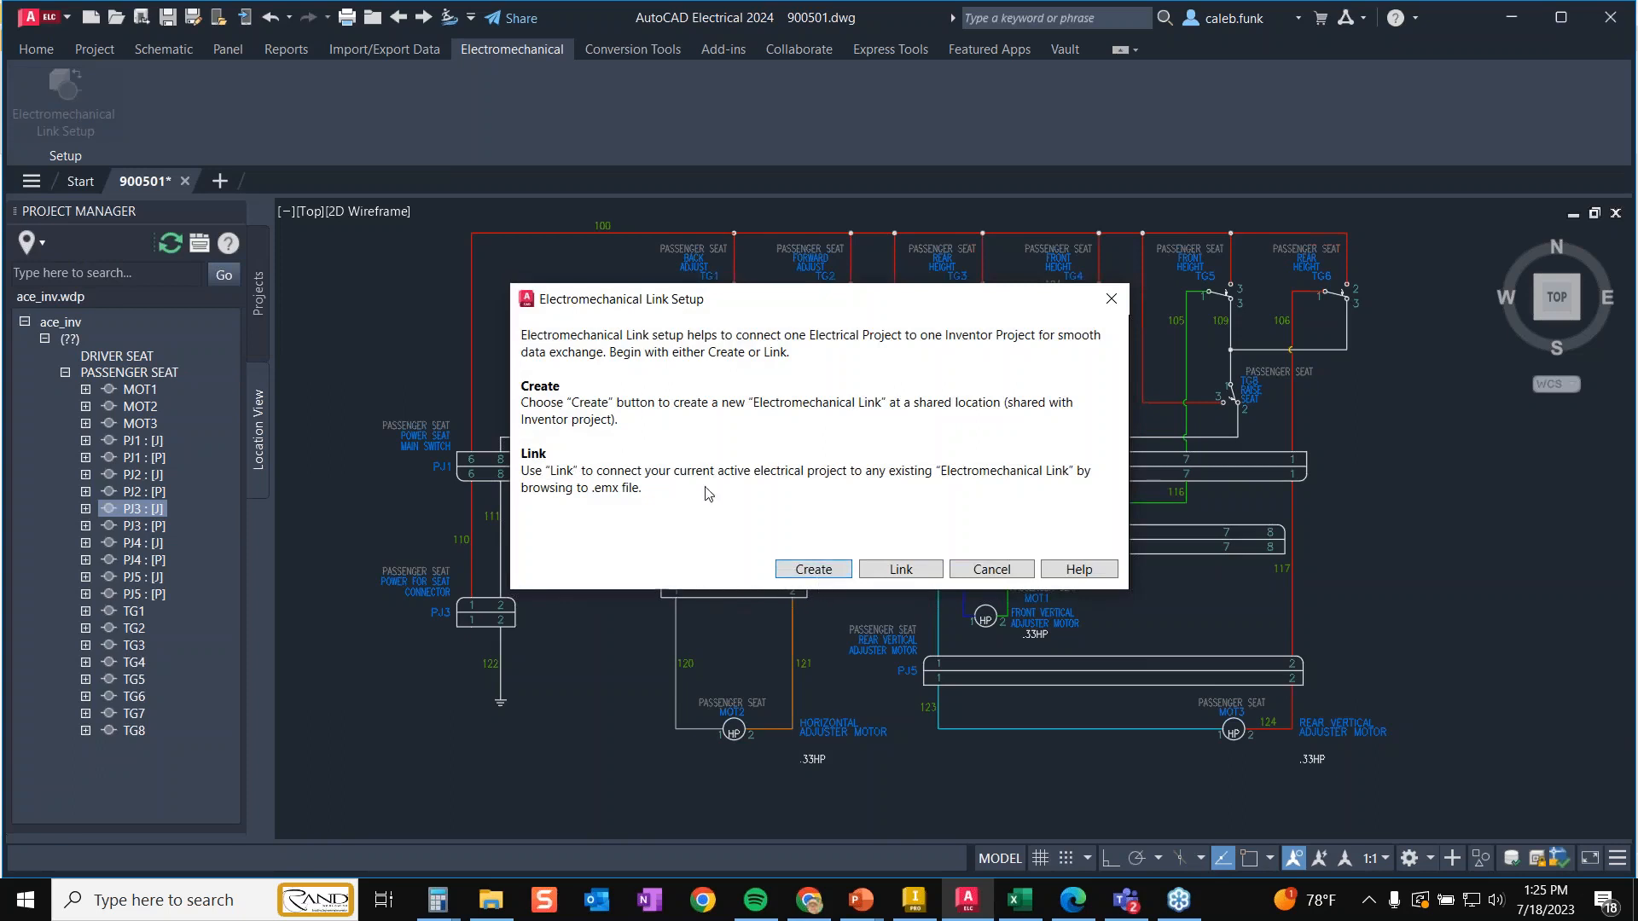
left_click(929, 576)
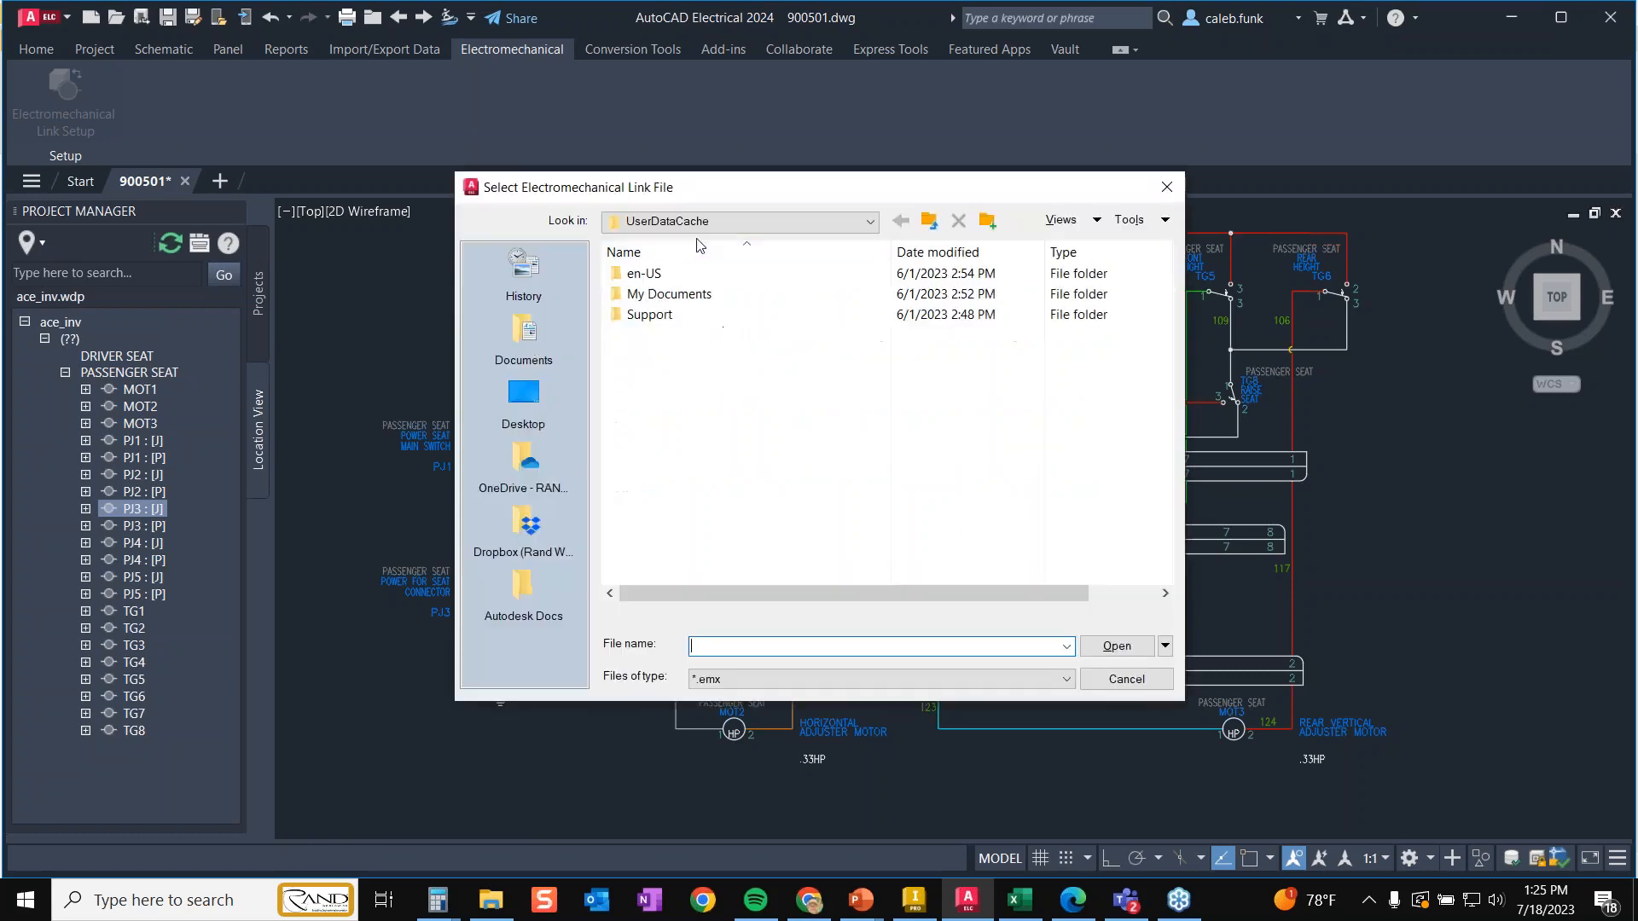
left_click(735, 221)
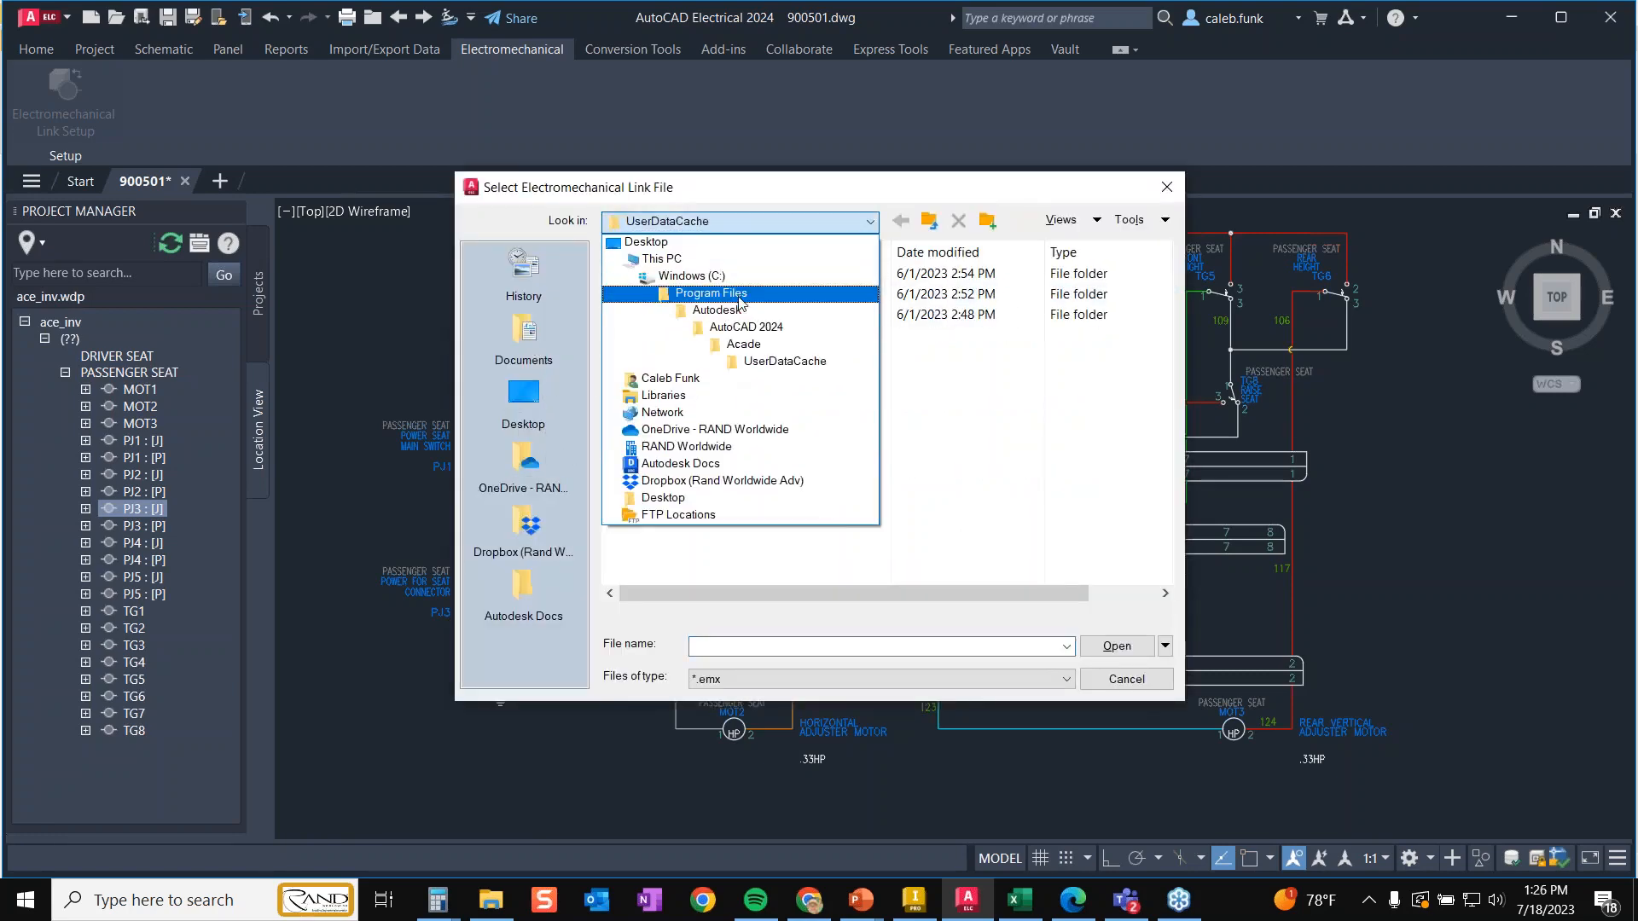
left_click(733, 275)
double_click(674, 293)
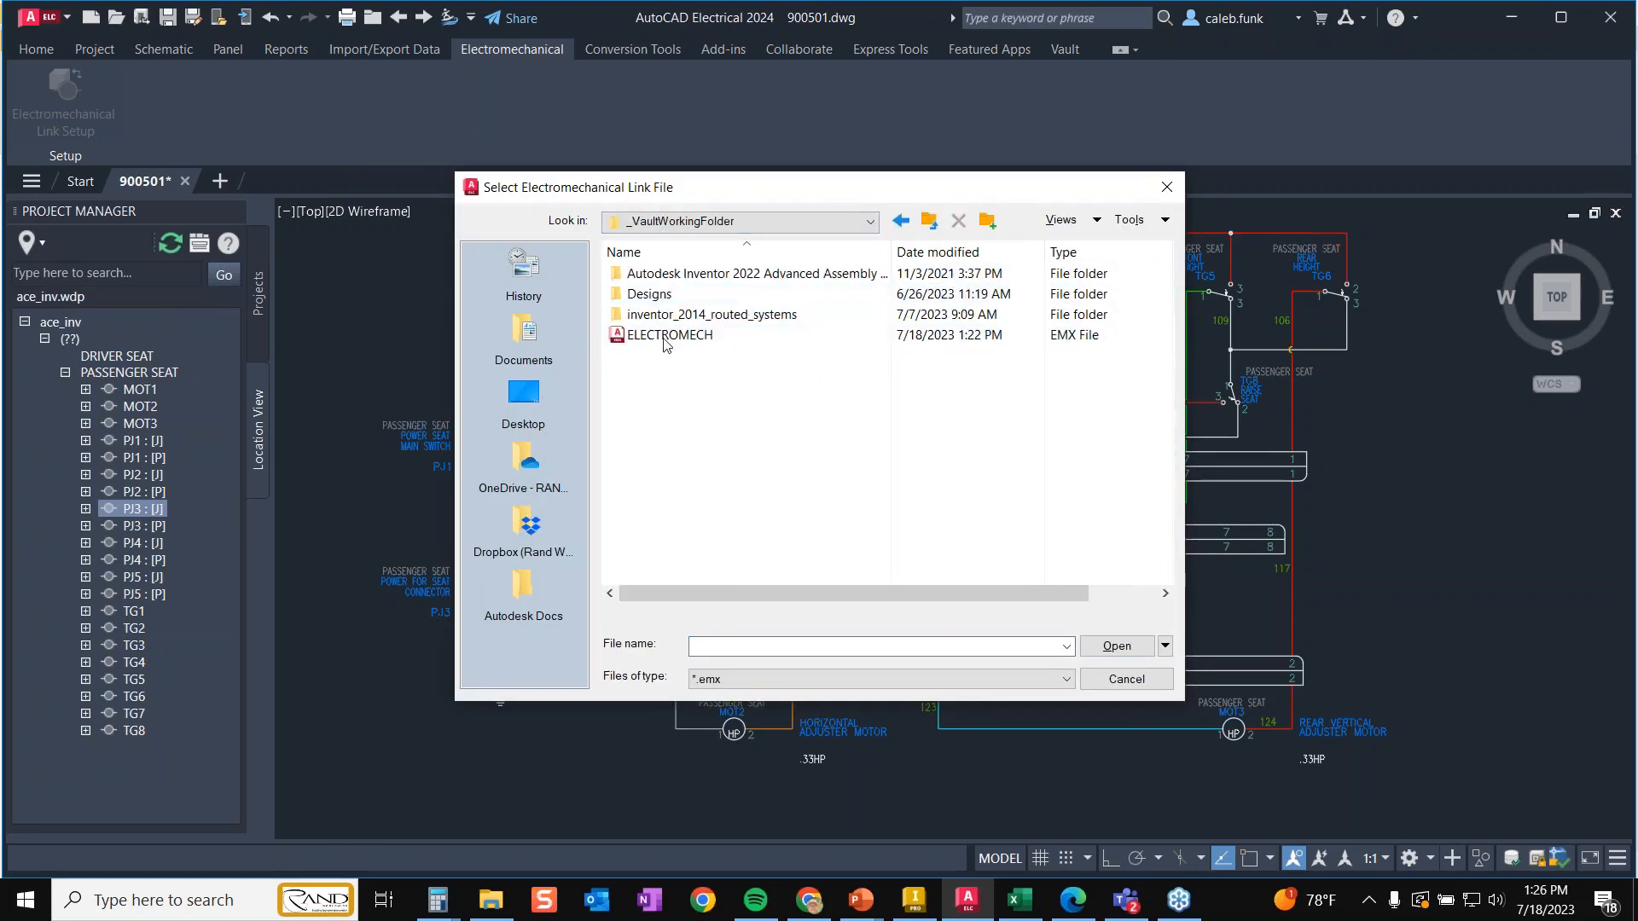
left_click(670, 337)
left_click(1117, 647)
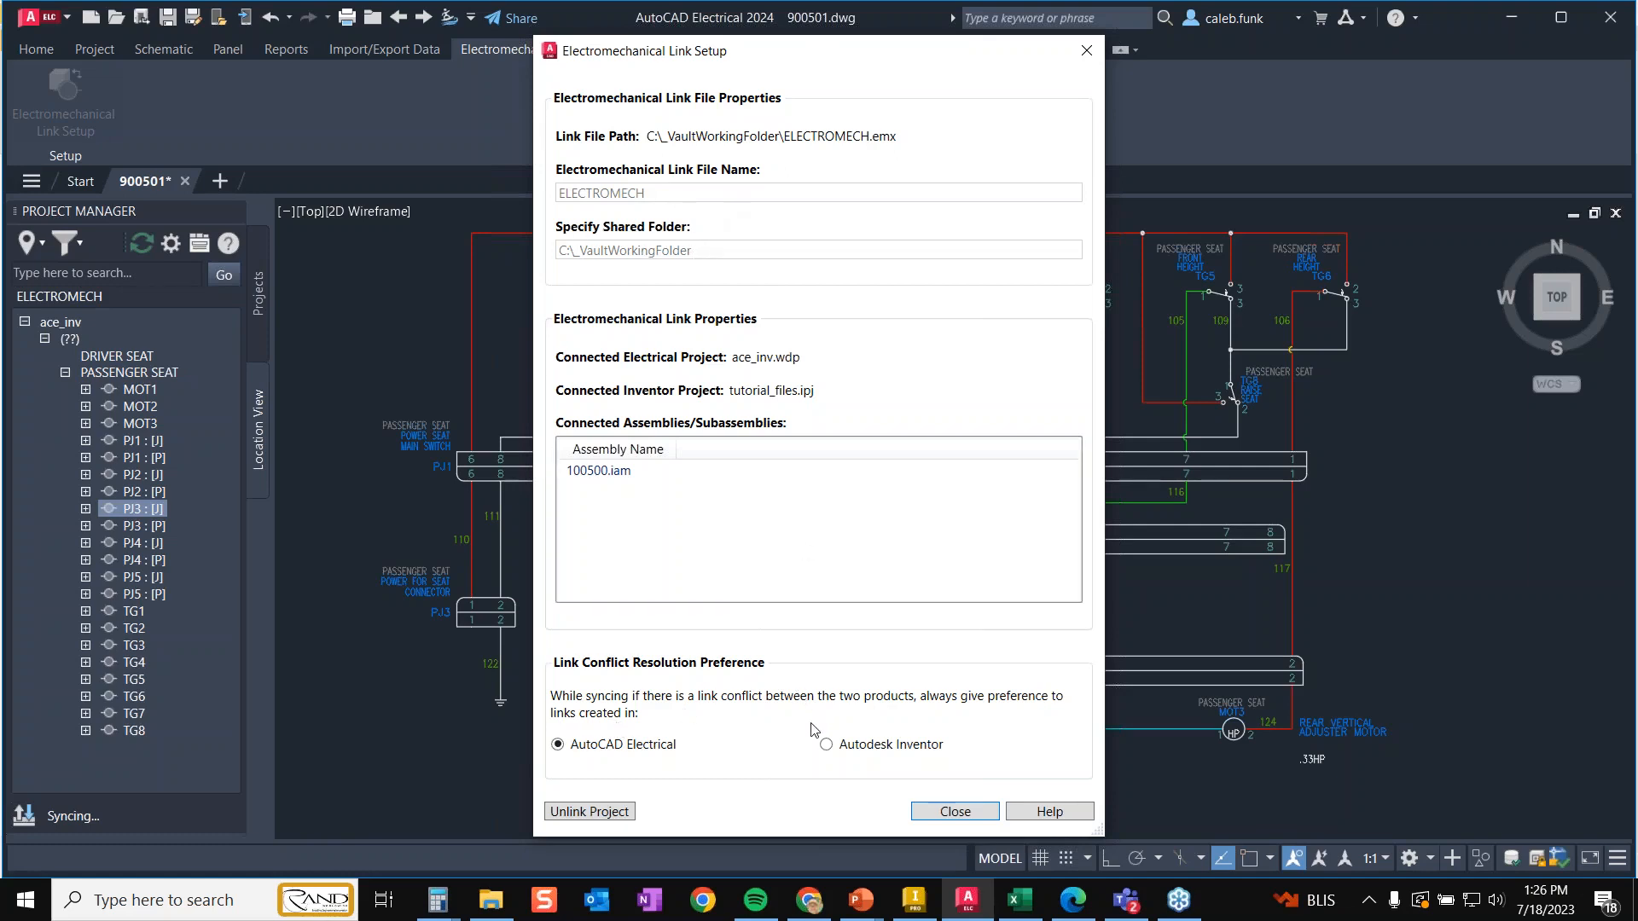
left_click(599, 472)
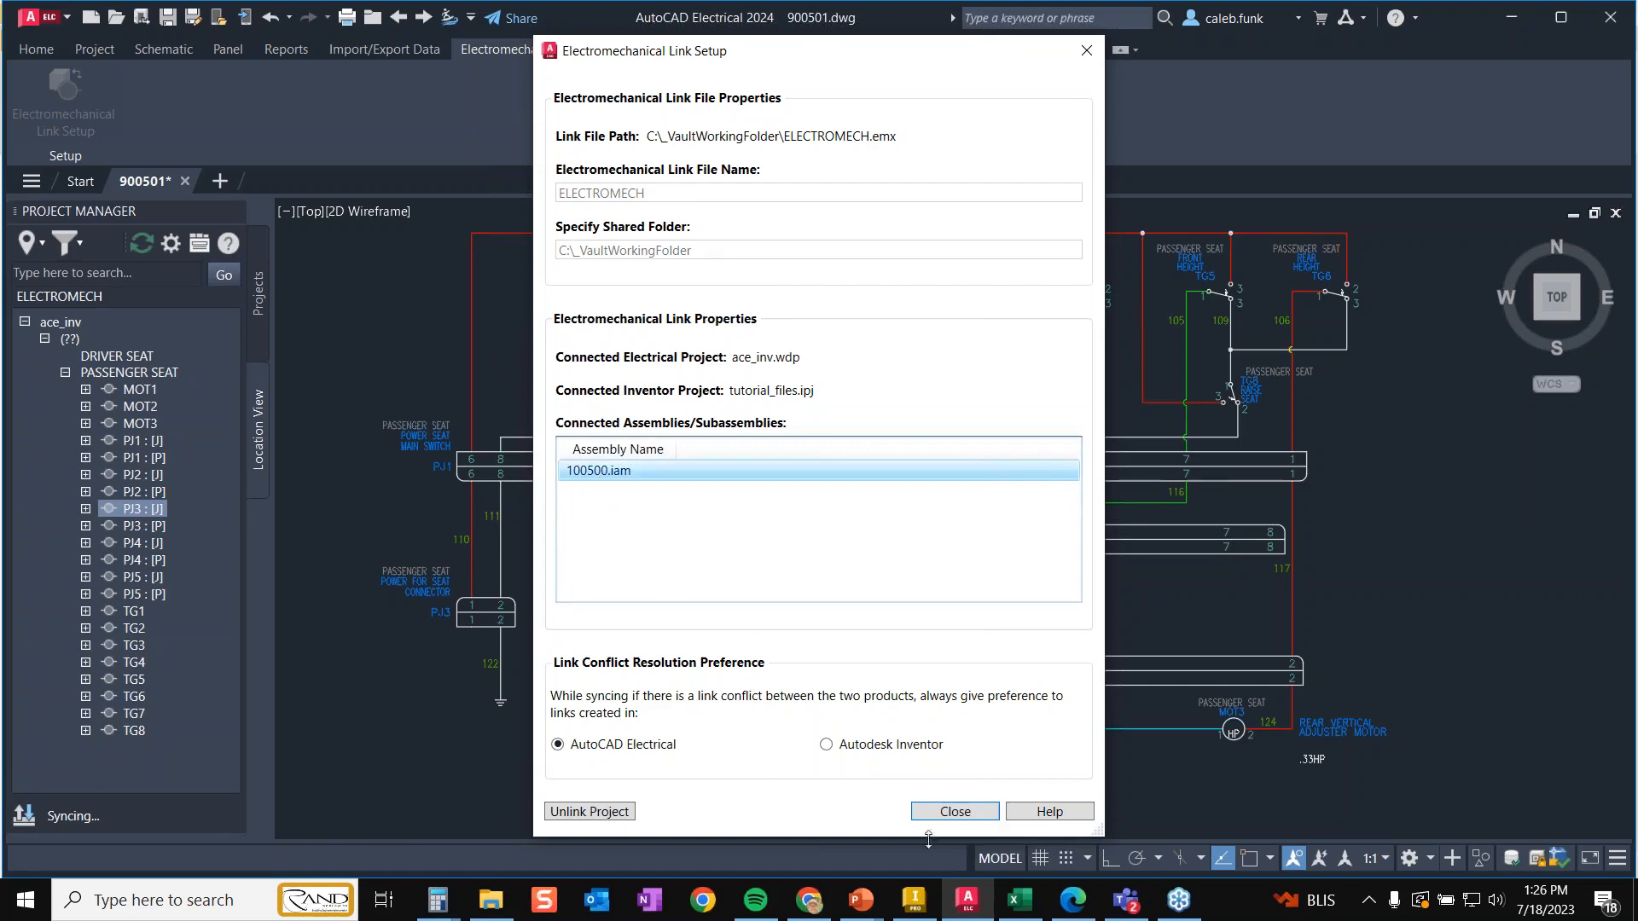
left_click(947, 811)
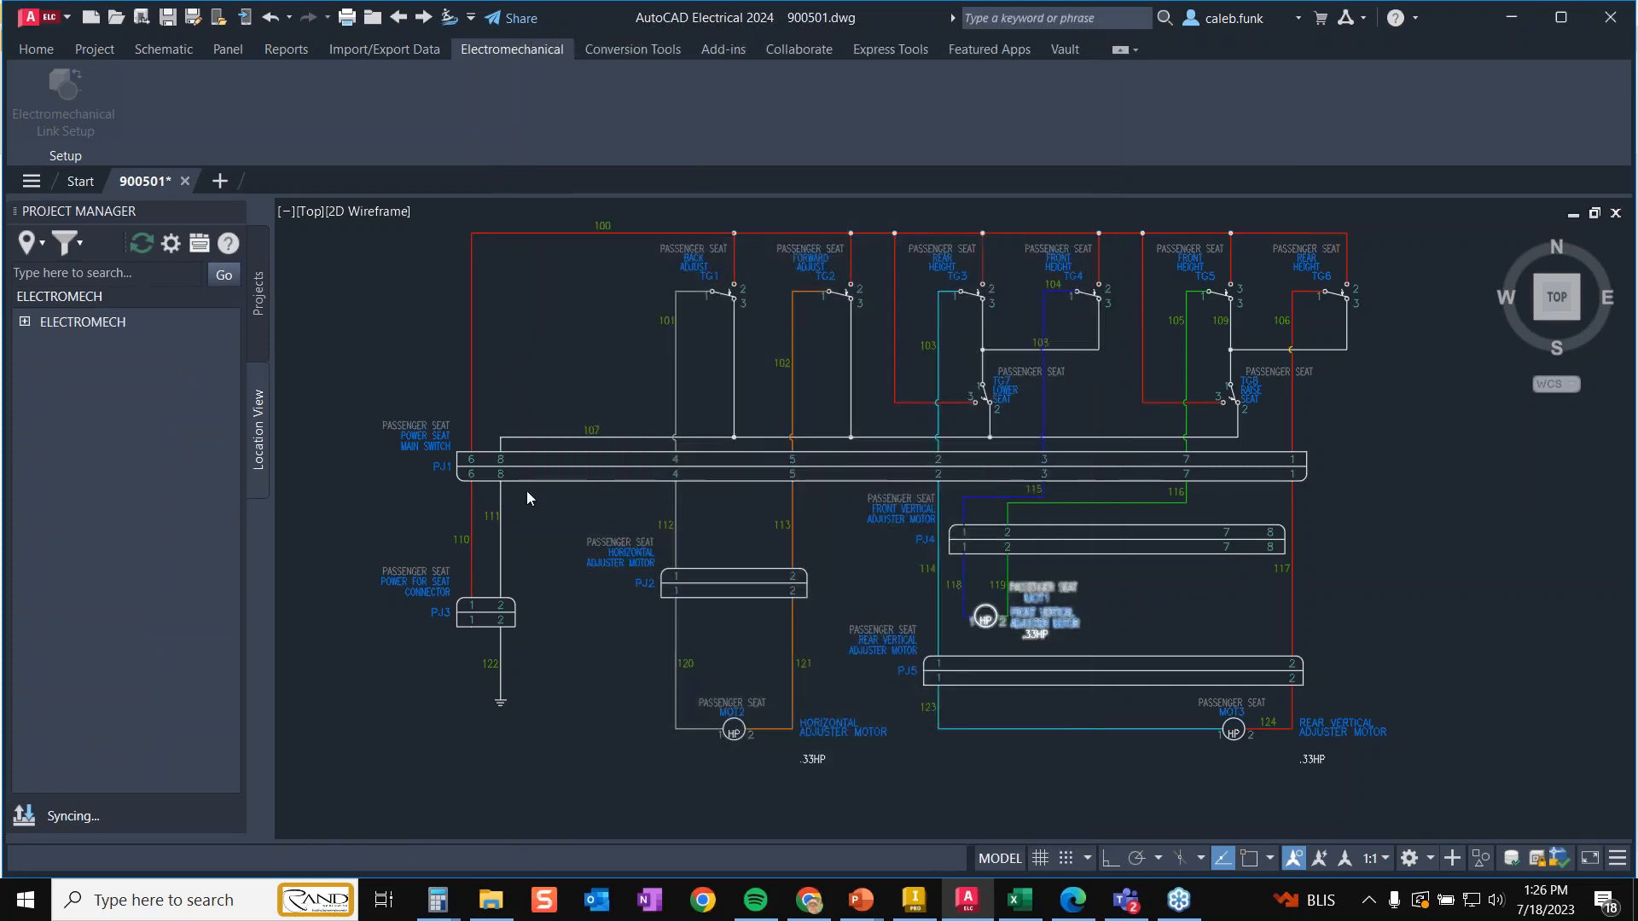
- Expand the ELECTROMECH location tree to show the pins of components 900356:1, 900568:1 and 900575:1
left_click(24, 323)
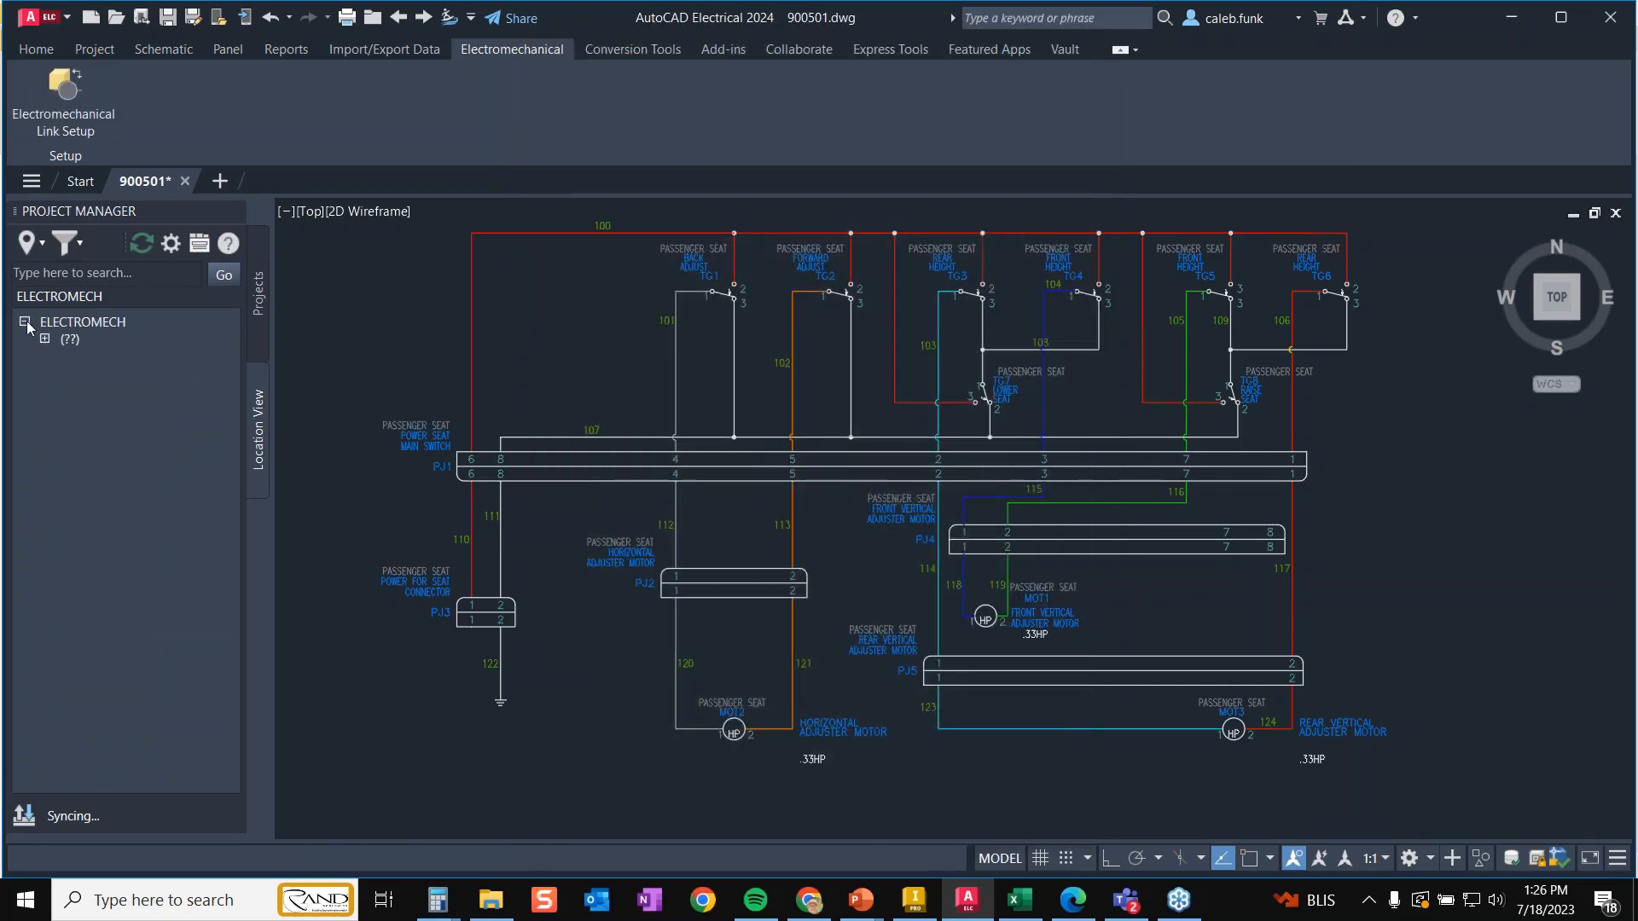
left_click(41, 339)
left_click(66, 356)
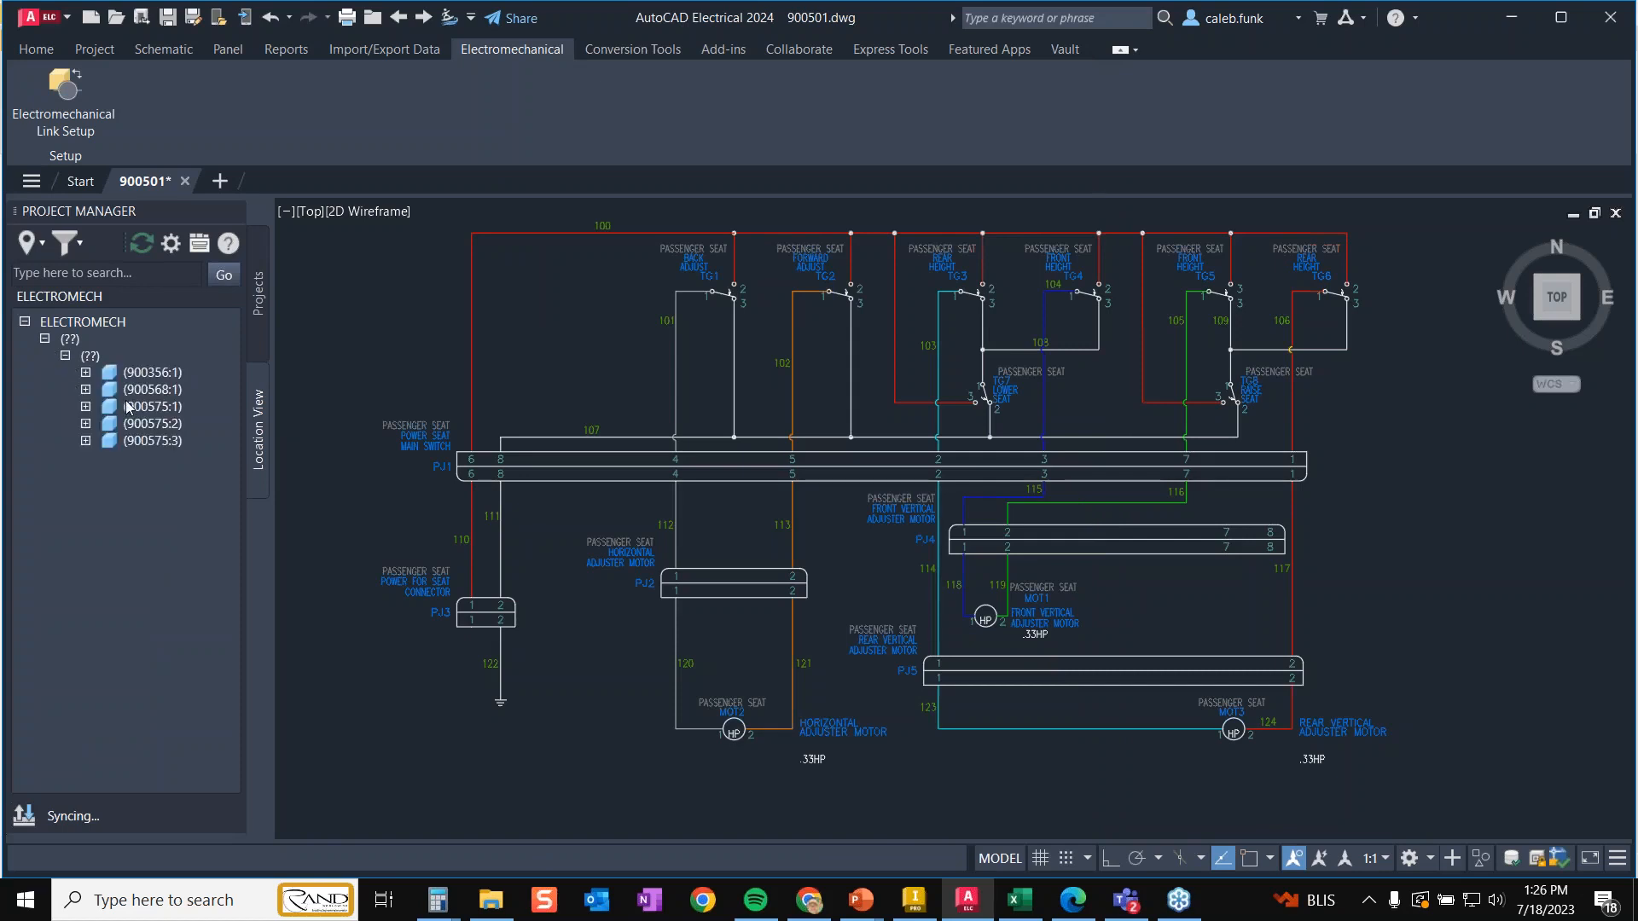
left_click(85, 373)
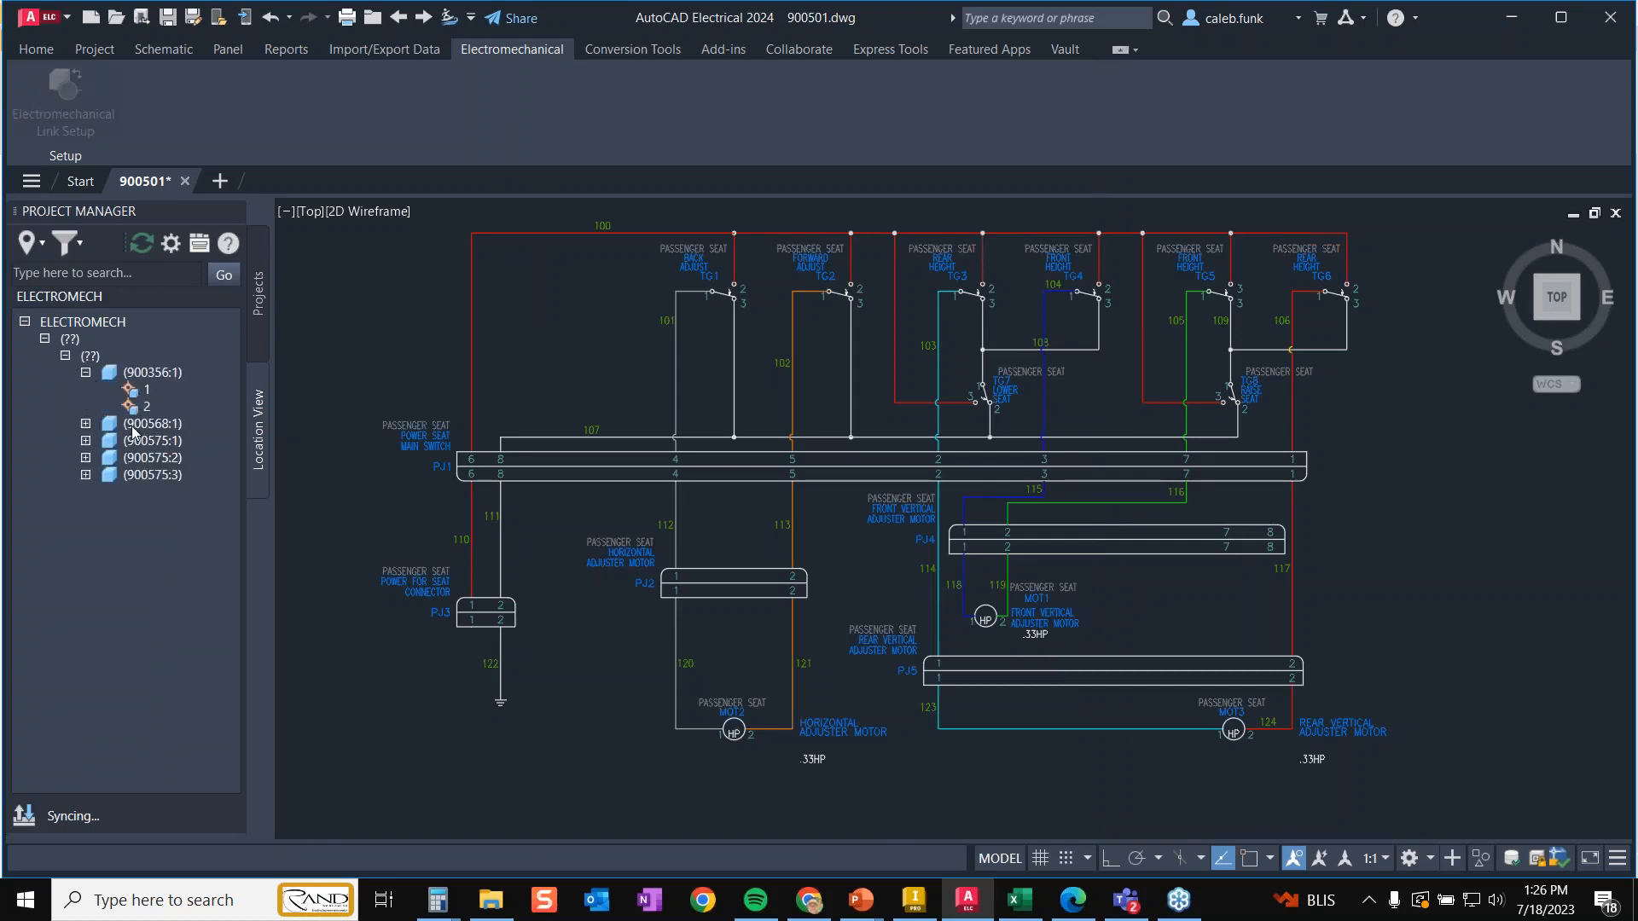
left_click(85, 424)
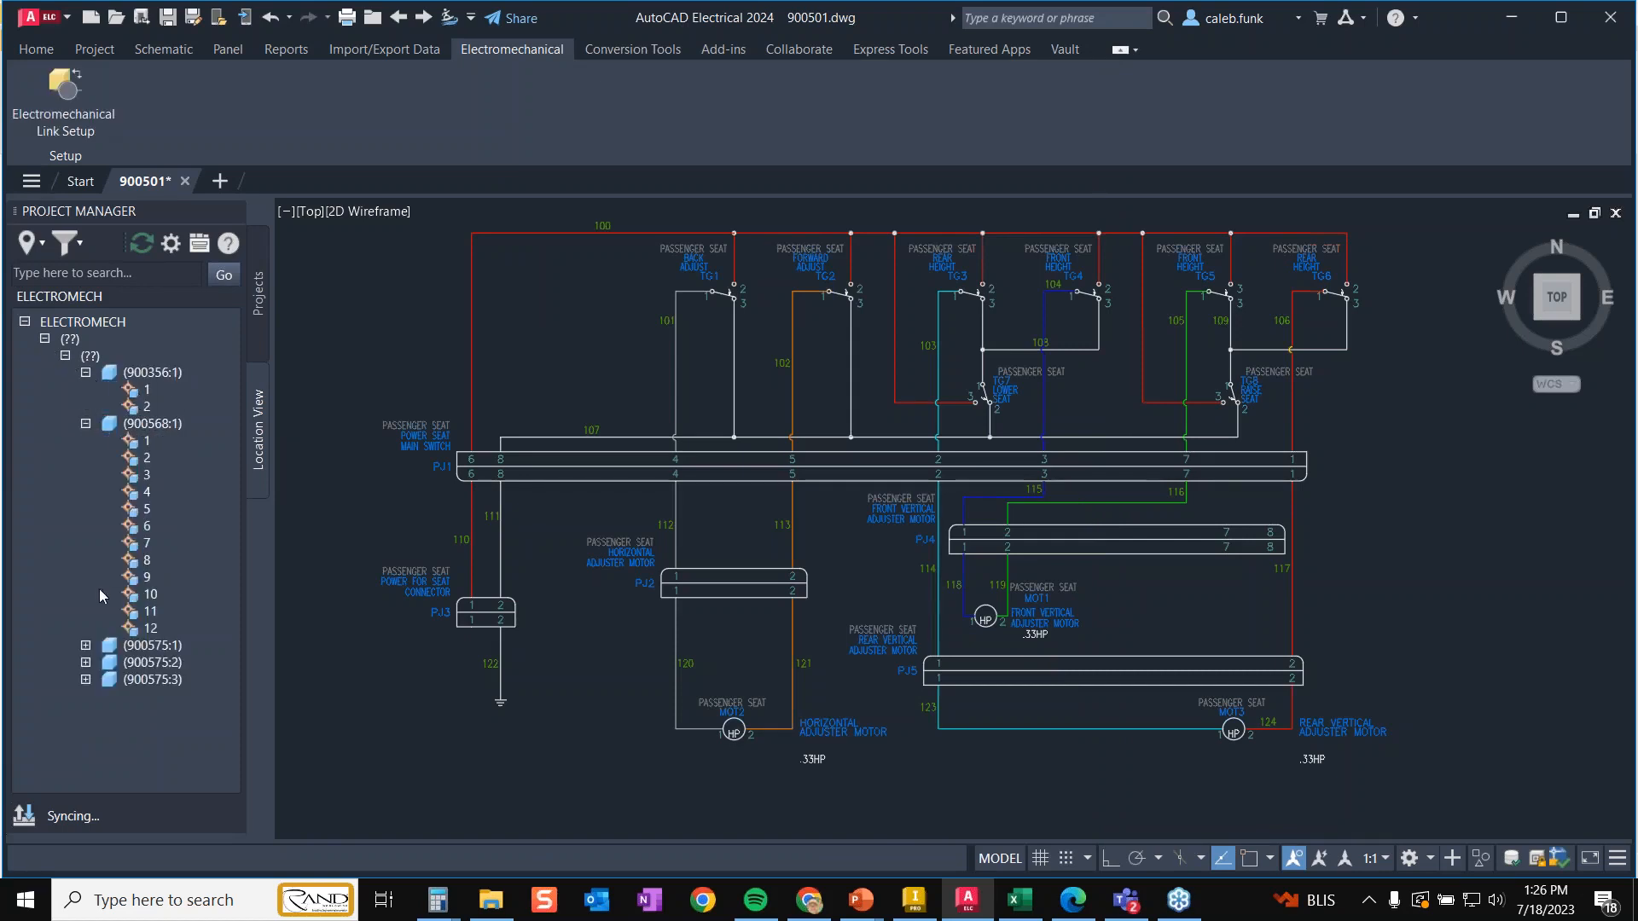
left_click(86, 645)
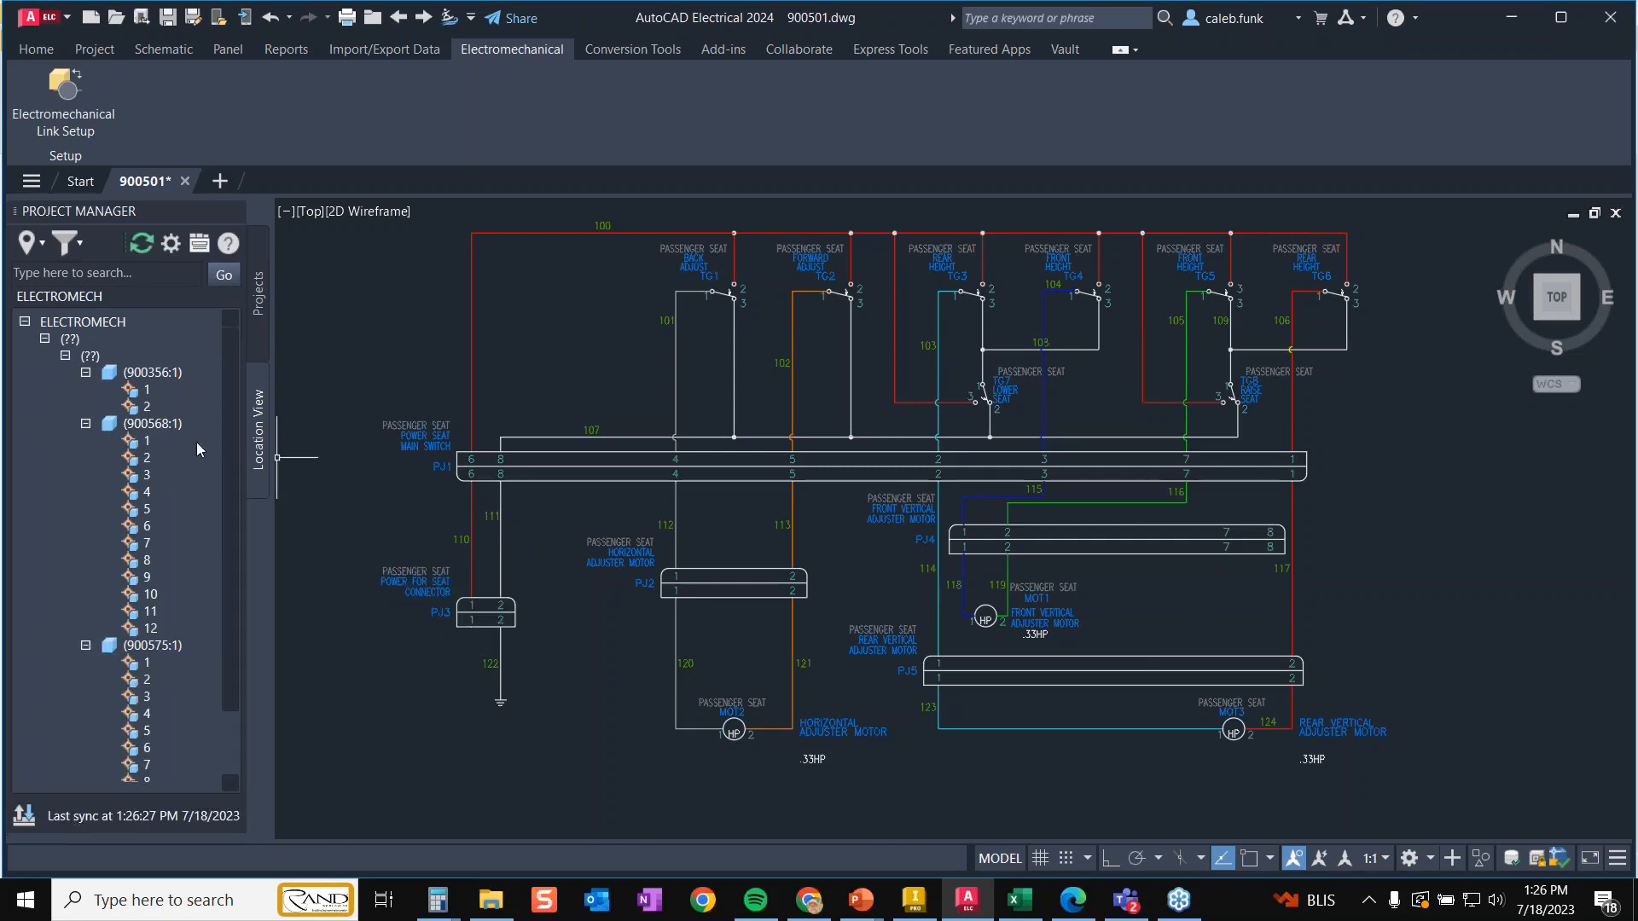
- Collapse the pin lists of the Inventor components and expand the PASSENGER SEAT location to list its schematic components
left_click(86, 423)
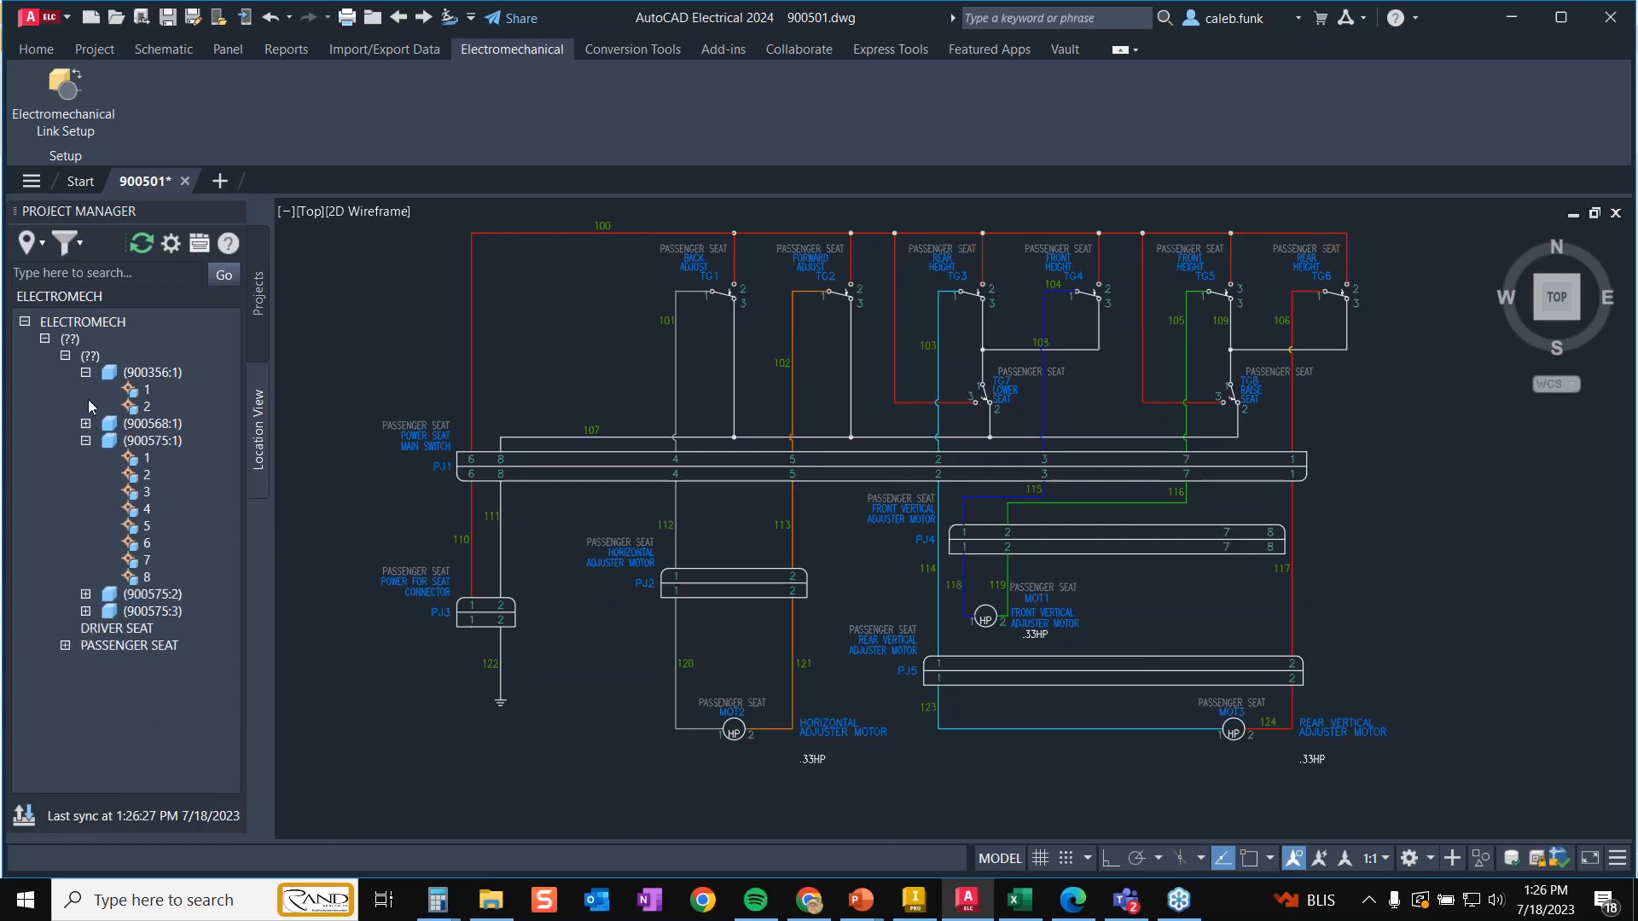
left_click(87, 373)
left_click(87, 406)
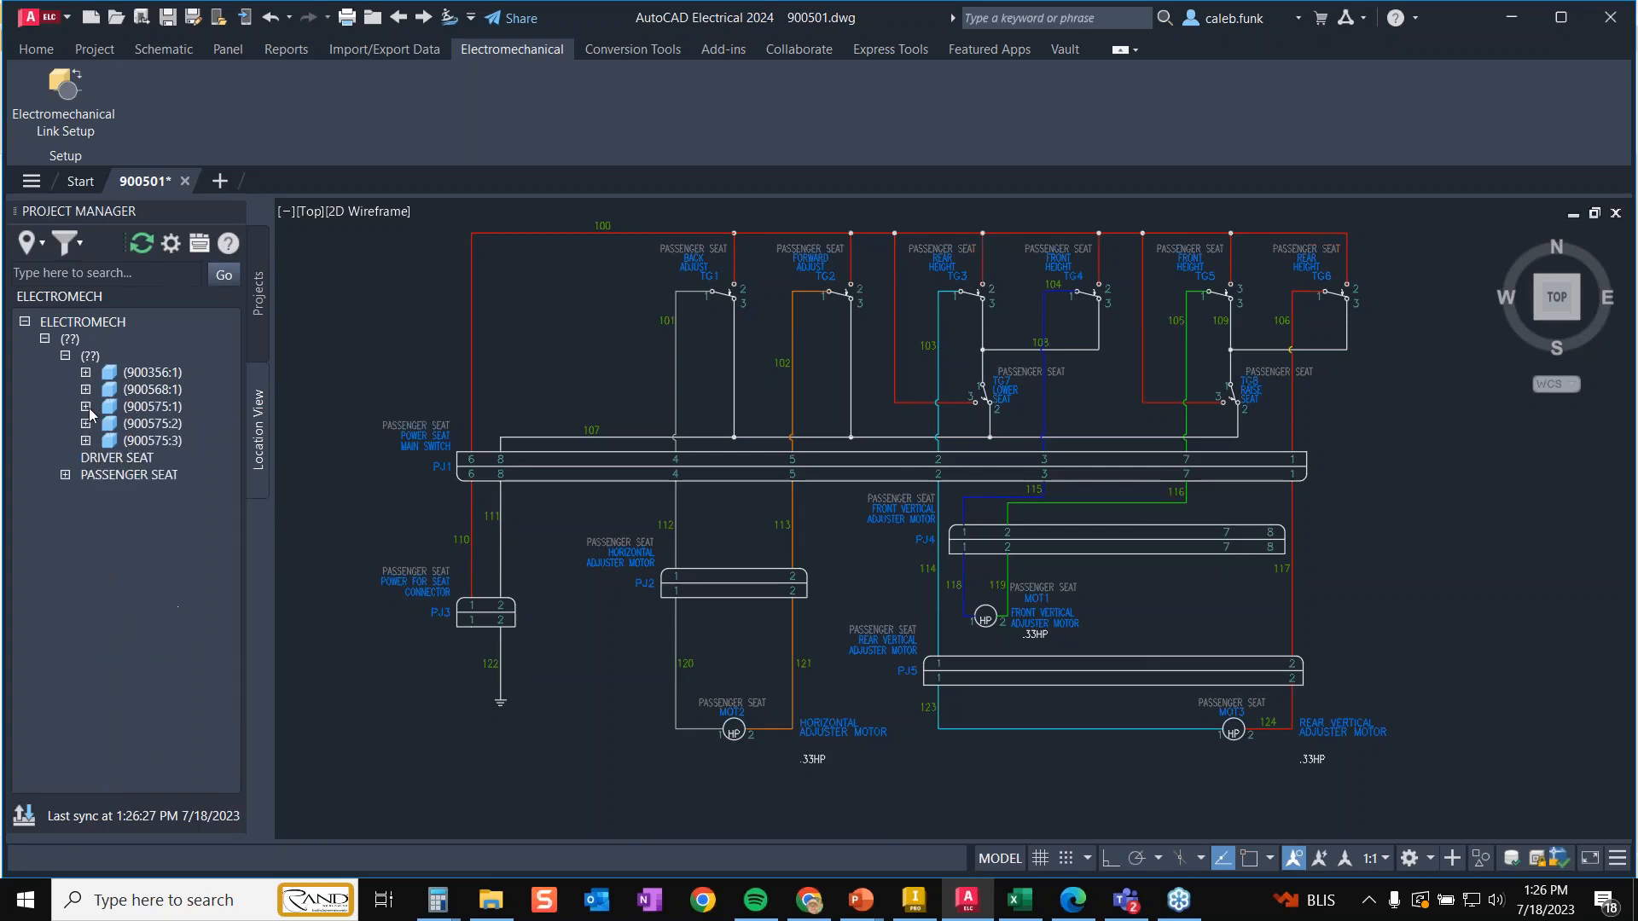
left_click(65, 474)
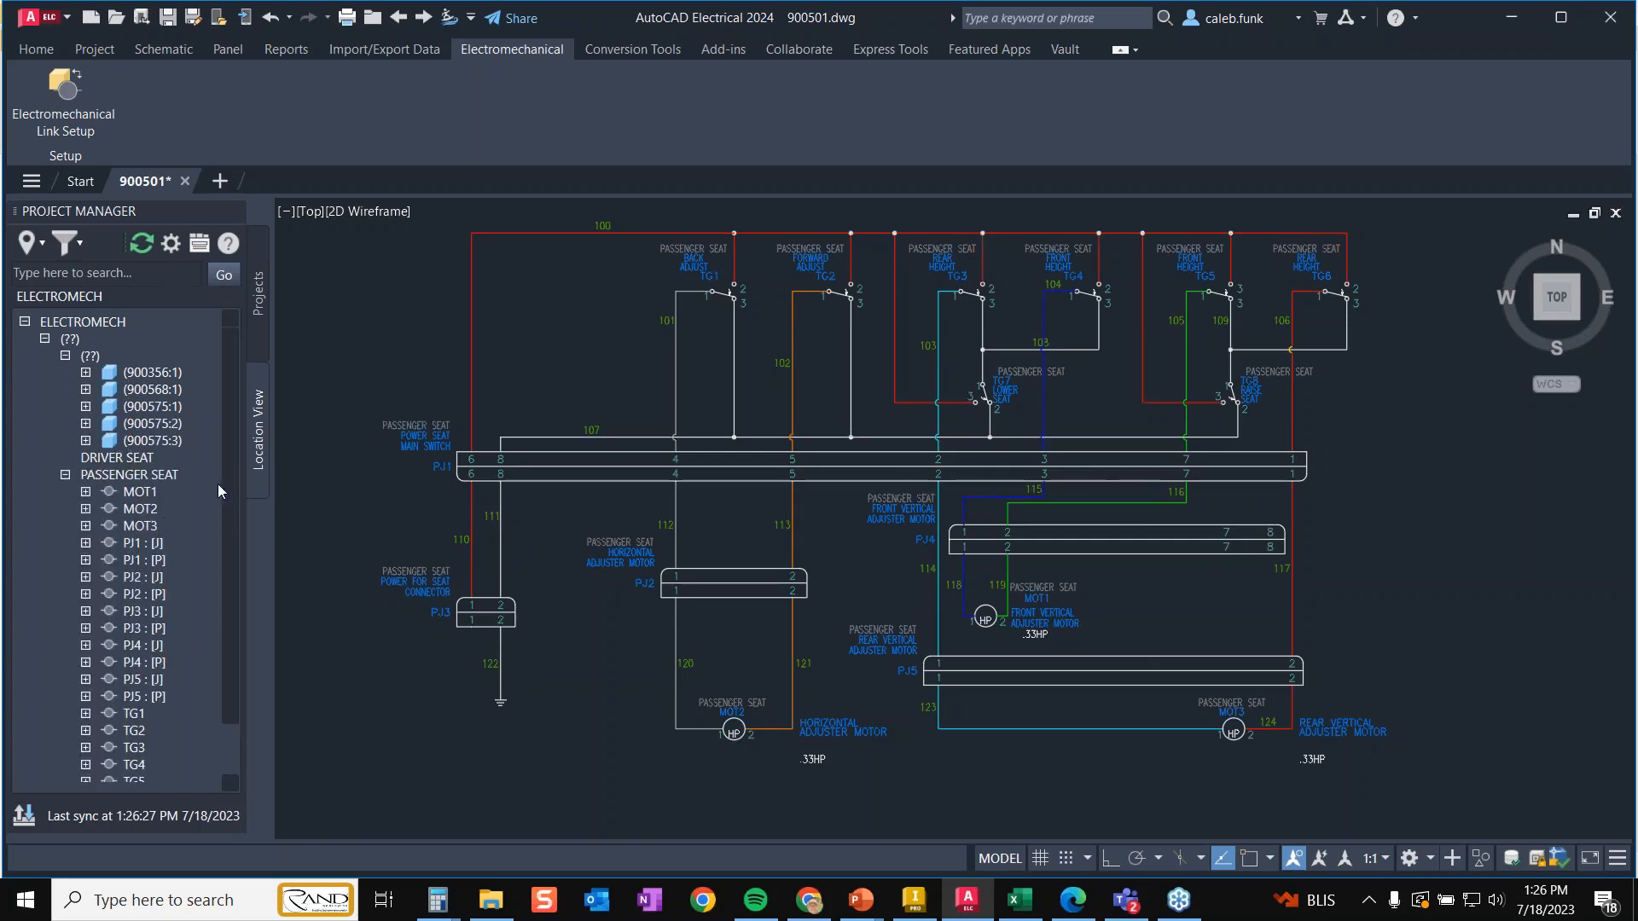
- Review the Inventor-only components and the PASSENGER SEAT schematic components listed in the ELECTROMECH location tree
left_click_drag(234, 449, 232, 551)
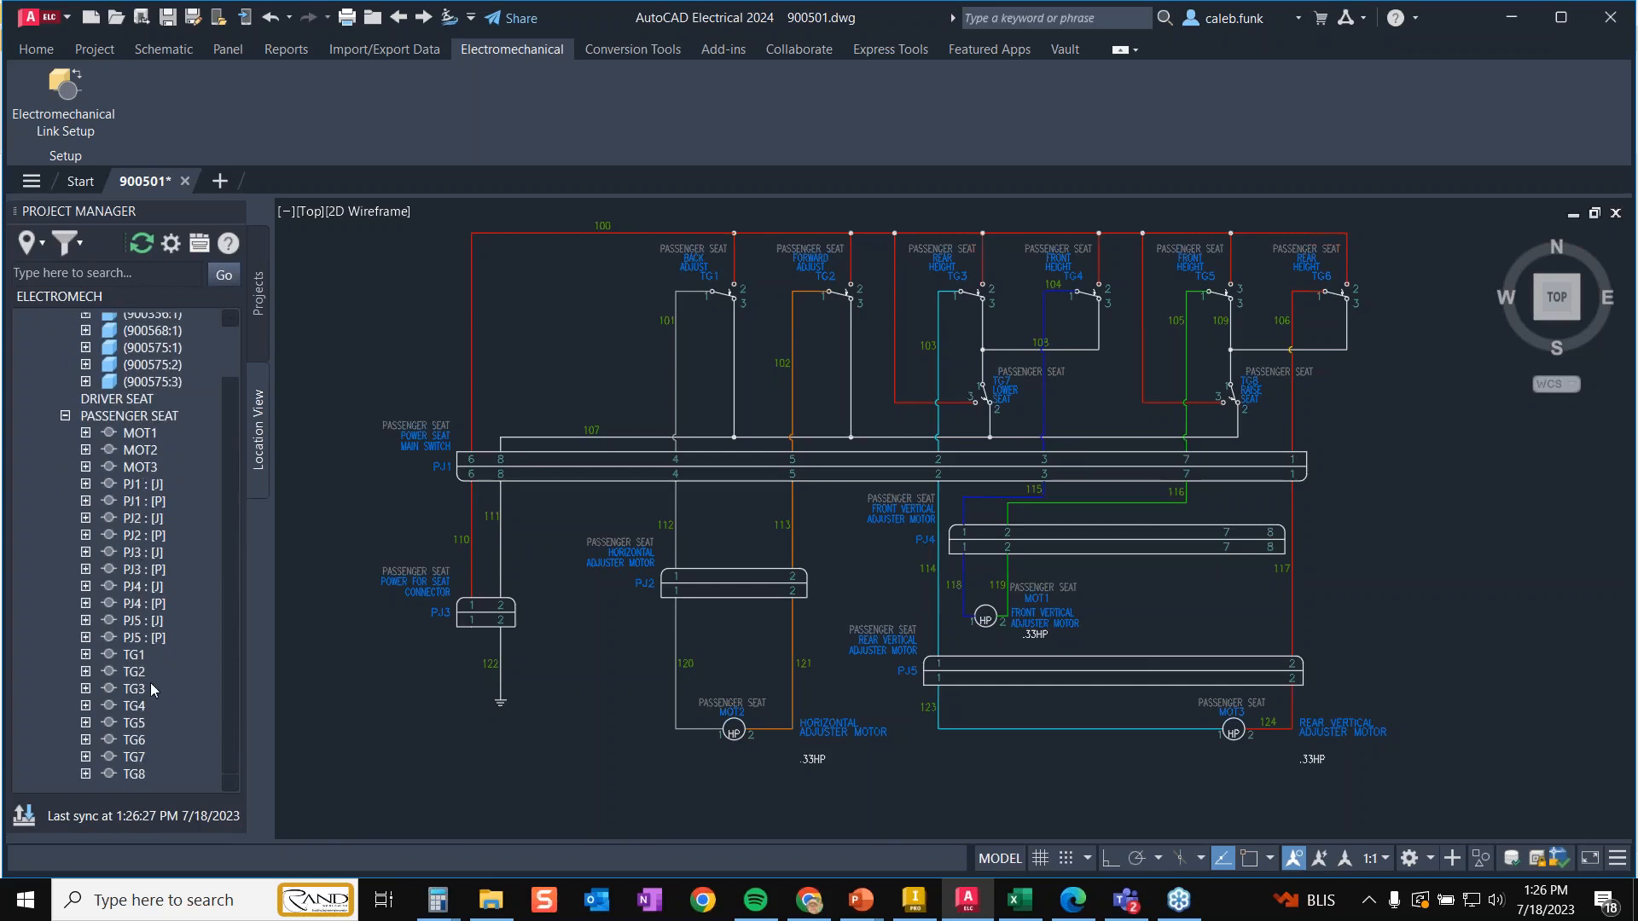
scroll(106, 619, "up", 2)
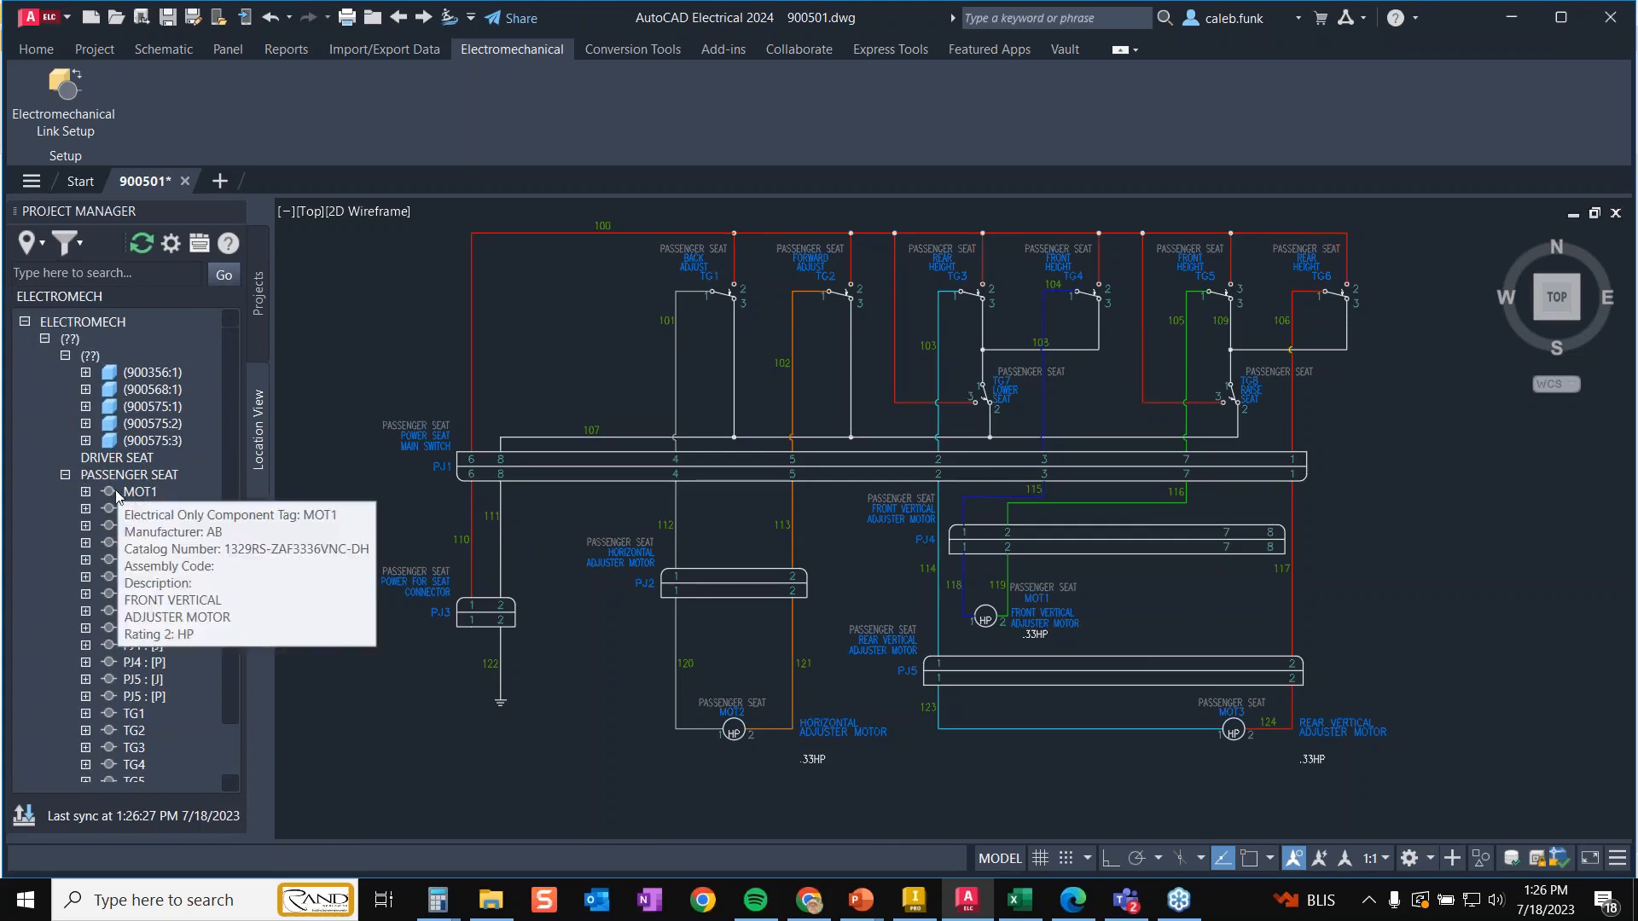
mouse_move(153, 378)
mouse_move(151, 450)
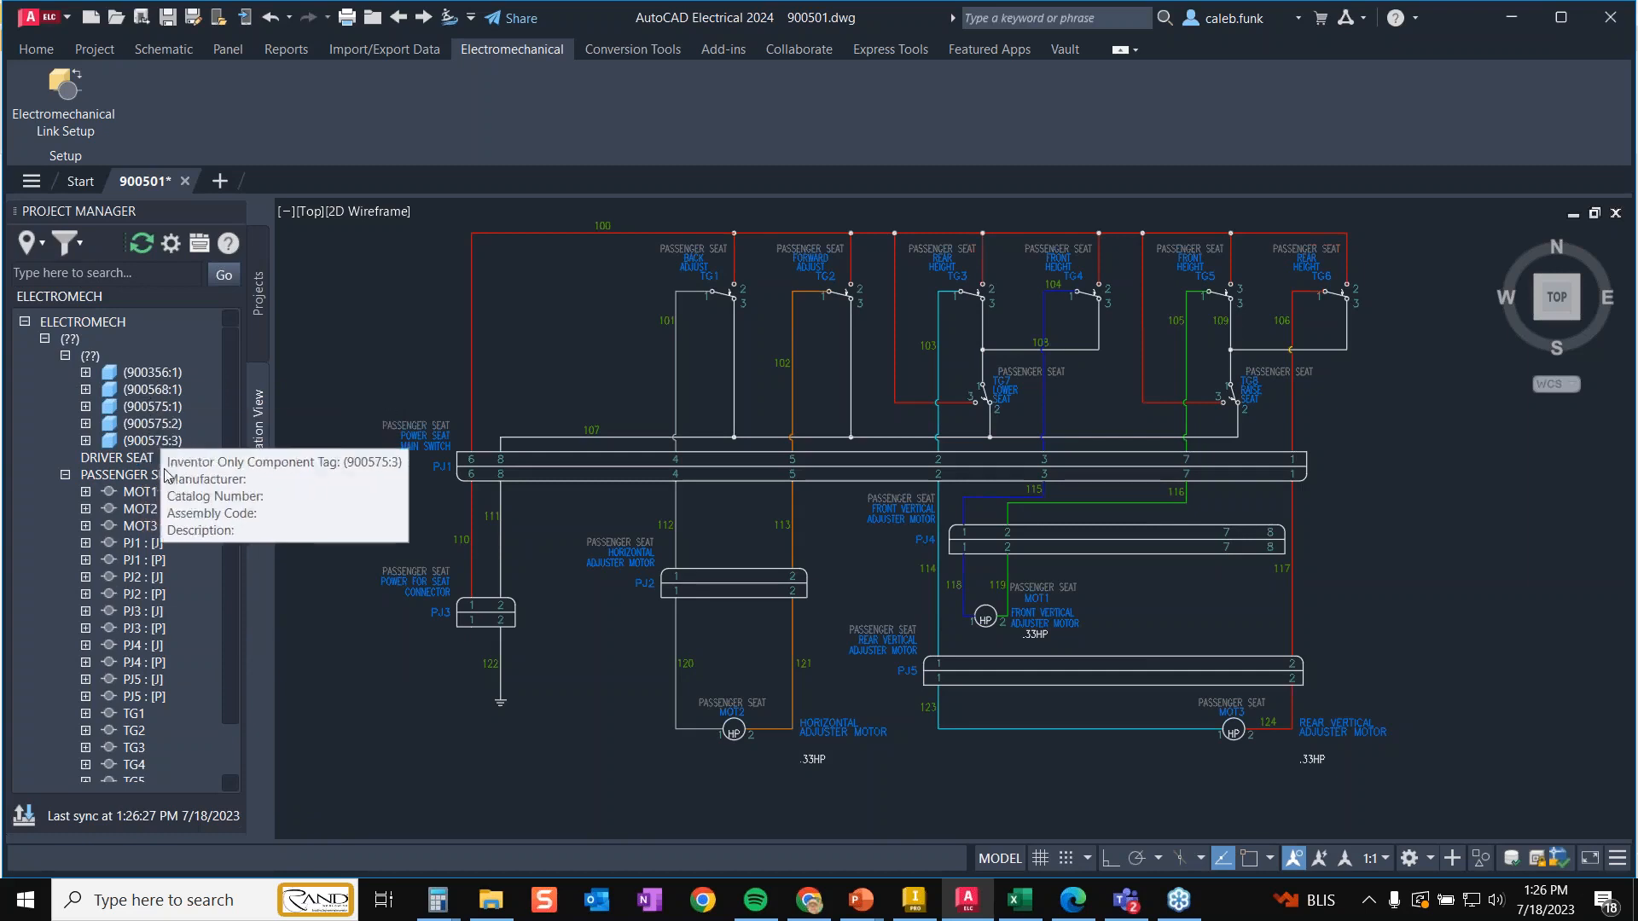
mouse_move(137, 522)
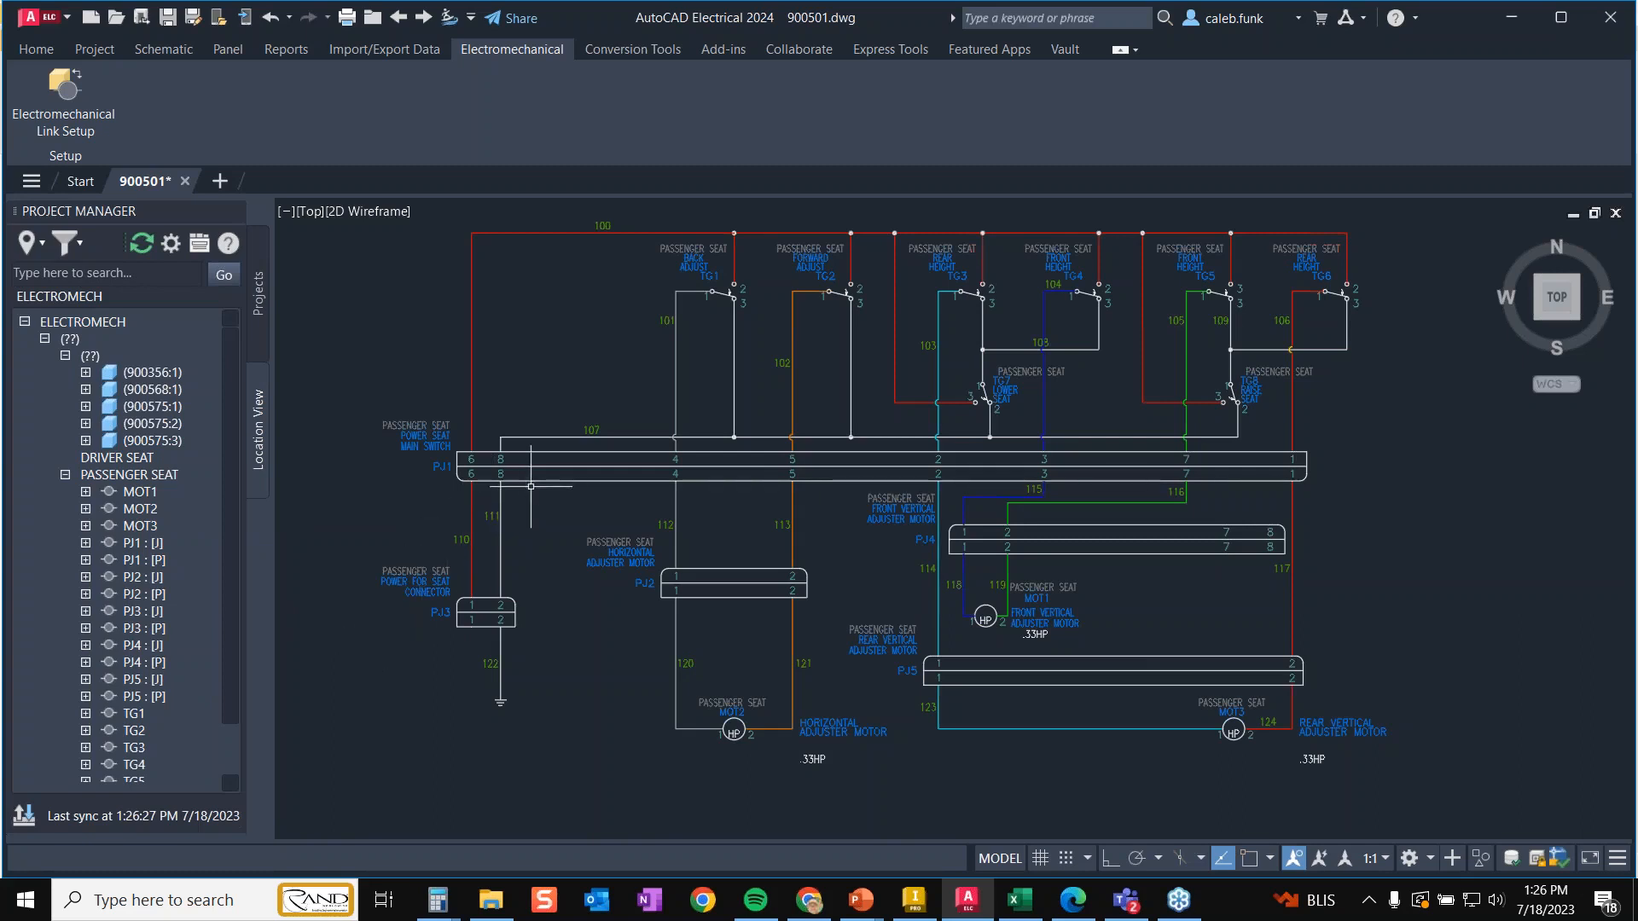
- Inspect the component properties of the PJ1 main switch connector in the schematic and close them without changes
right_click(553, 480)
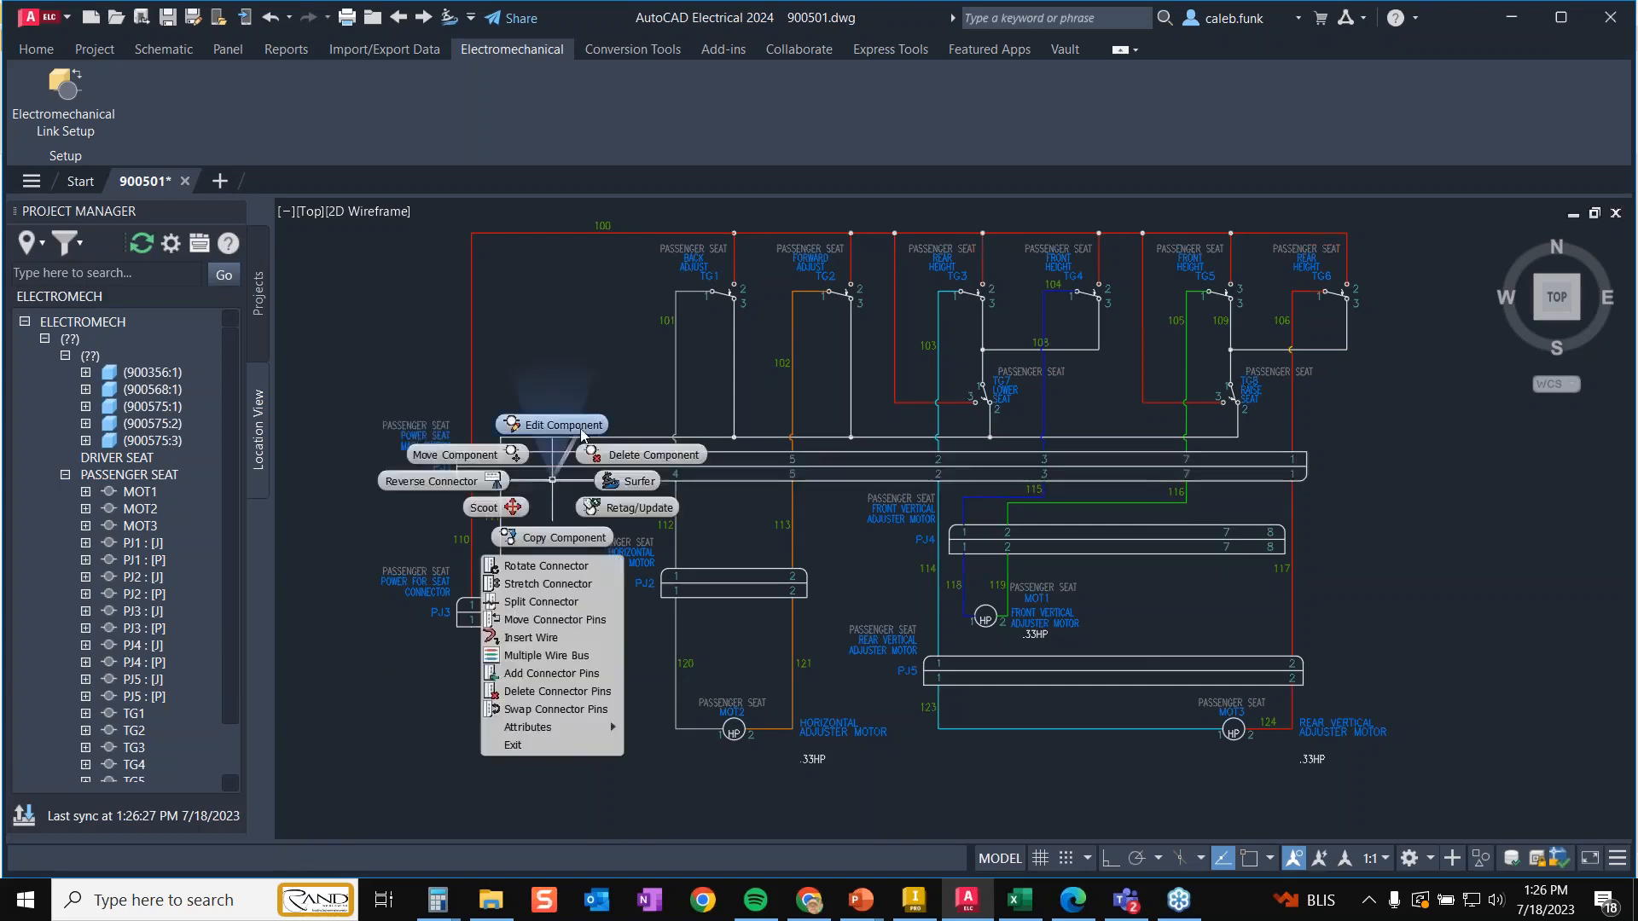
left_click(574, 417)
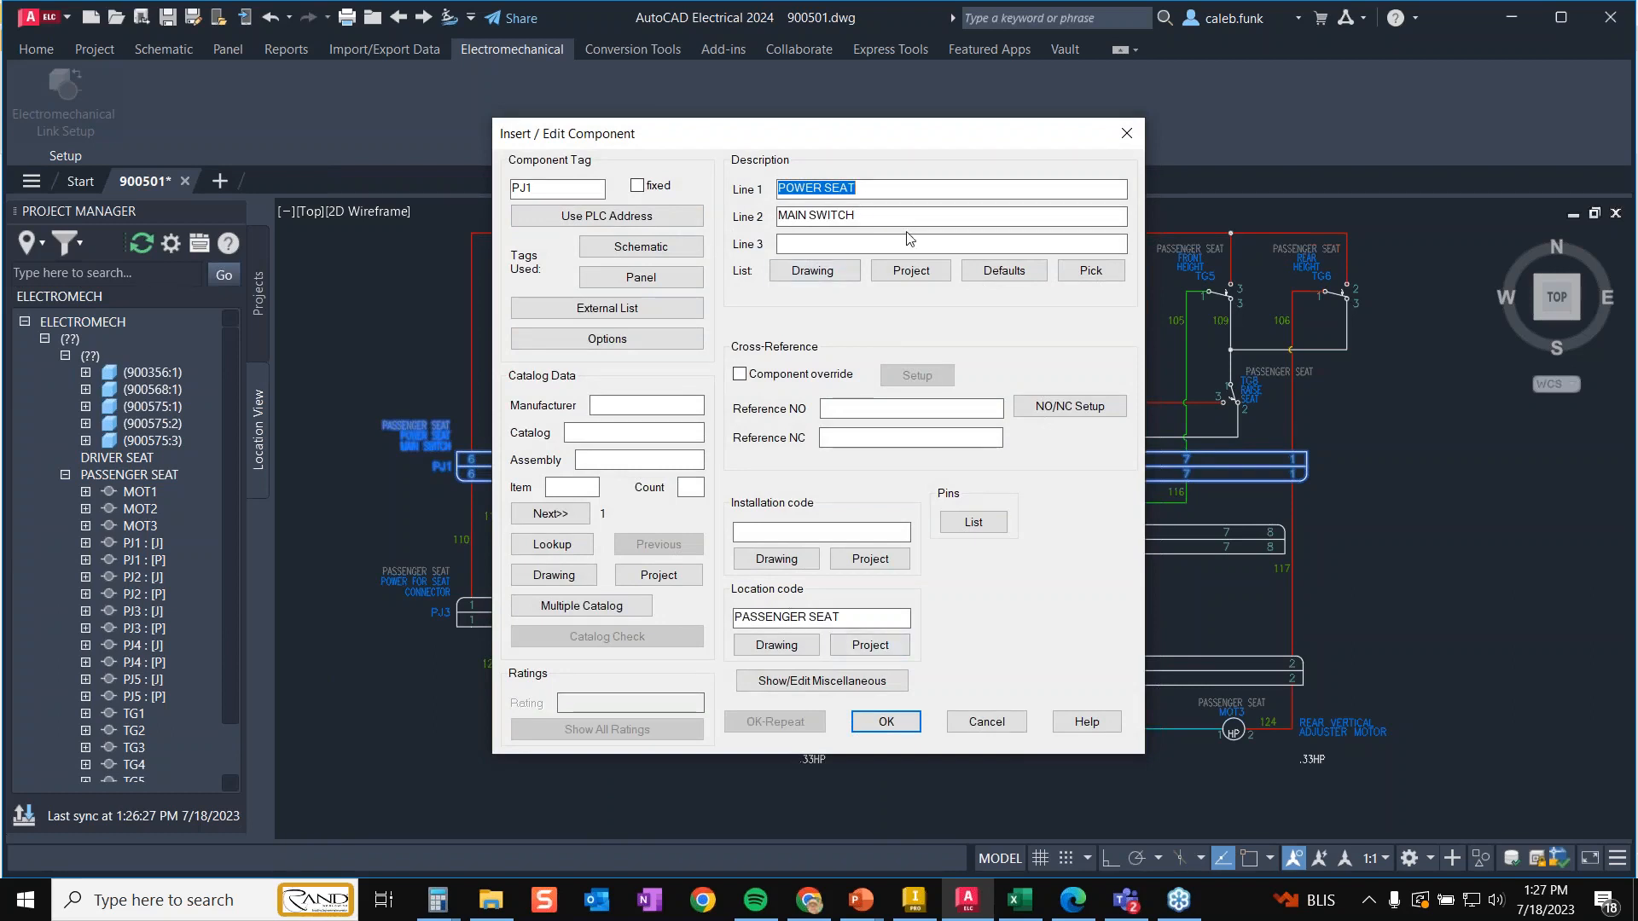
left_click(989, 722)
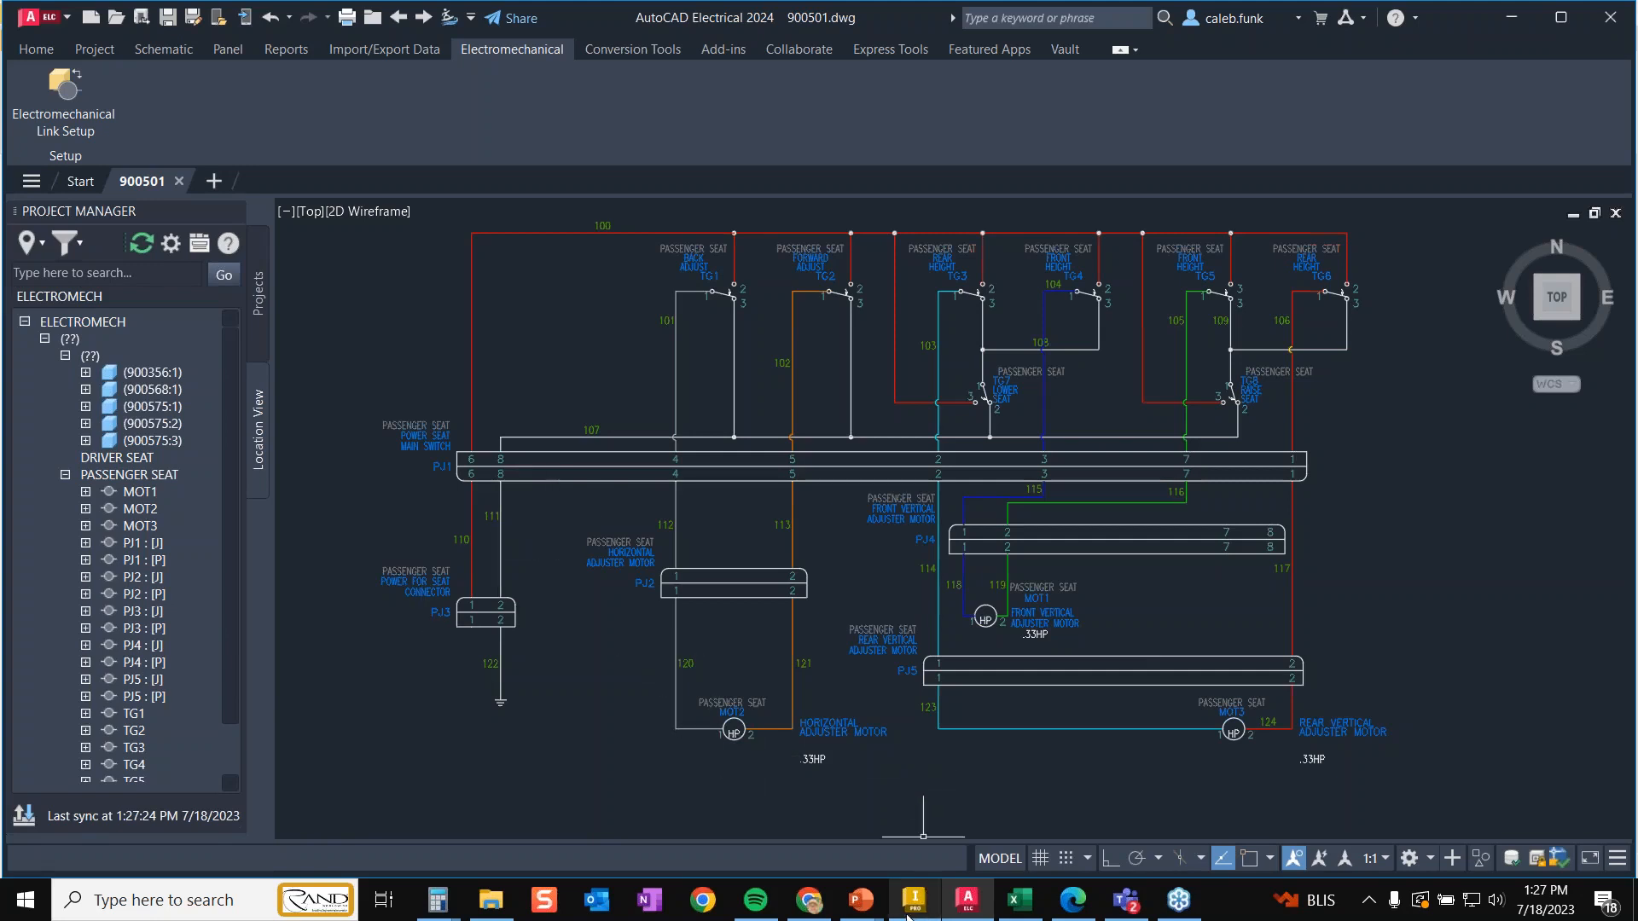
- Switch to Inventor and review the synced PASSENGER SEAT location with the pins of PJ1 : [J] expanded
mouse_move(909, 915)
left_click(914, 802)
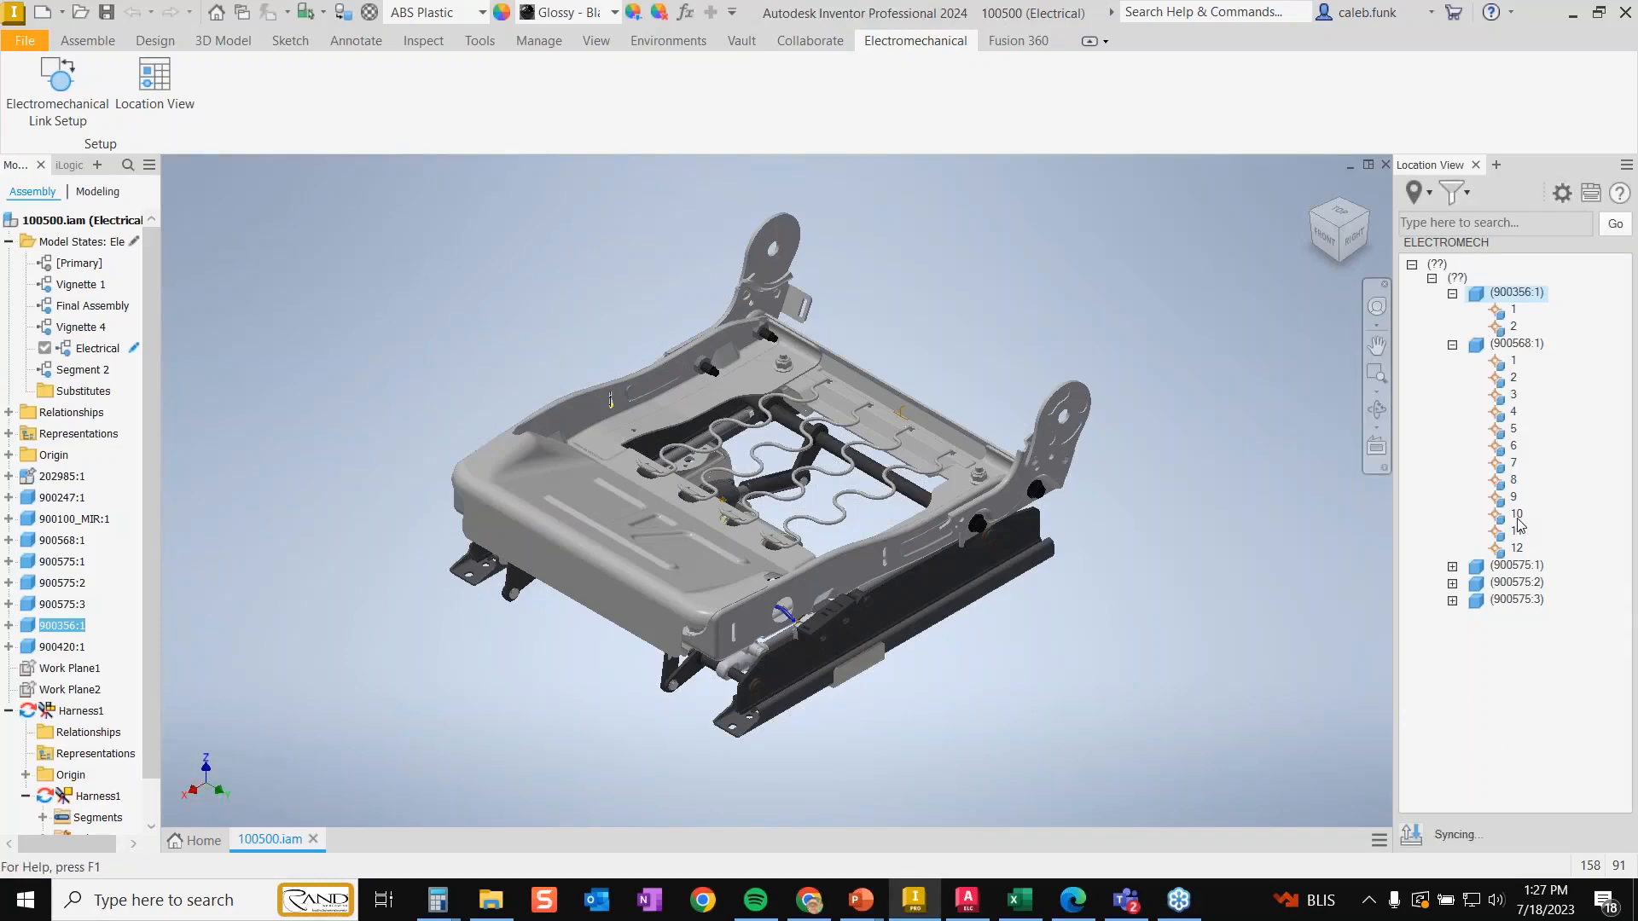
left_click(1433, 630)
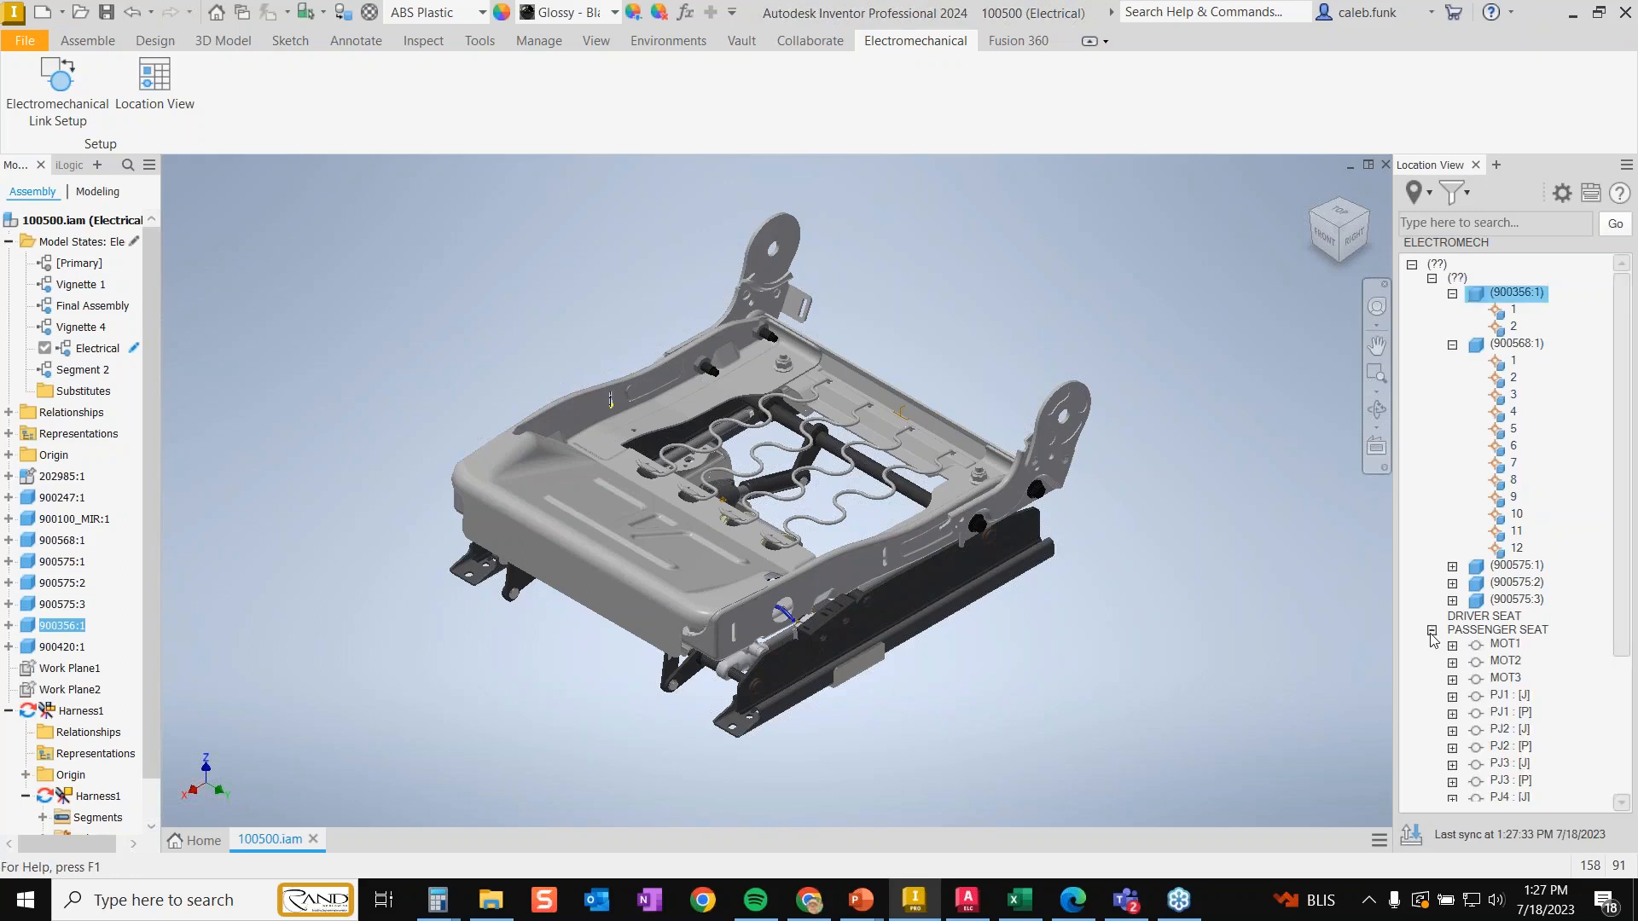
double_click(1506, 697)
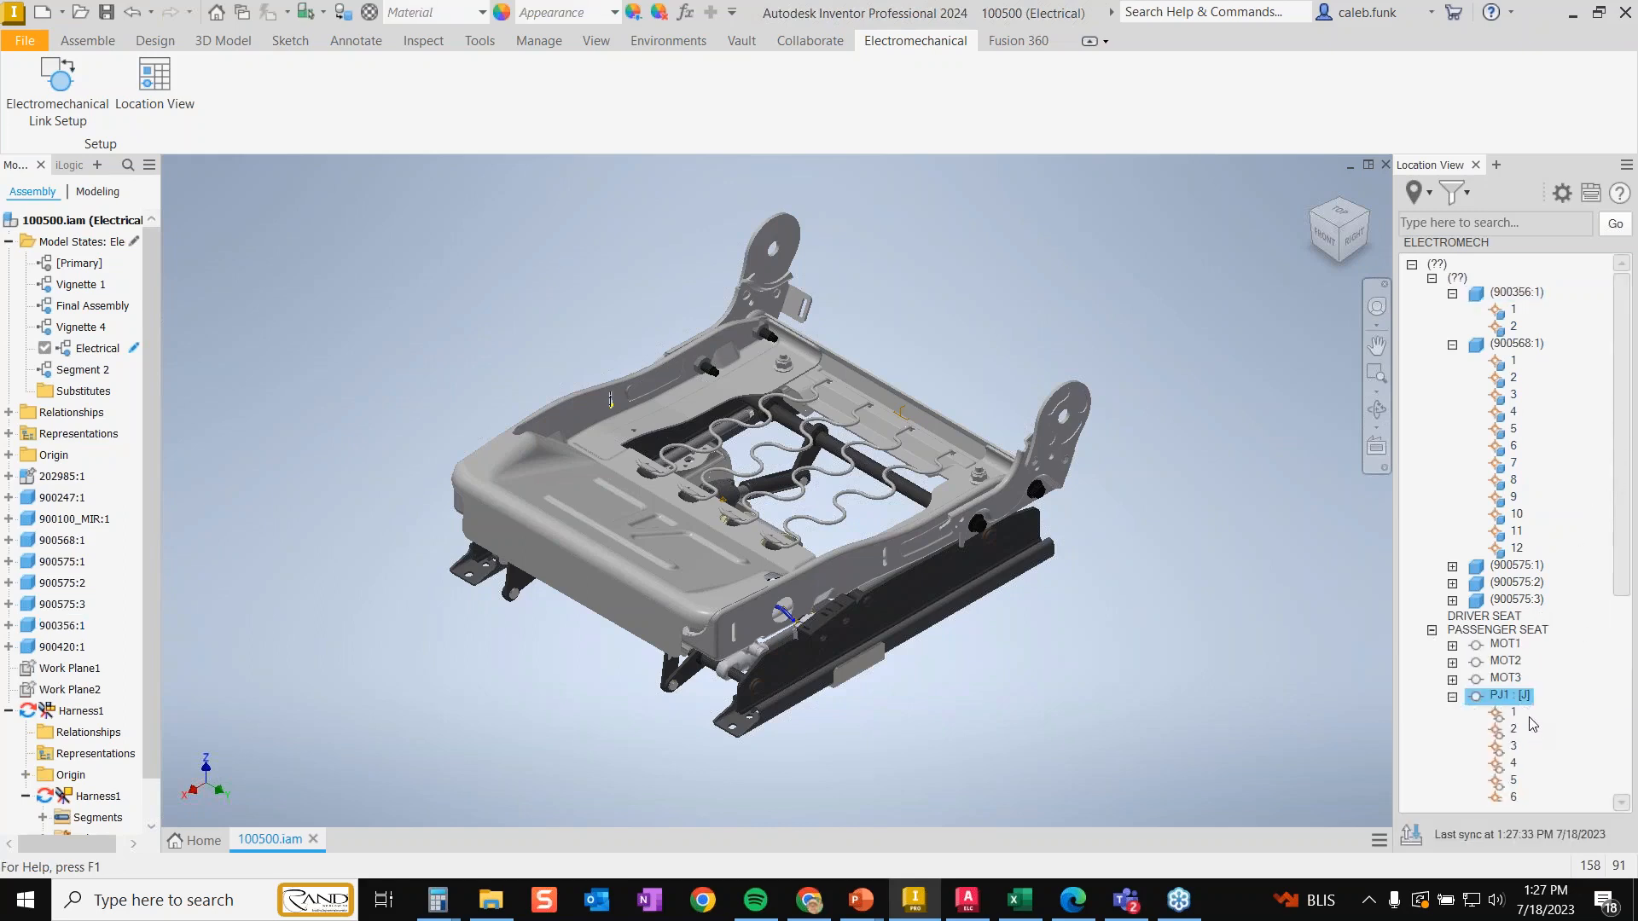
scroll(1531, 723, "down", 4)
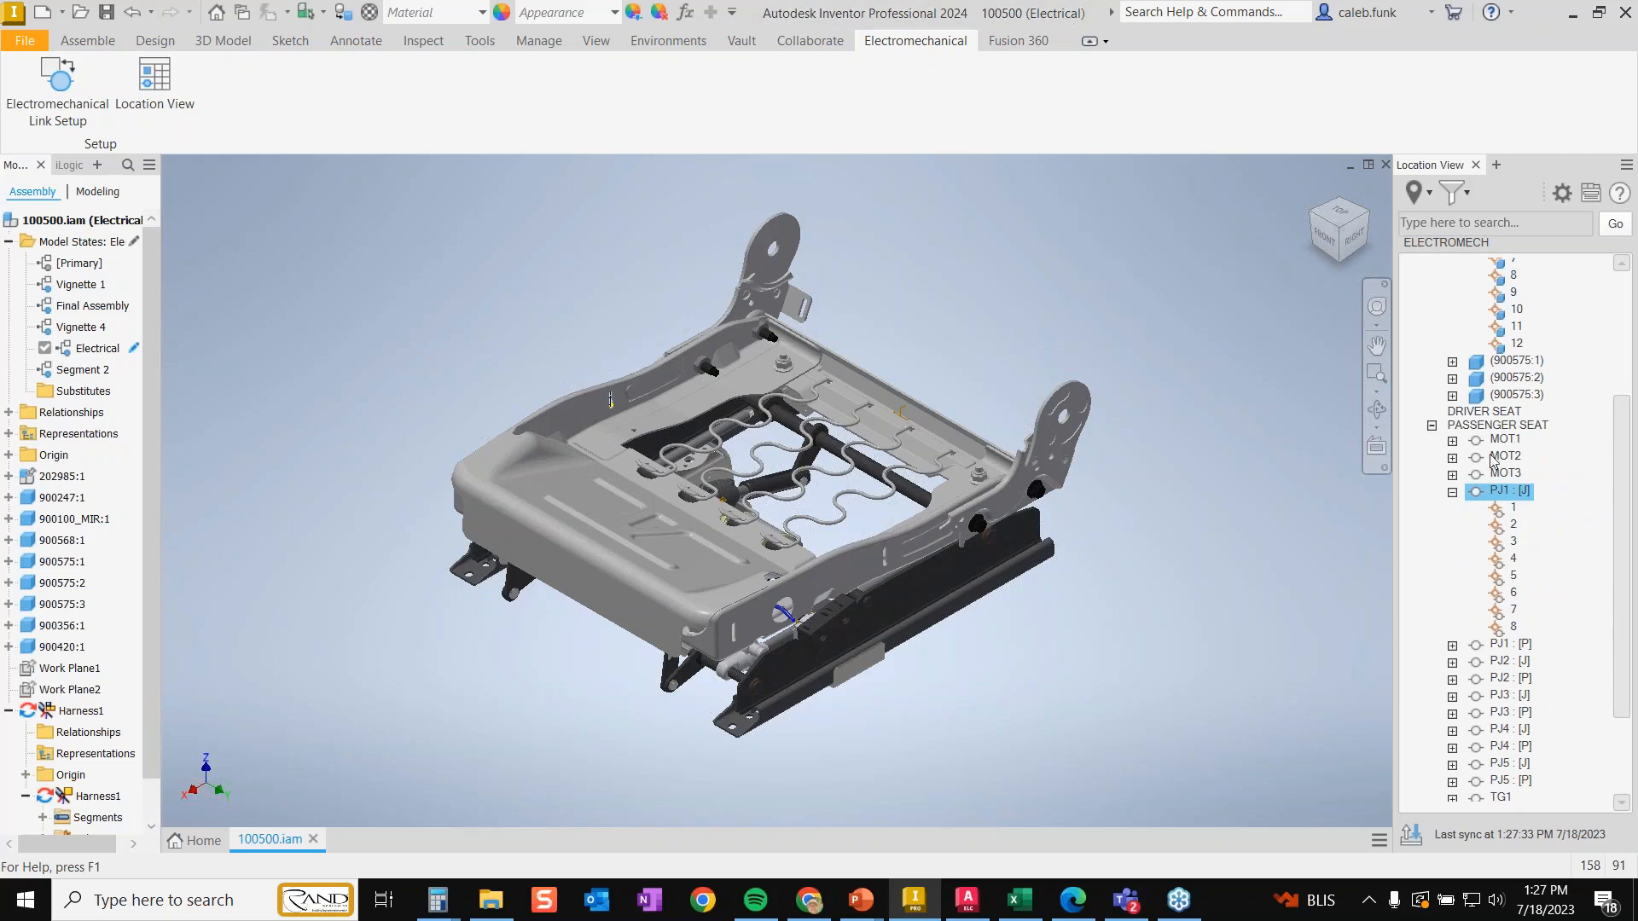
scroll(1493, 462, "up", 4)
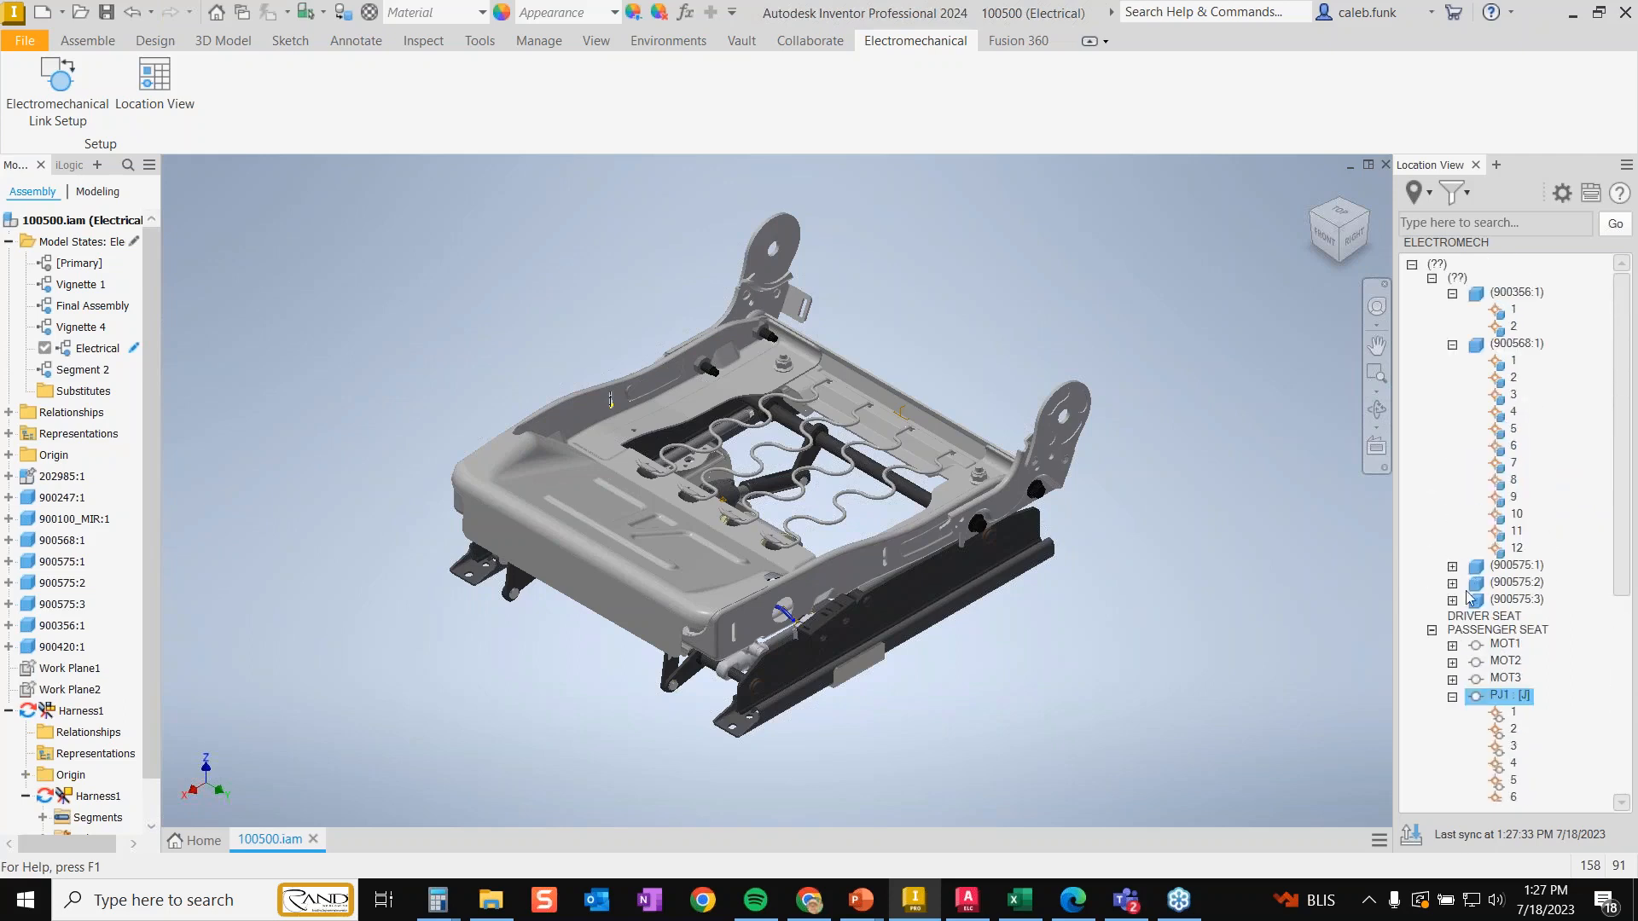
- Examine the motors and harness under the seat, collapse the PJ1 : [J] pin list, and check the pins of PJ1 : [P]
left_click(1376, 410)
left_click_drag(785, 571, 781, 290)
left_click_drag(767, 529, 520, 410)
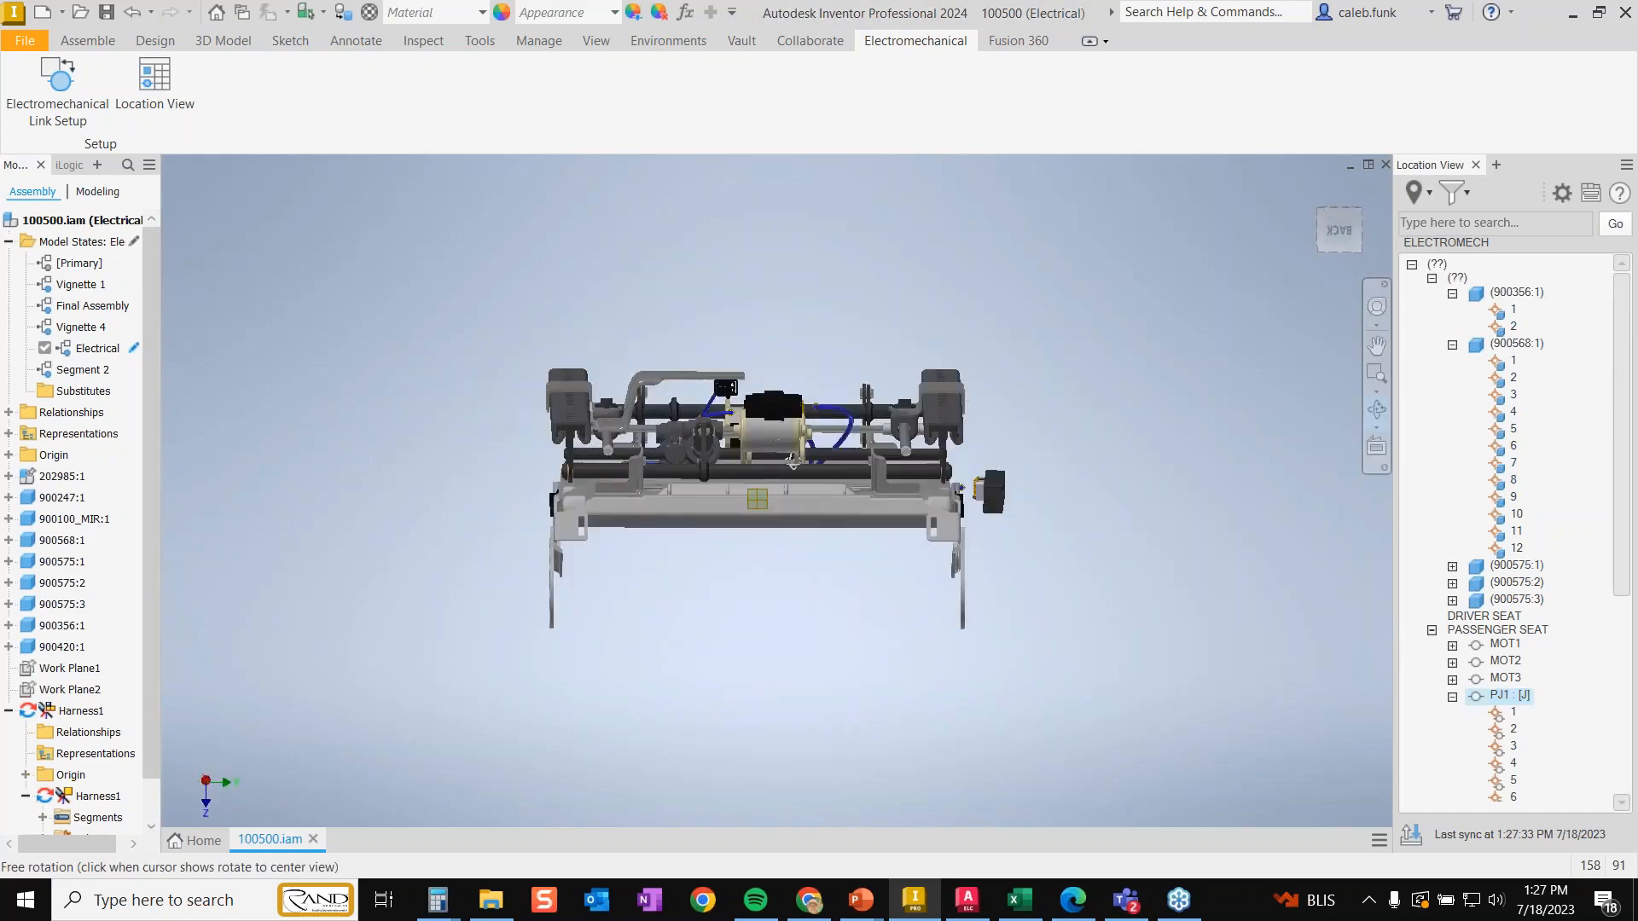
left_click_drag(793, 462, 653, 712)
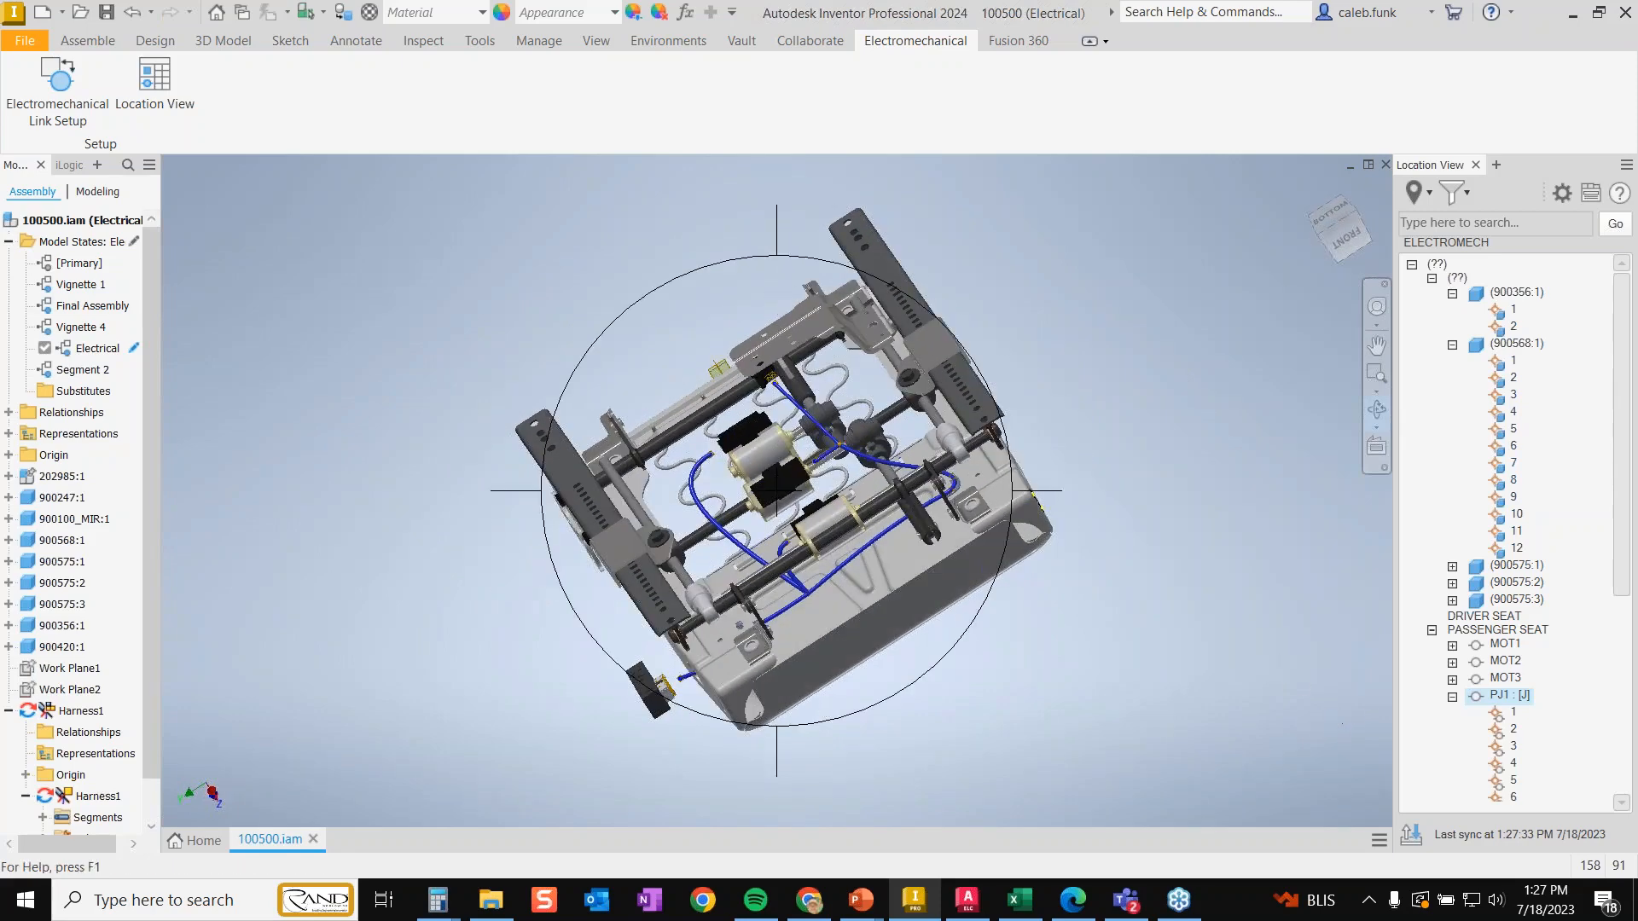
key("Escape")
left_click(1453, 697)
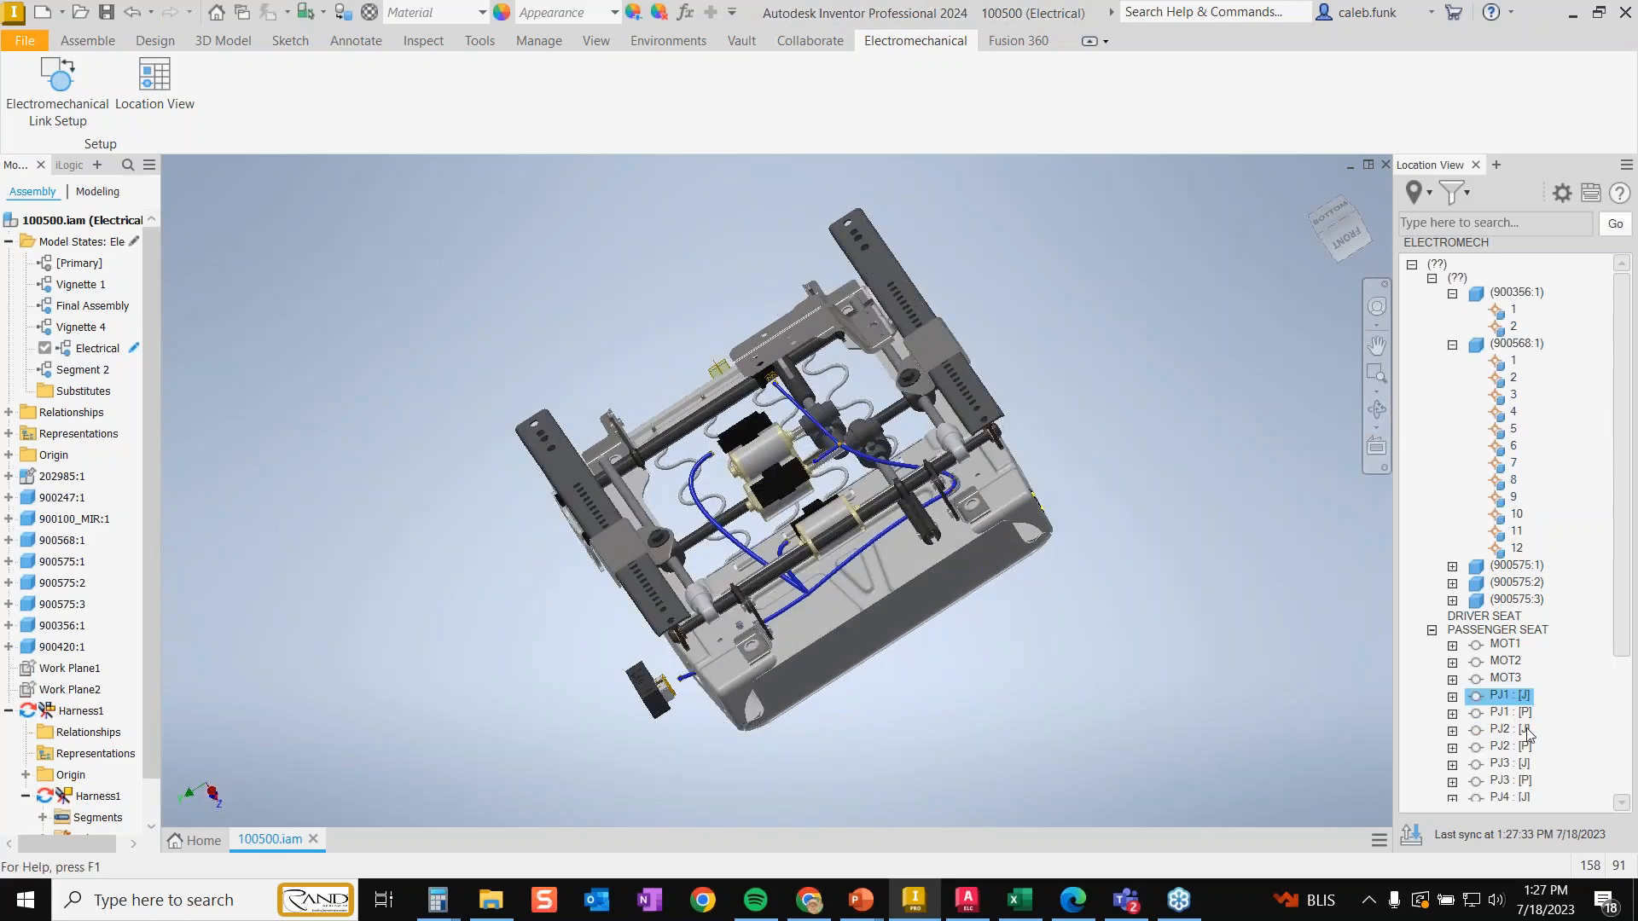
left_click(1518, 715)
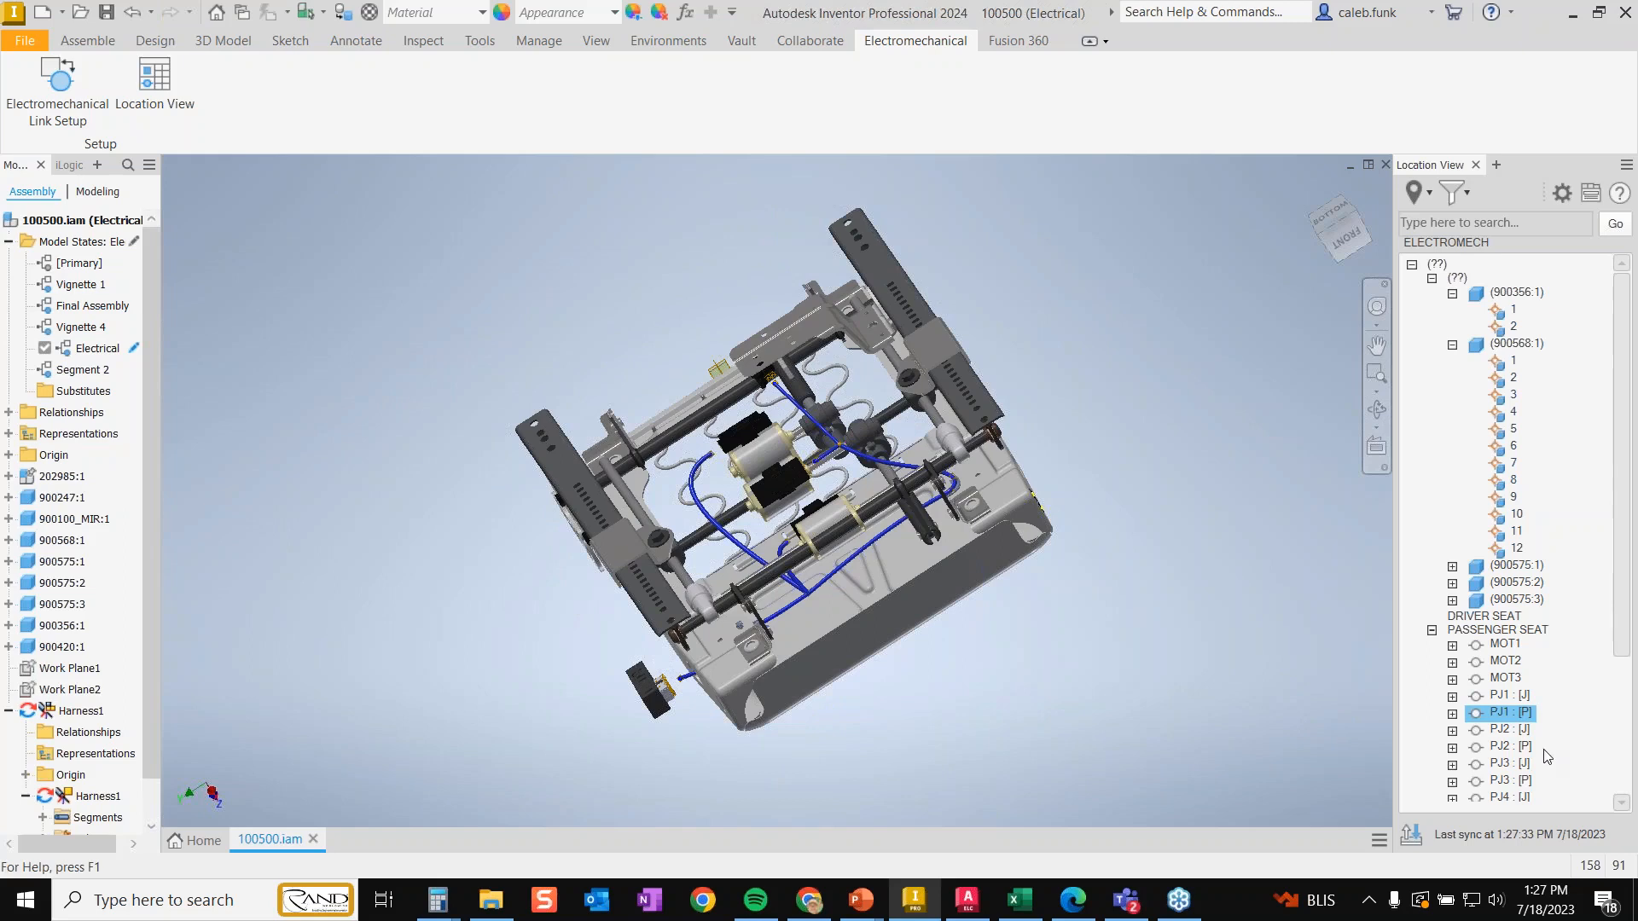
left_click(1453, 714)
left_click(1453, 714)
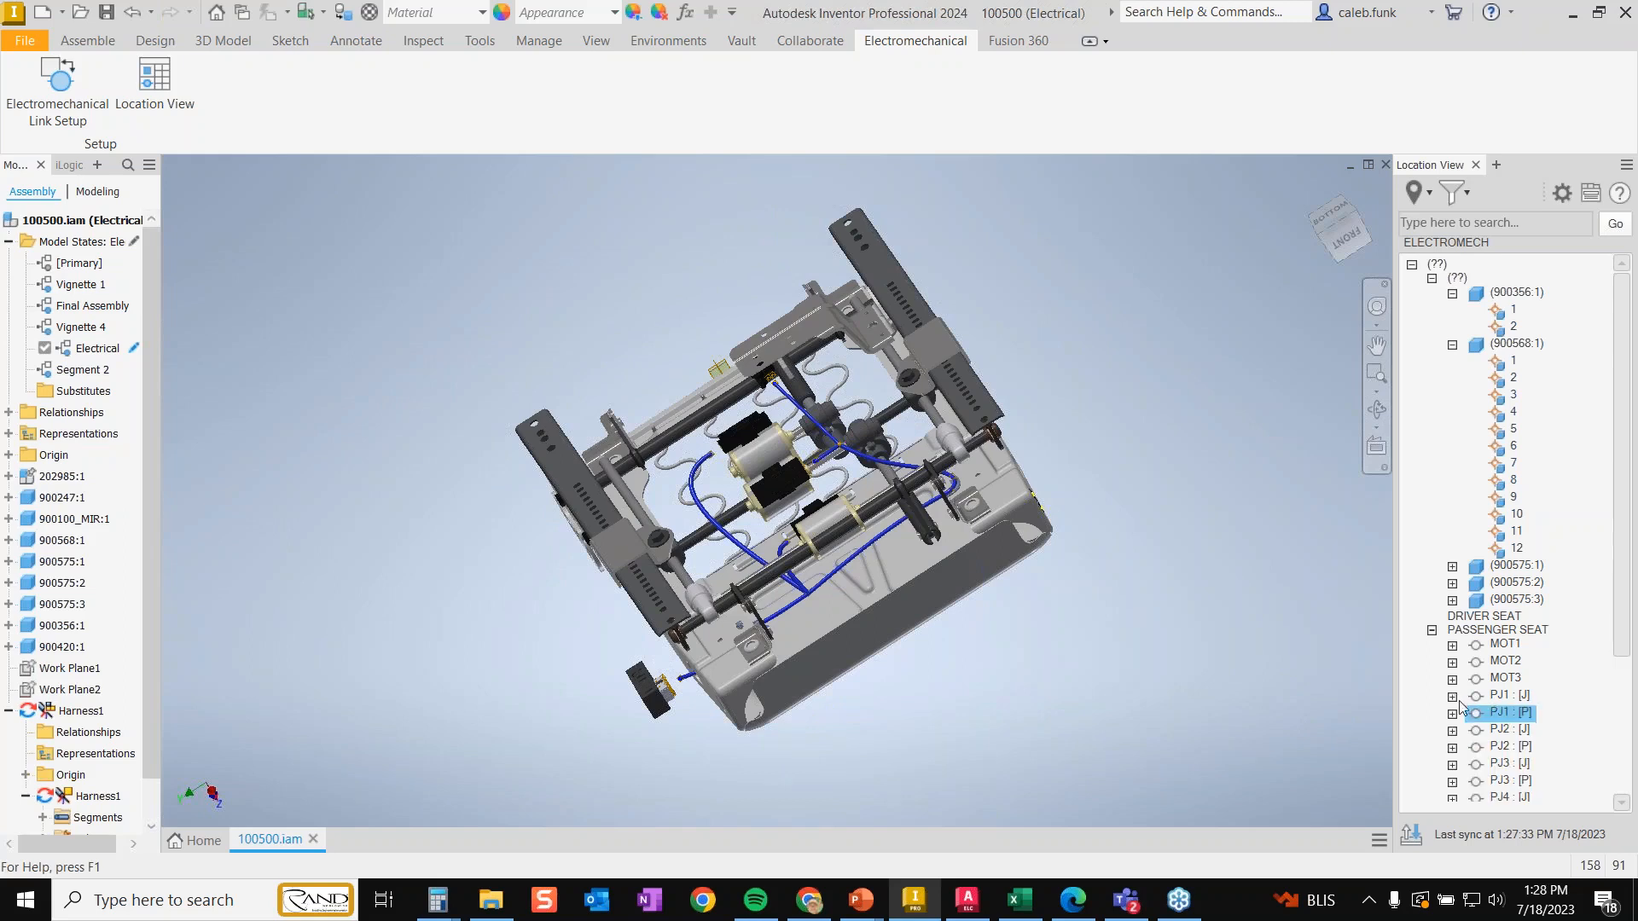
- Assign schematic connector PJ1 : [J] to the existing component 900568:1 beside the seat frame in the assembly
right_click(1504, 696)
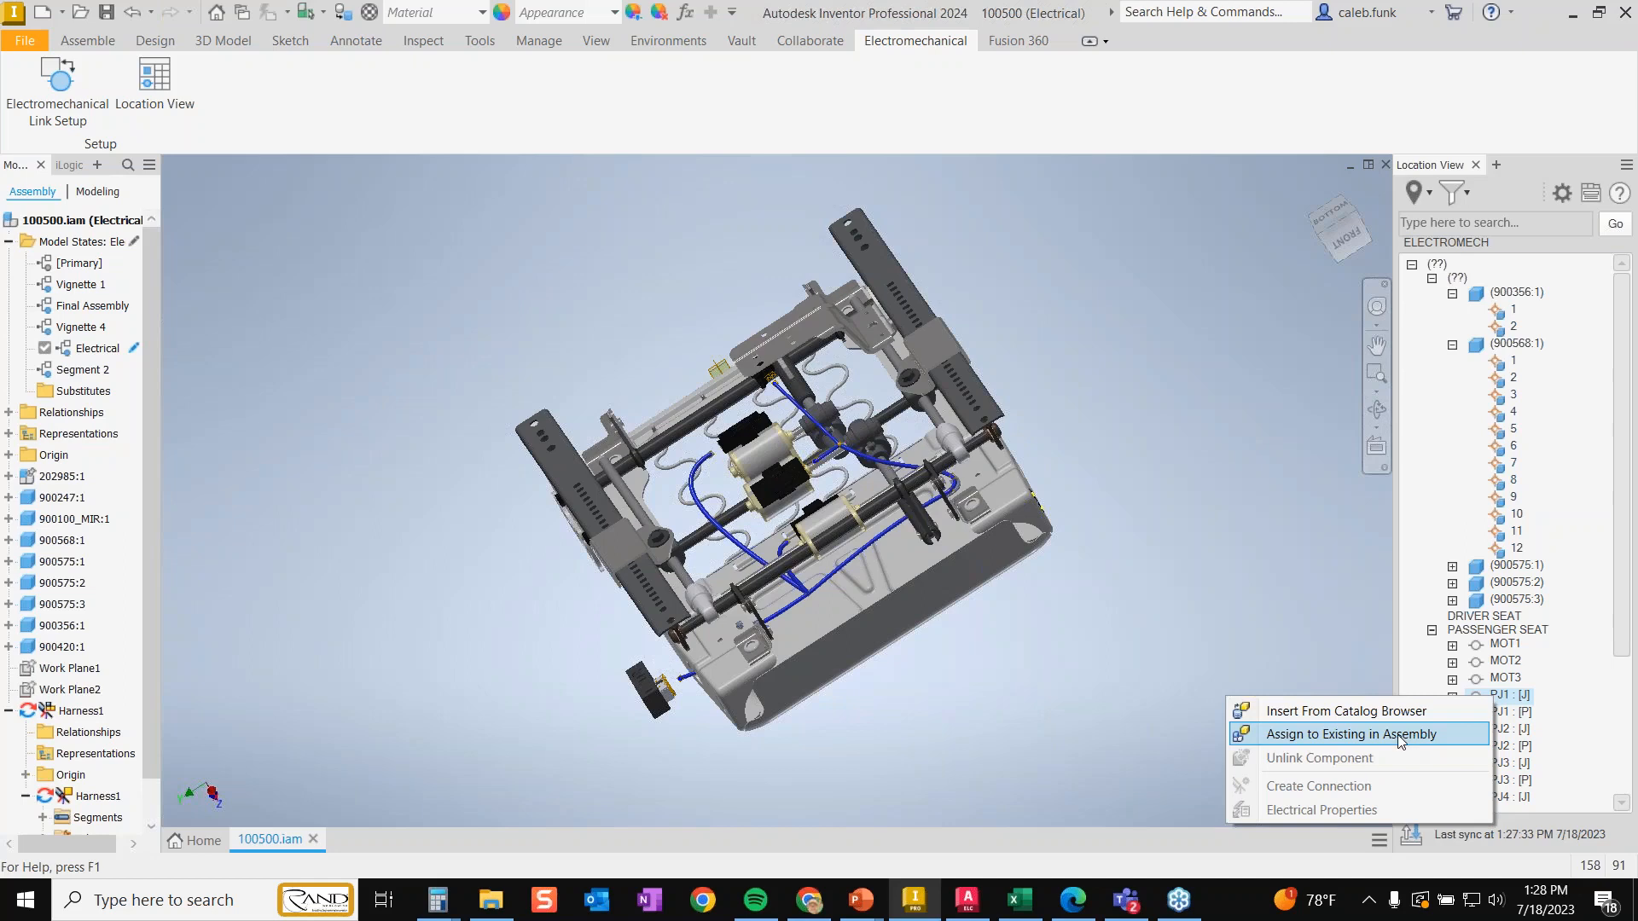
left_click(1402, 735)
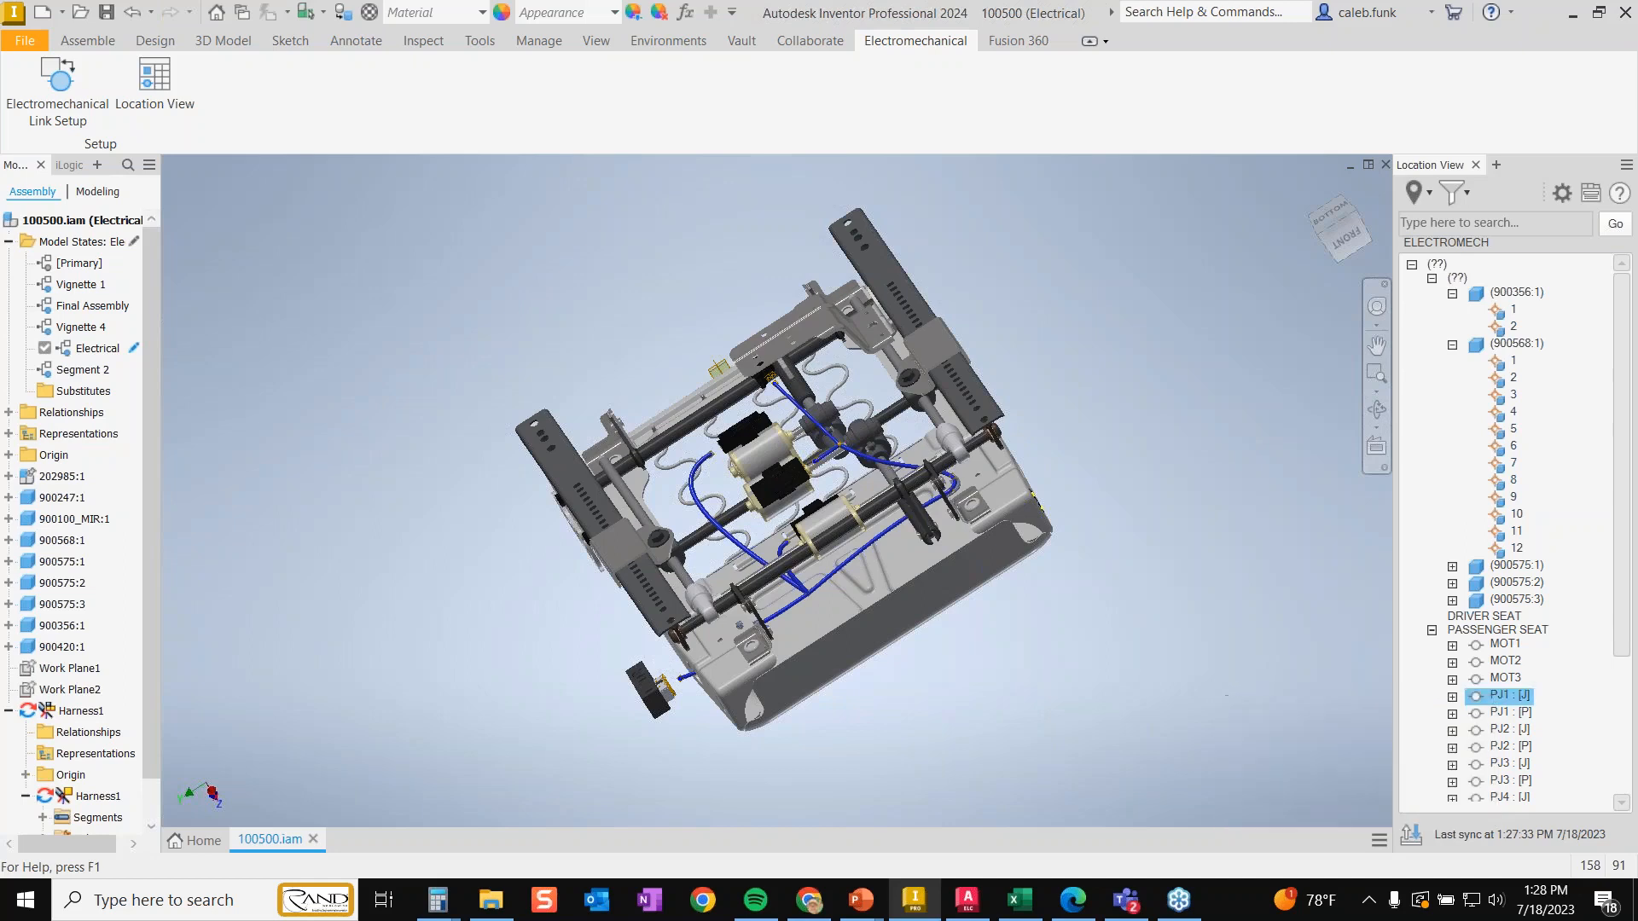
left_click(679, 701)
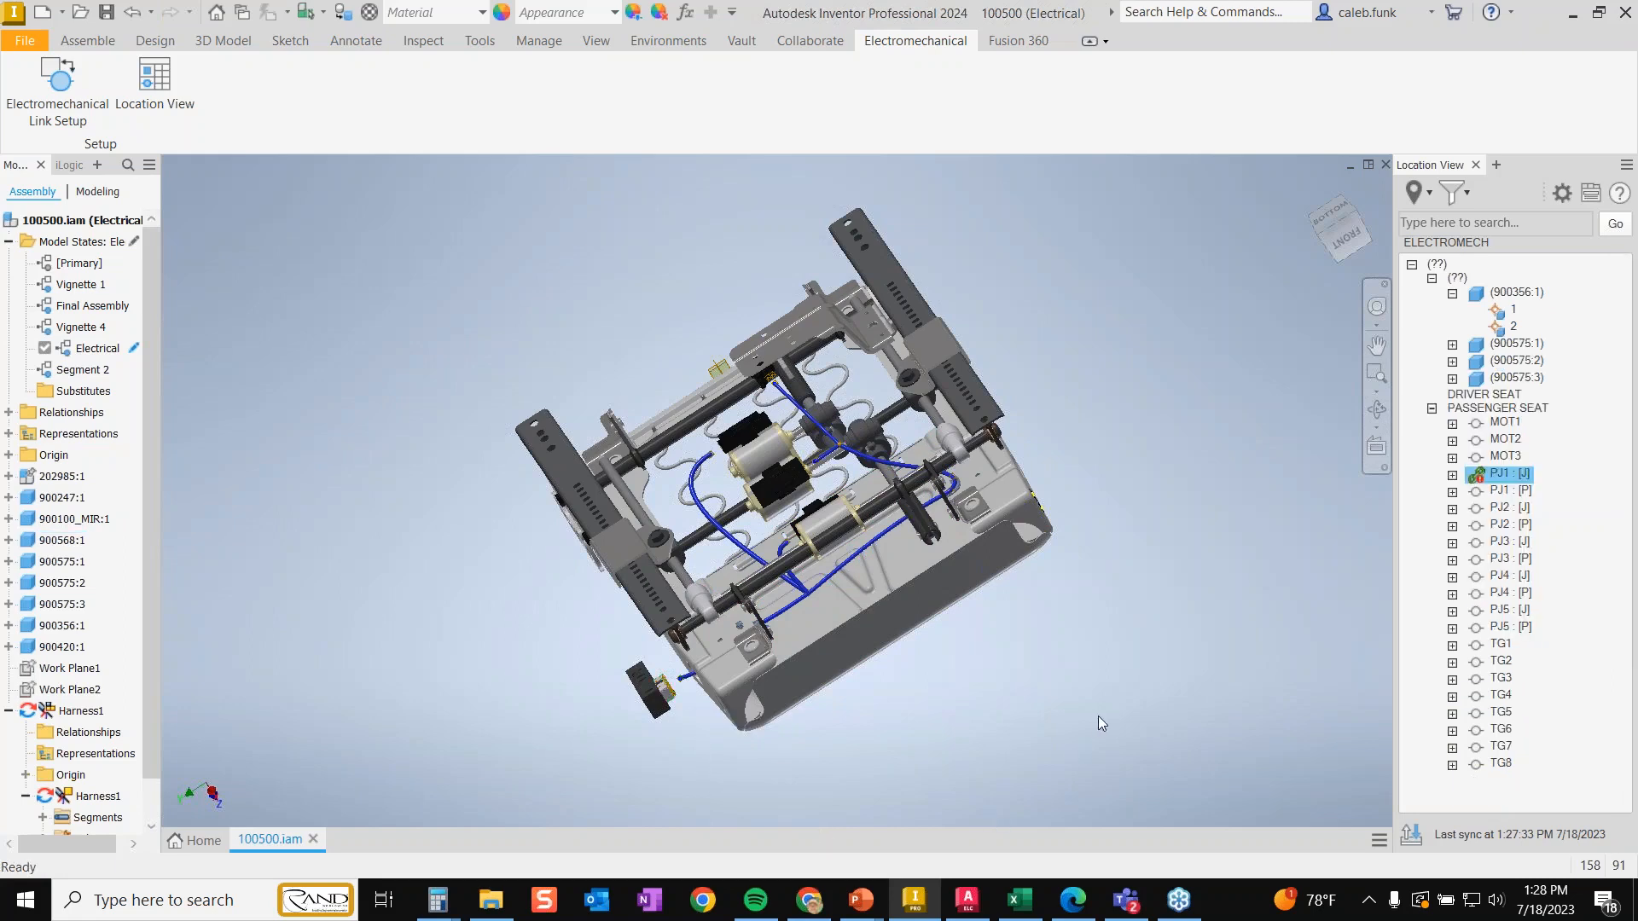
- Check the linked pins of PJ1 : [J], then collapse its pin list and that of 900356:1
left_click(1452, 475)
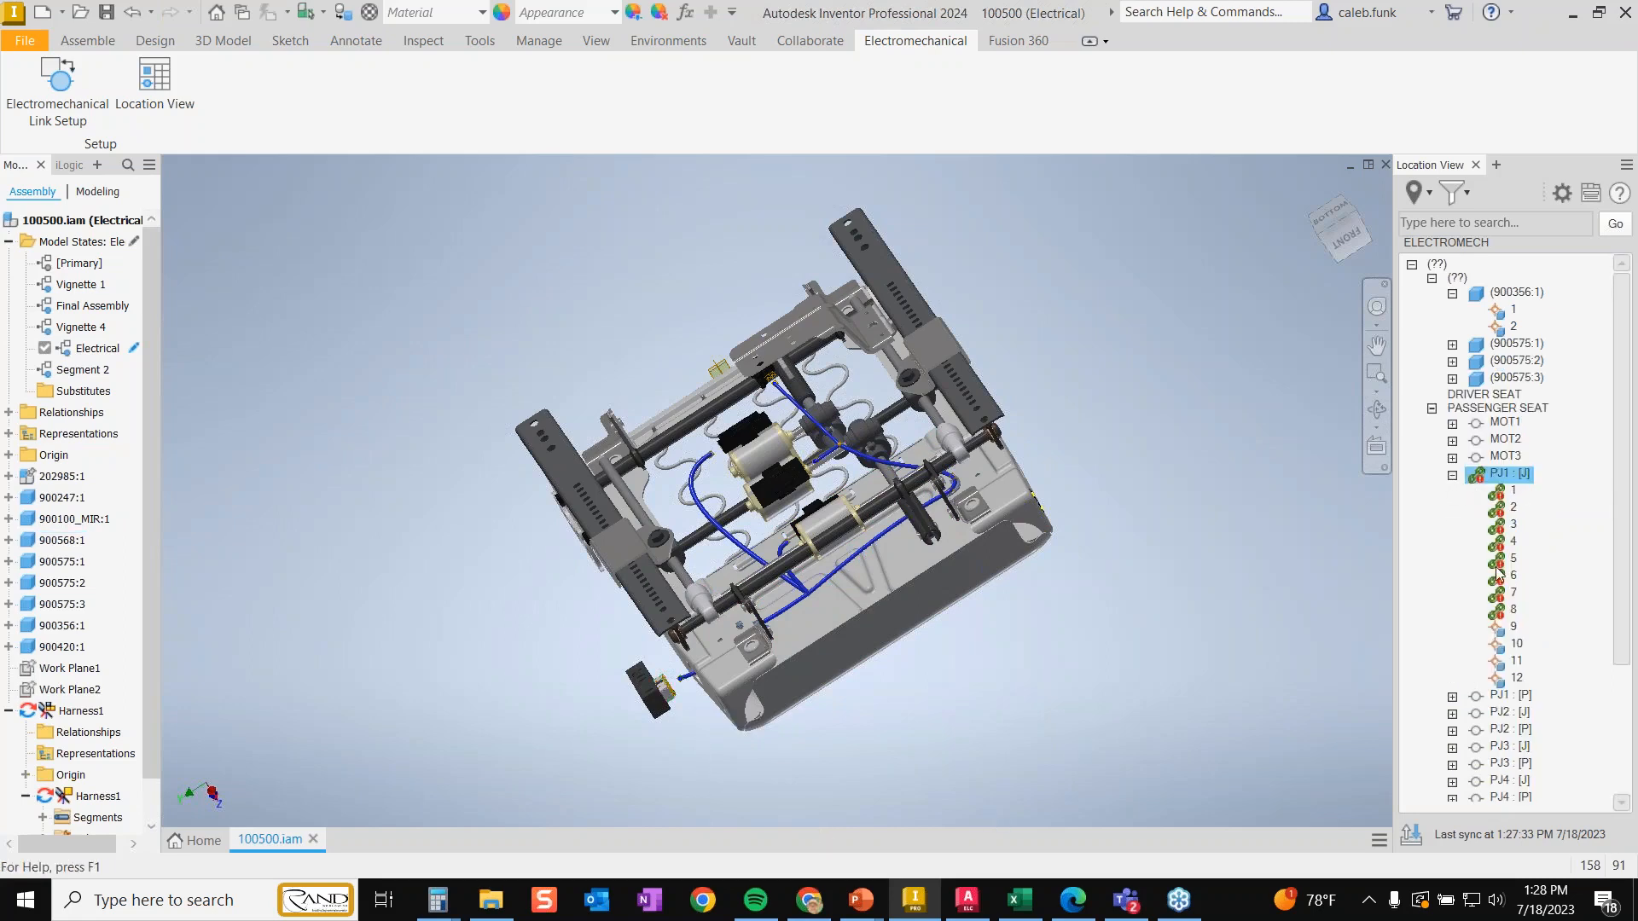
left_click(1452, 475)
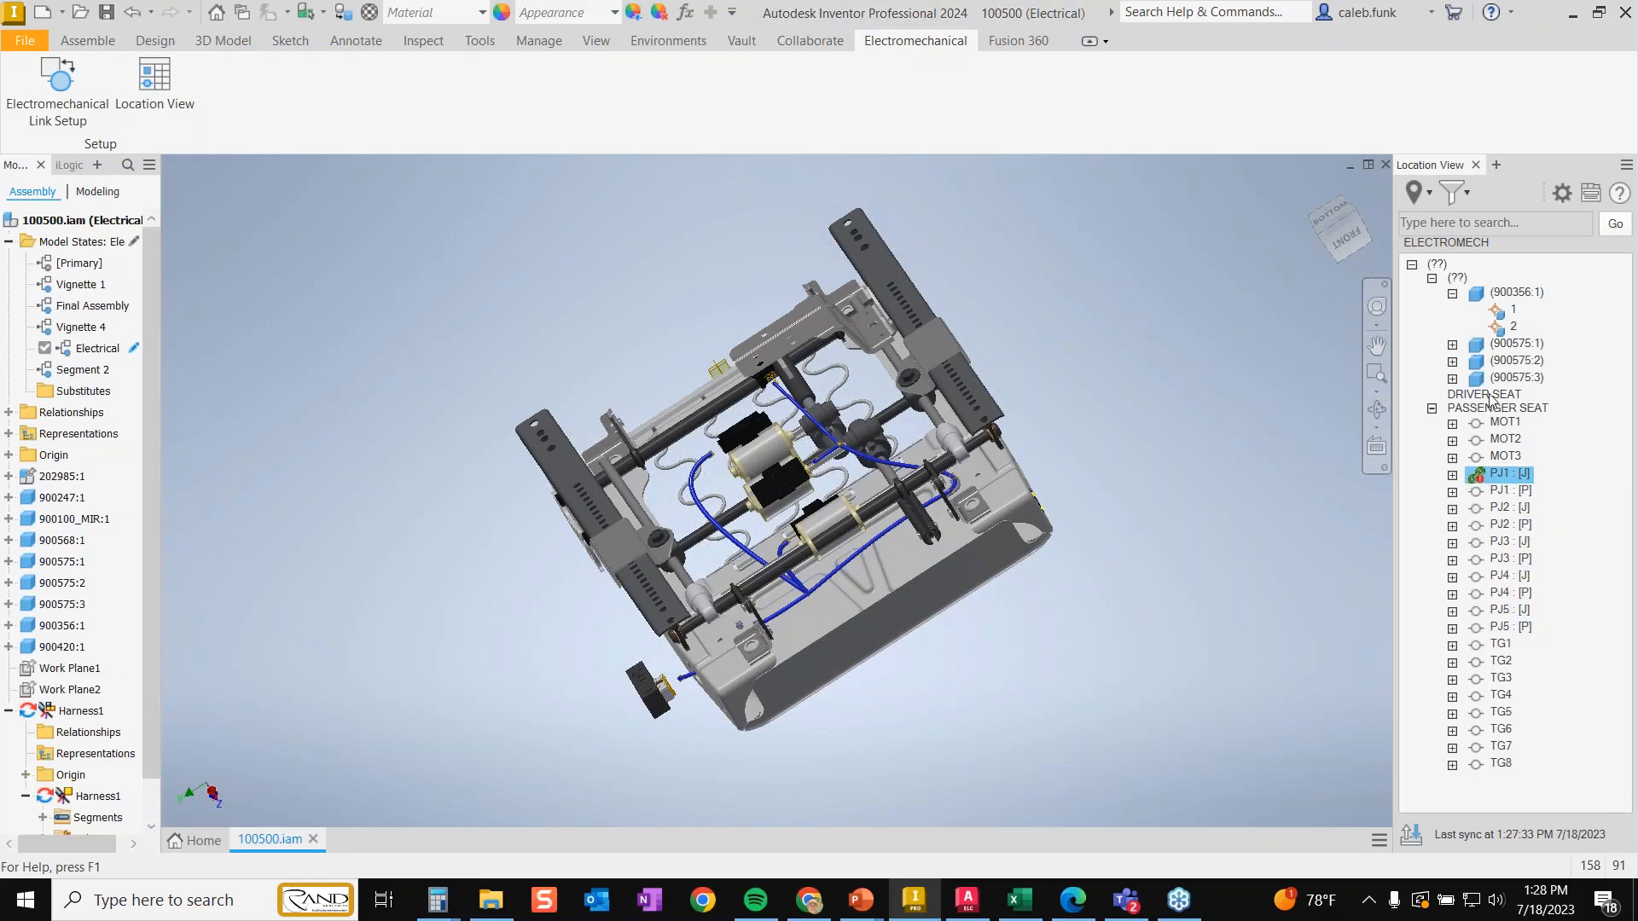
left_click(1452, 292)
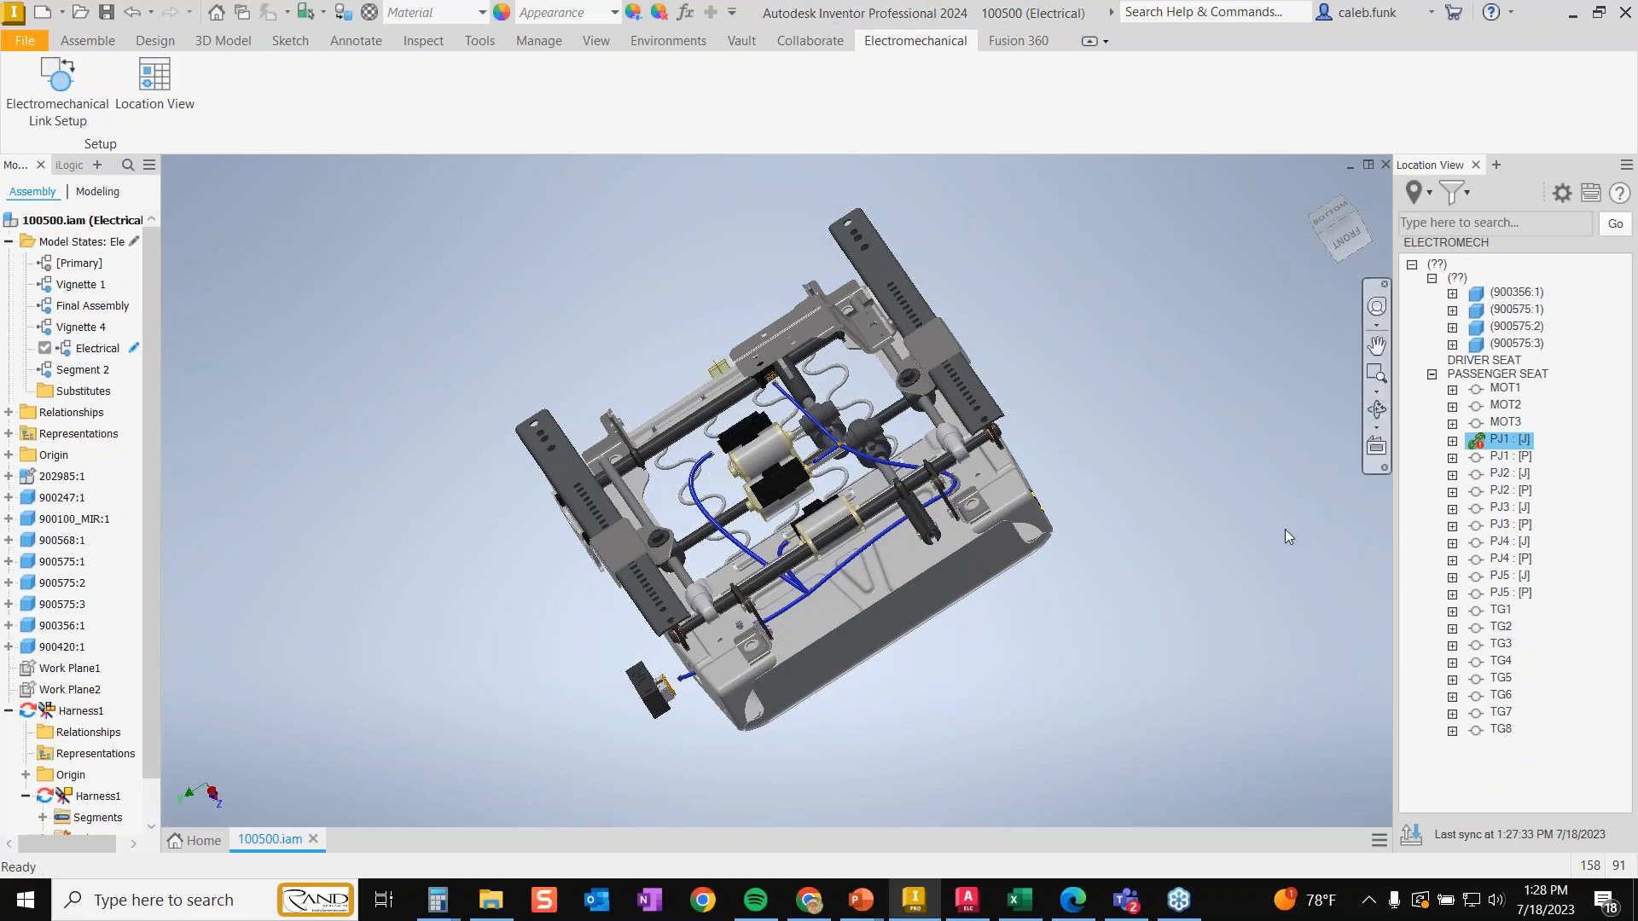
- Assign PJ2 : [J] to the existing connector 900575:2 on the motor nearest the seat pan, and check its linked pins
left_click(1452, 475)
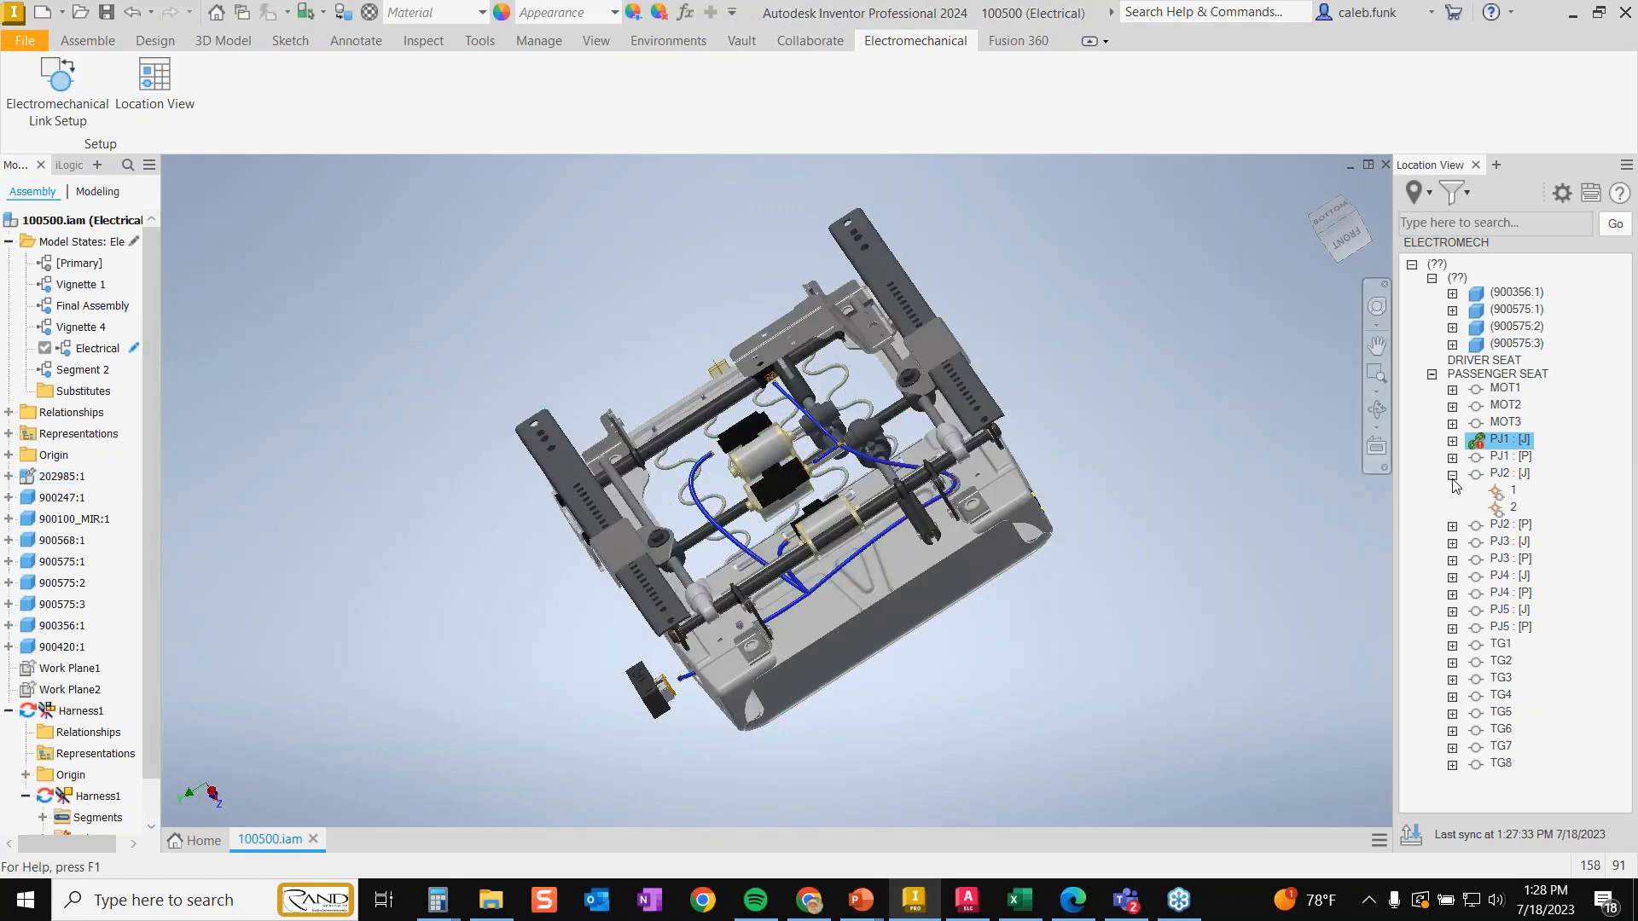
left_click(1507, 481)
right_click(1499, 471)
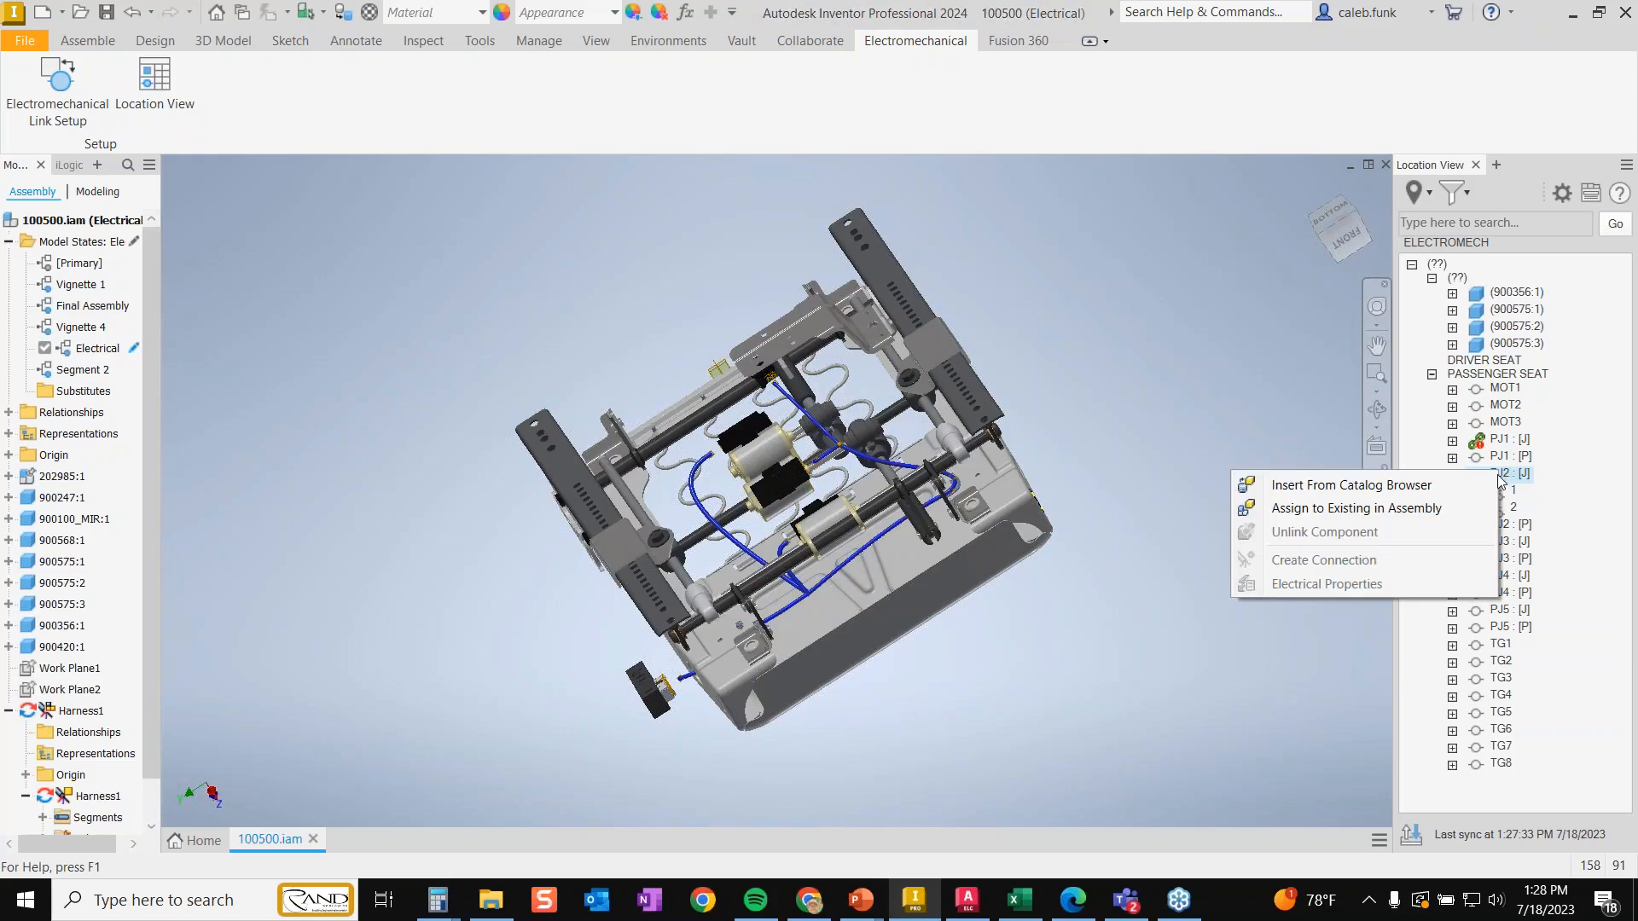
left_click(1400, 509)
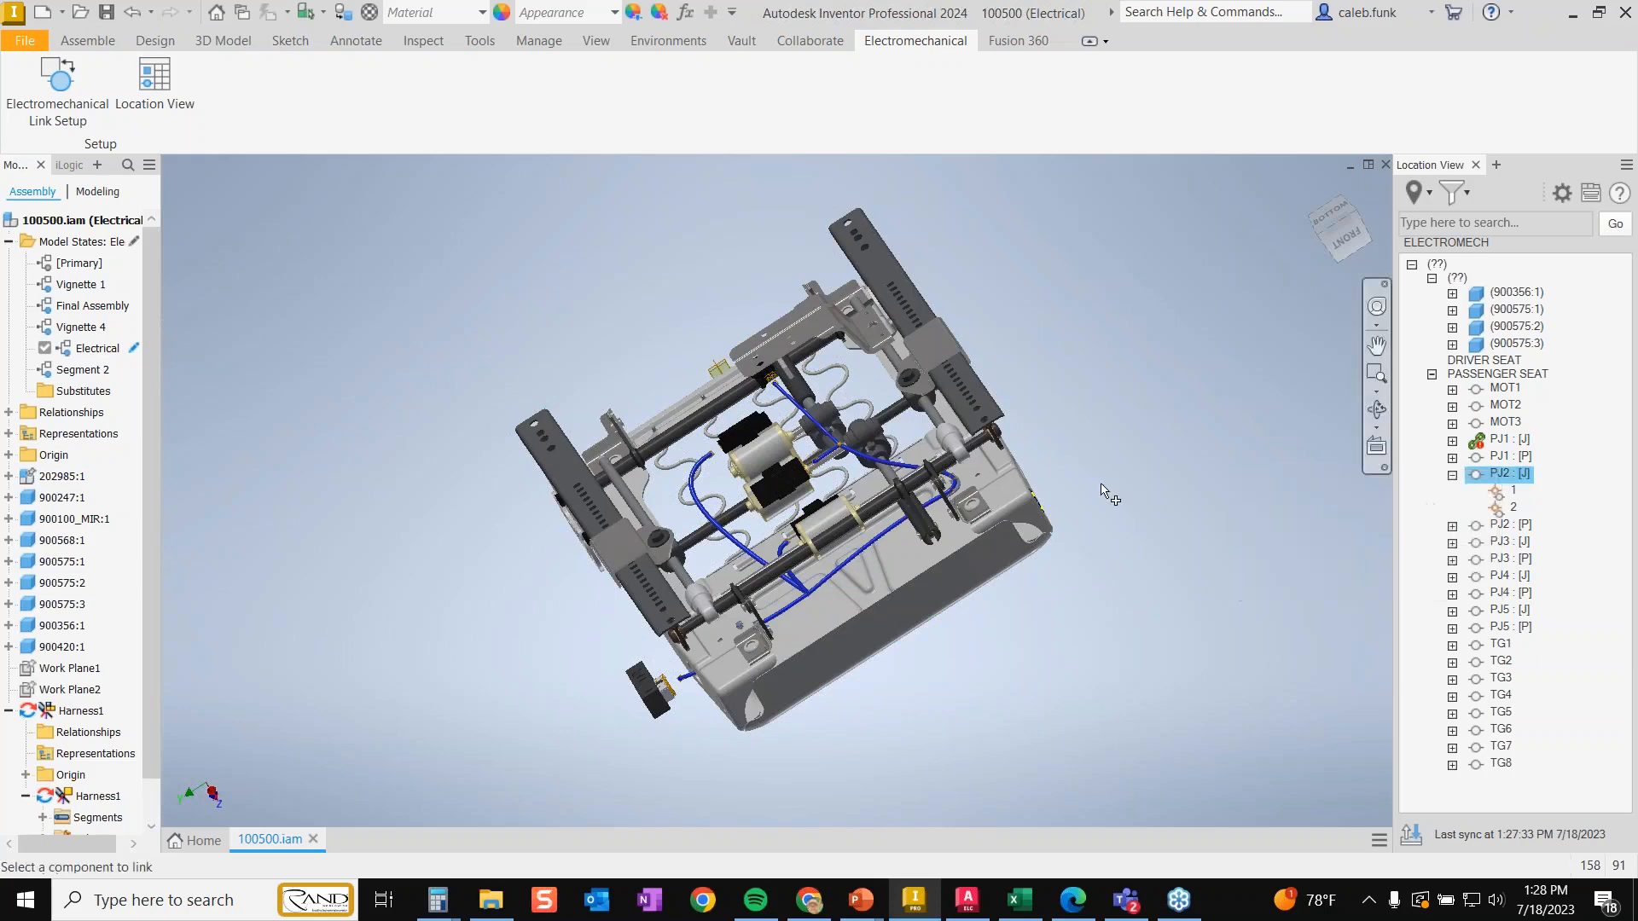
scroll(807, 485, "up", 3)
scroll(806, 484, "up", 3)
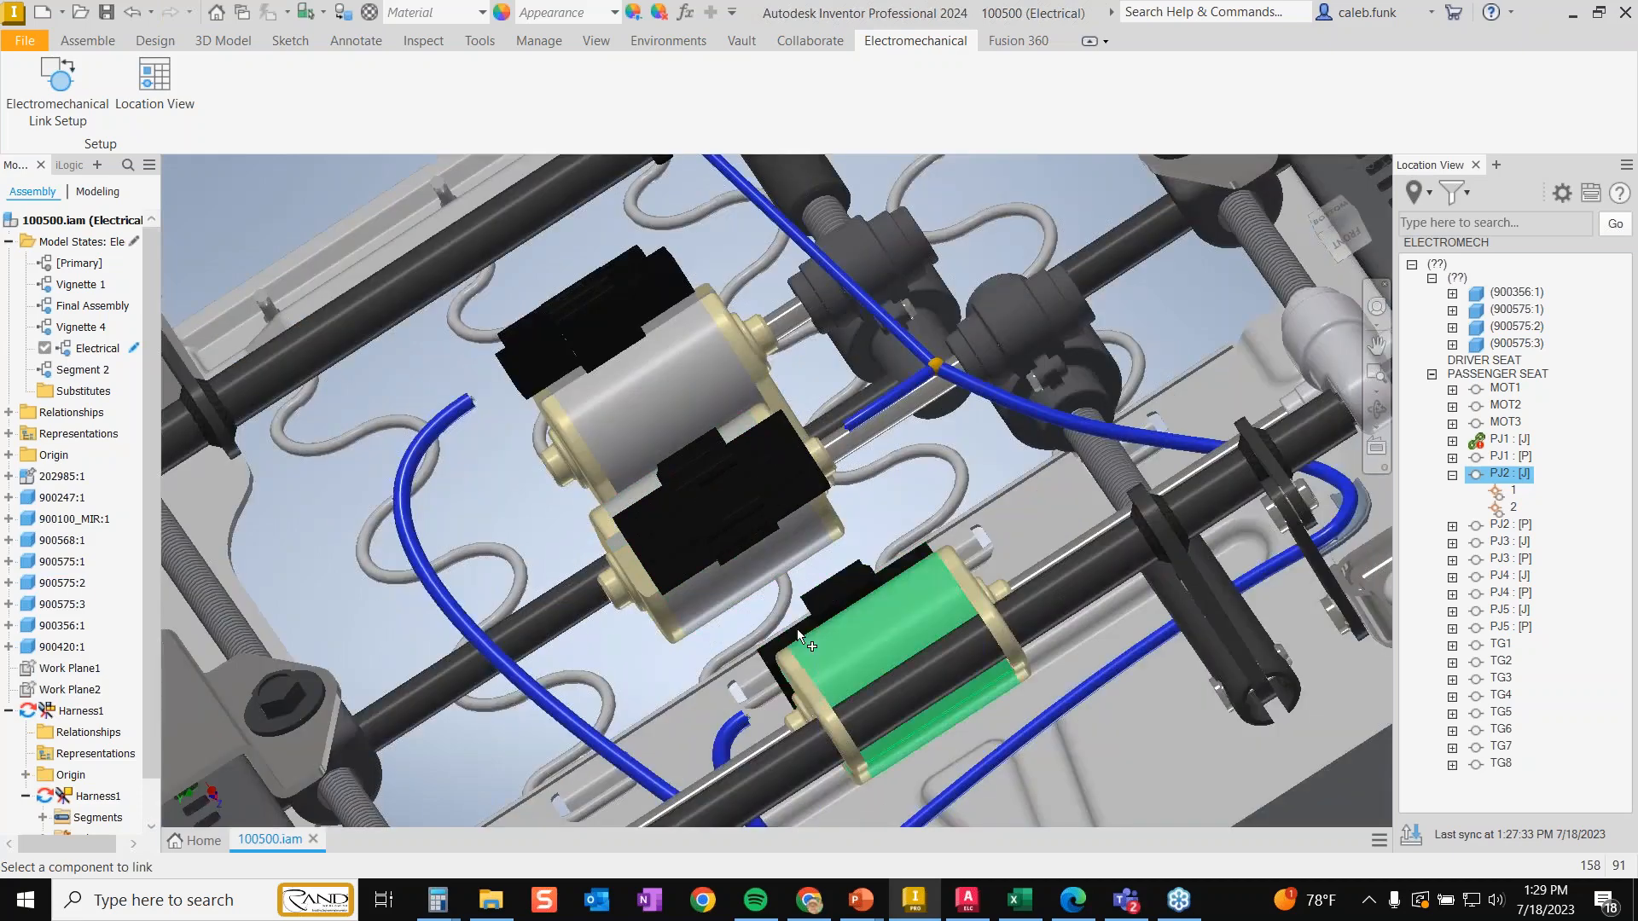
left_click(771, 659)
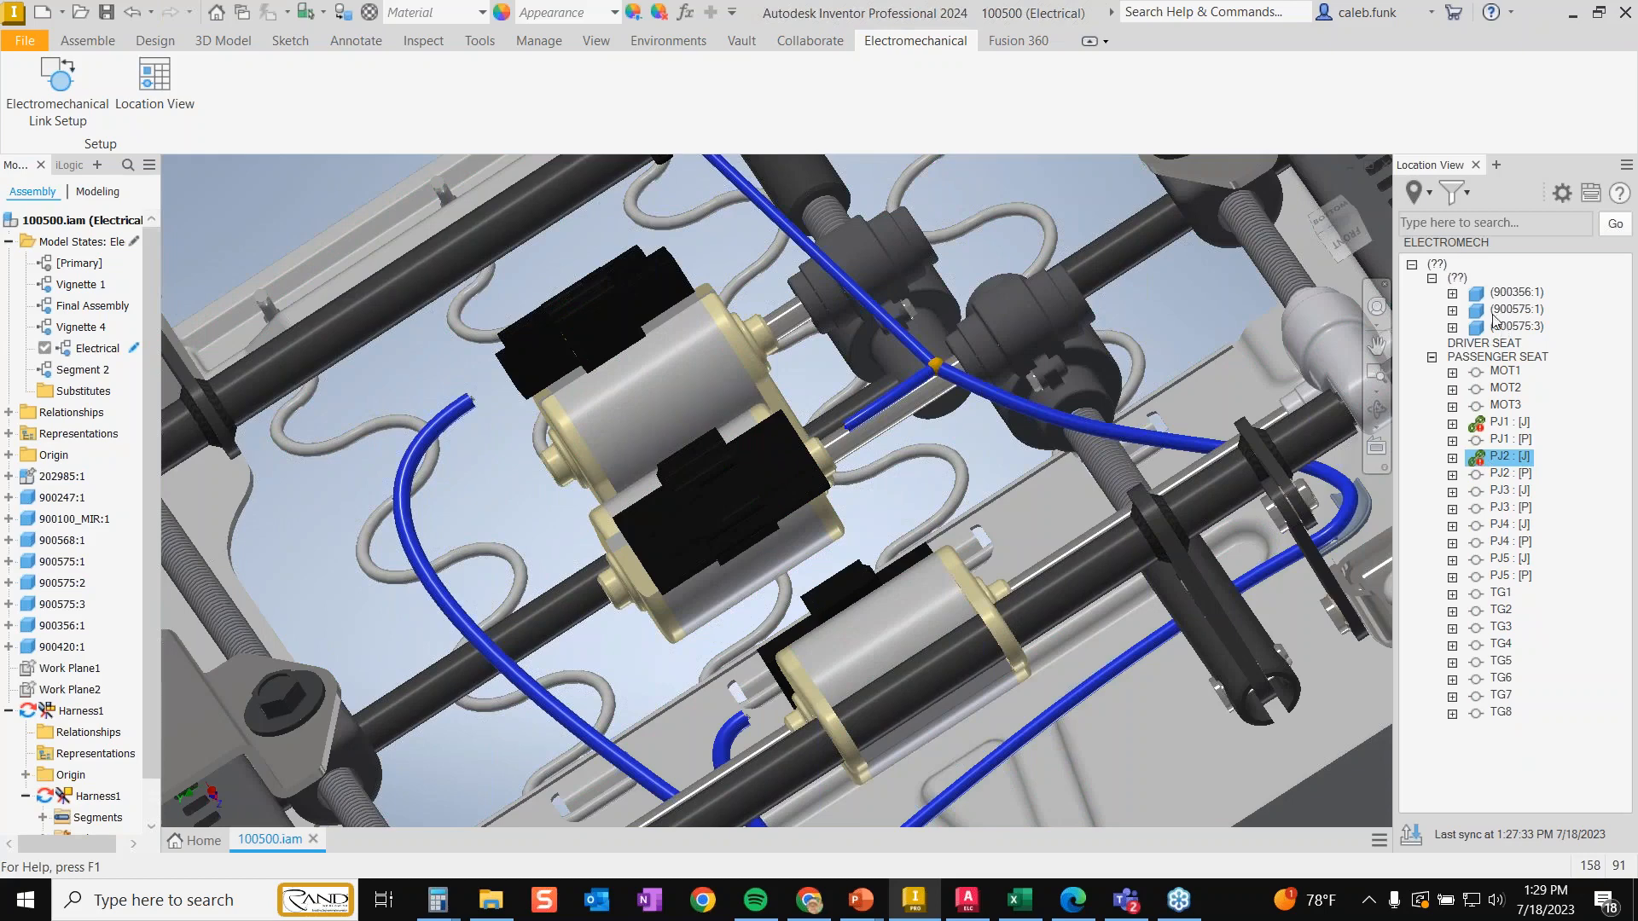
left_click(1453, 458)
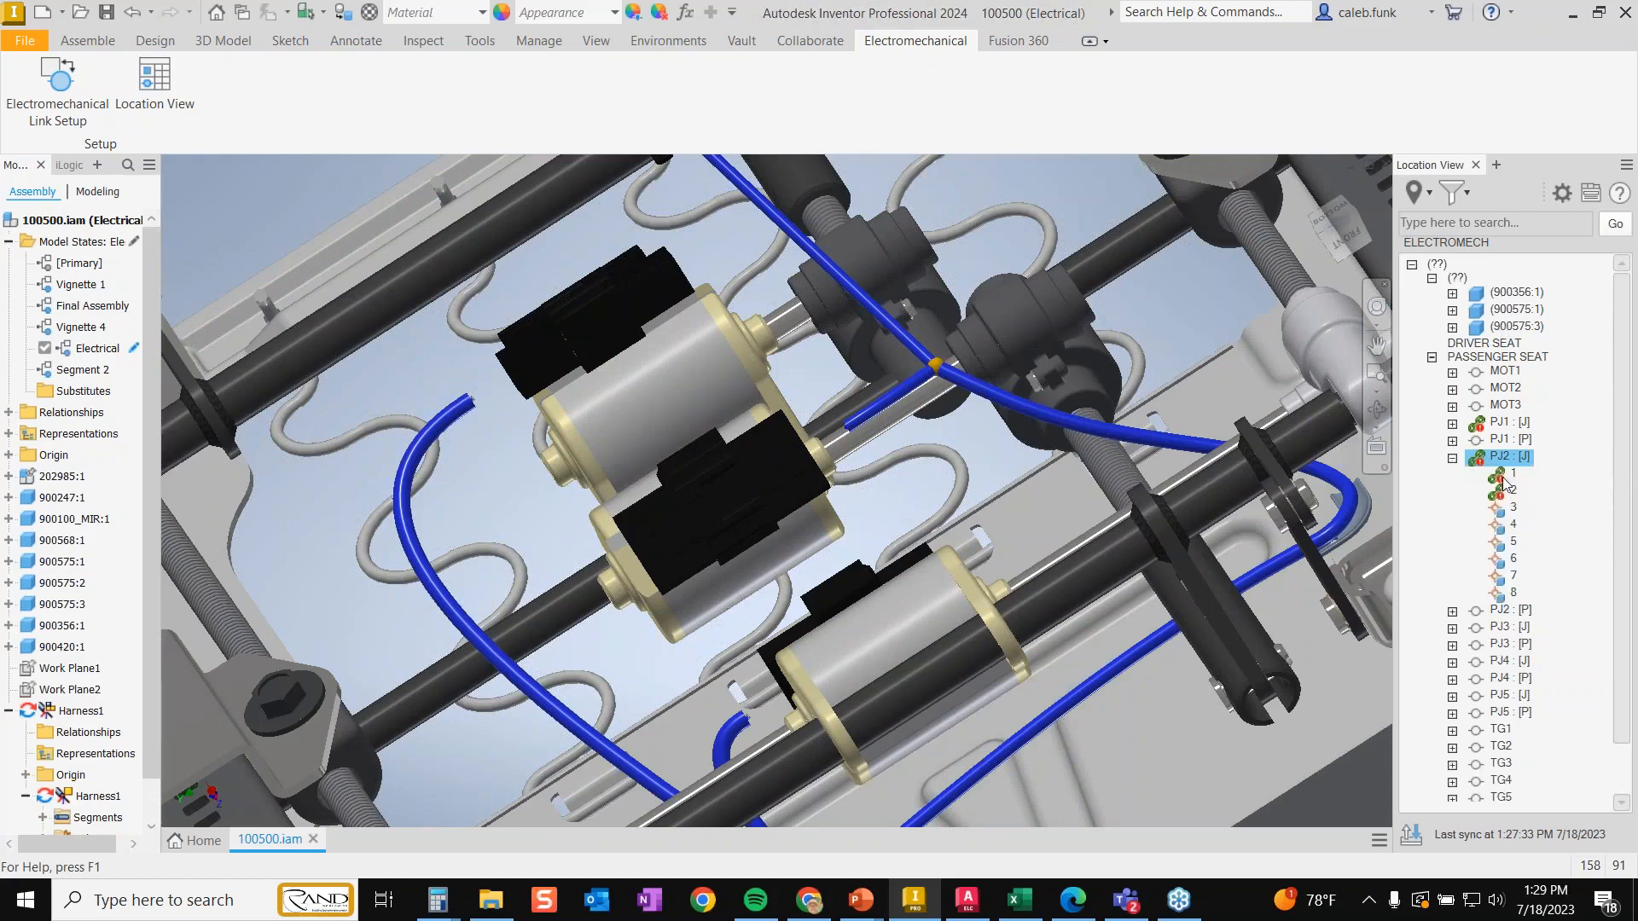
left_click(1453, 458)
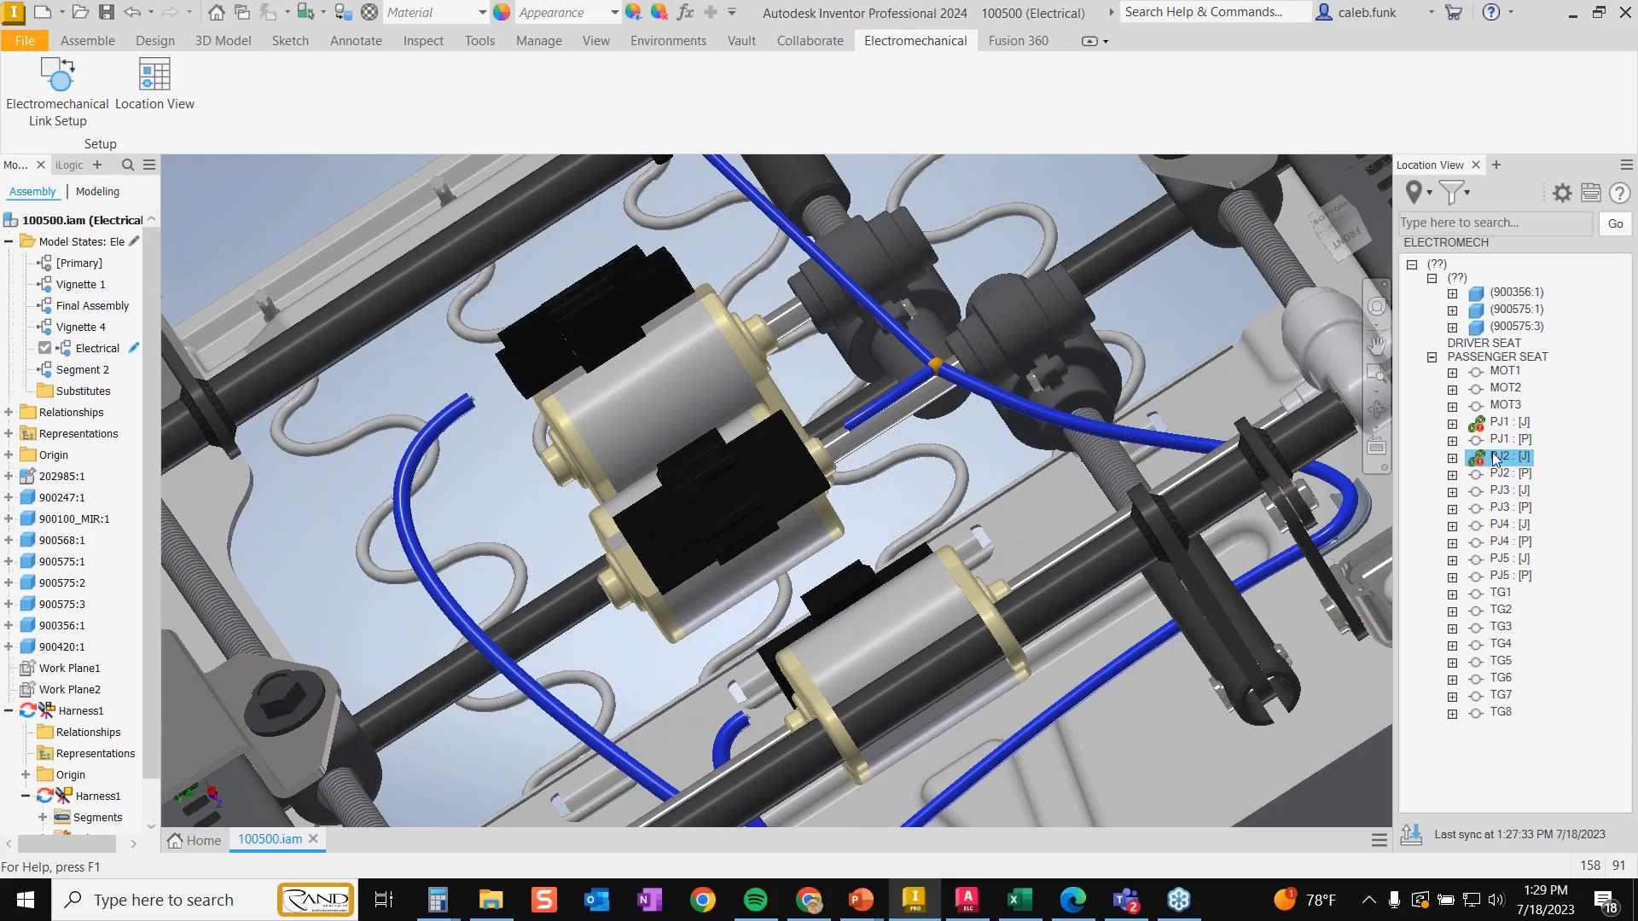
- Assign PJ3 : [J] to the existing connector 900575:3 on the middle motor under the seat
left_click(1510, 494)
right_click(1510, 495)
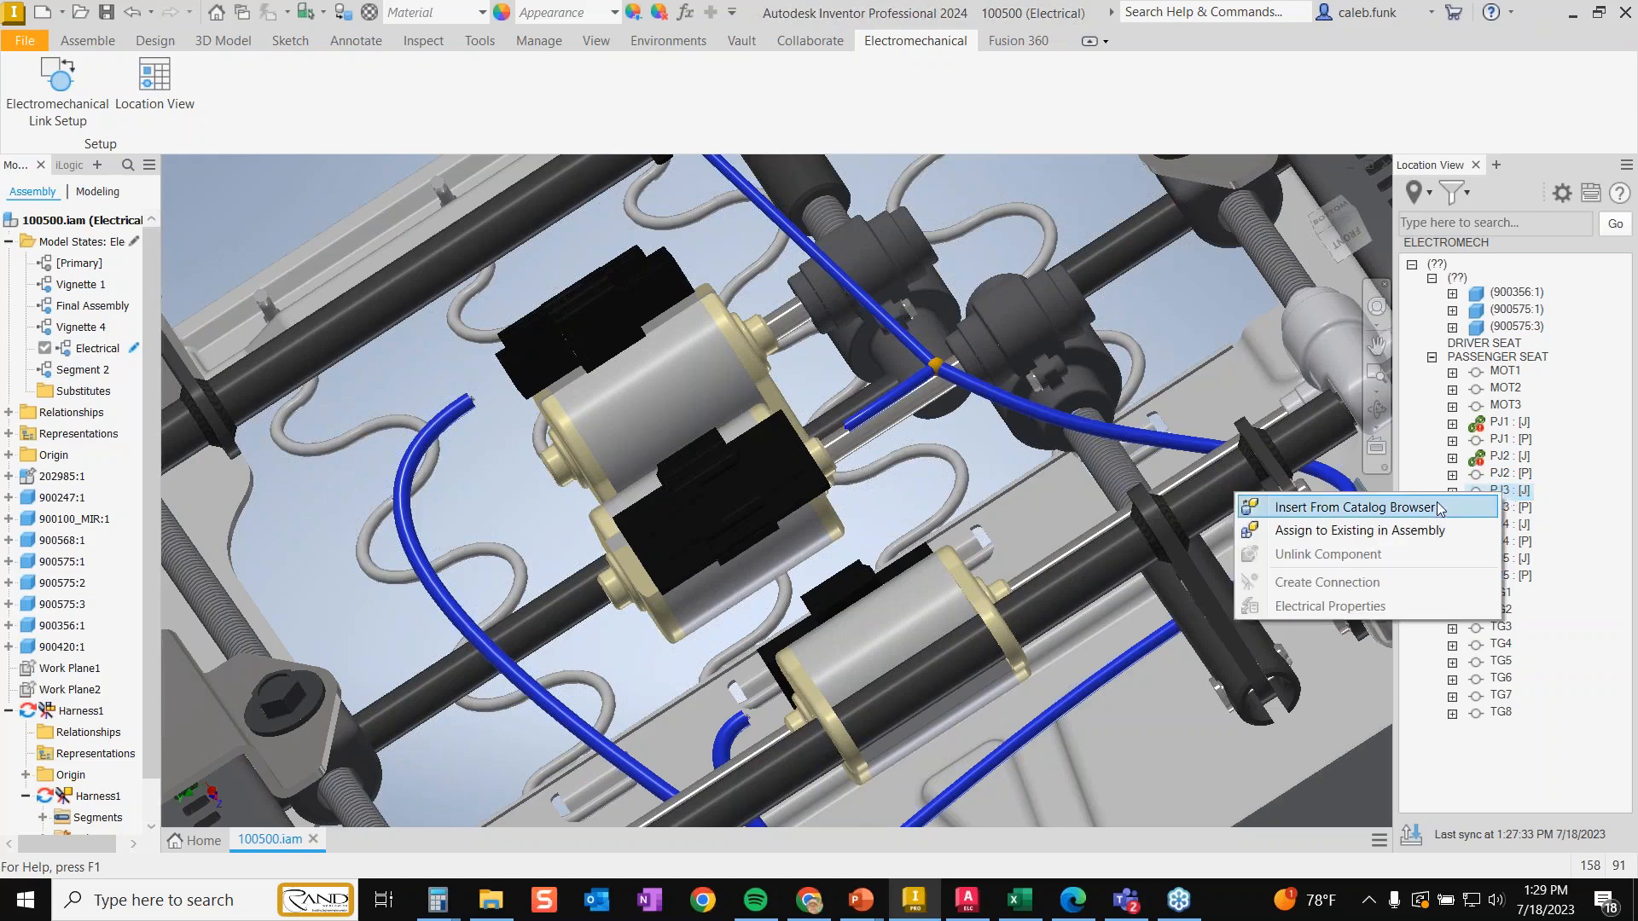
left_click(1418, 531)
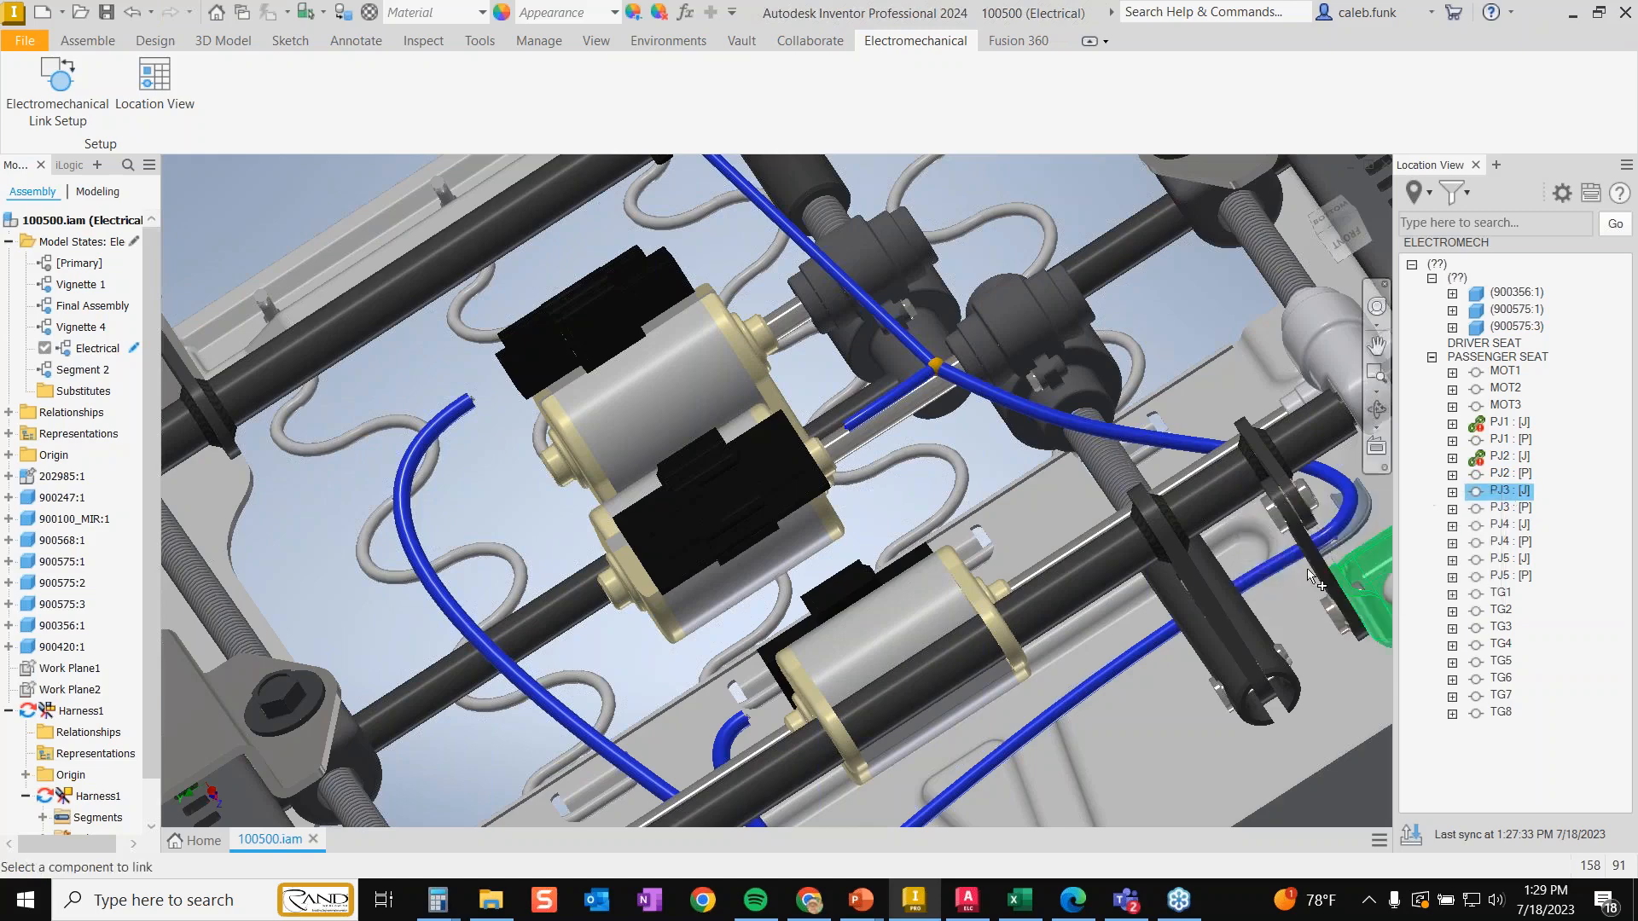
left_click(751, 477)
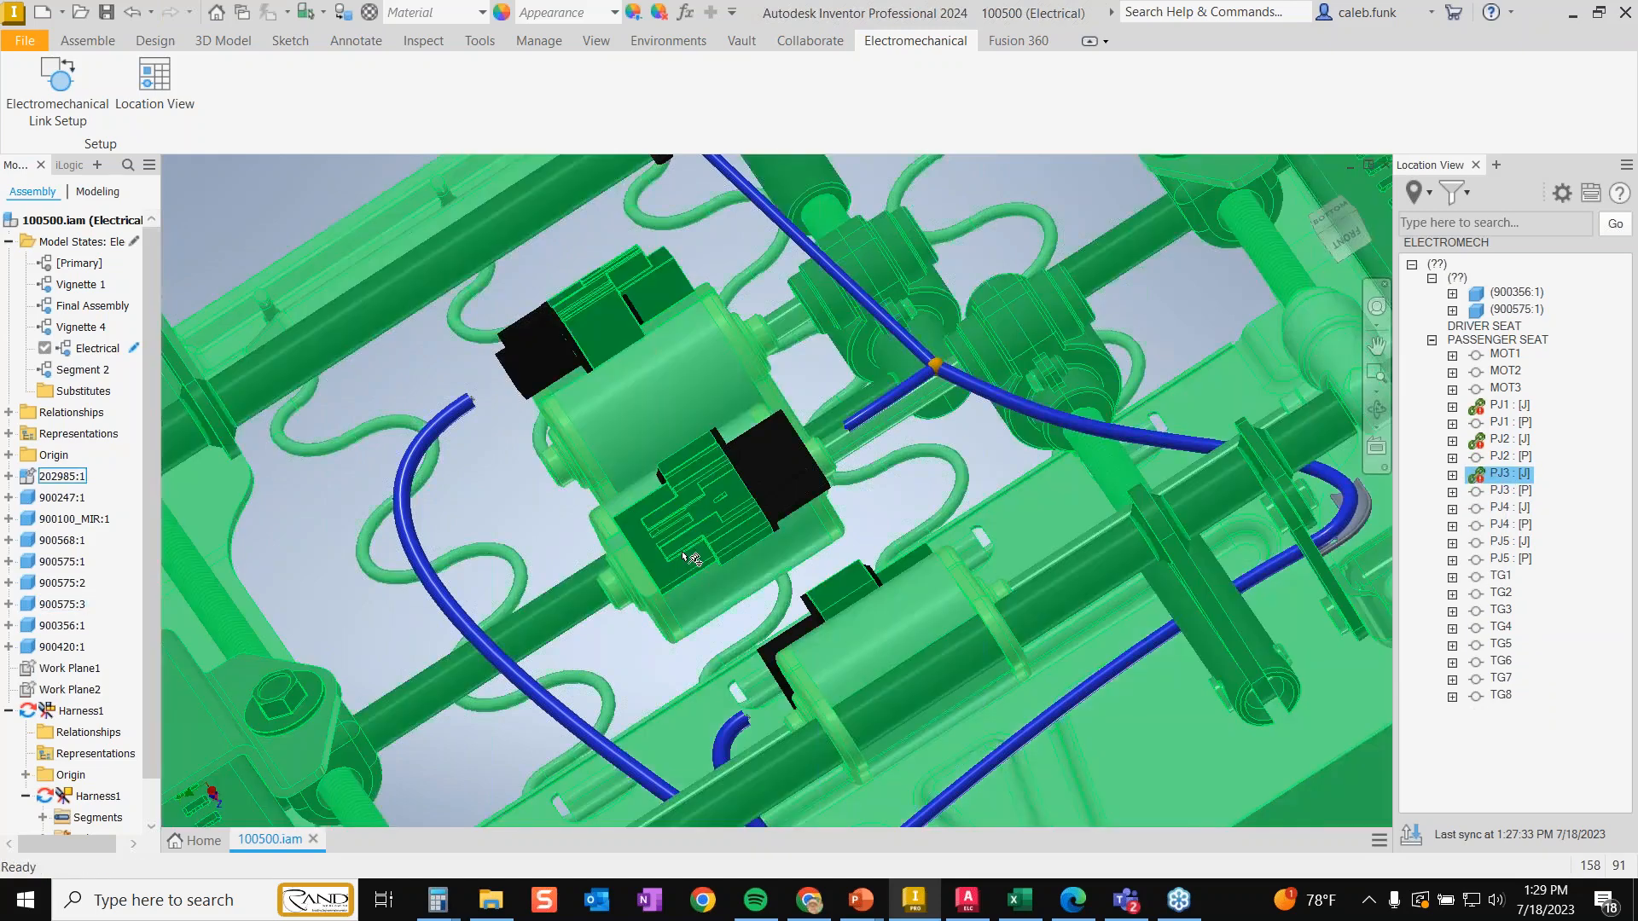
- Assign schematic connector PJ4 : [J] to an existing connector component on the middle motor under the seat
scroll(686, 555, "down", 3)
middle_click_drag(687, 555, 620, 407)
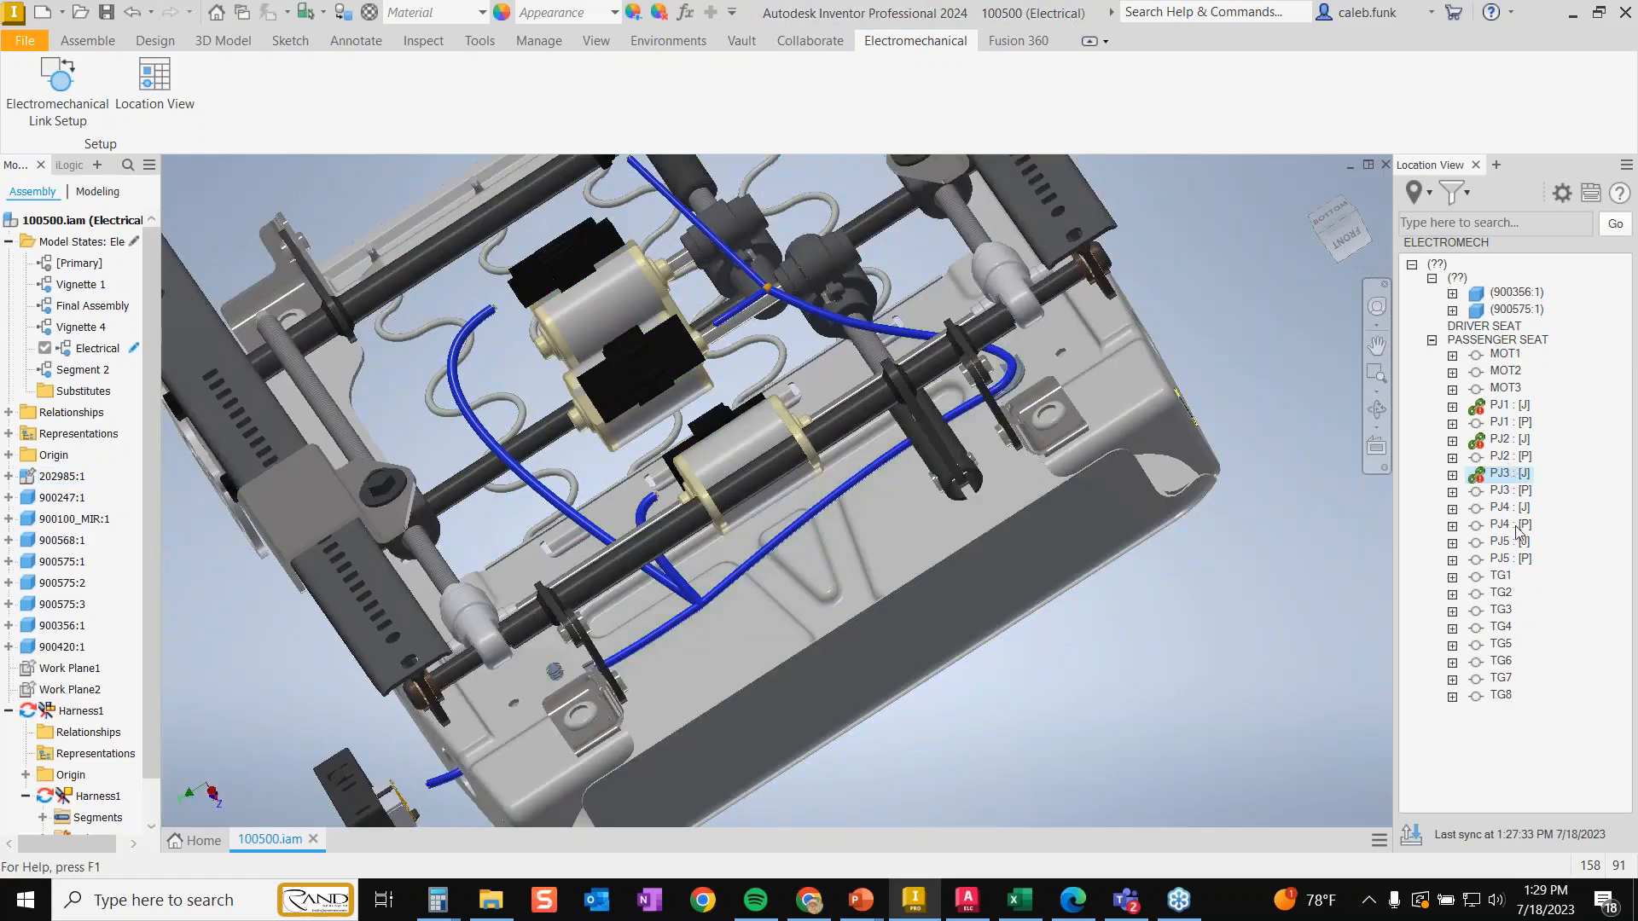
right_click(1510, 510)
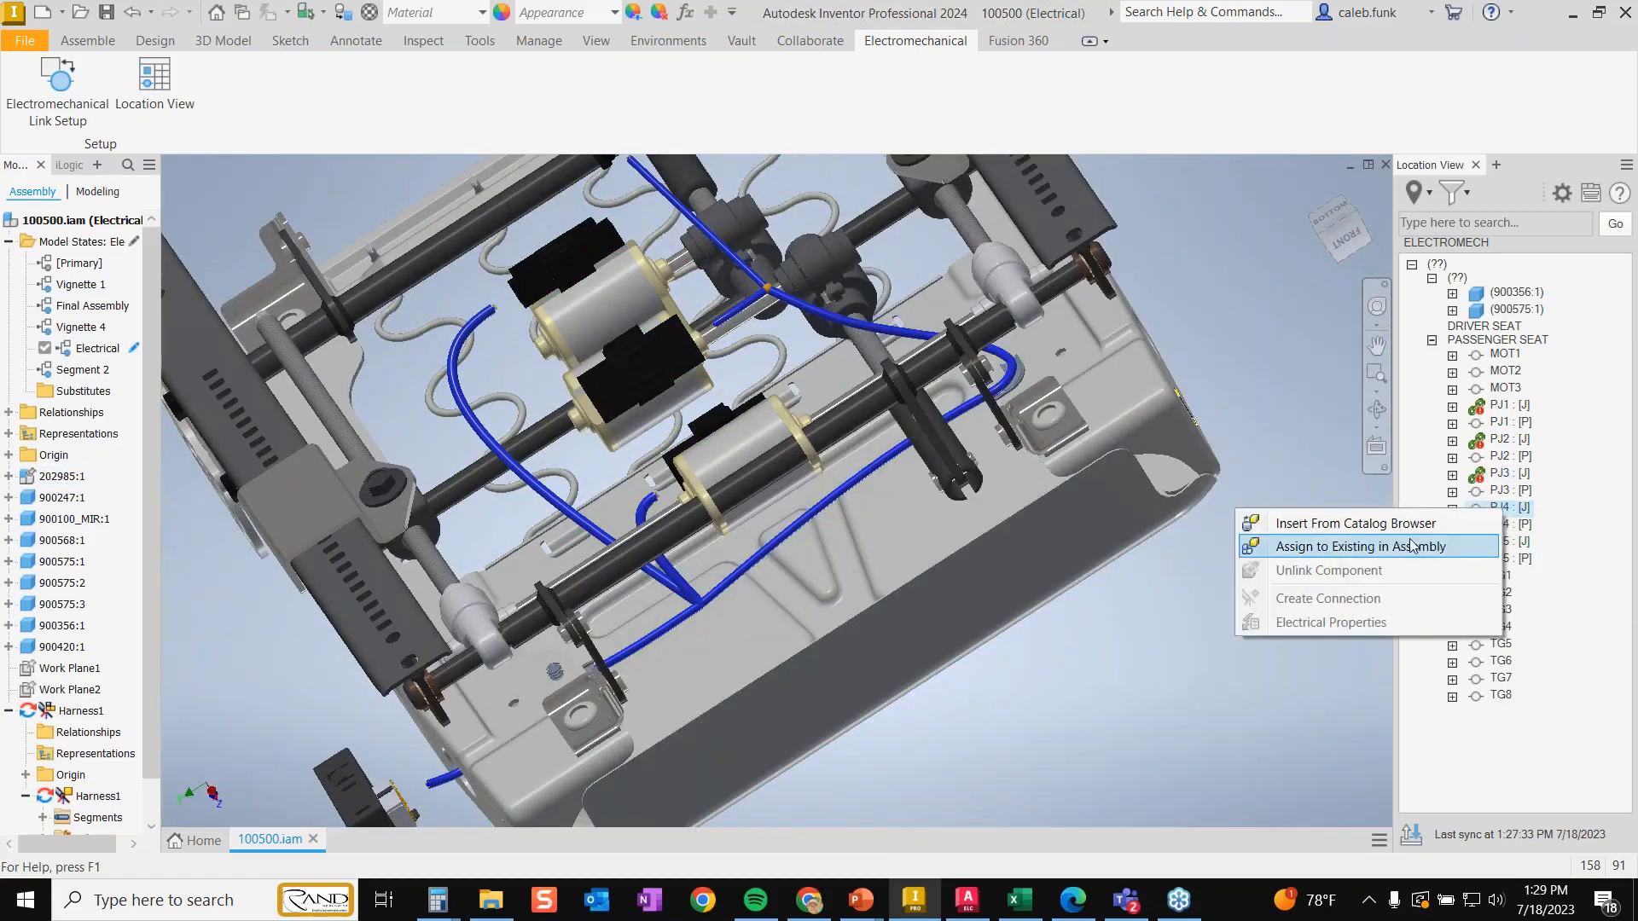
left_click(1400, 546)
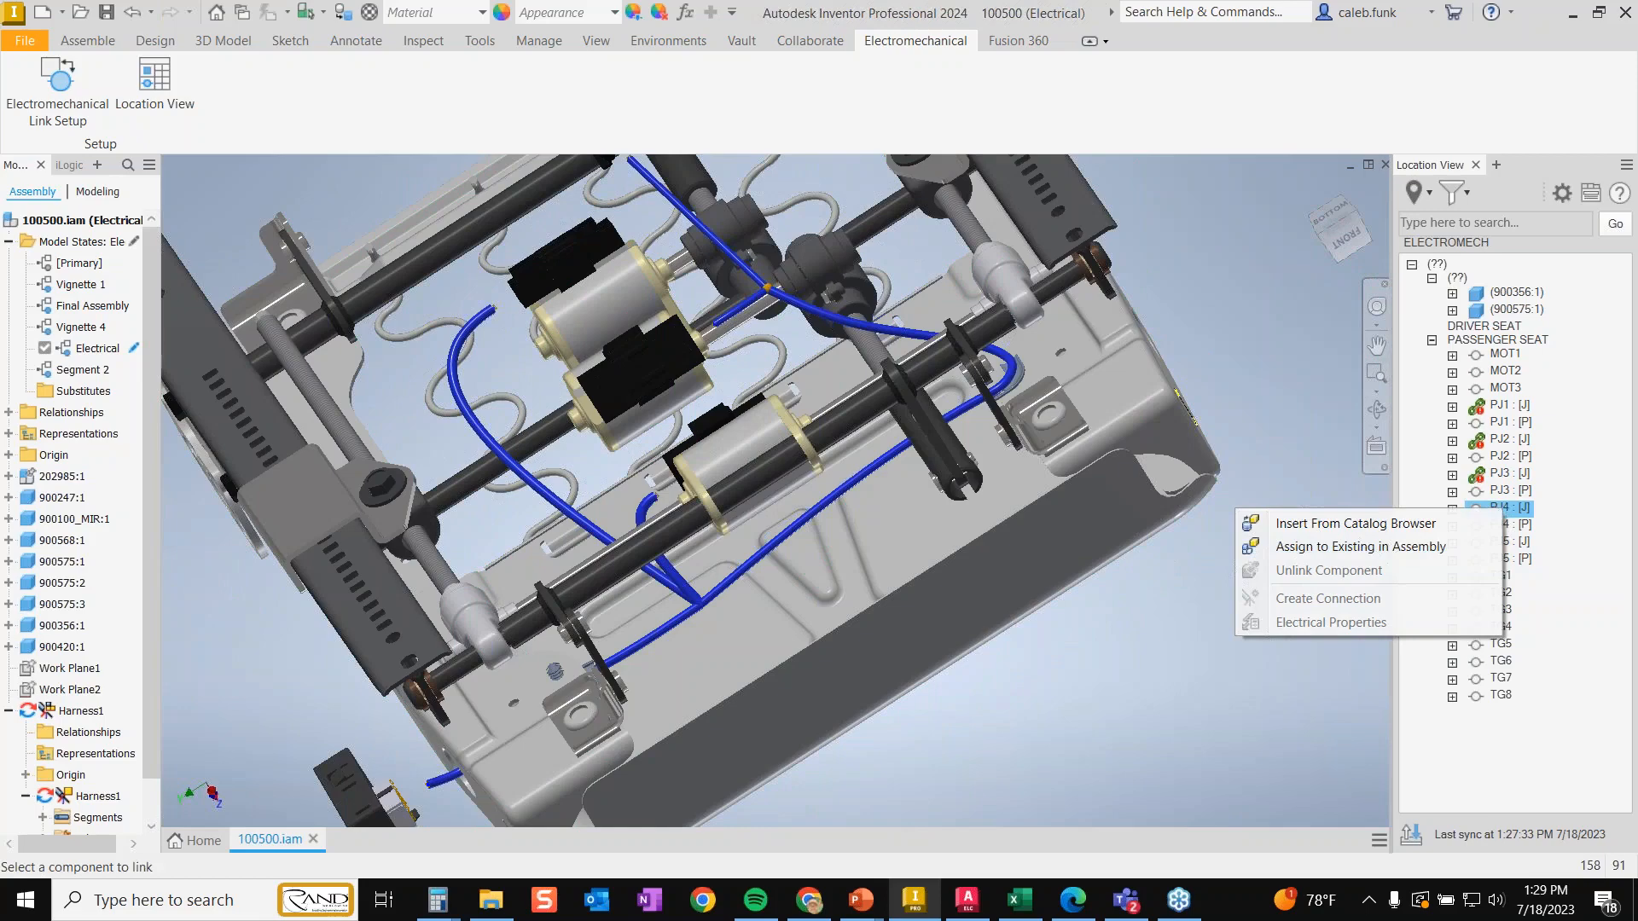
left_click(602, 397)
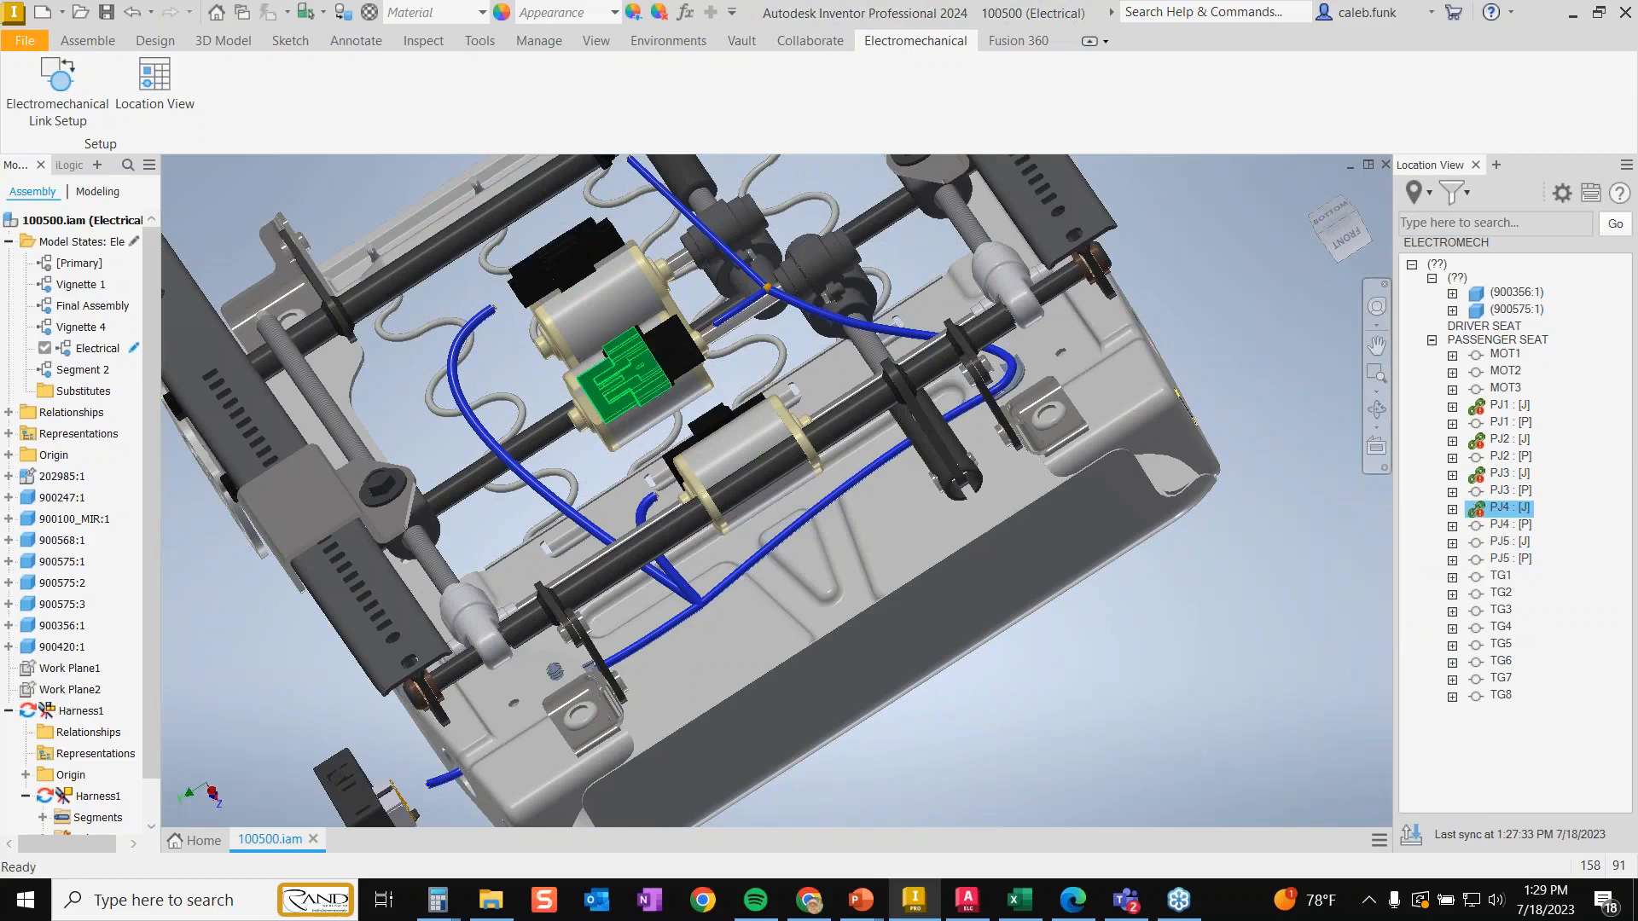
- Review the electrical properties of PJ1 : [J], including its location, catalog data and description, and close them without edits
middle_click_drag(781, 353, 750, 558)
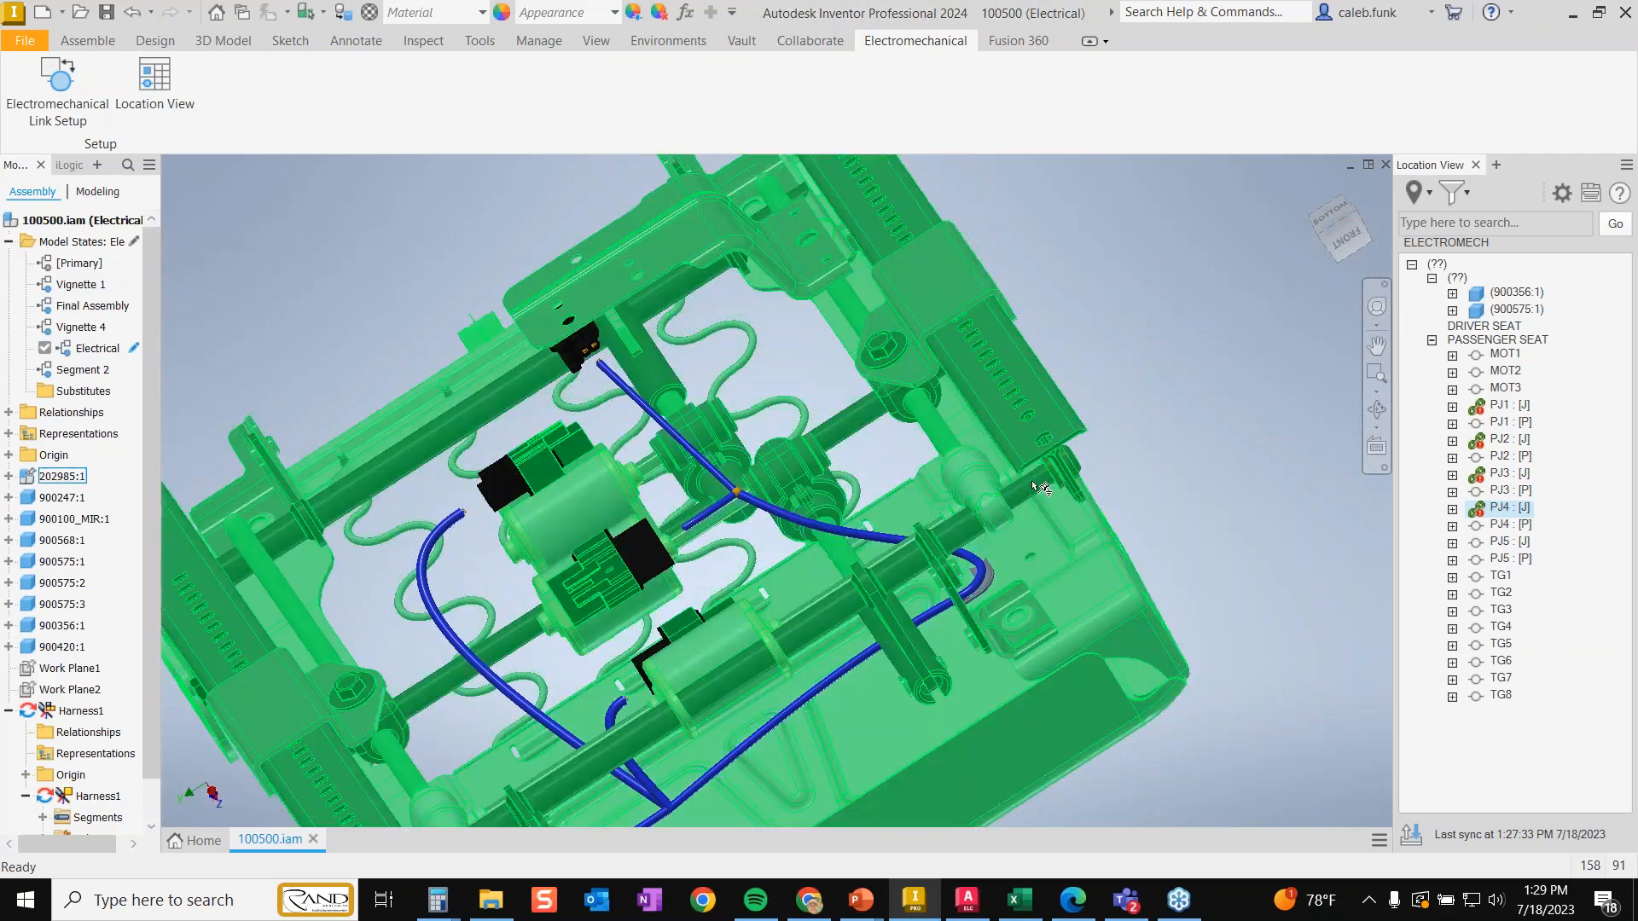
middle_click_drag(1052, 396, 1130, 243)
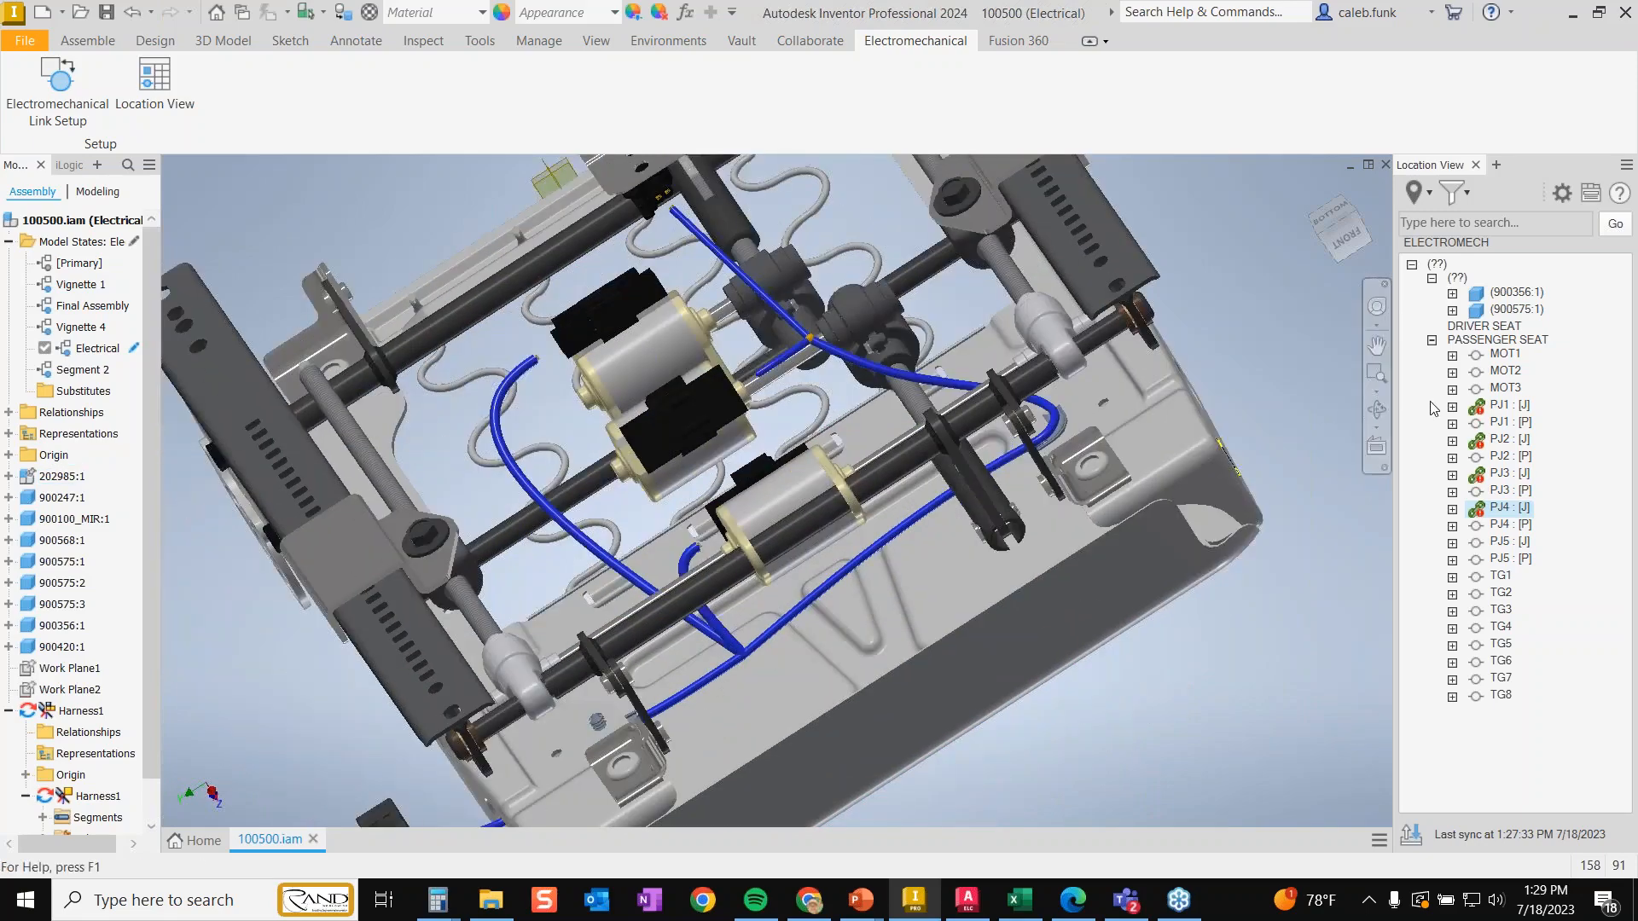
middle_click_drag(1046, 413, 1088, 248)
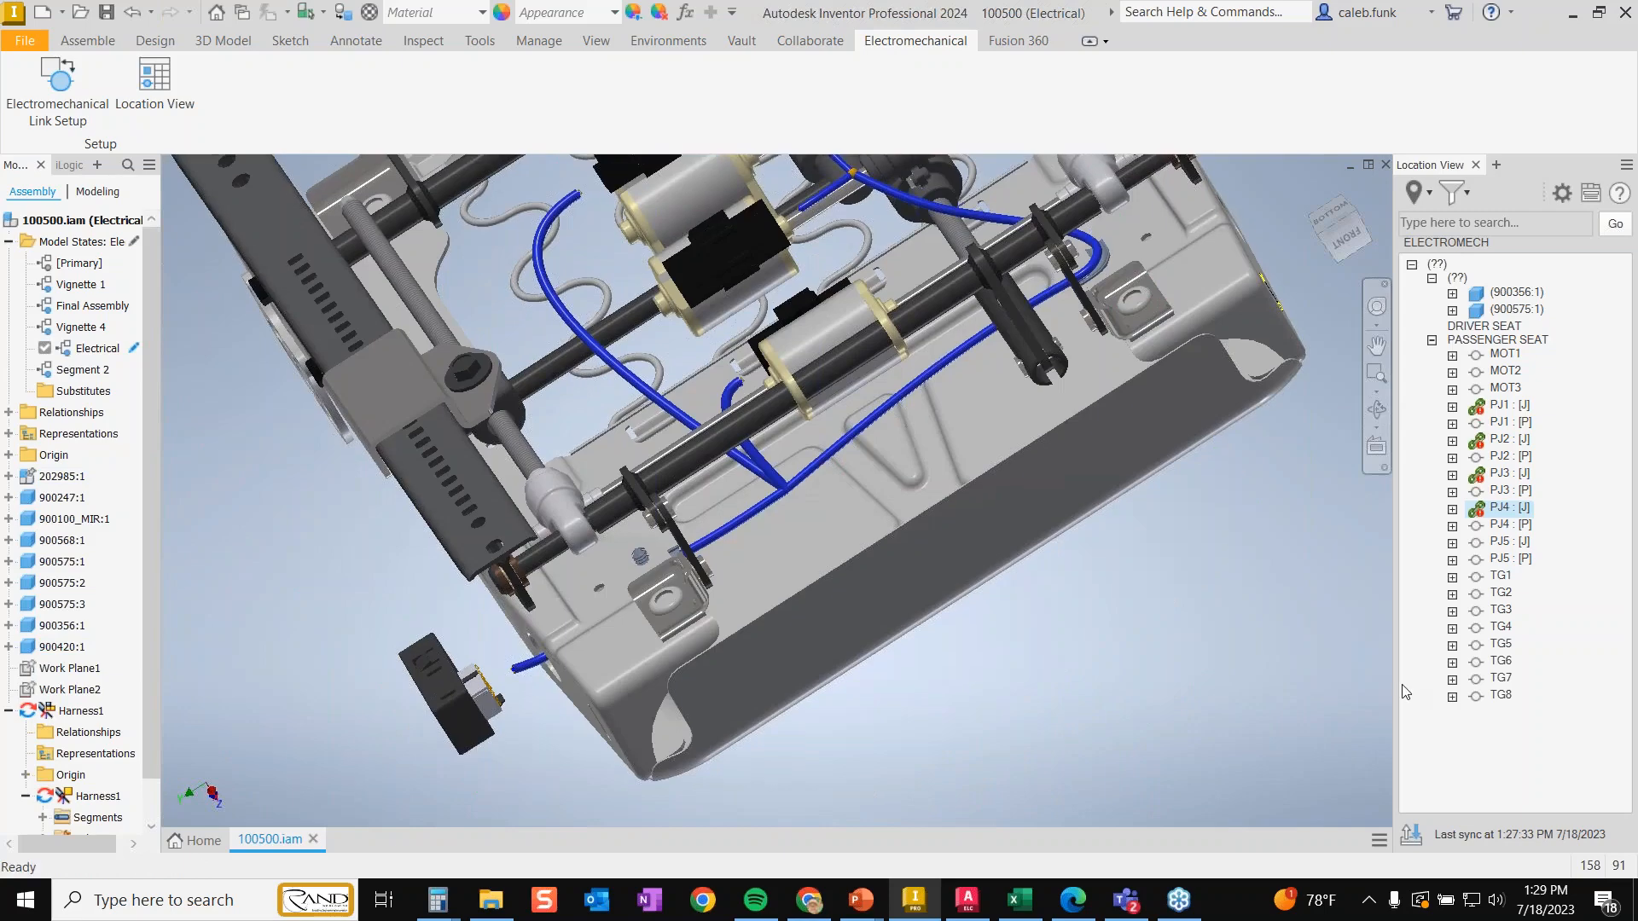
right_click(1505, 474)
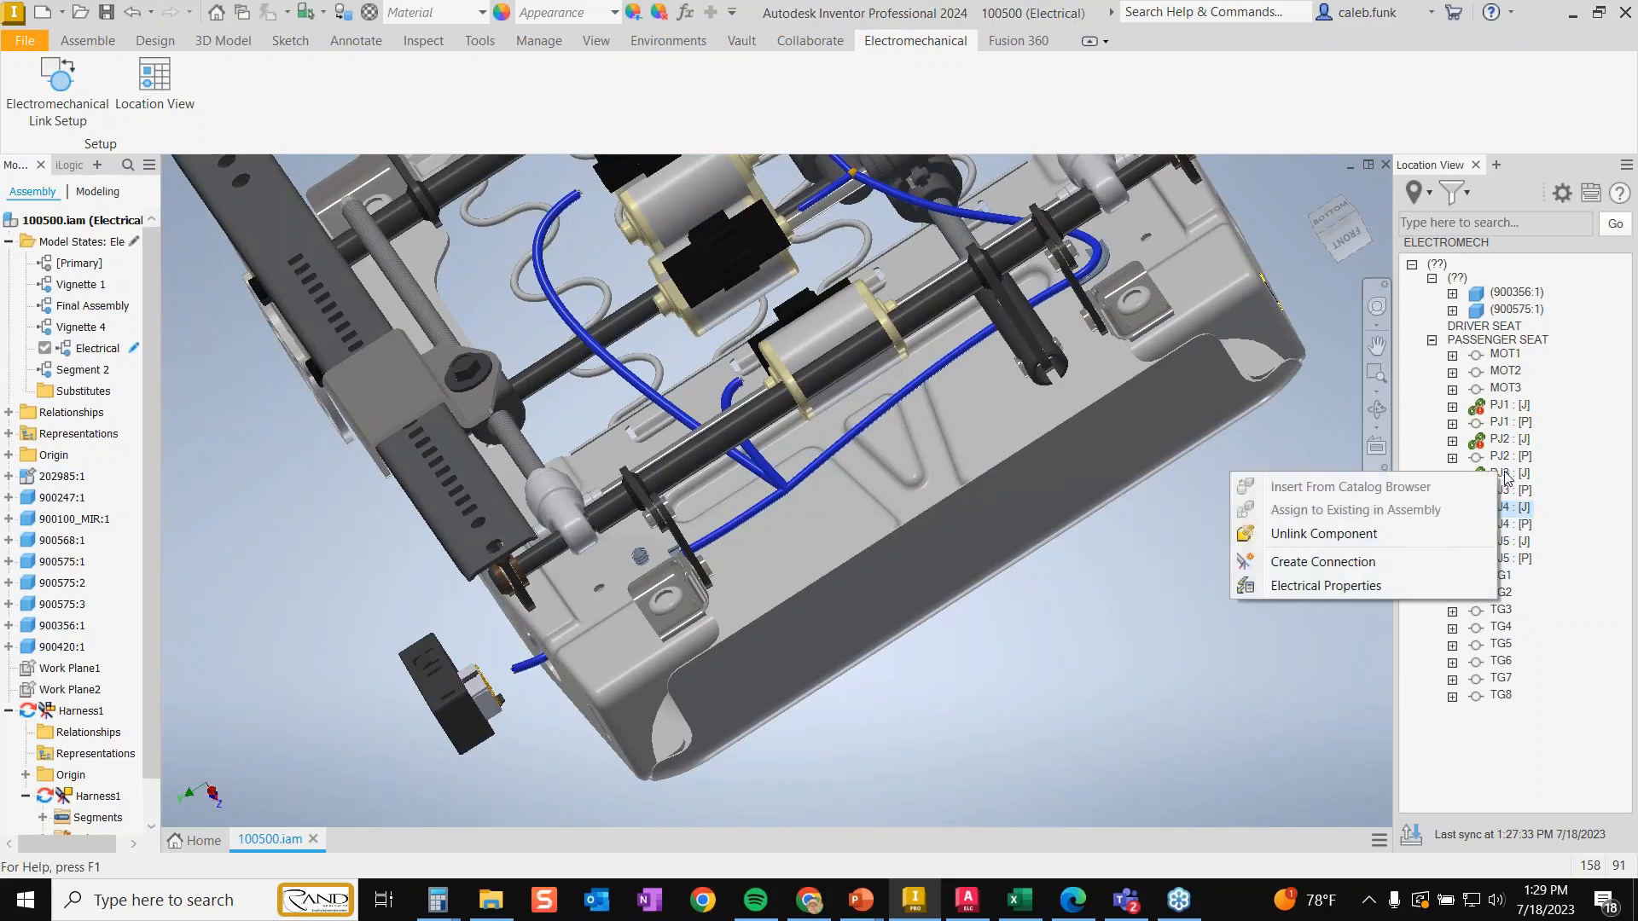
key("Escape")
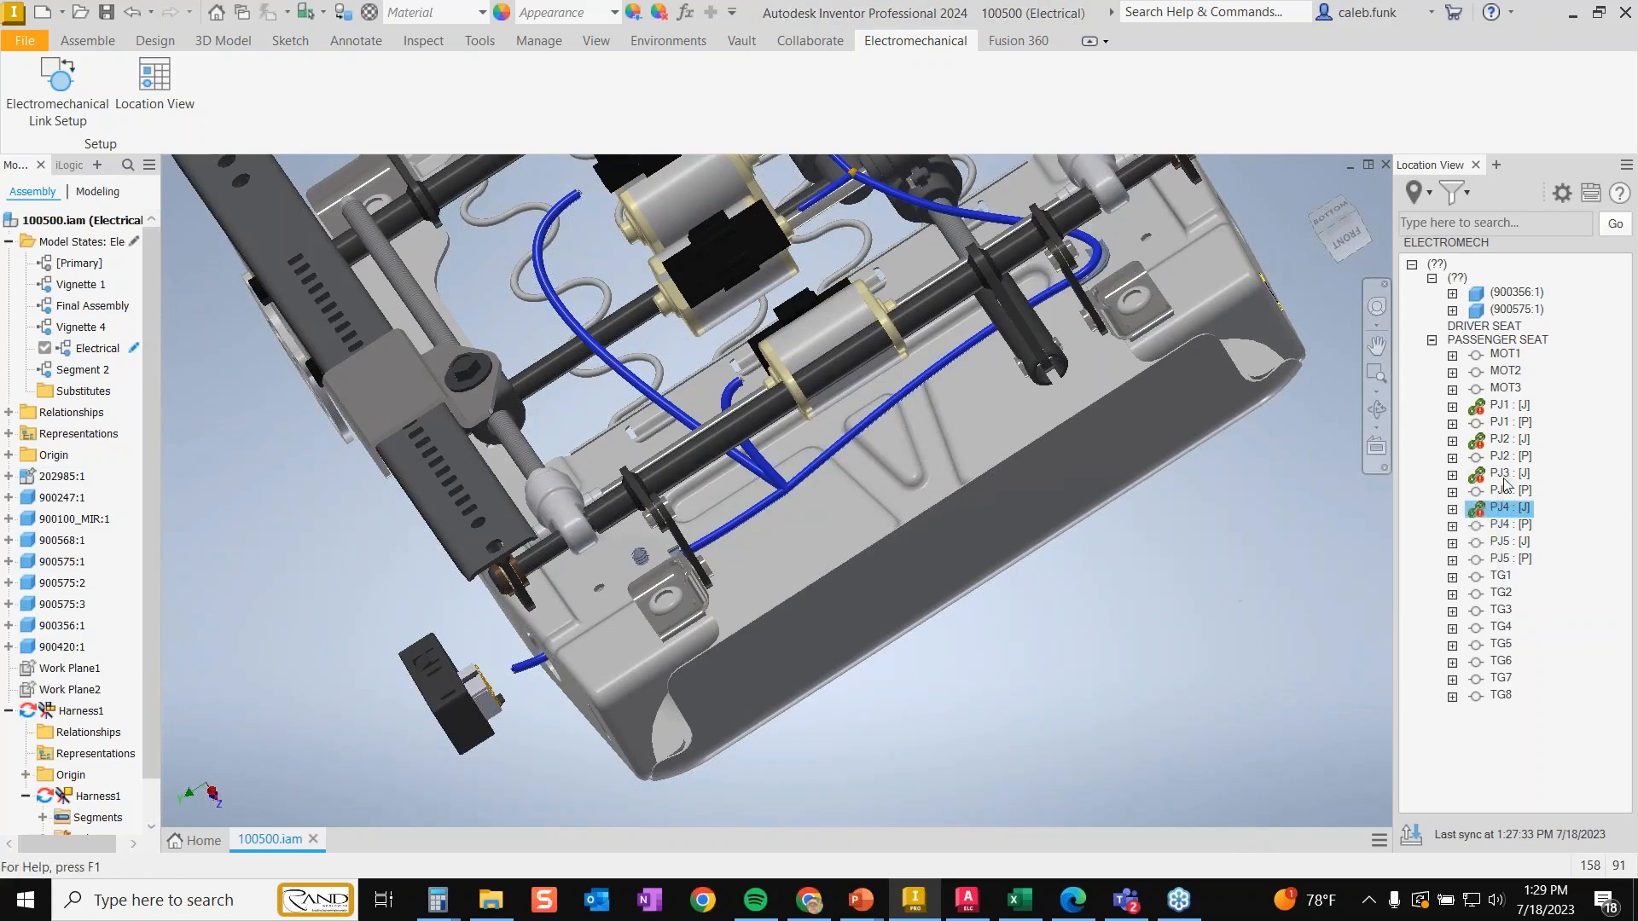
left_click(1514, 412)
right_click(1508, 412)
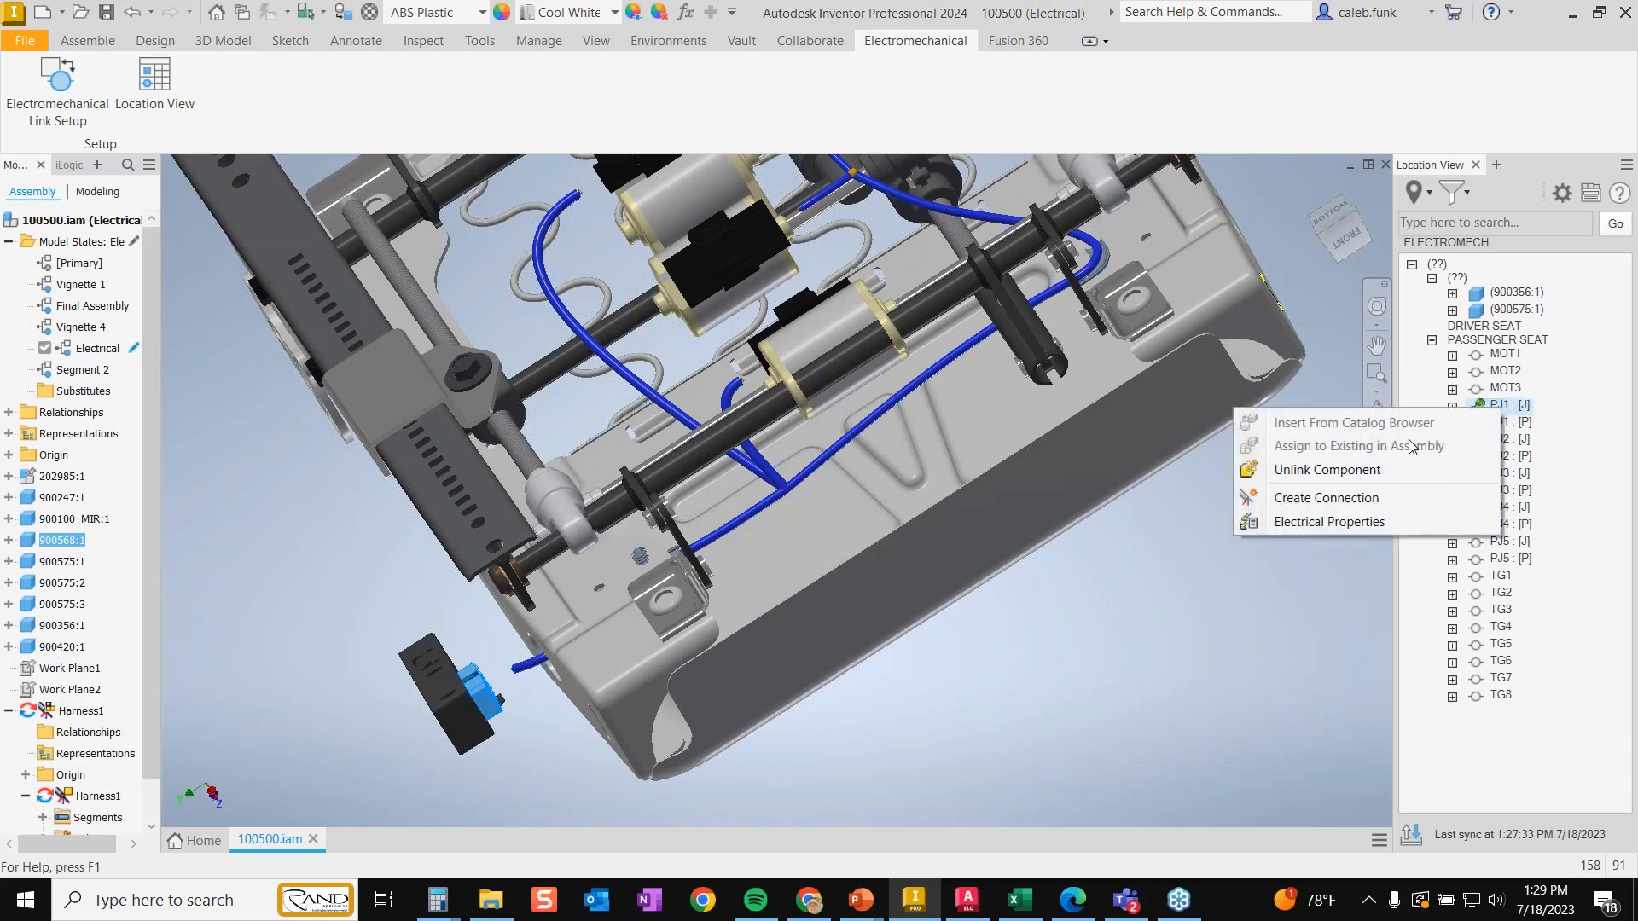
left_click(1329, 521)
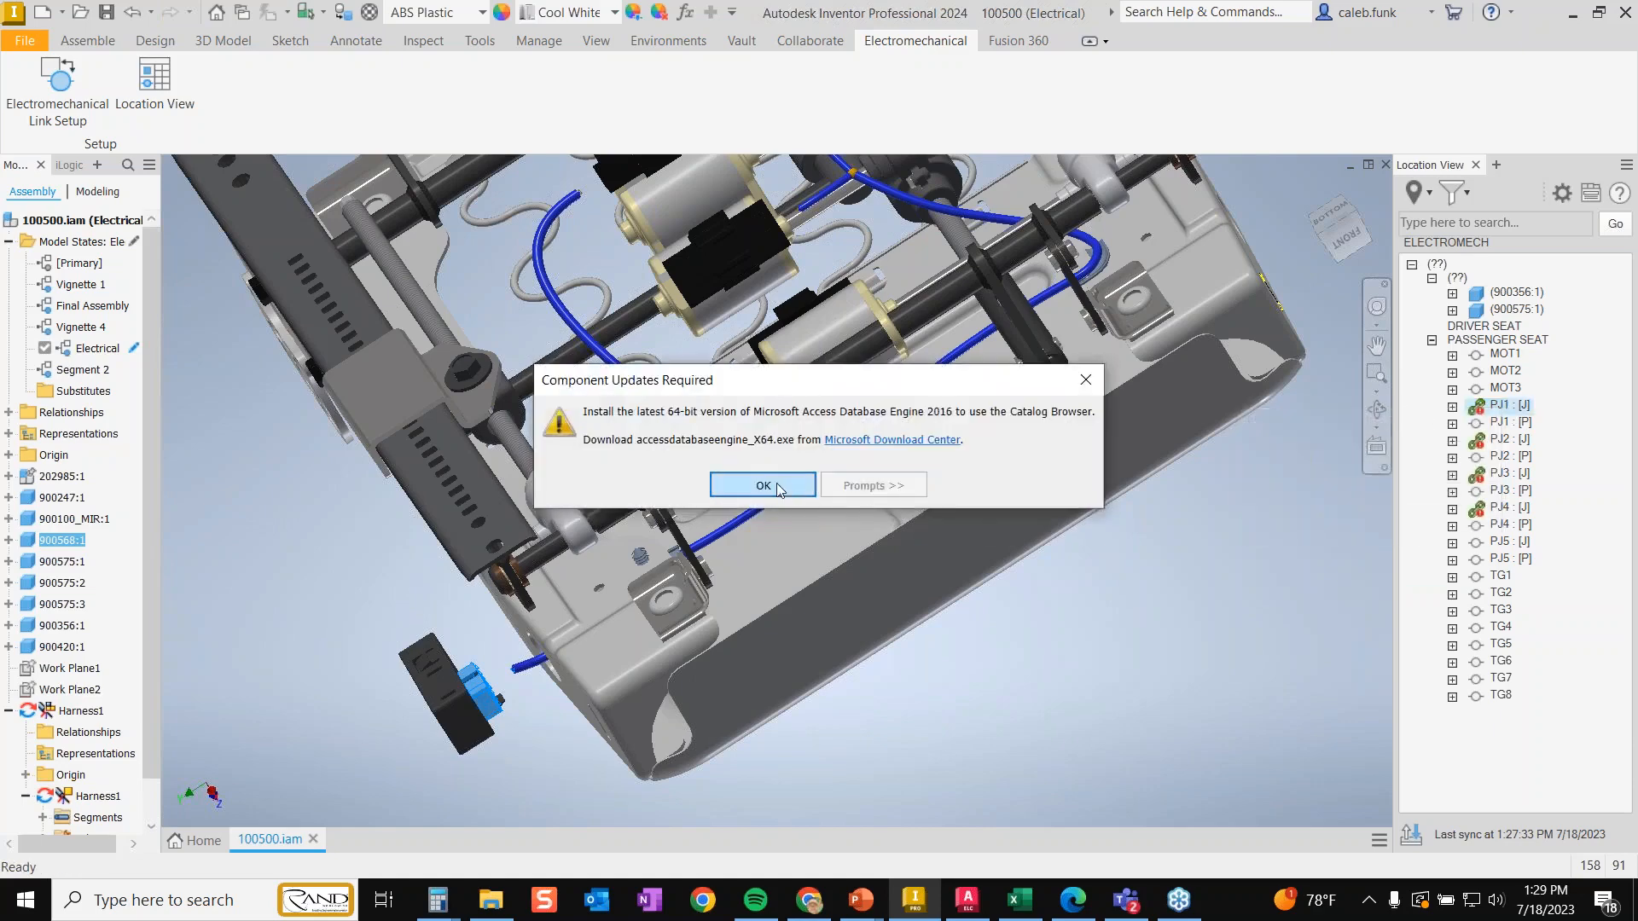
left_click(778, 485)
left_click(983, 537)
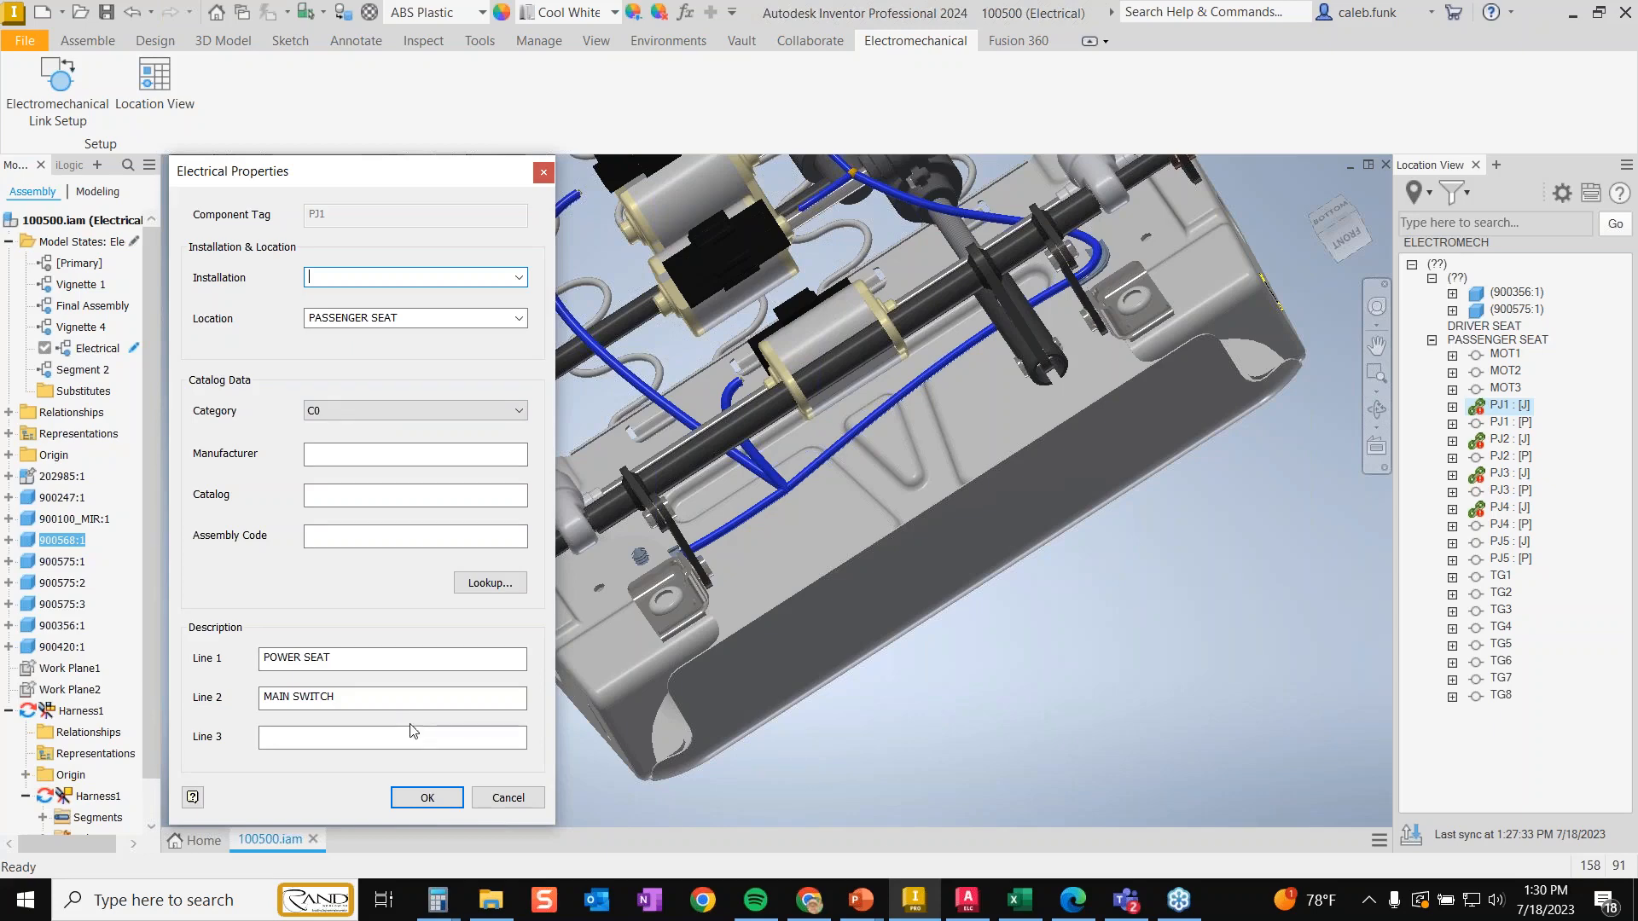
left_click(426, 797)
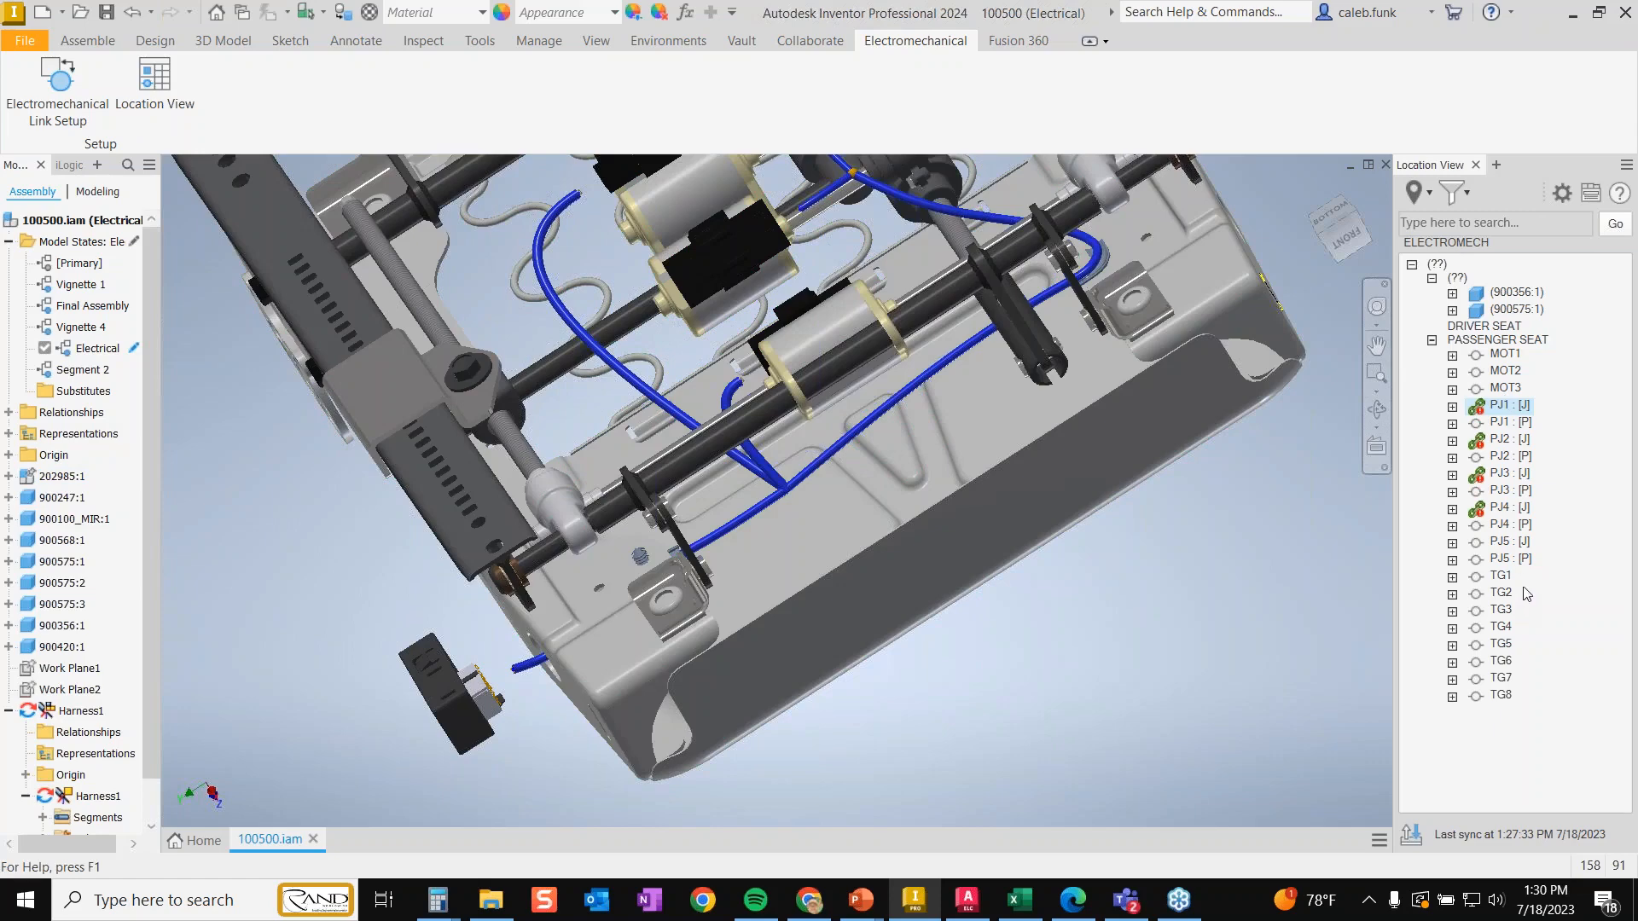
- Check the pins of MOT3, collapse its pin list and assign MOT3 to an existing component in the seat assembly
mouse_move(1526, 570)
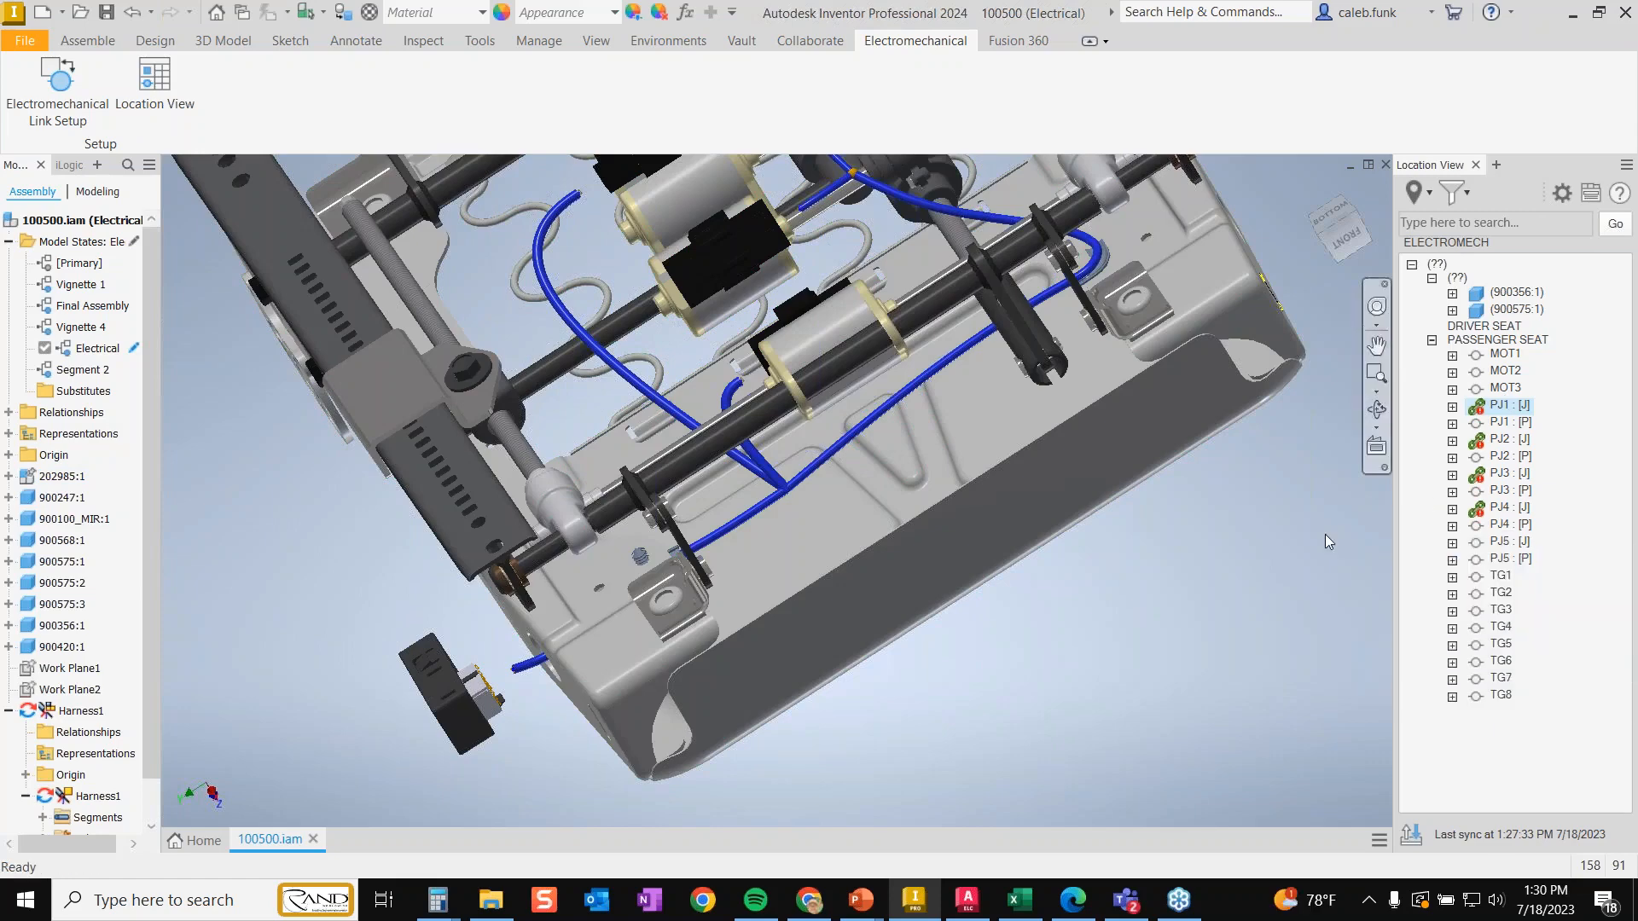
middle_click_drag(1201, 463, 957, 671)
scroll(957, 672, "down", 2)
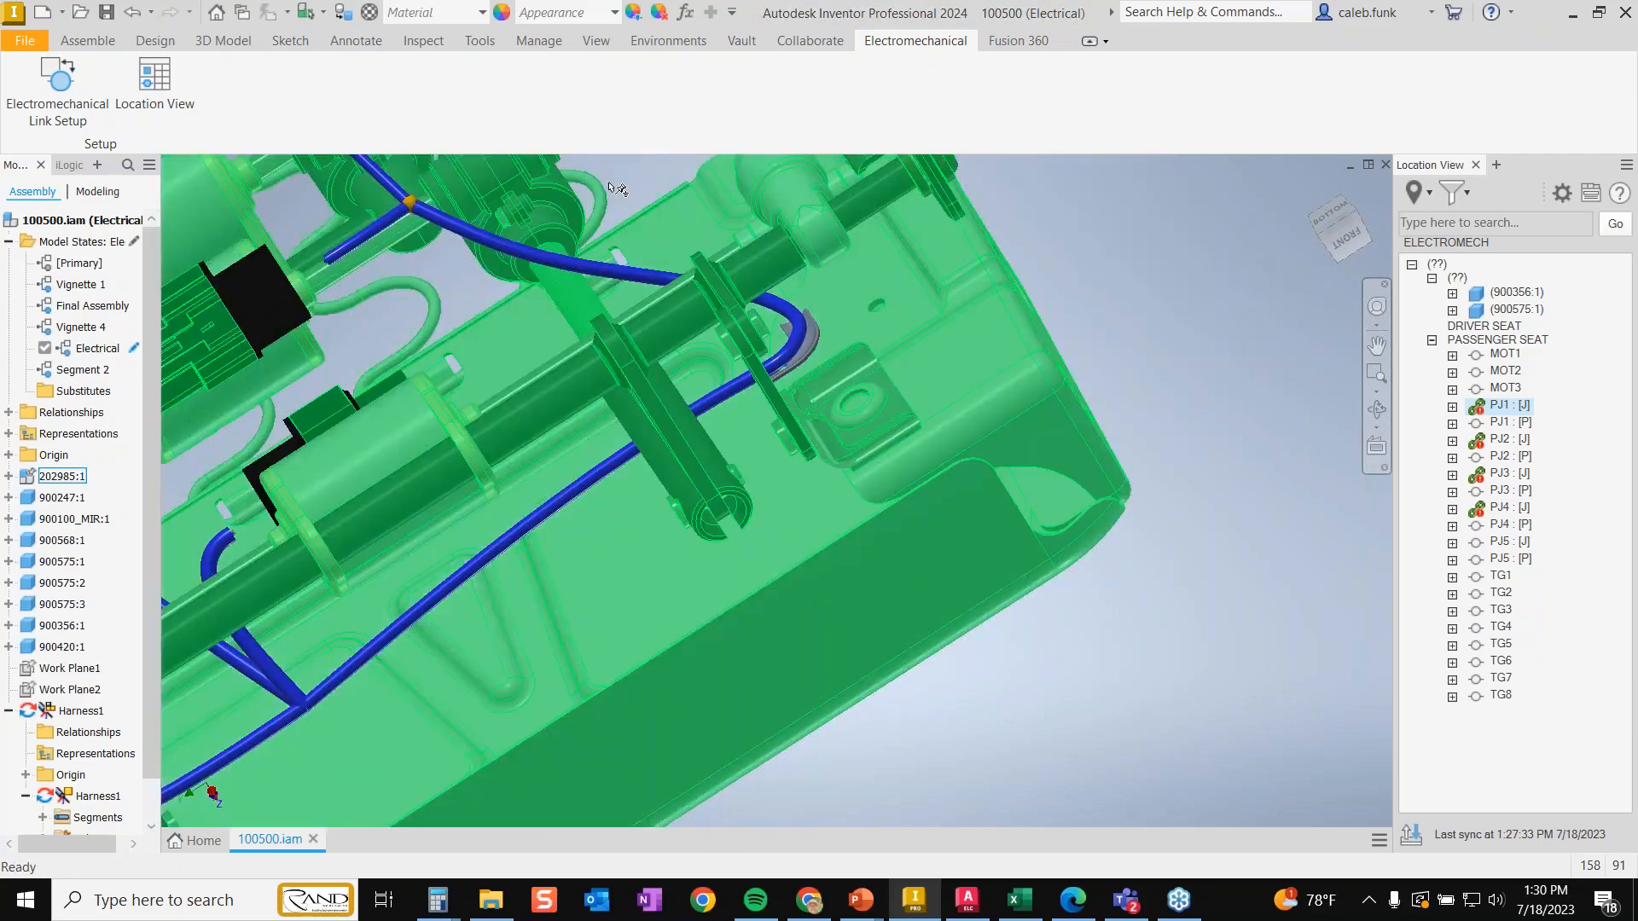
scroll(925, 391, "up", 3)
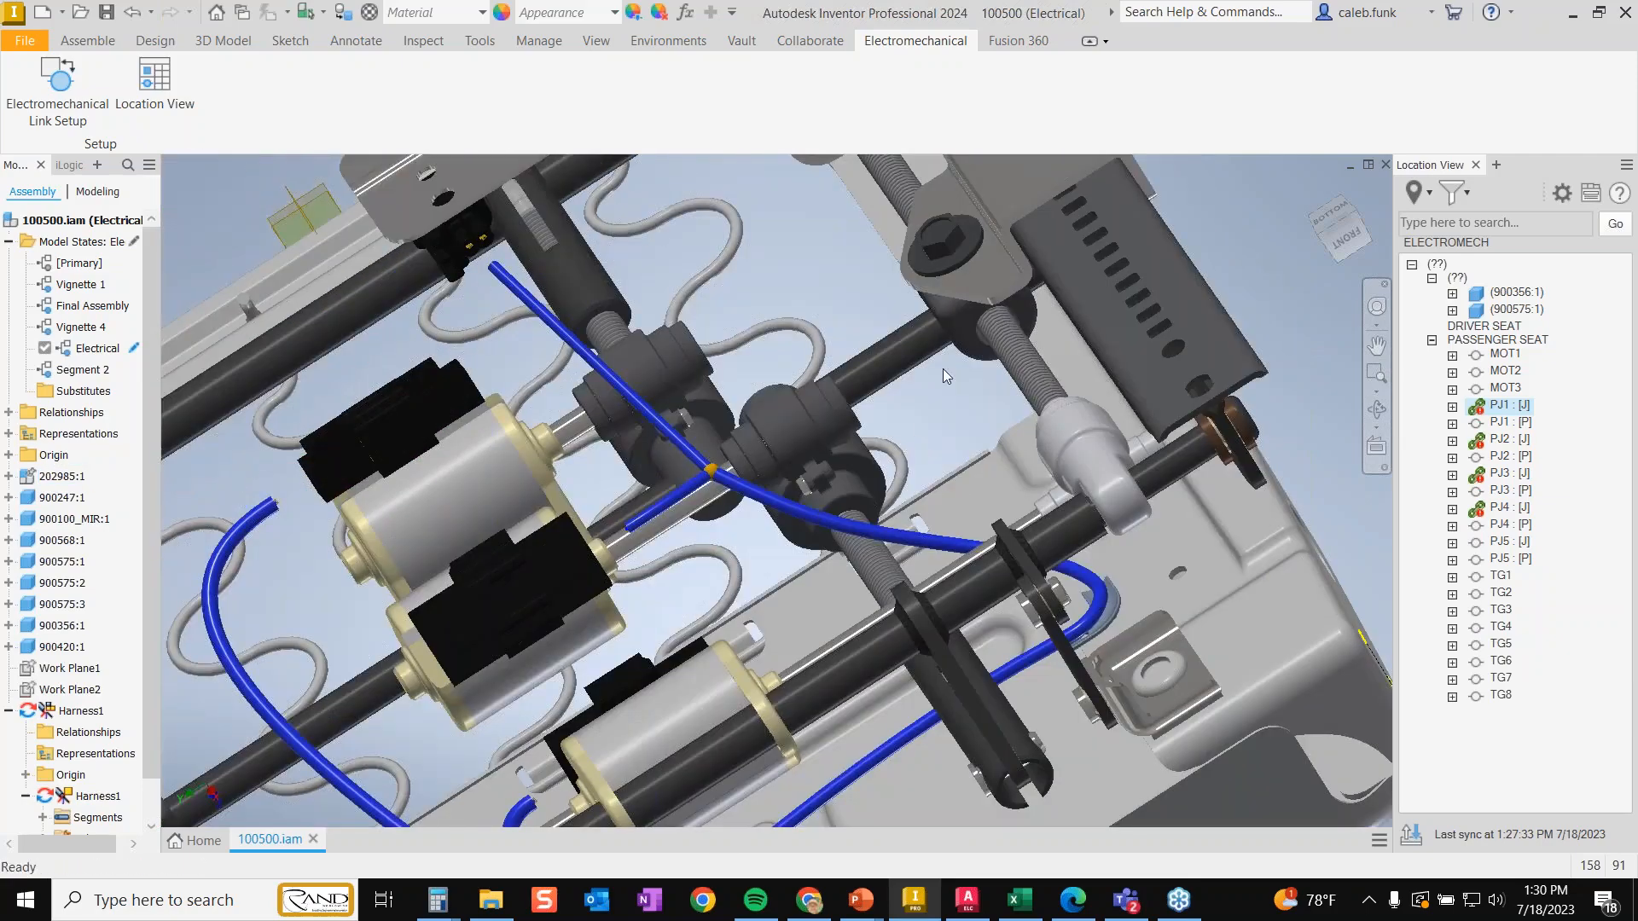
left_click(943, 369)
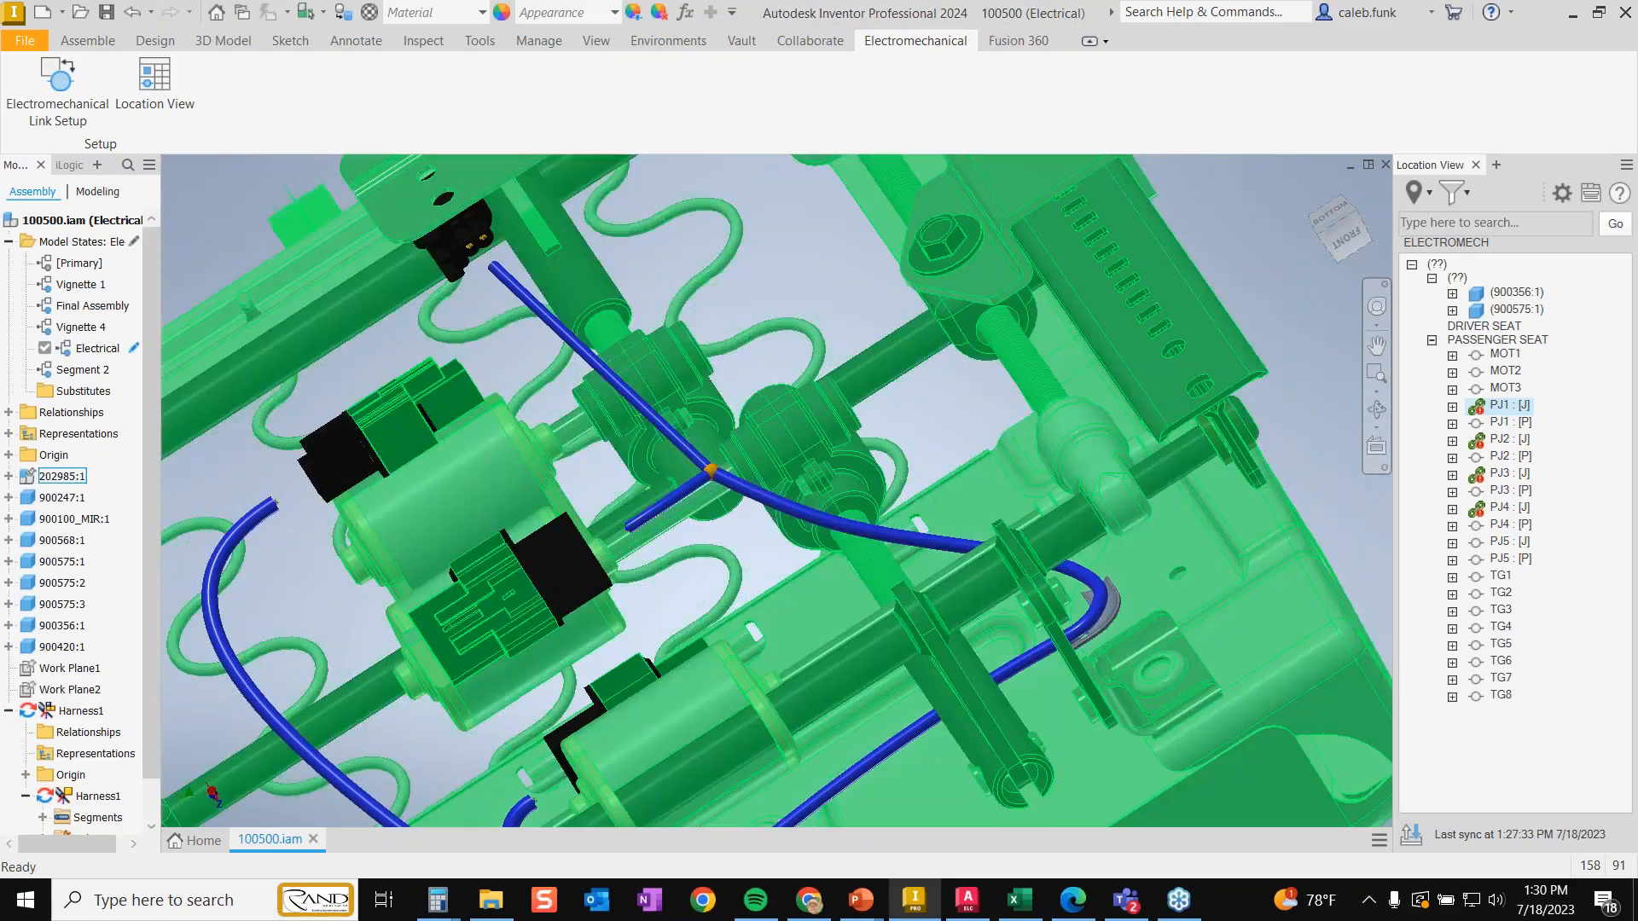
left_click(1504, 370)
left_click(1452, 389)
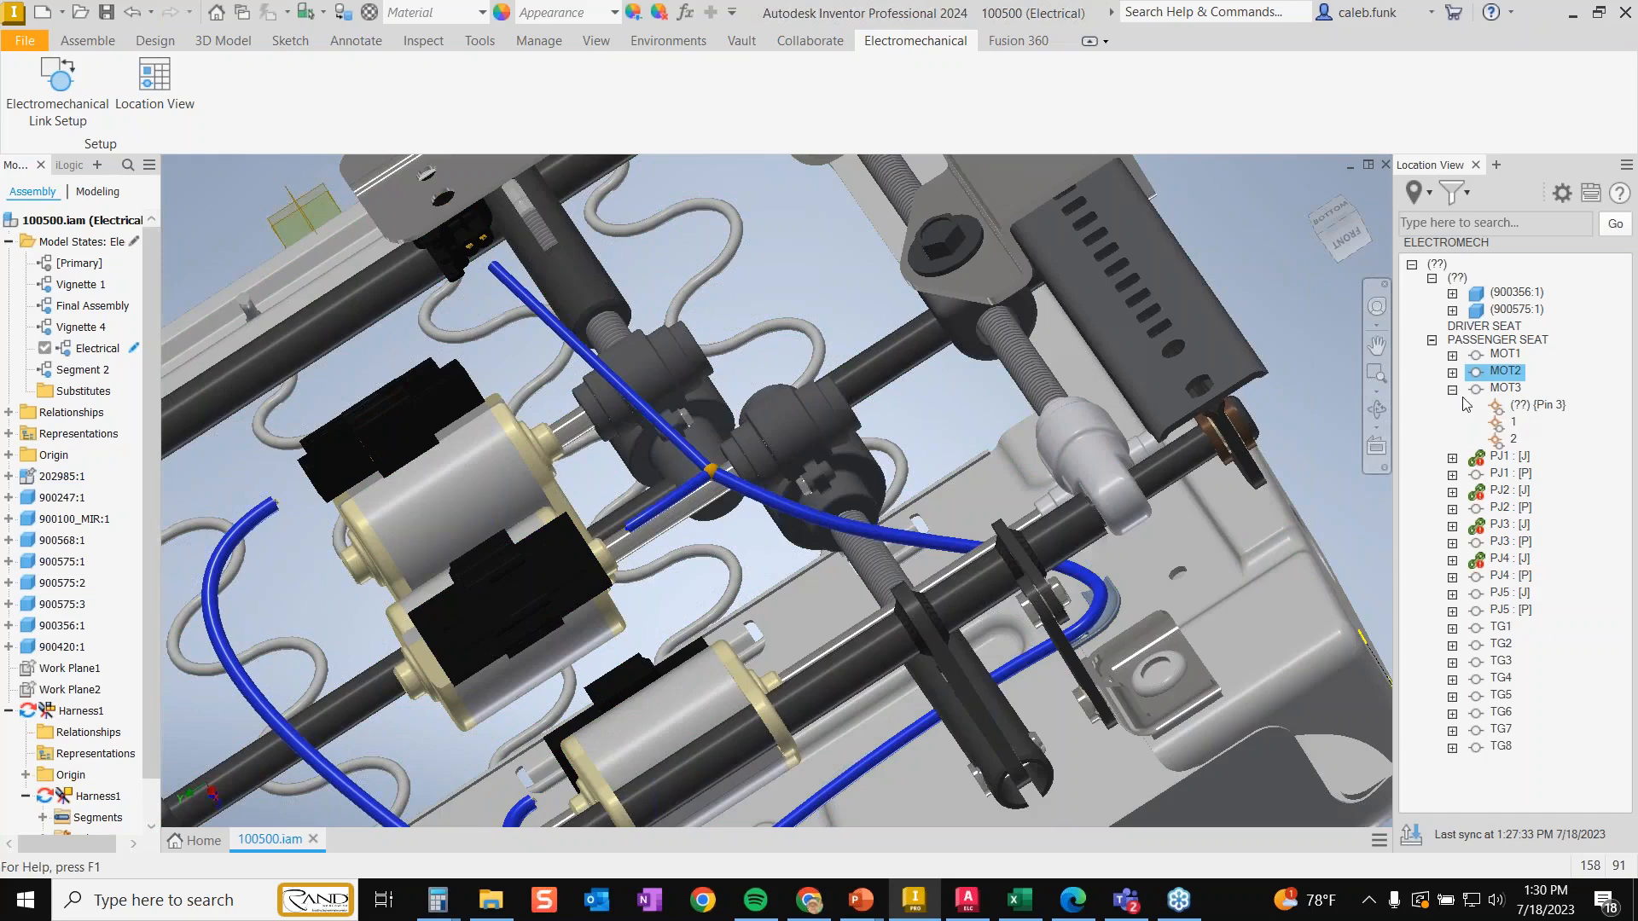
left_click(1454, 393)
right_click(1495, 388)
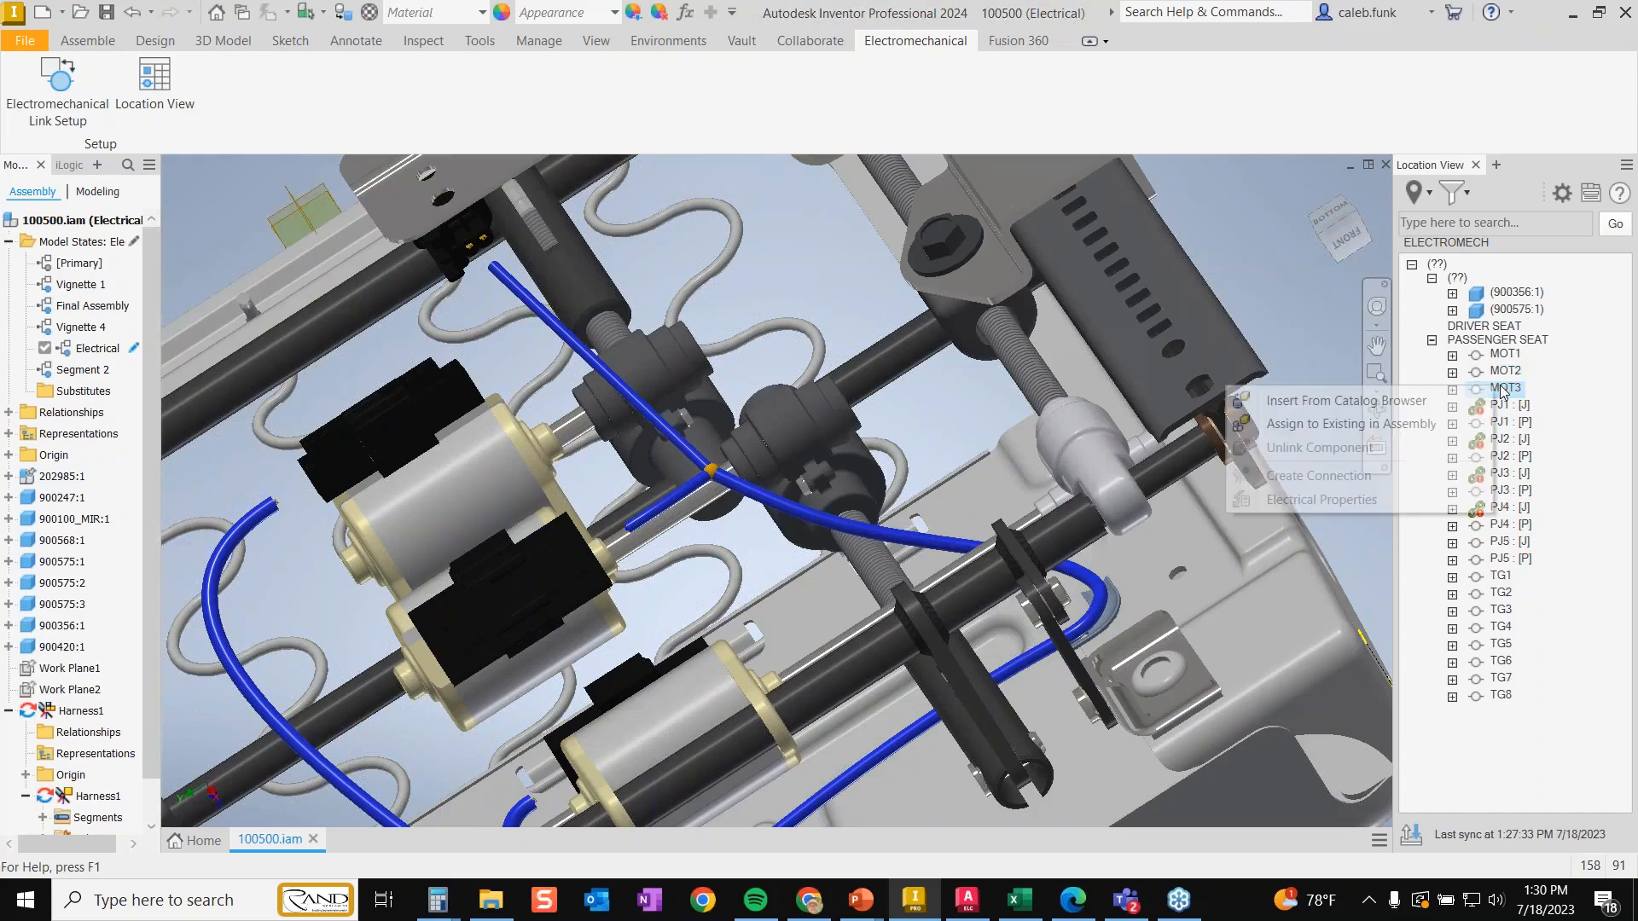
left_click(1454, 424)
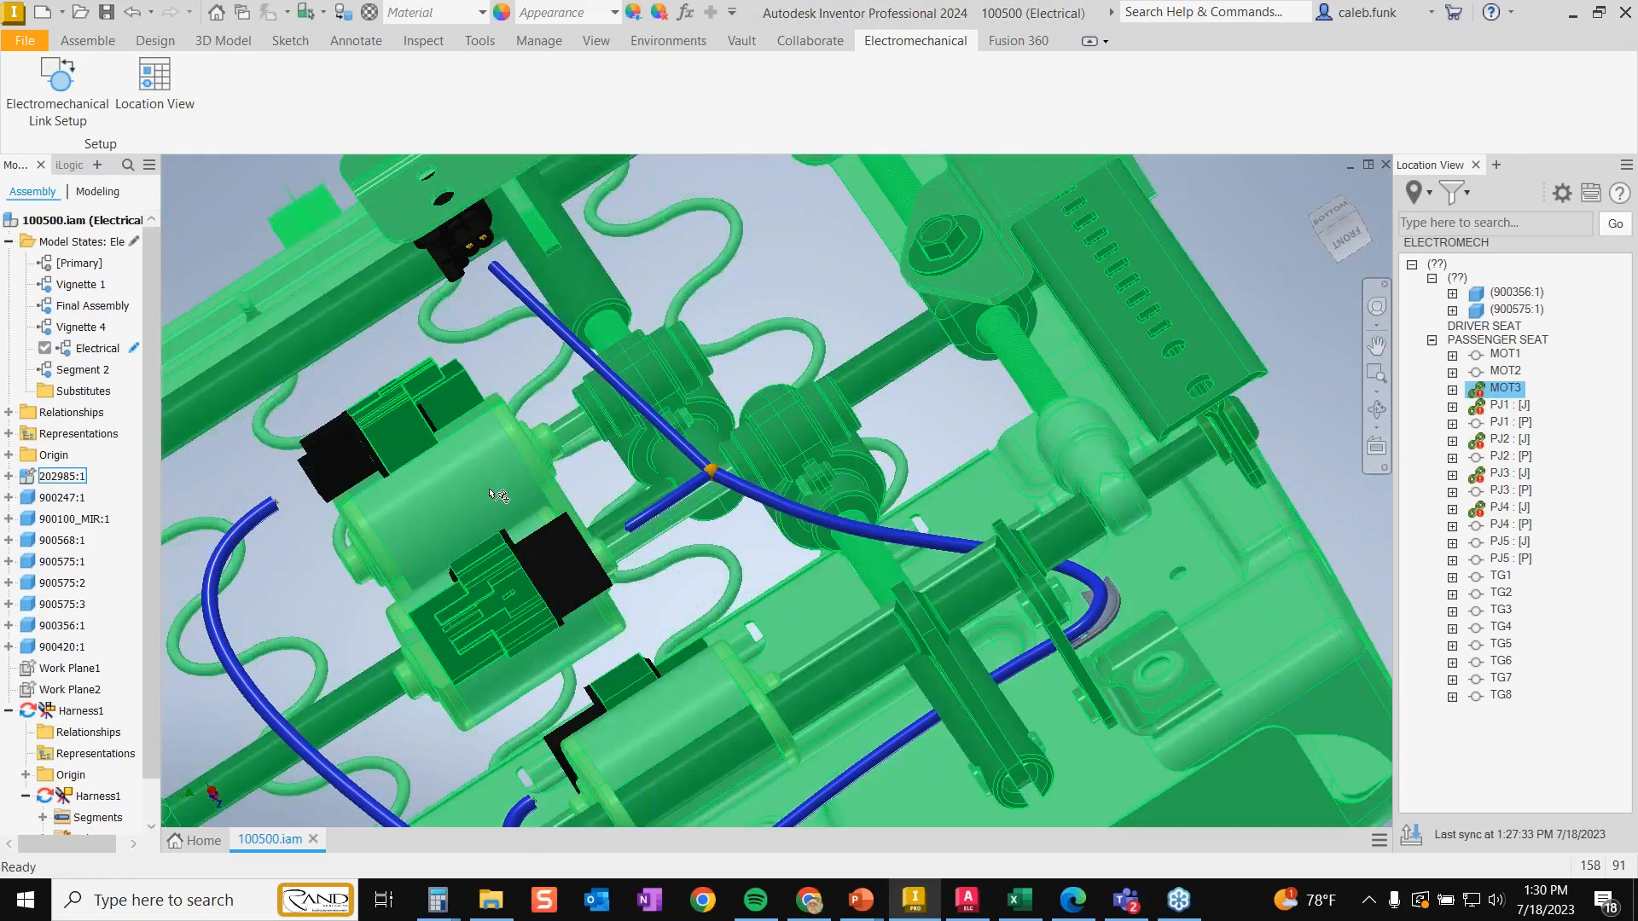
left_click(500, 494)
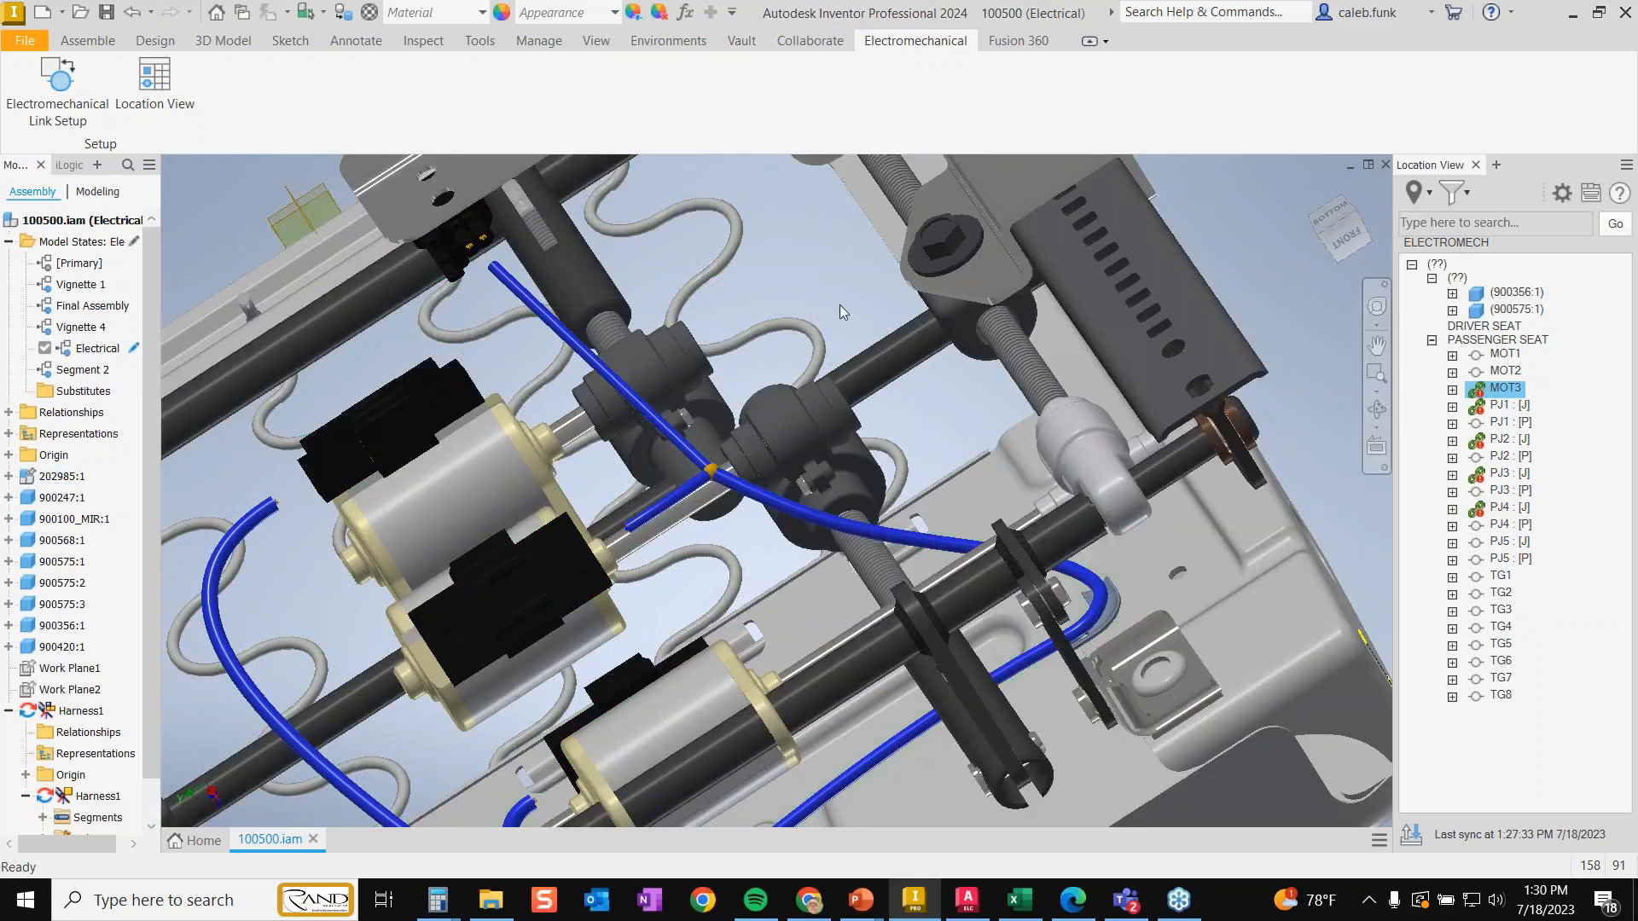
- Open Harness1 for editing and try to create connections for the whole PASSENGER SEAT location
scroll(1274, 349, "up", 5)
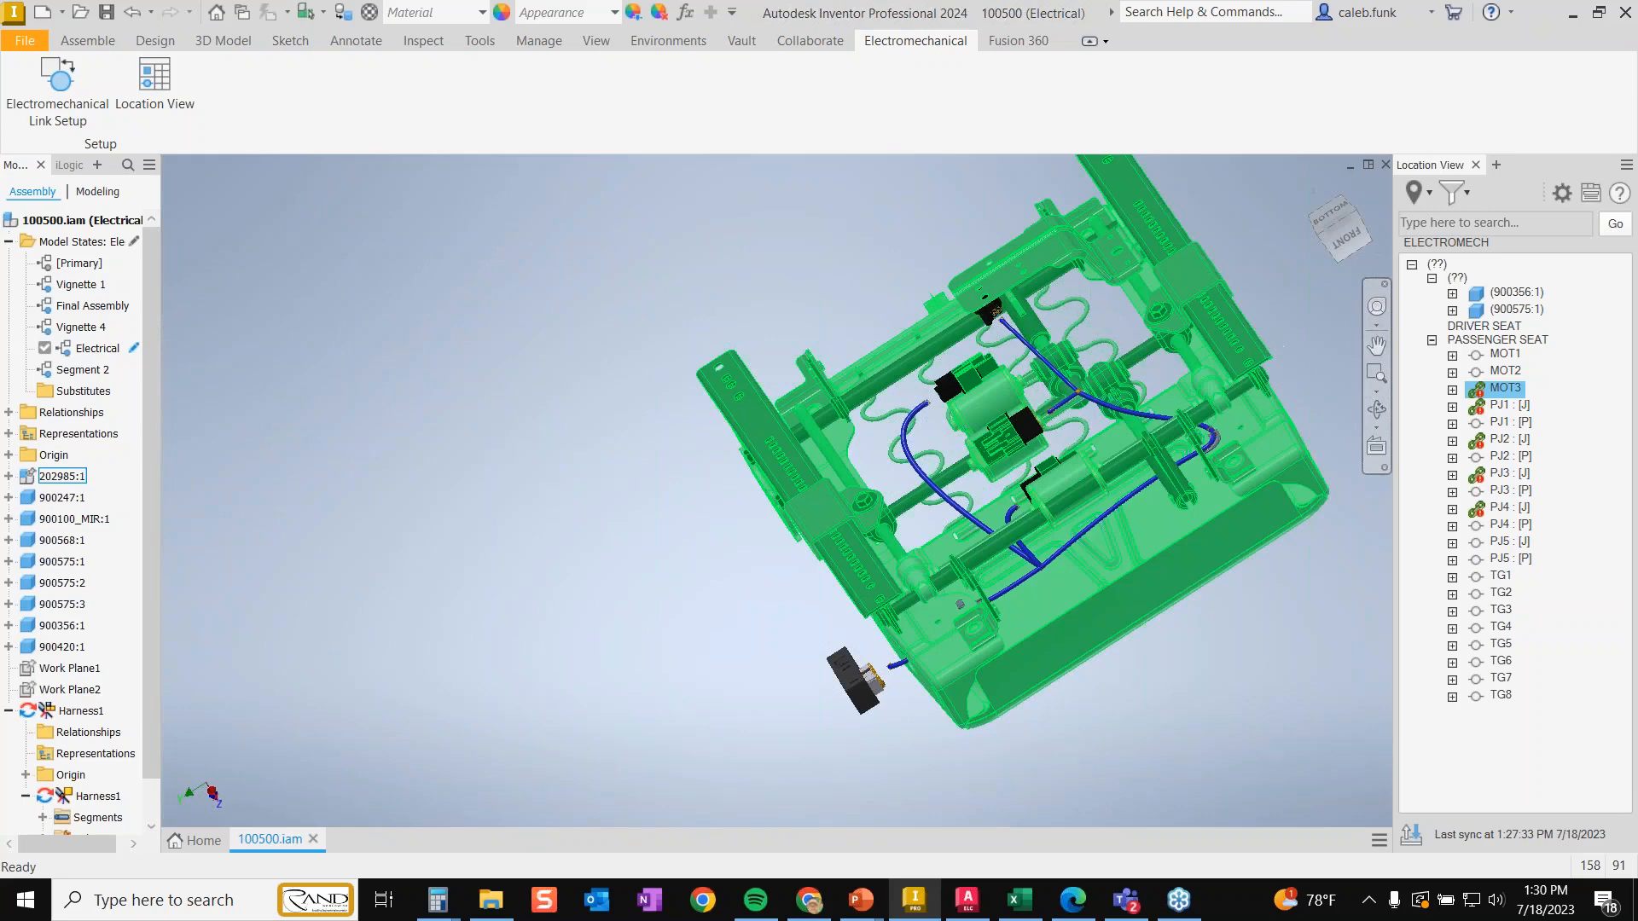
middle_click_drag(1279, 310, 1117, 340)
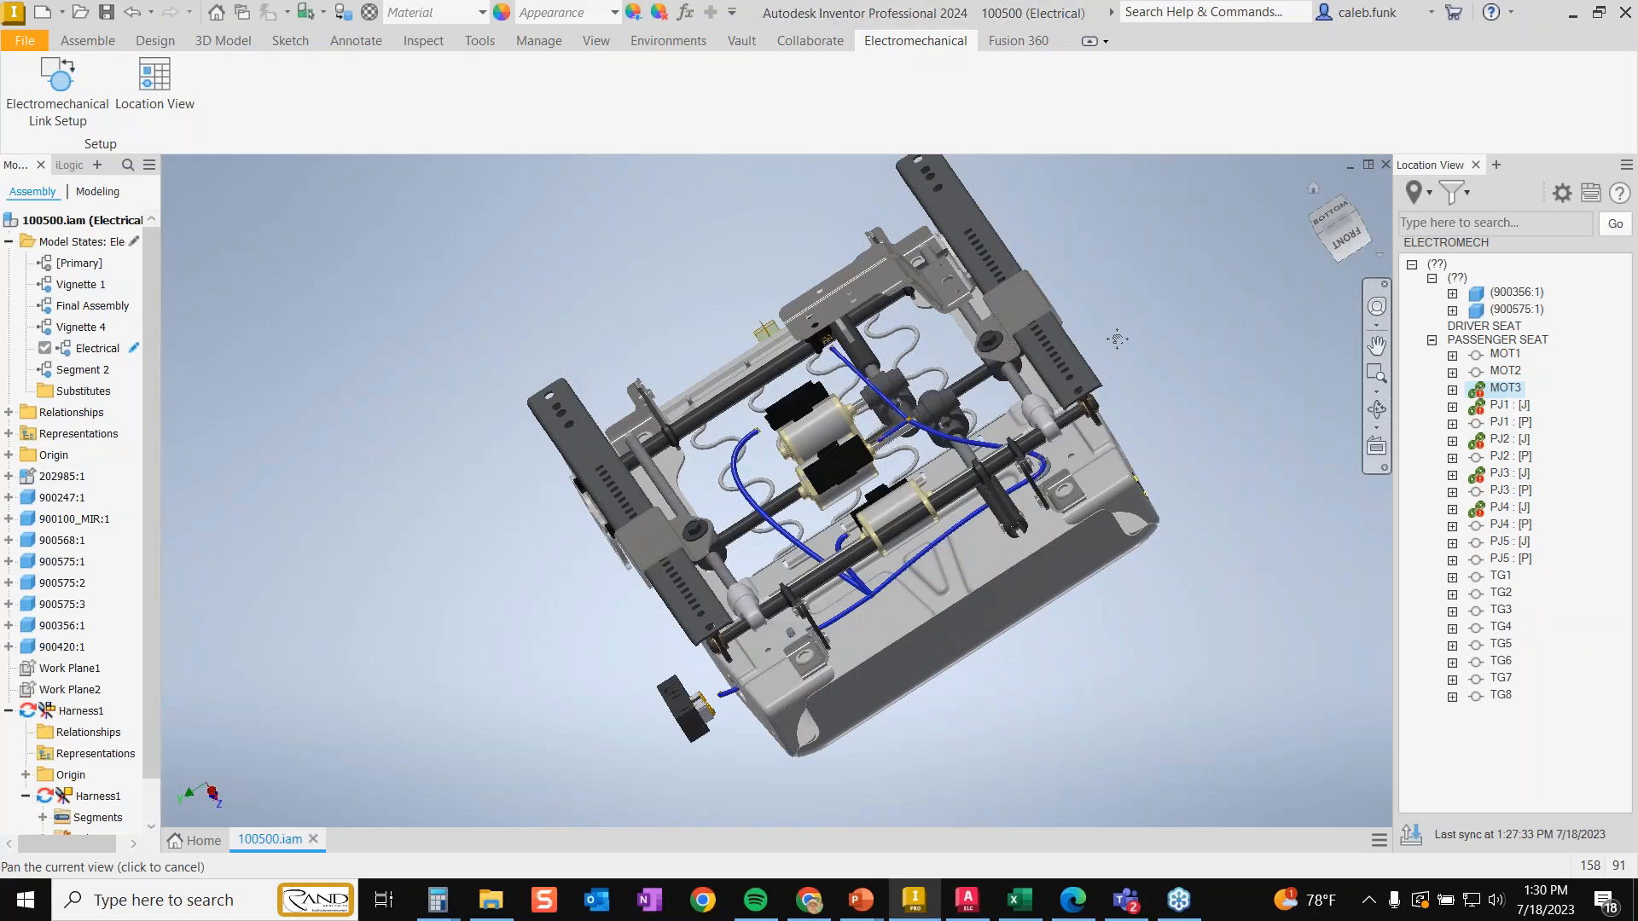
scroll(1130, 320, "down", 3)
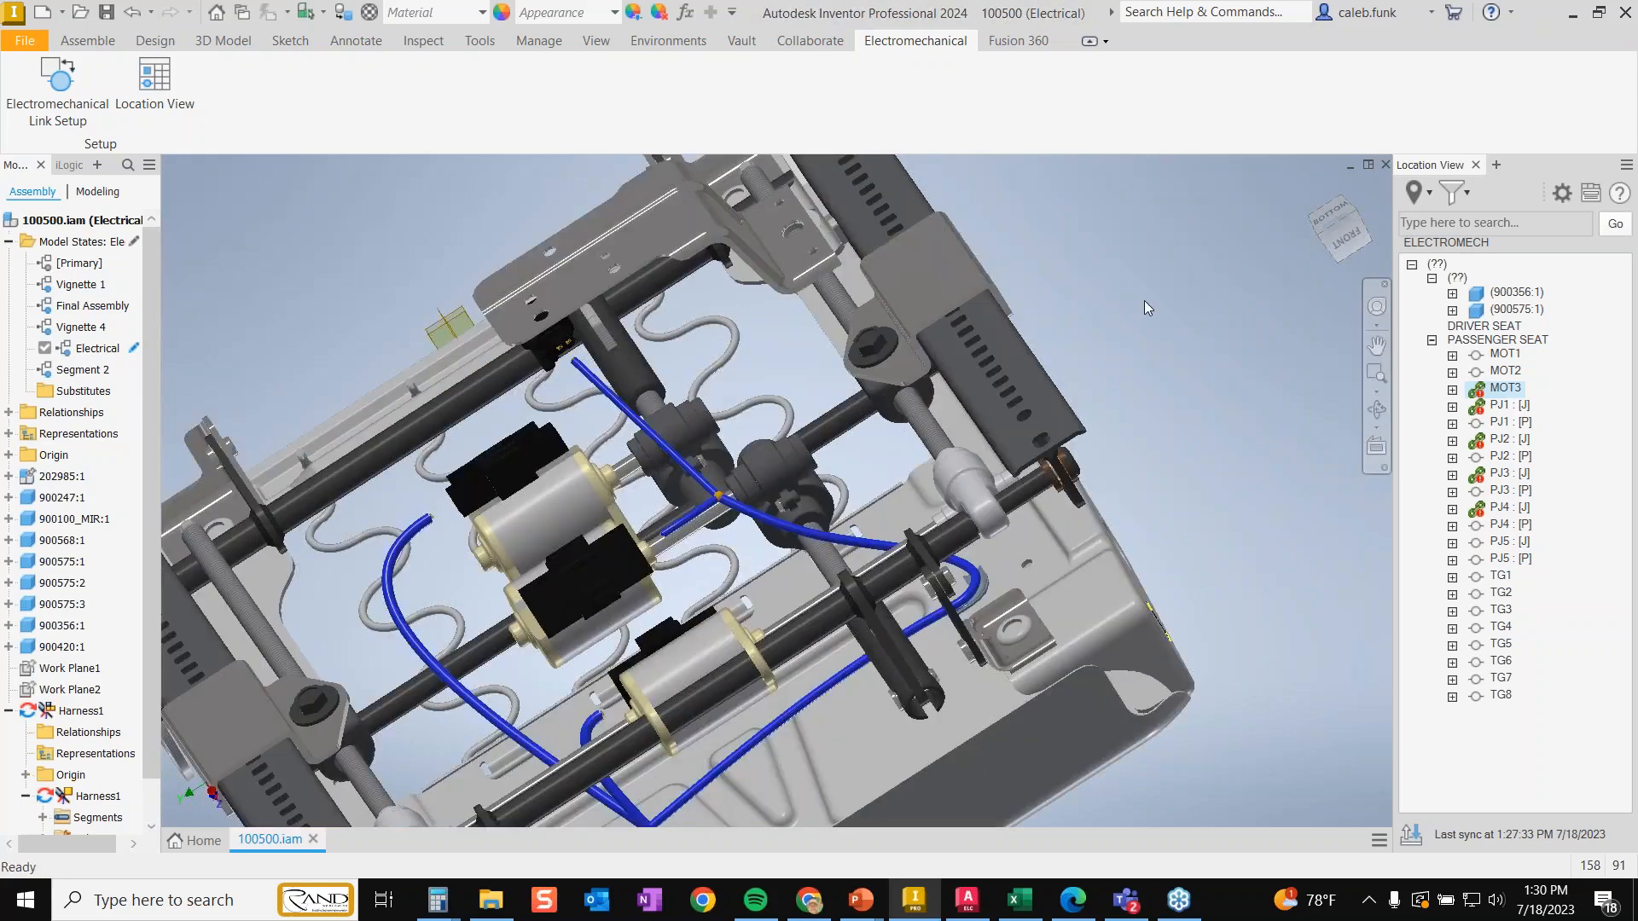
middle_click_drag(1145, 302, 1235, 211)
left_click(80, 710)
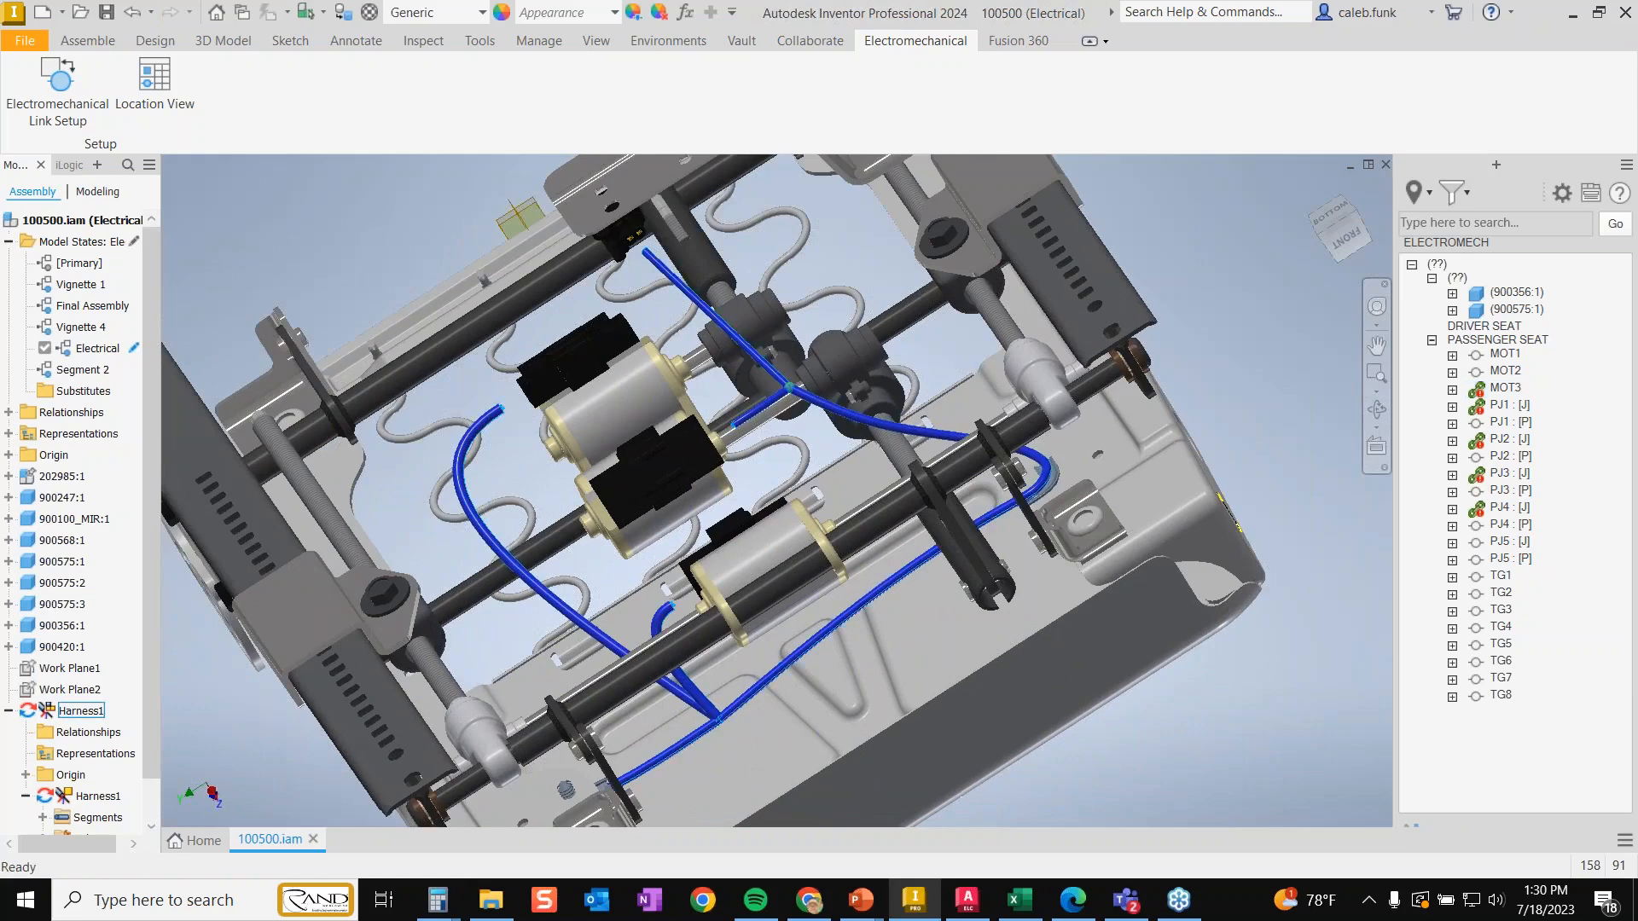
double_click(80, 710)
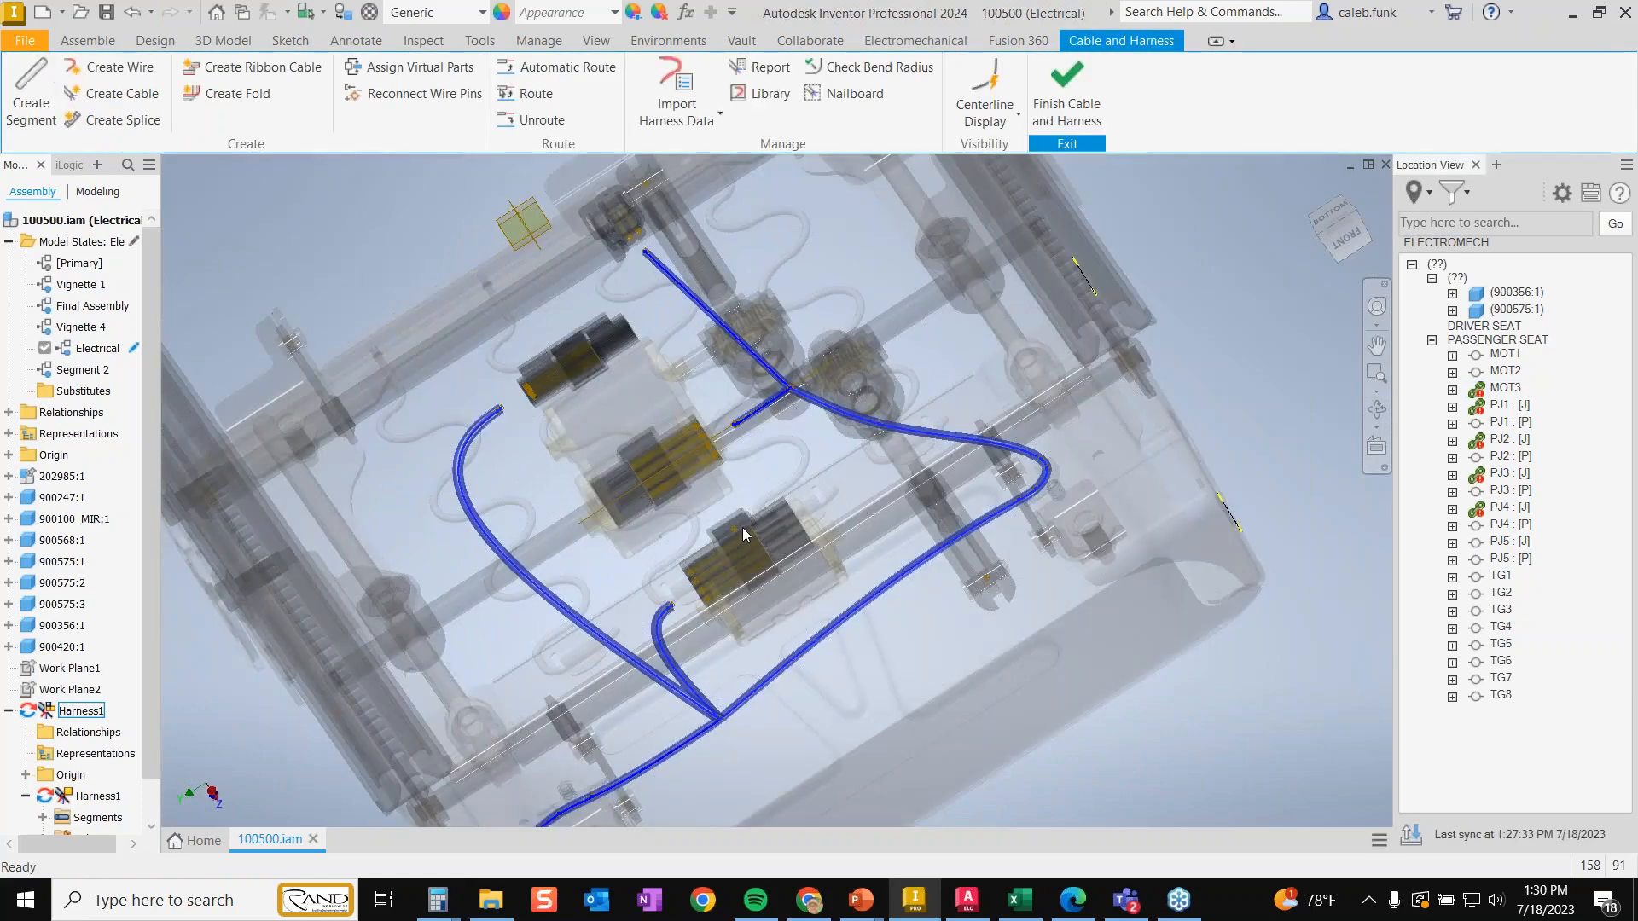
right_click(1510, 352)
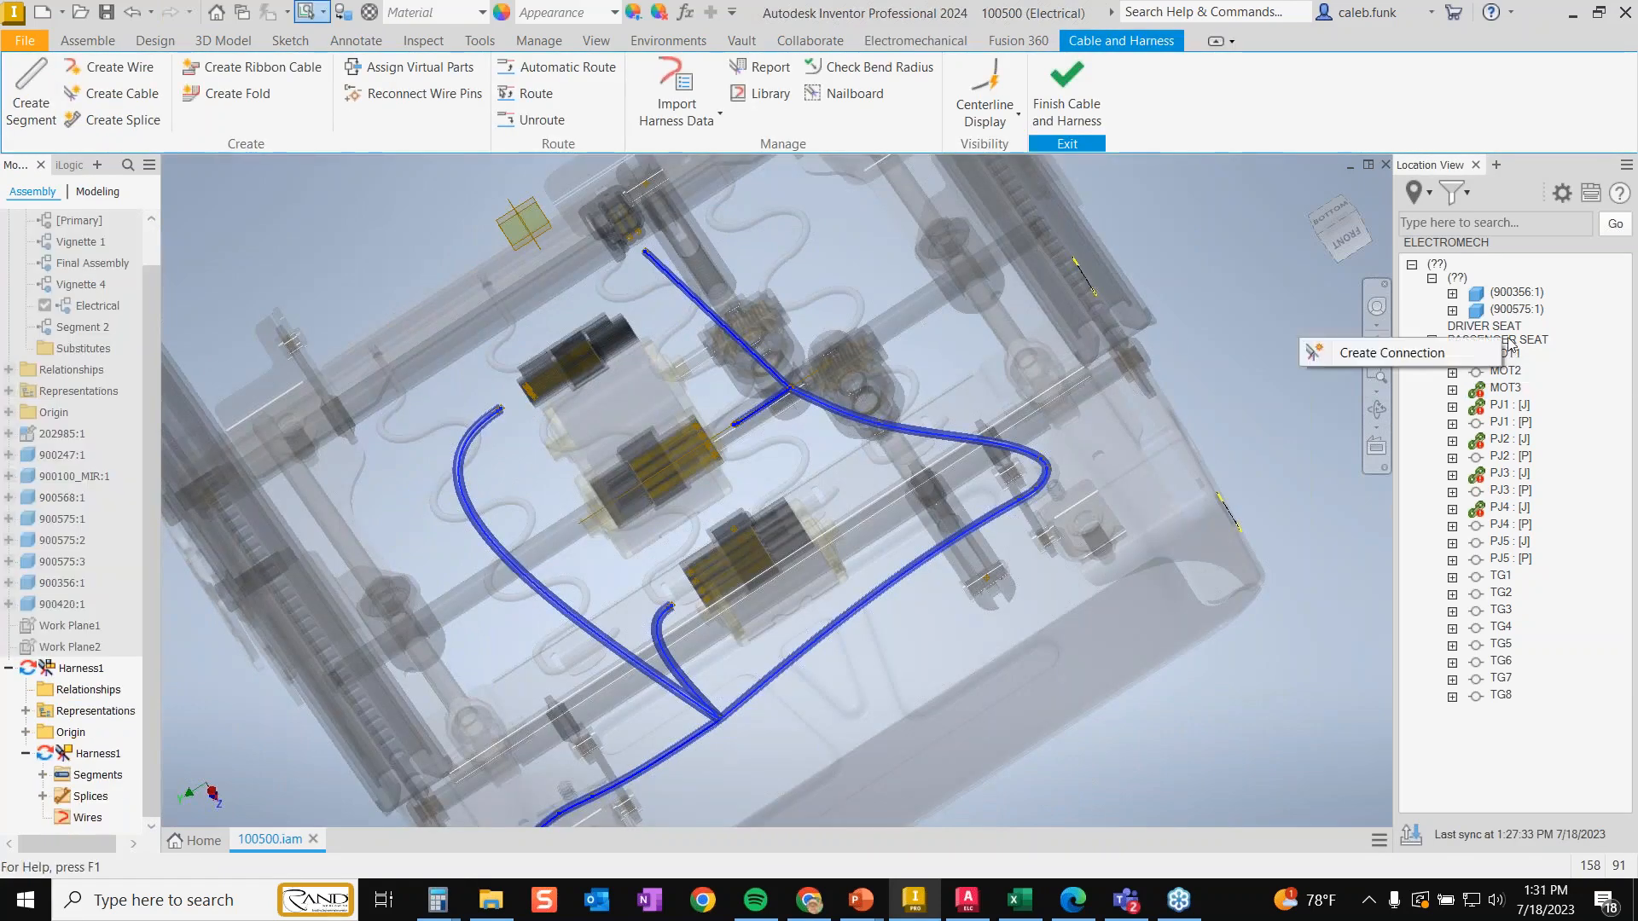
left_click(1399, 352)
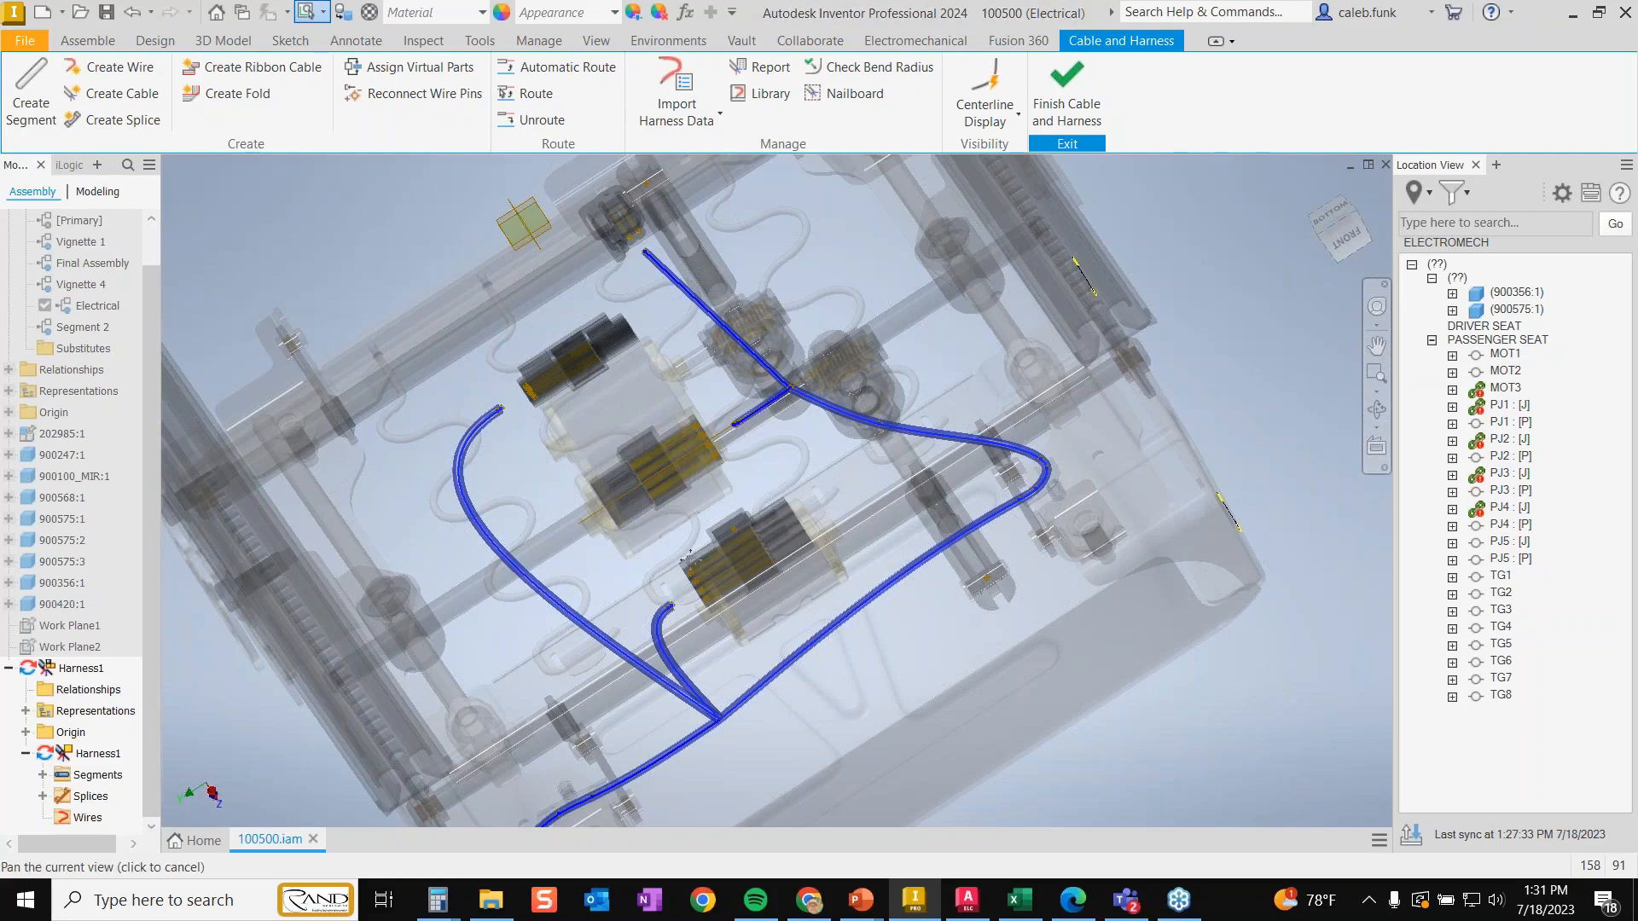
- Finish the cable and harness edit and save the assembly together with its modified dependents
middle_click_drag(727, 577, 823, 423)
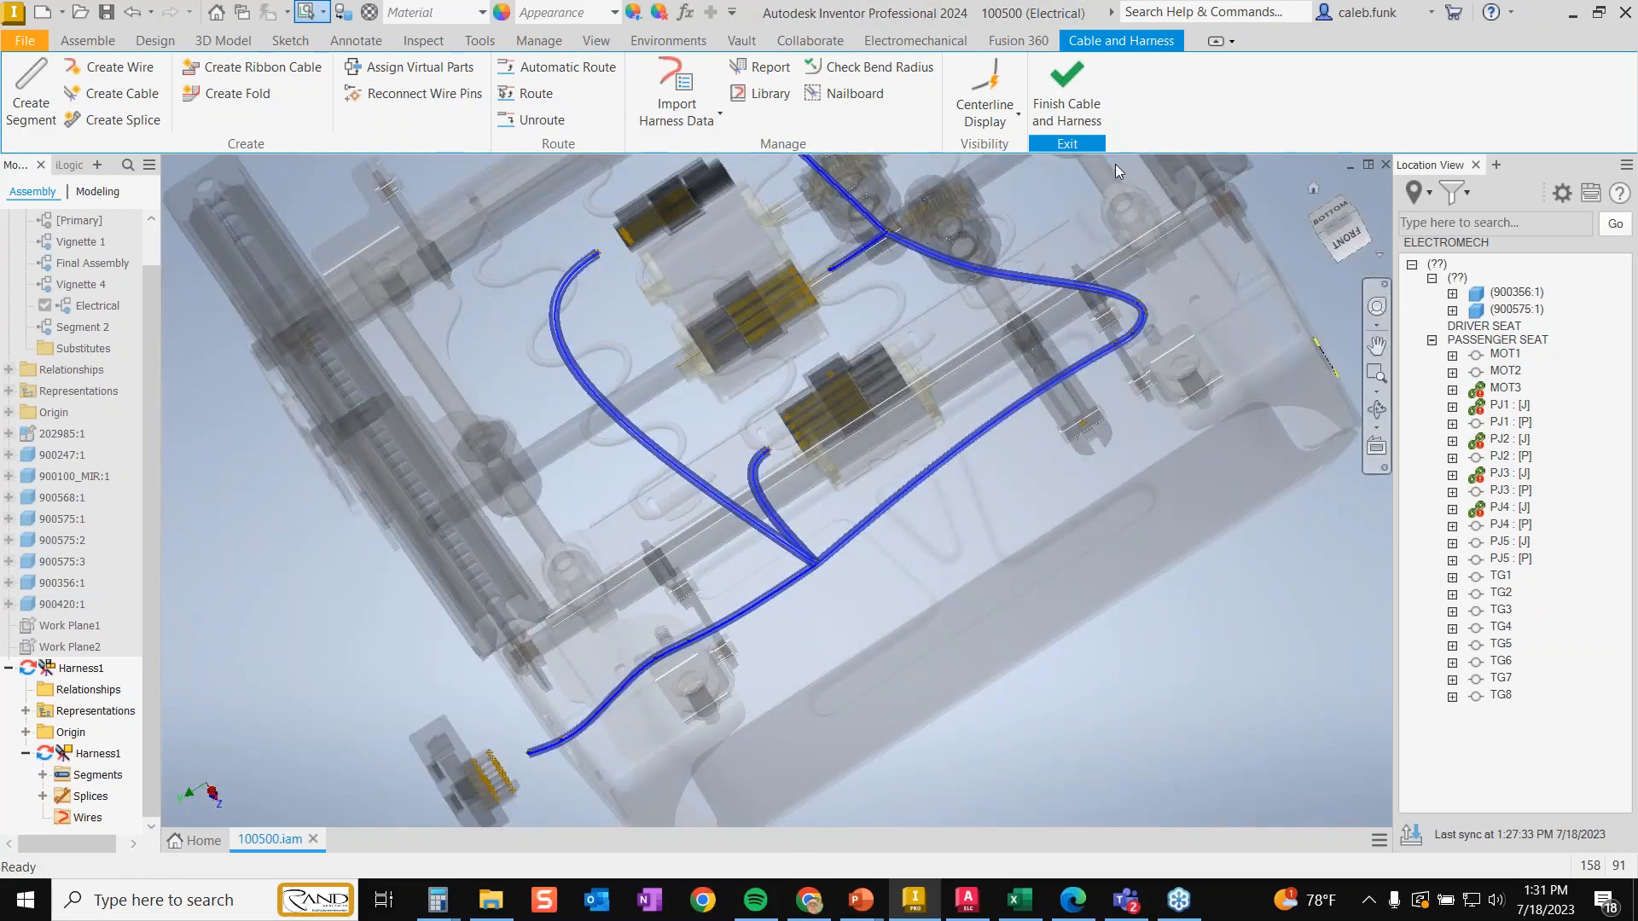
left_click(1043, 115)
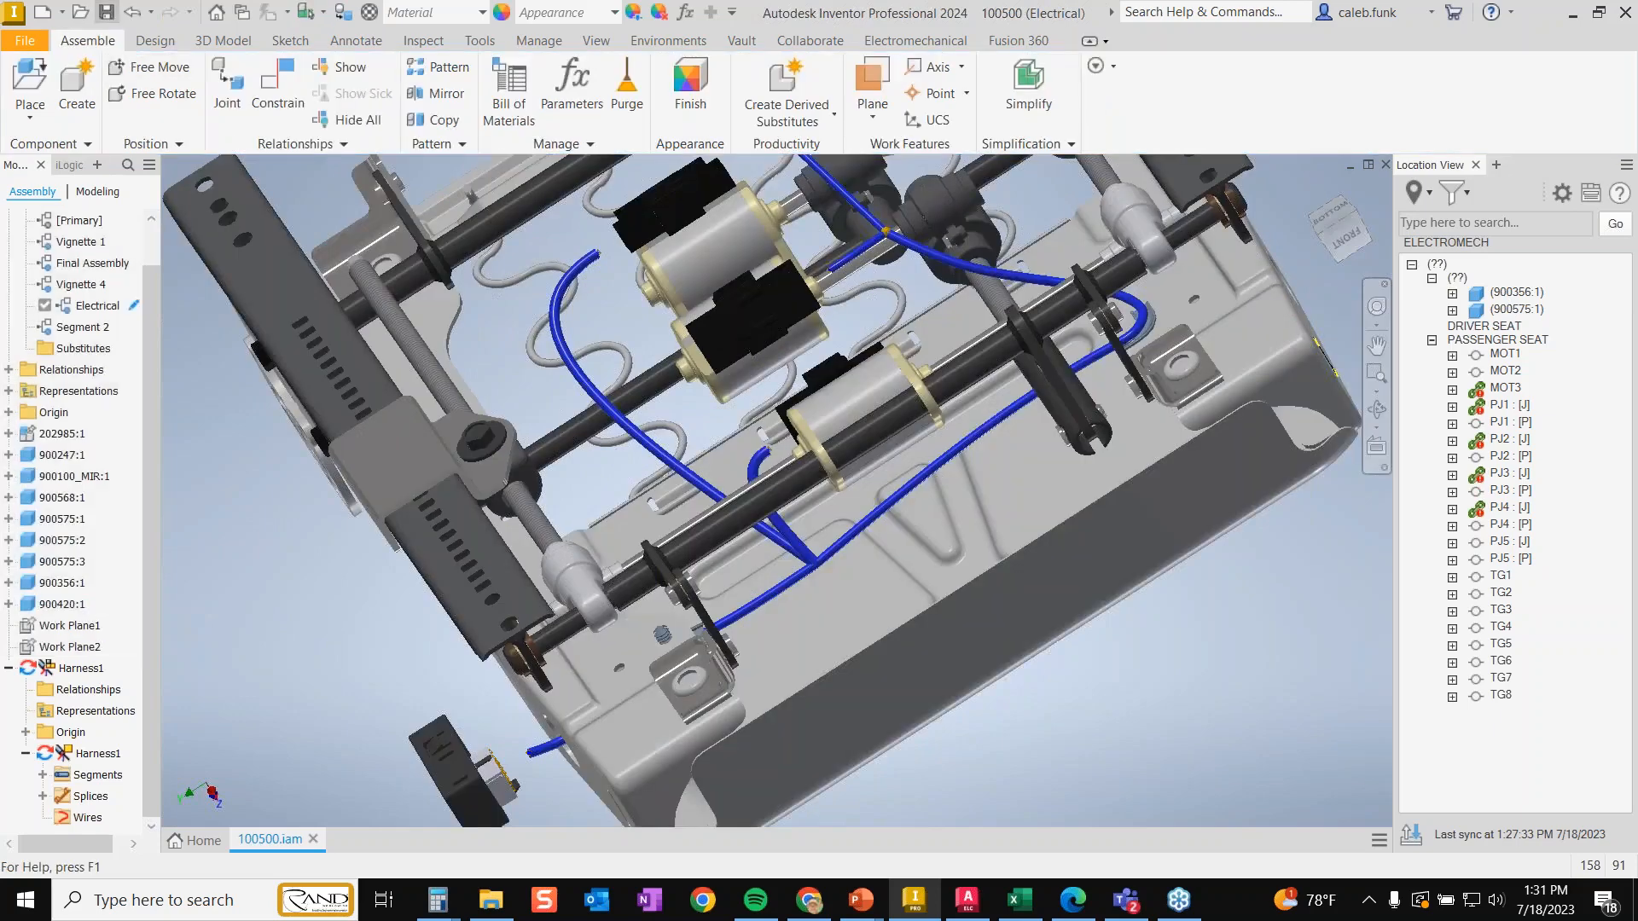
key("ctrl+s")
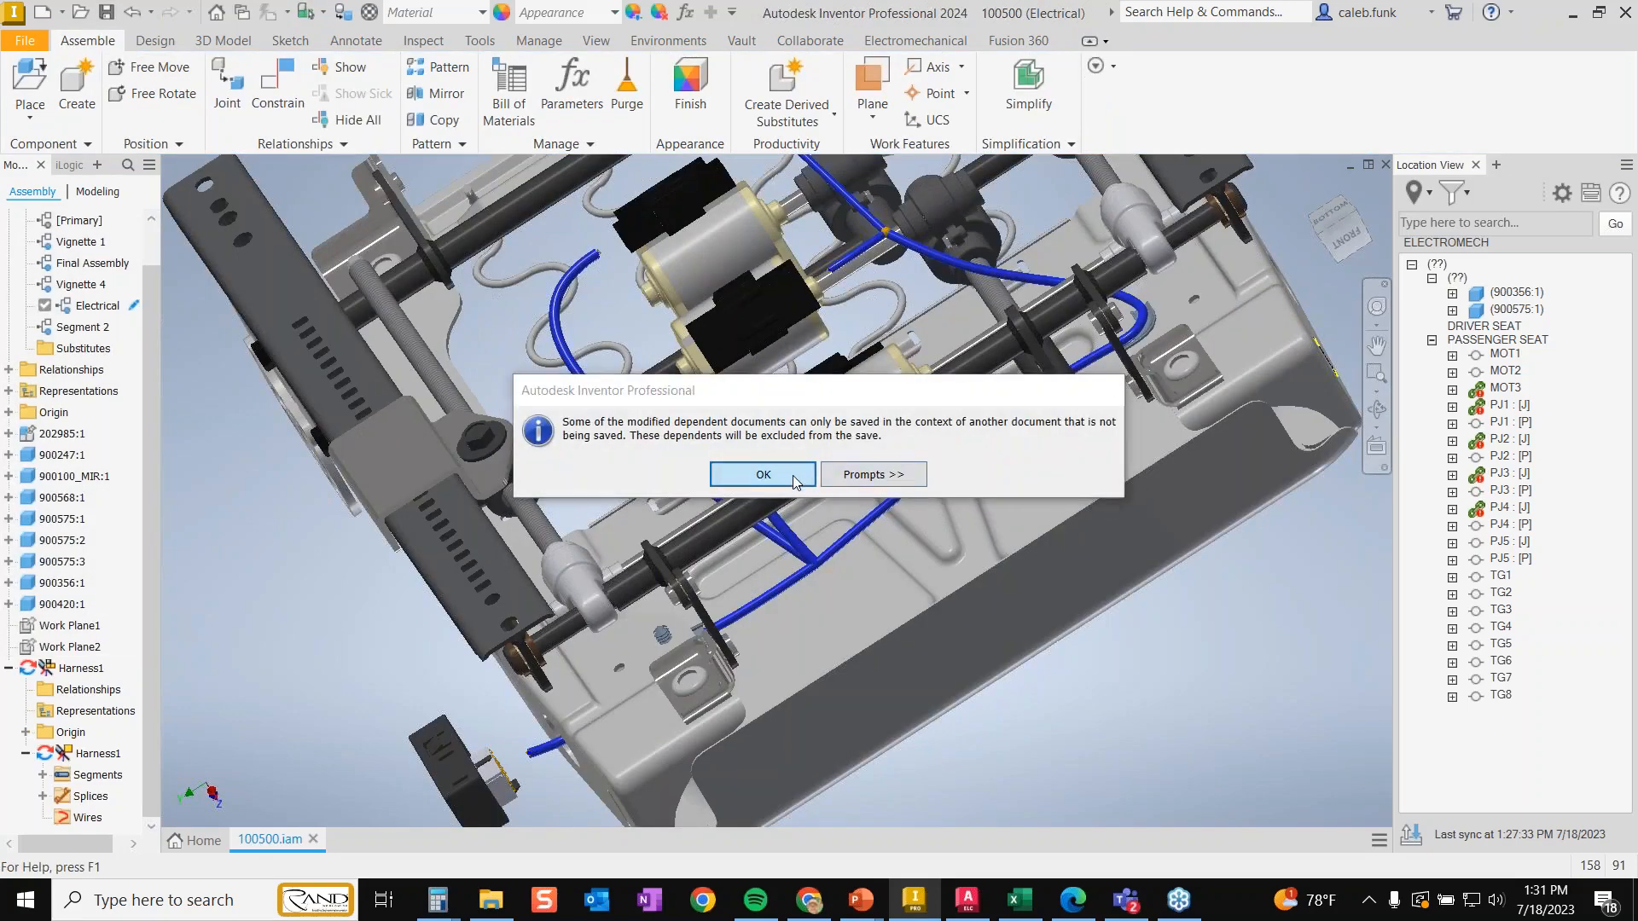
left_click(794, 481)
key("Return")
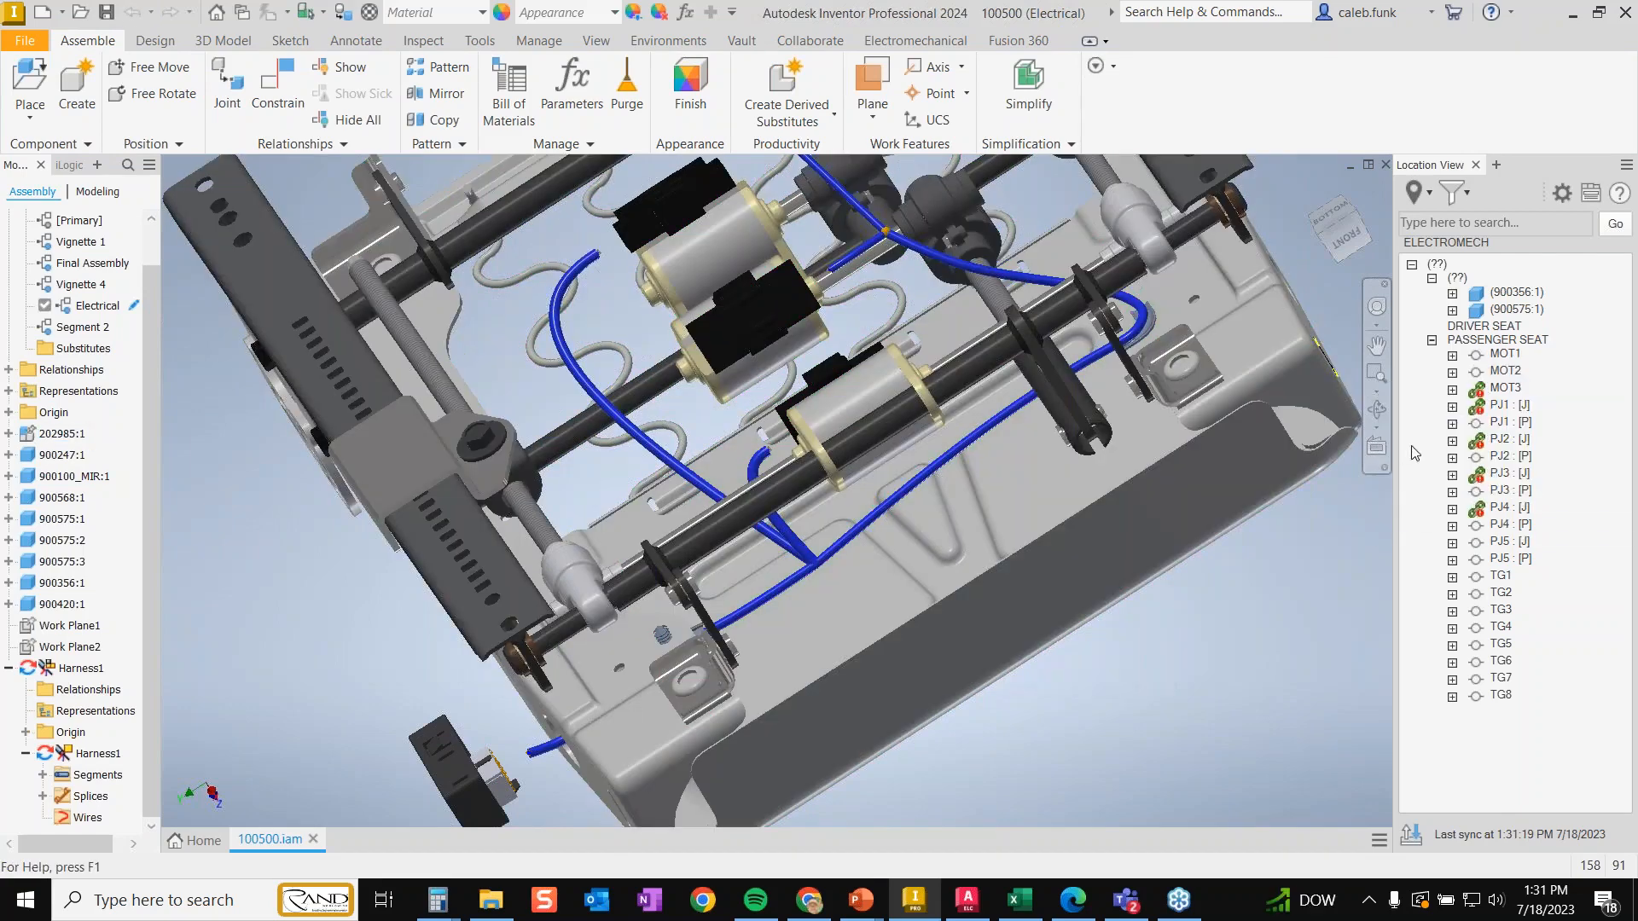
- Try to create the synchronized wire connections in Harness1 for the PASSENGER SEAT location and for PJ3 : [J]
right_click(1513, 346)
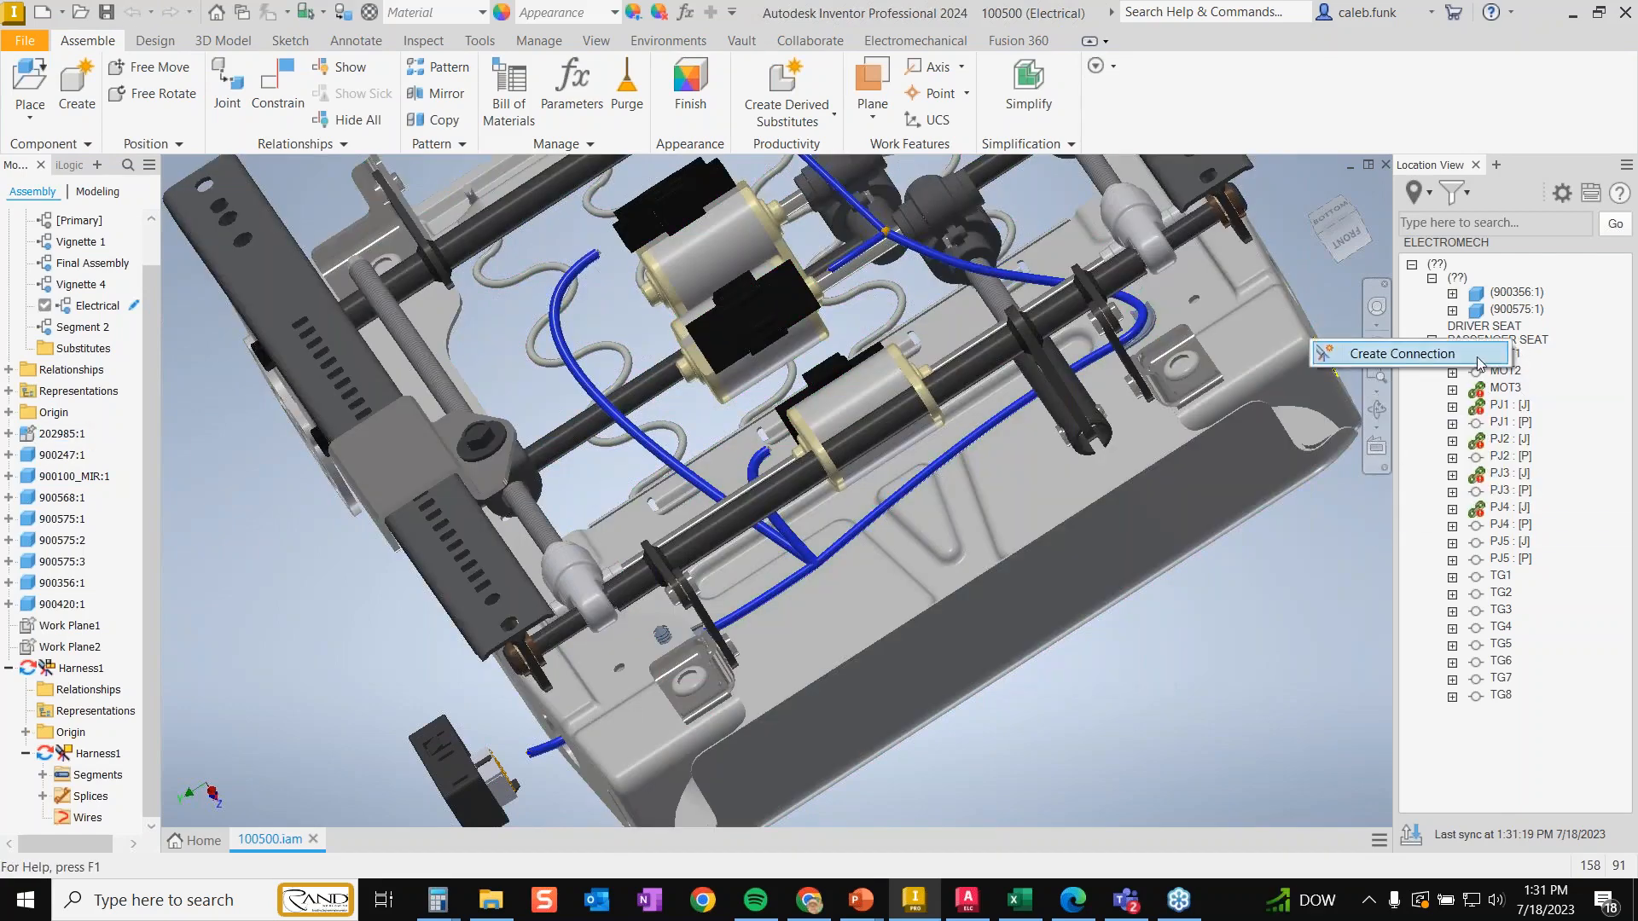
left_click(1406, 353)
left_click(492, 307)
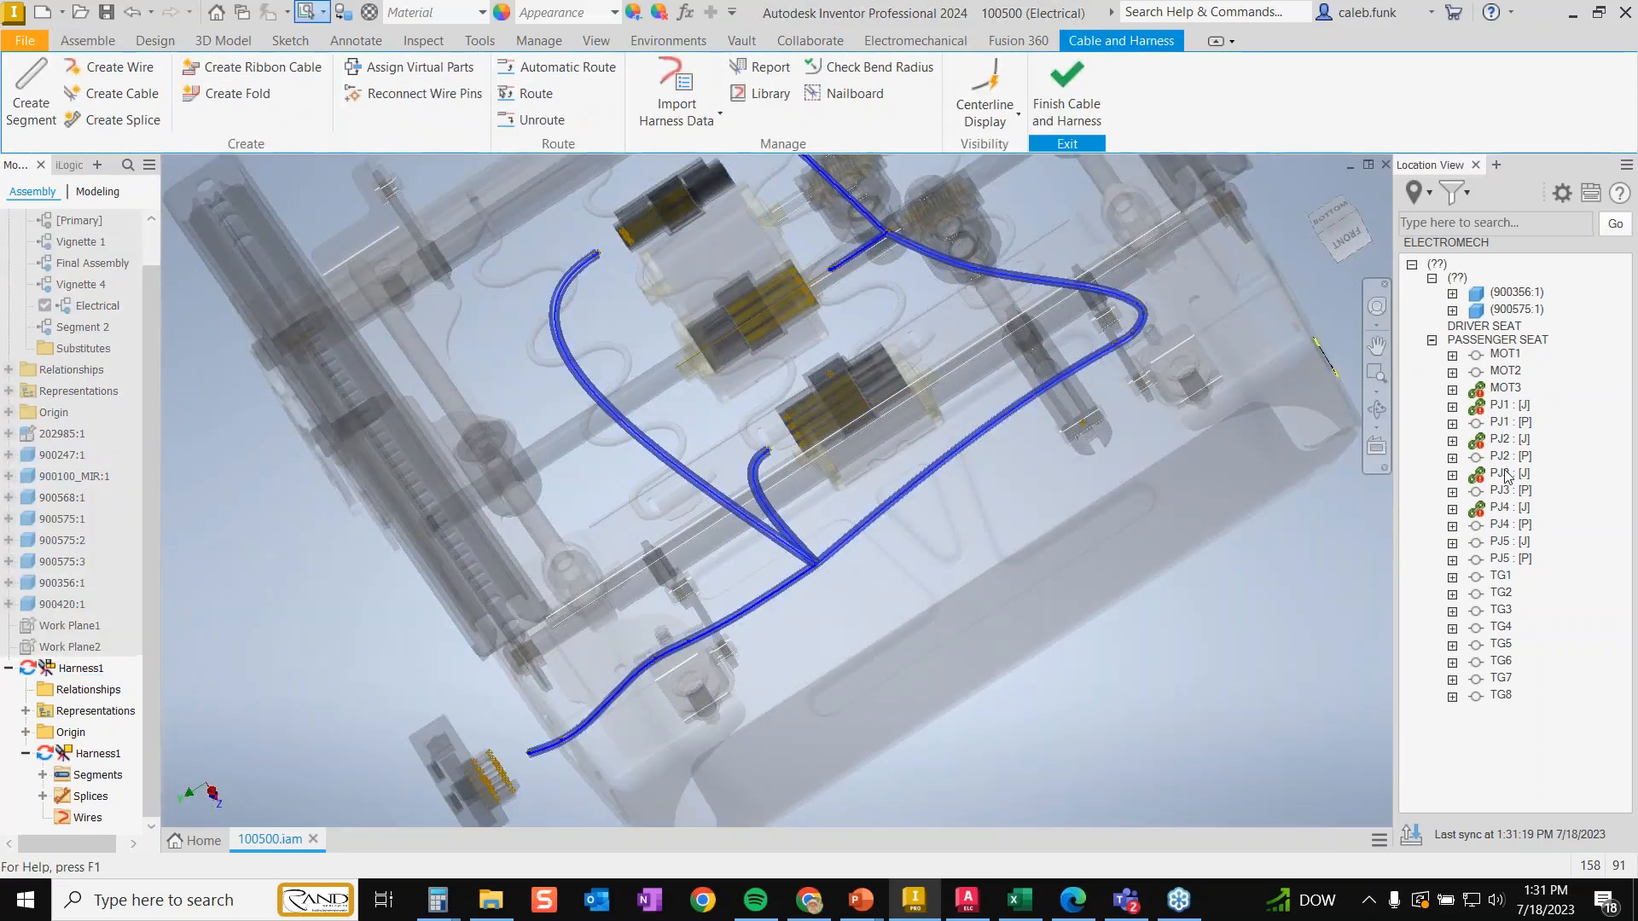
right_click(1499, 473)
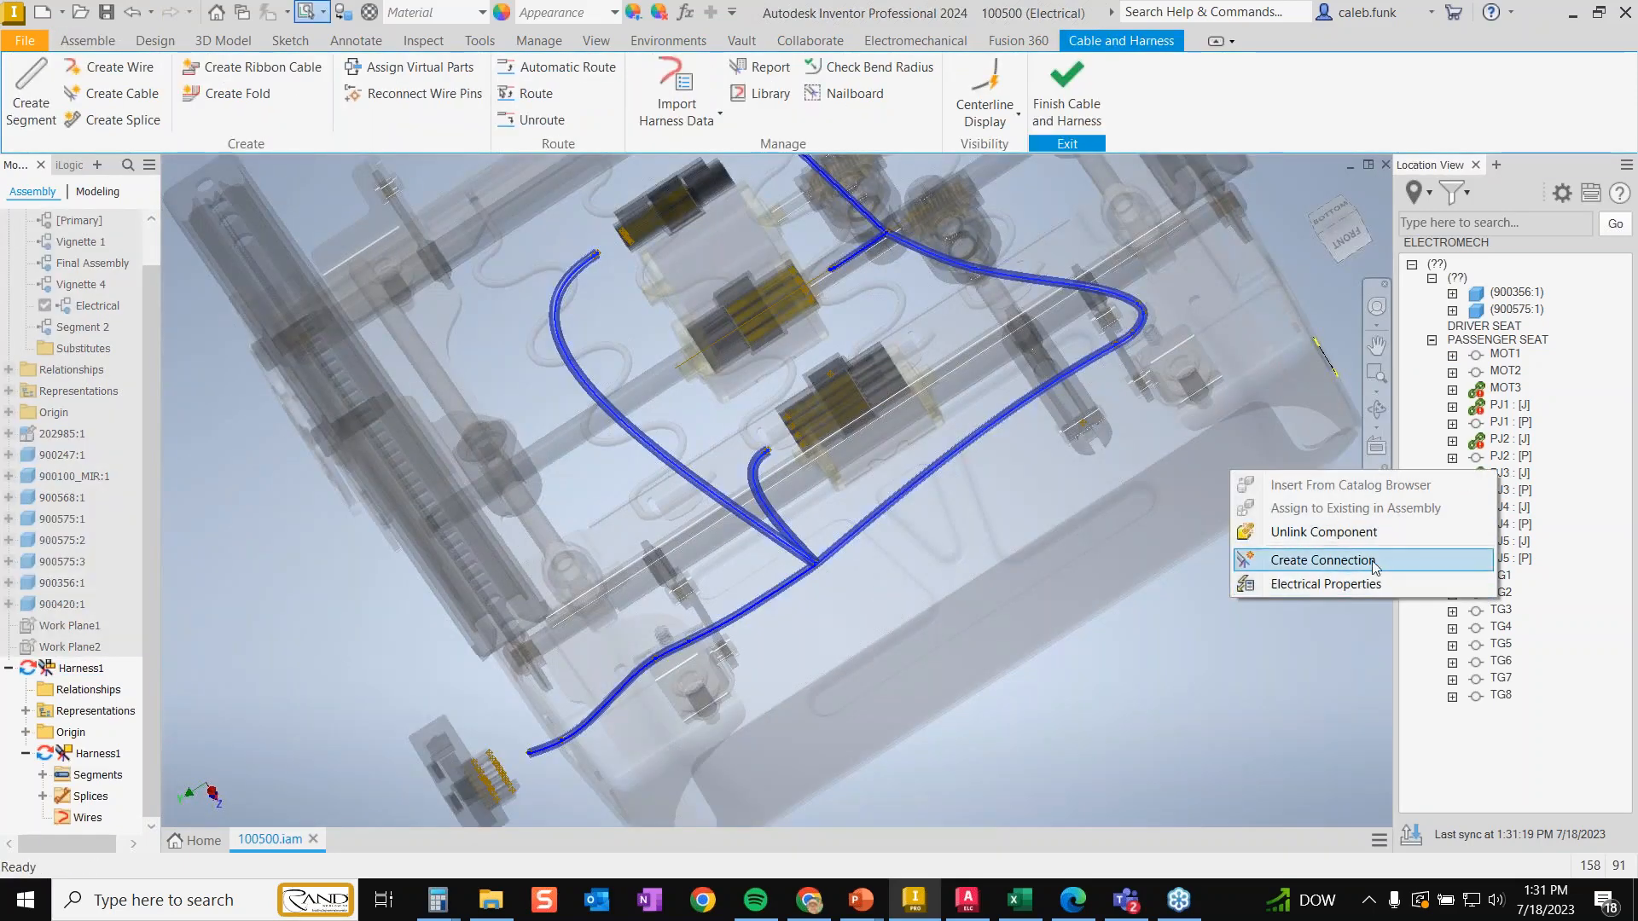
left_click(1409, 560)
left_click(967, 533)
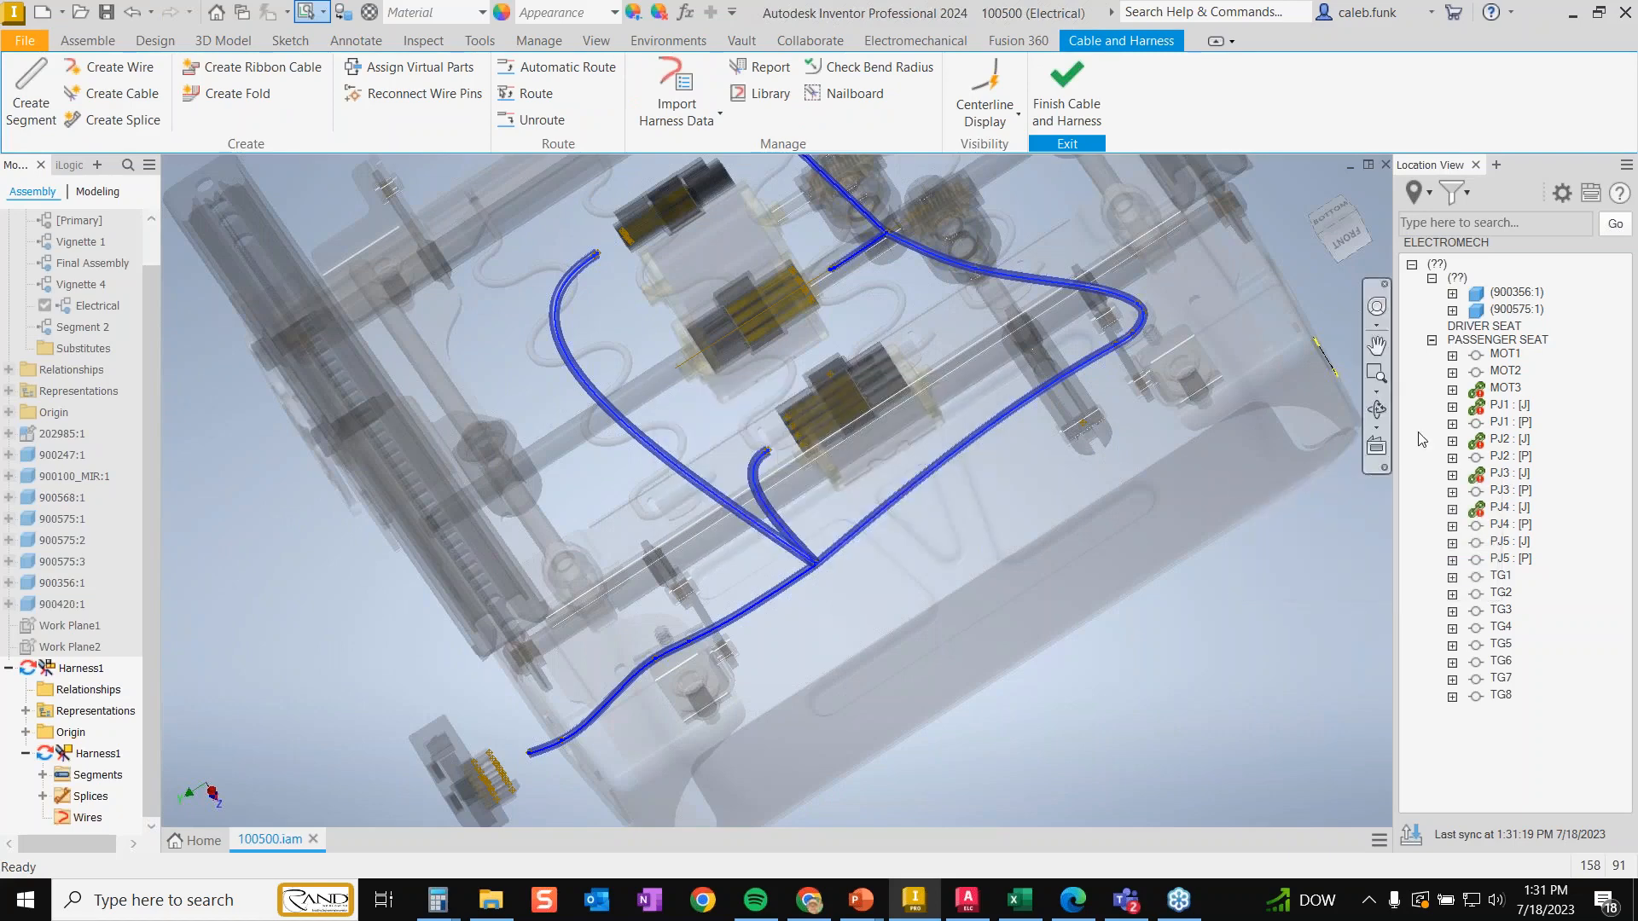
right_click(1501, 343)
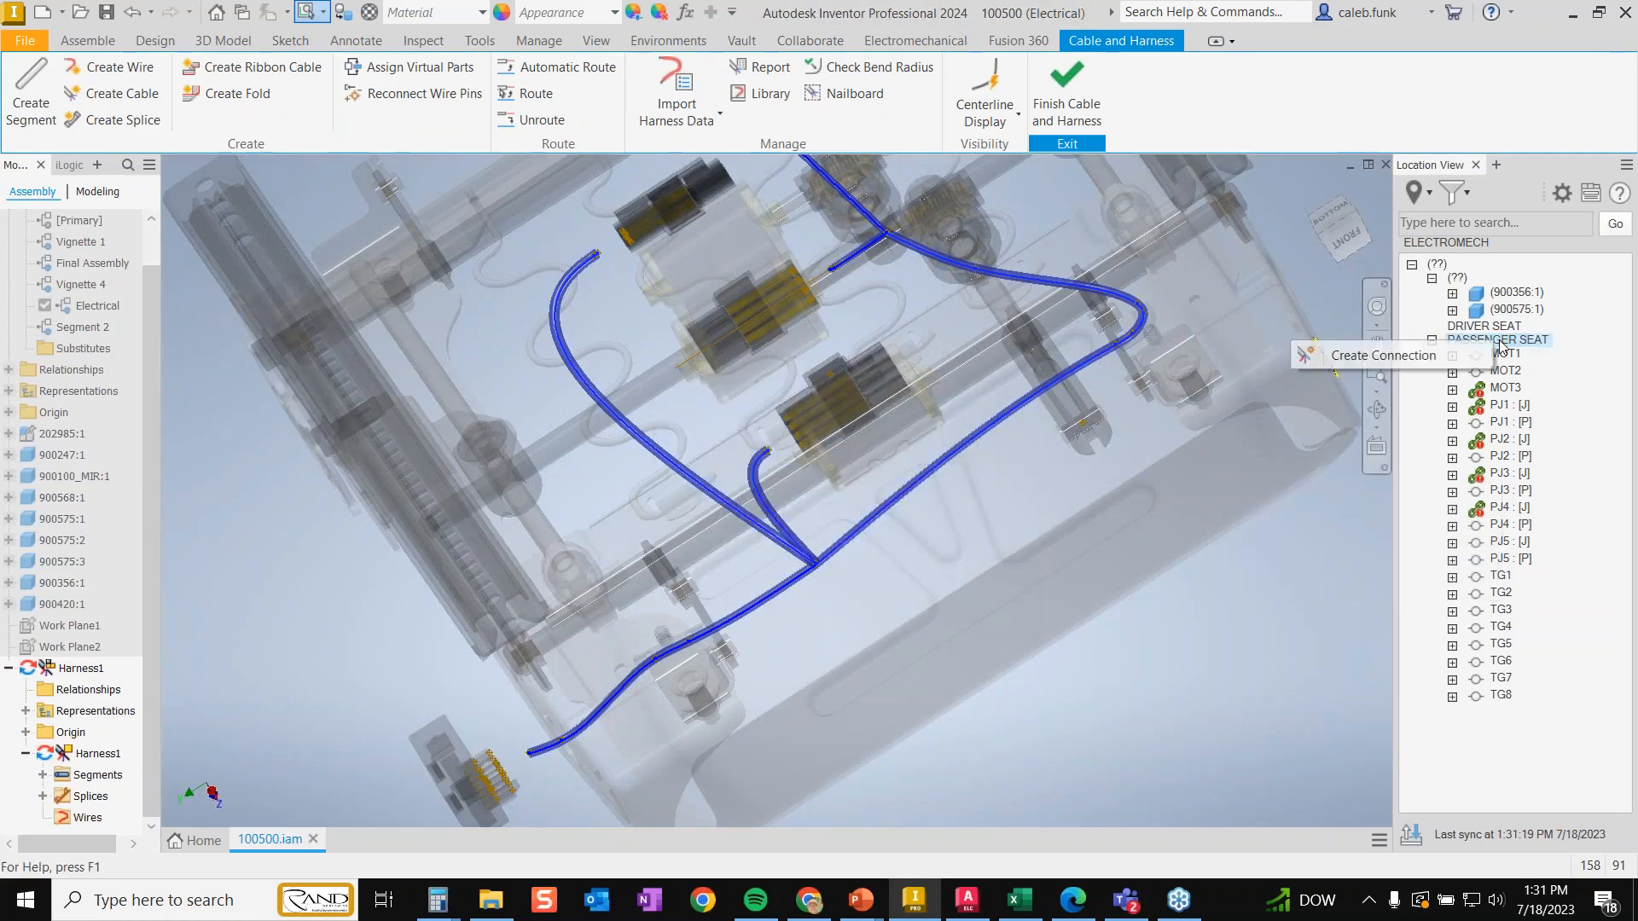
left_click(1442, 356)
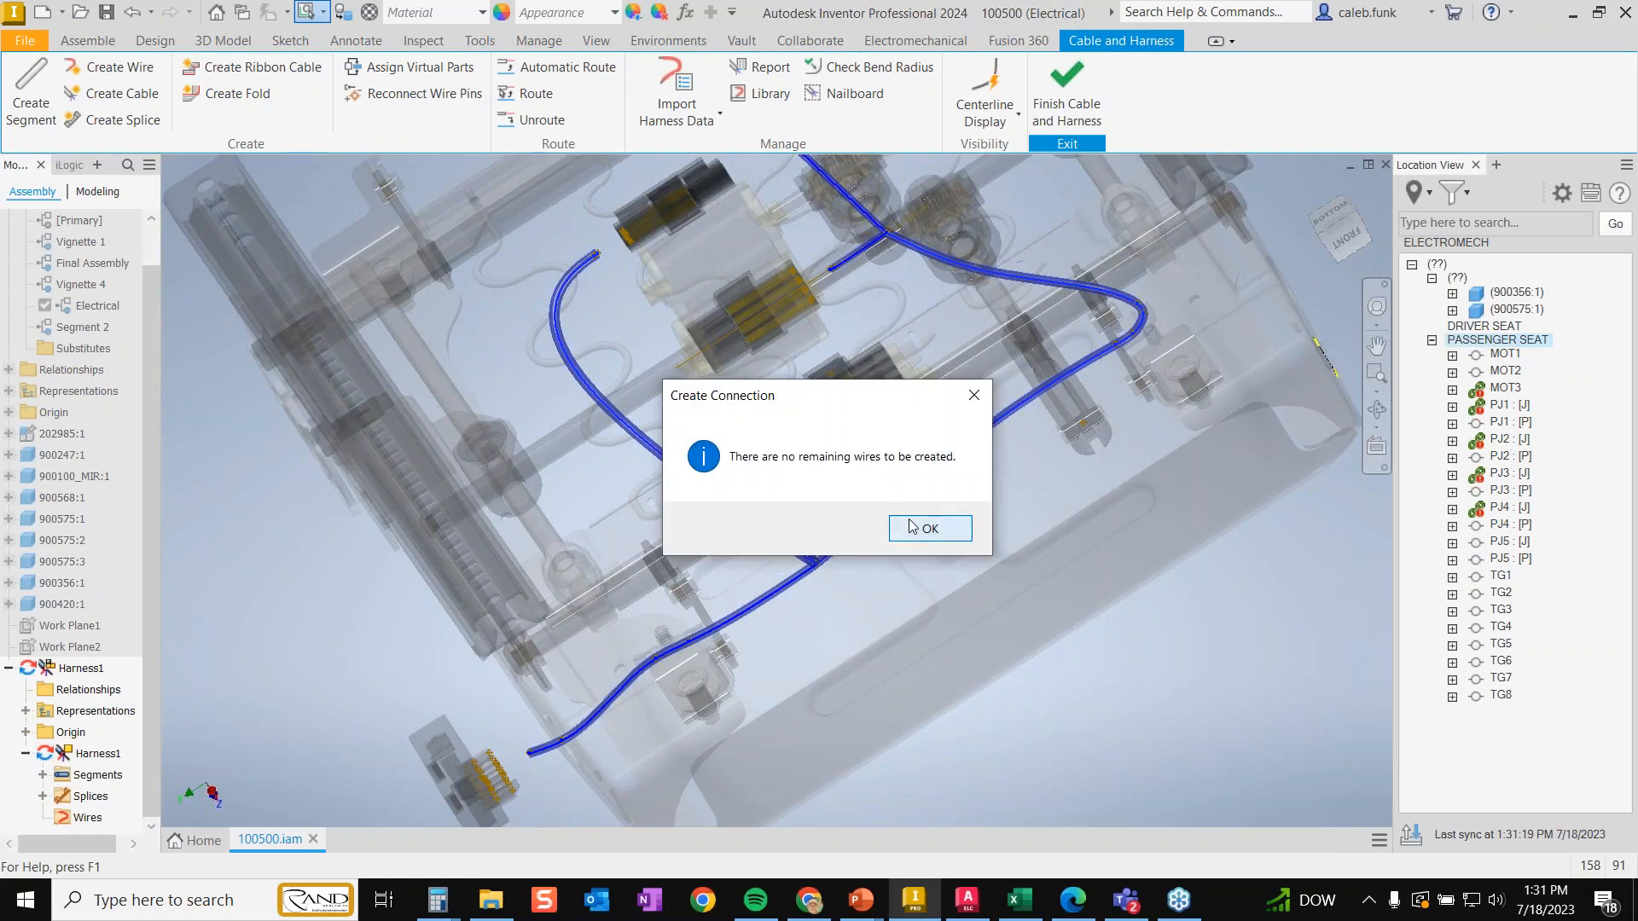
left_click(913, 526)
- Check the pin lists of MOT3 and PJ1 : [J] in the PASSENGER SEAT location, including pin 1 of PJ1
middle_click_drag(1343, 638, 1280, 591)
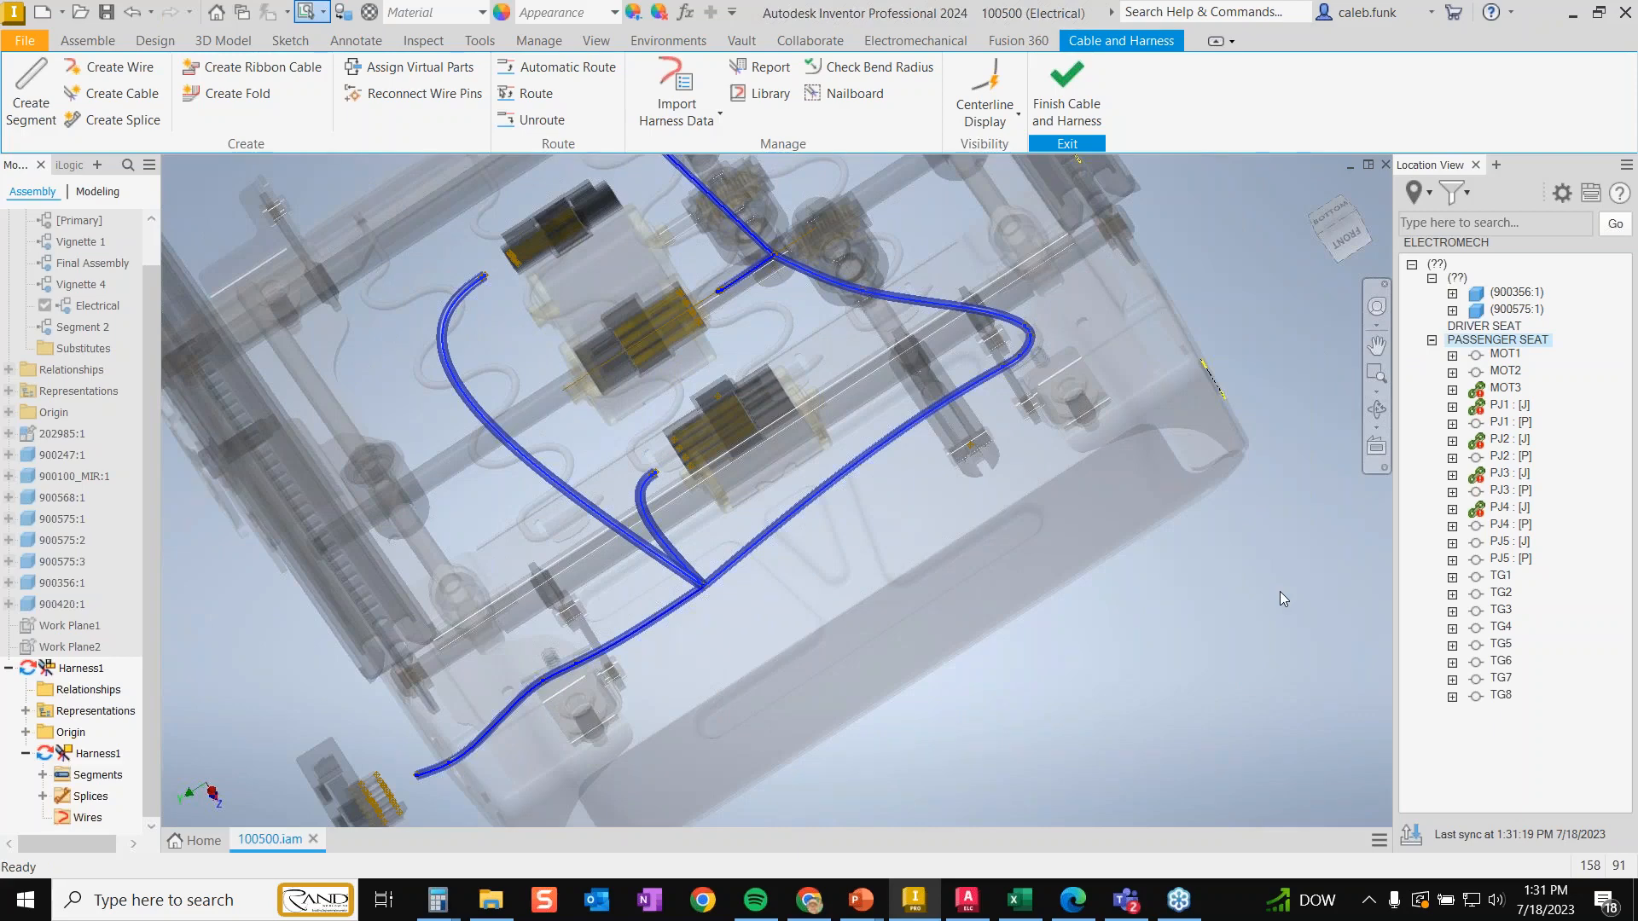
left_click(1452, 391)
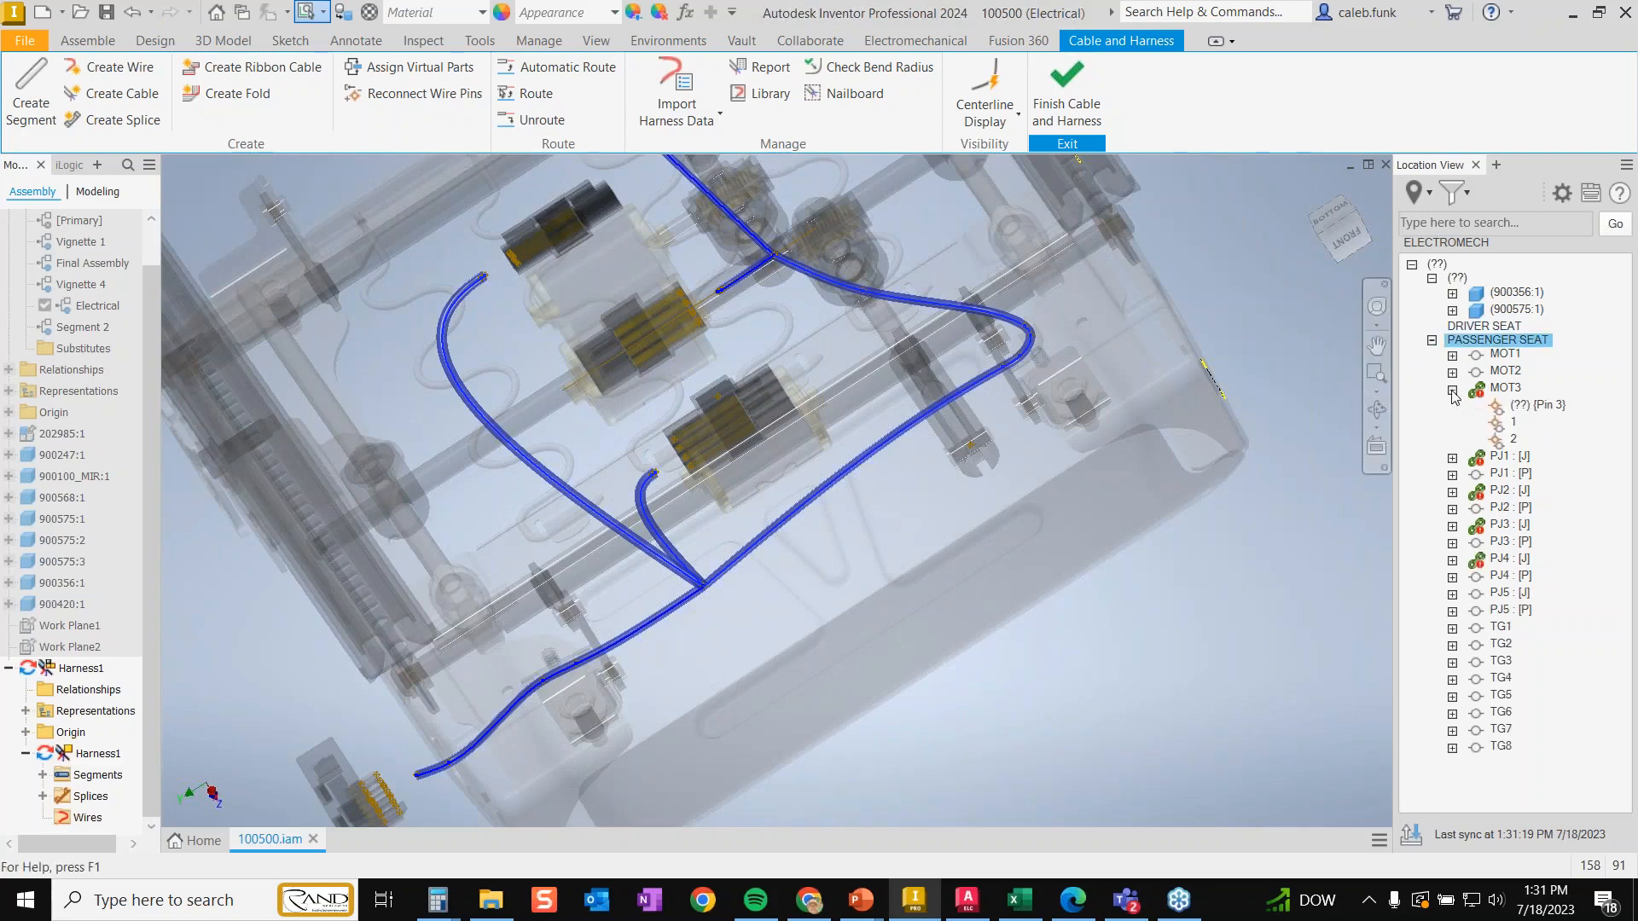
left_click(1453, 459)
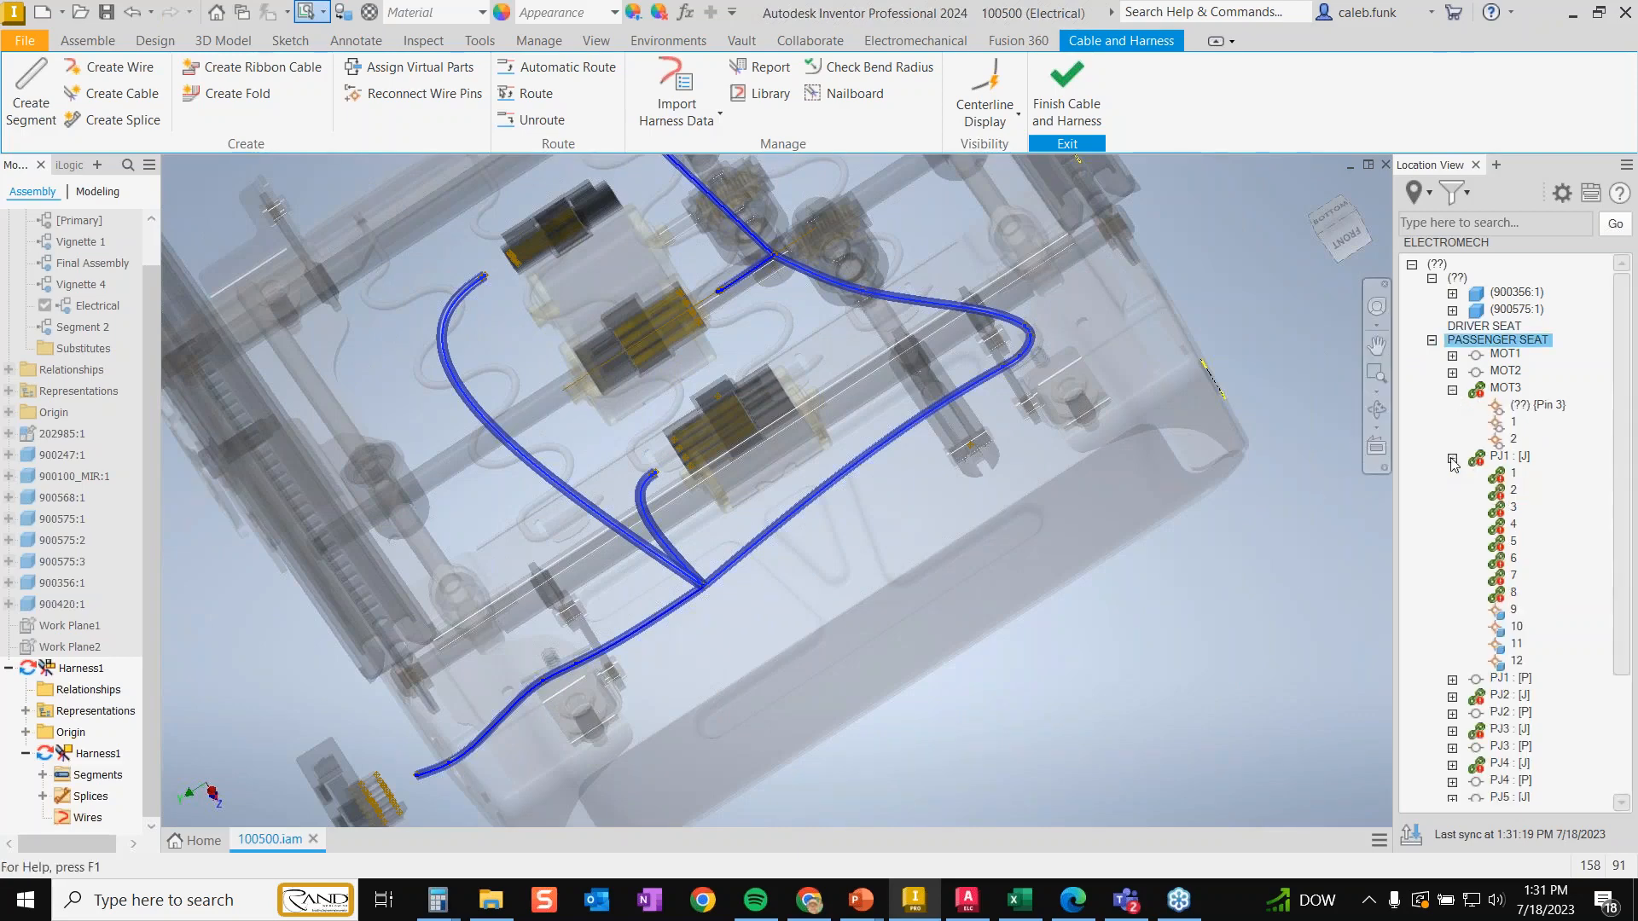
right_click(1505, 474)
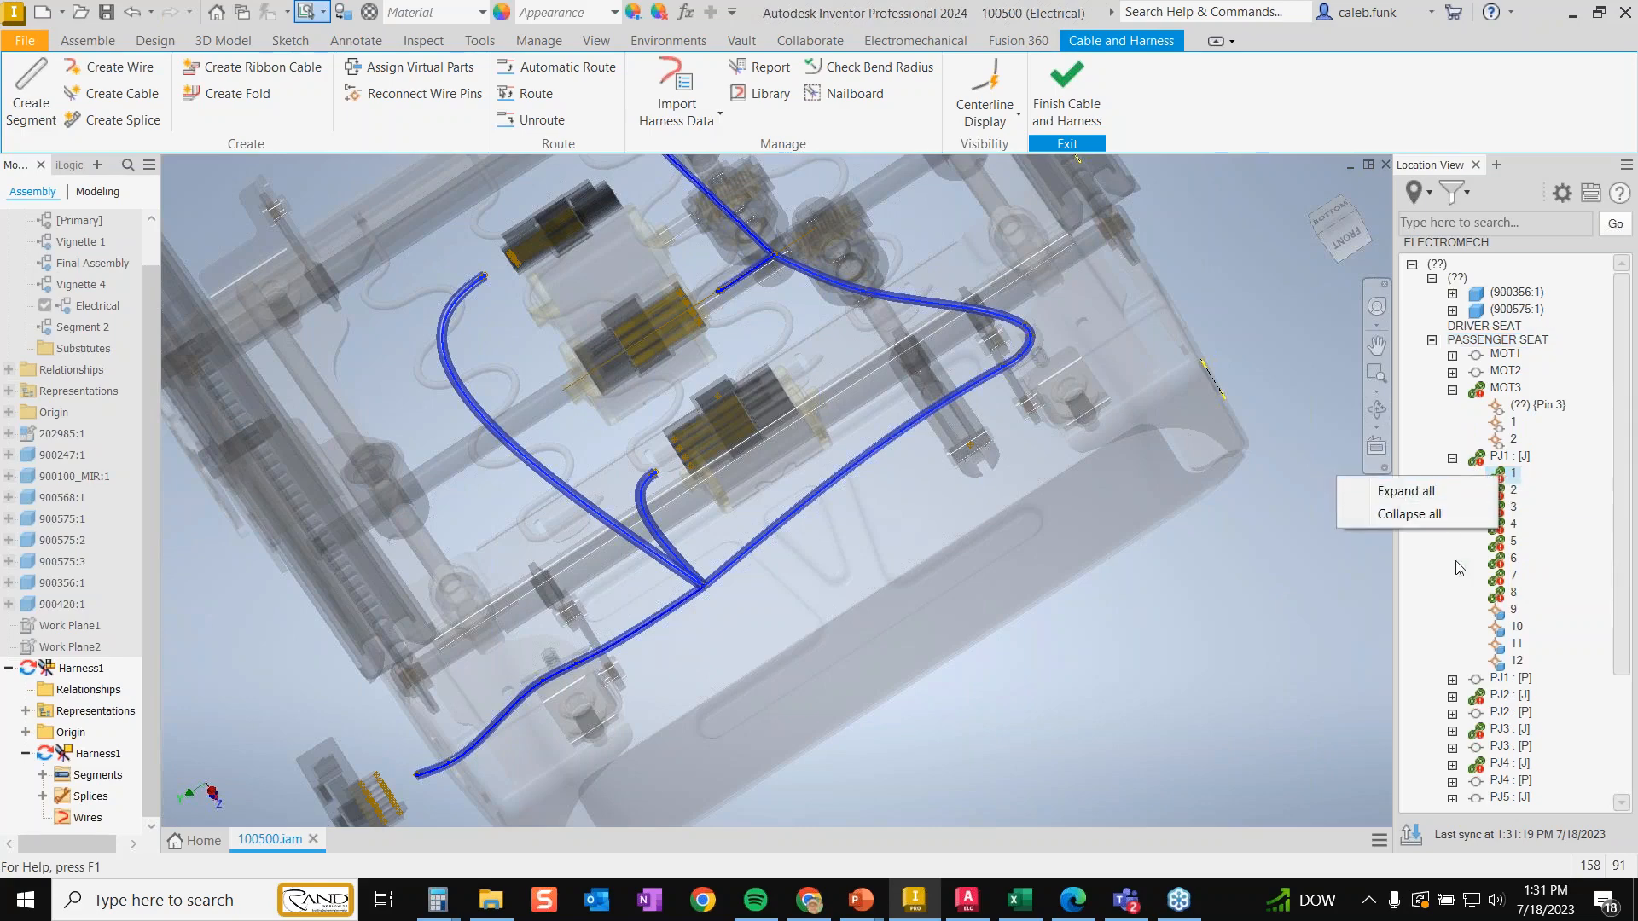
left_click(1499, 476)
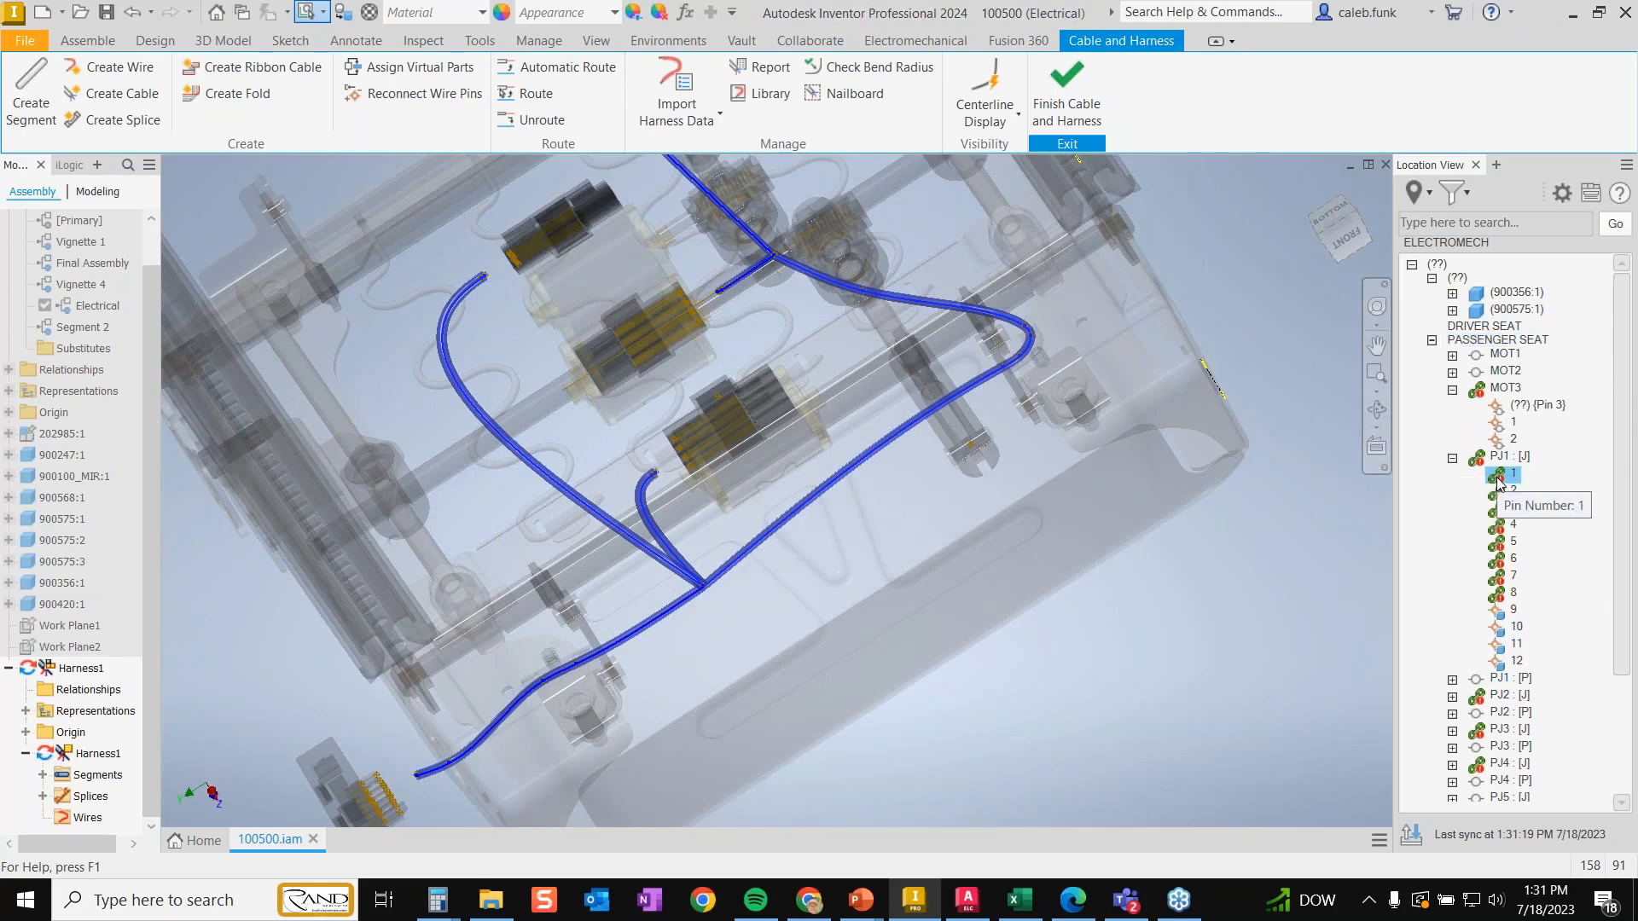
- Synchronize the Location View with the electrical project, collapse both pin lists and finish the cable and harness edit
left_click(1413, 836)
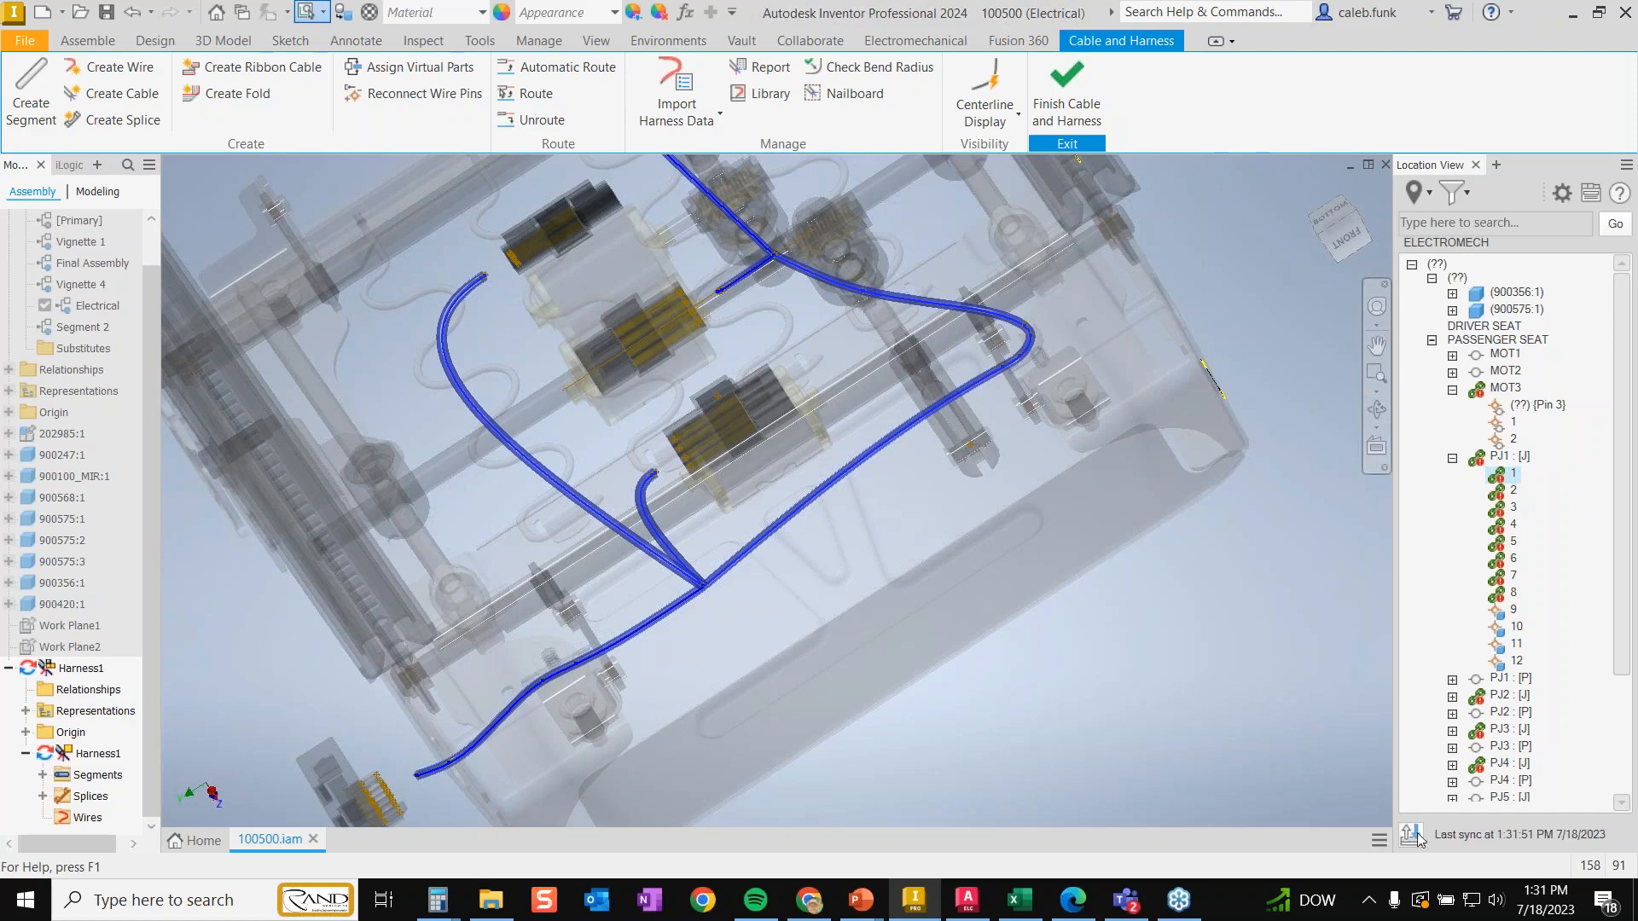
left_click(1453, 459)
left_click(1452, 389)
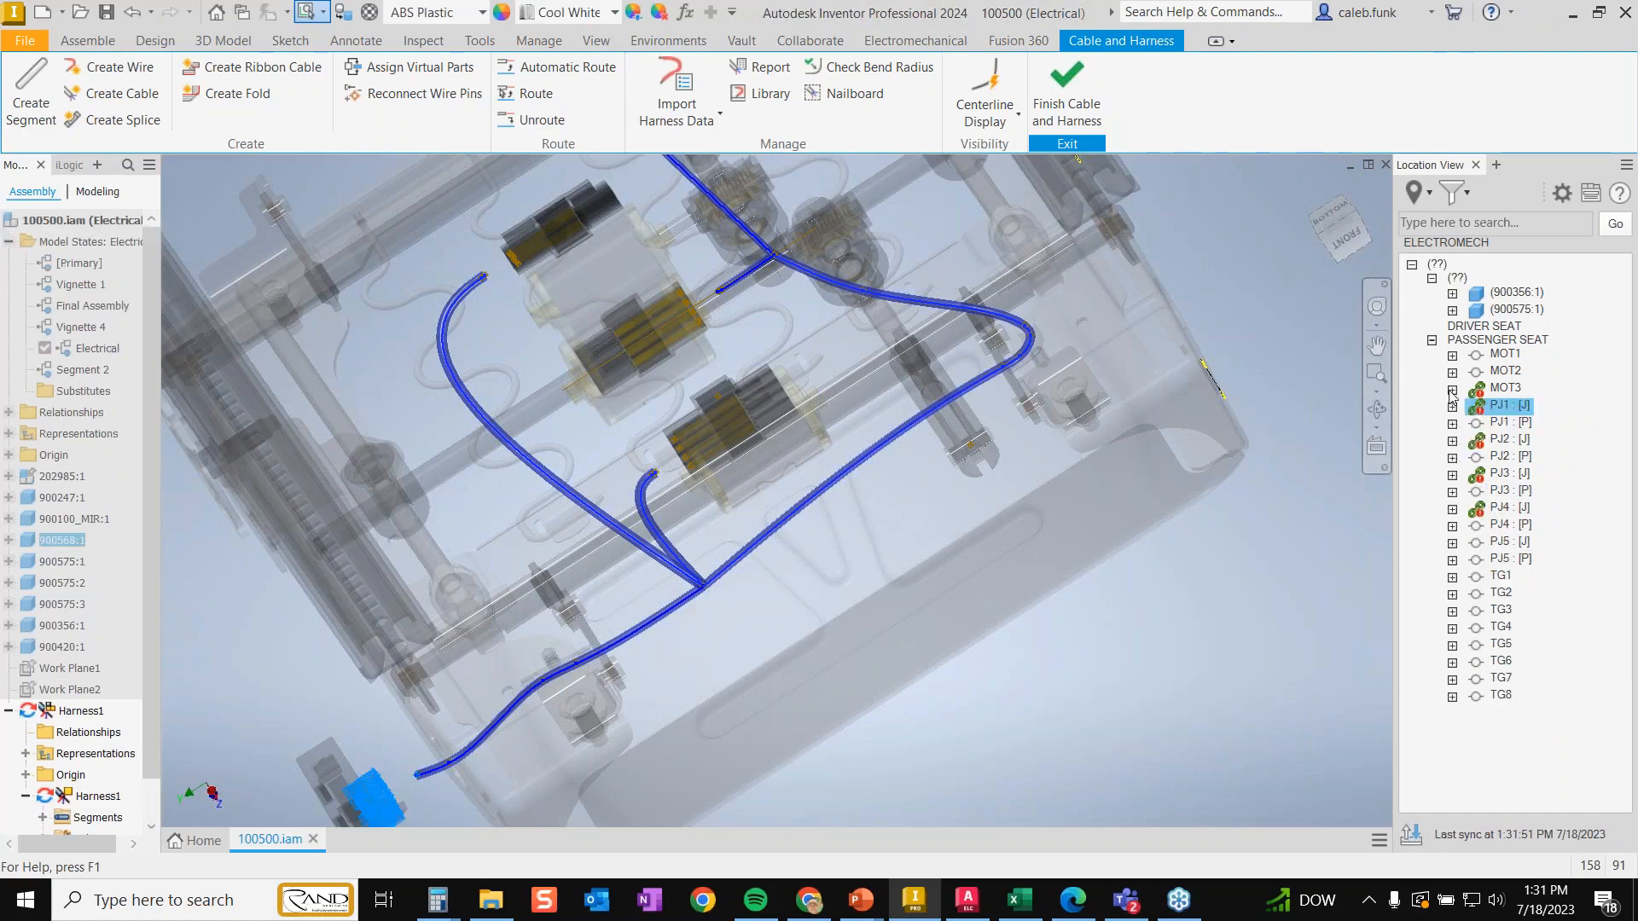
left_click(1076, 97)
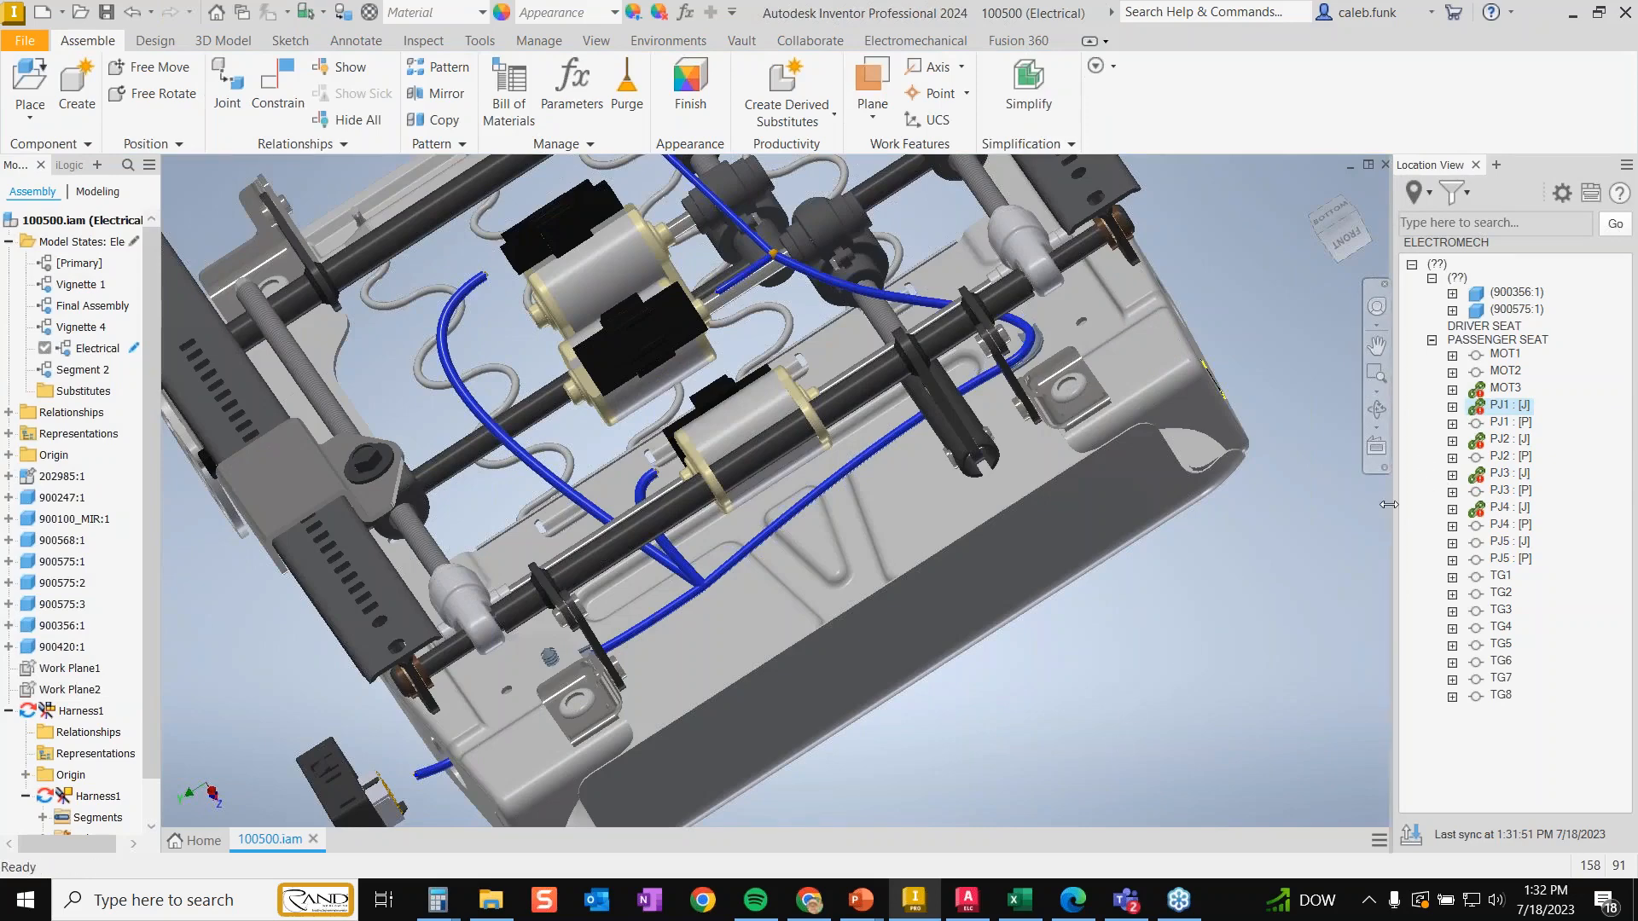
- Review the electrical properties of PJ1 : [J] and close them without edits
right_click(1509, 406)
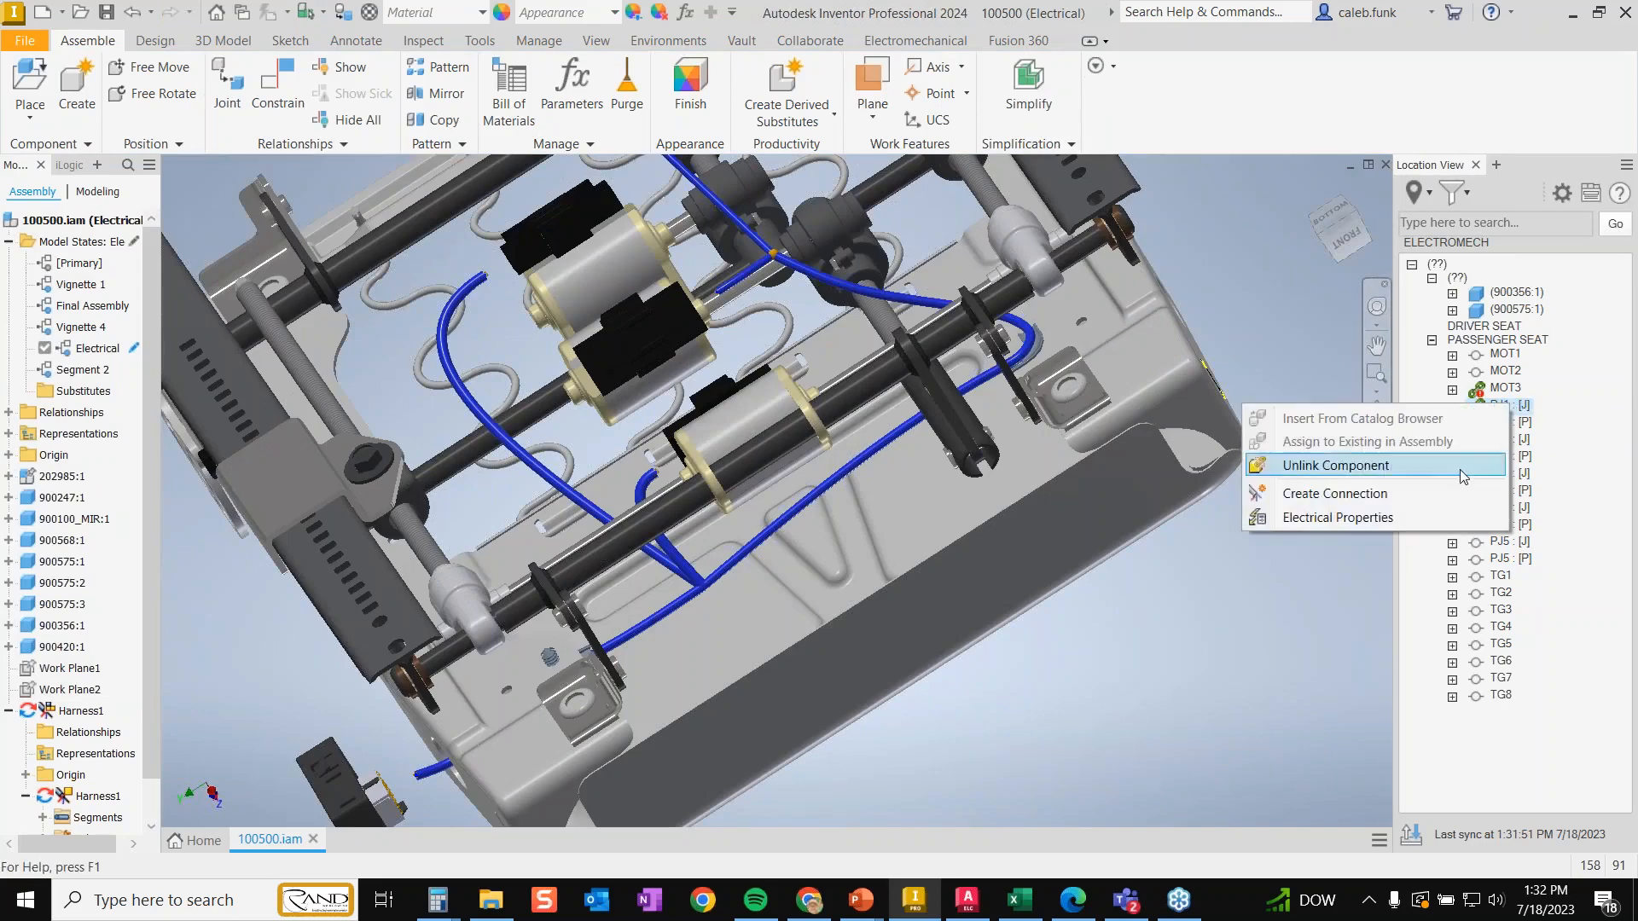
left_click(1406, 516)
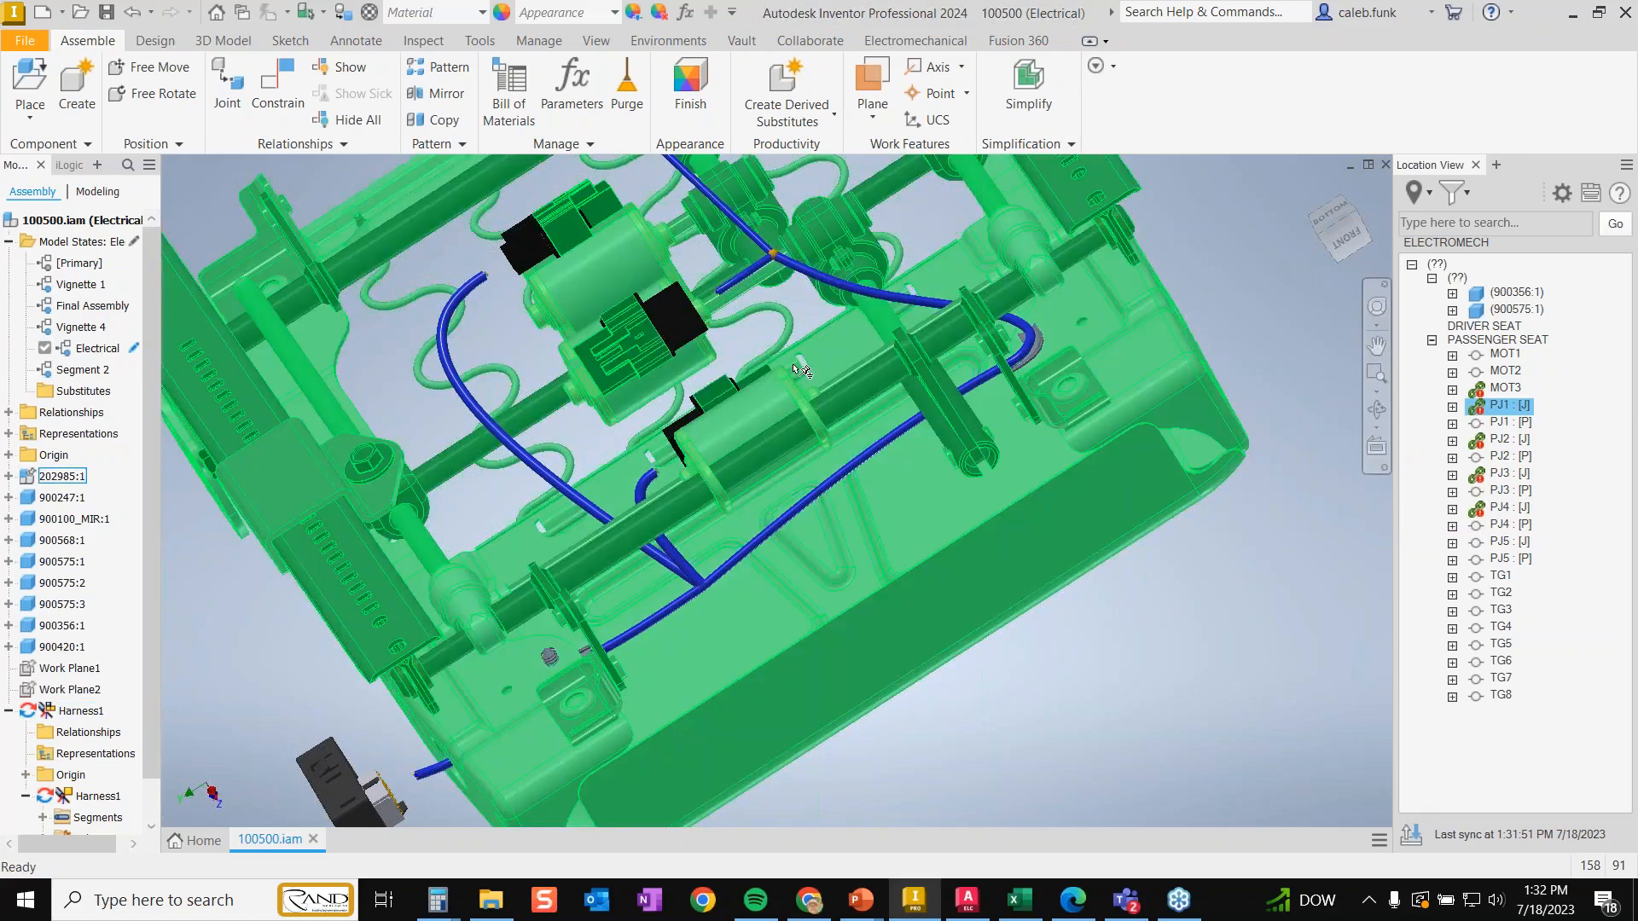
right_click(1507, 406)
left_click(1365, 515)
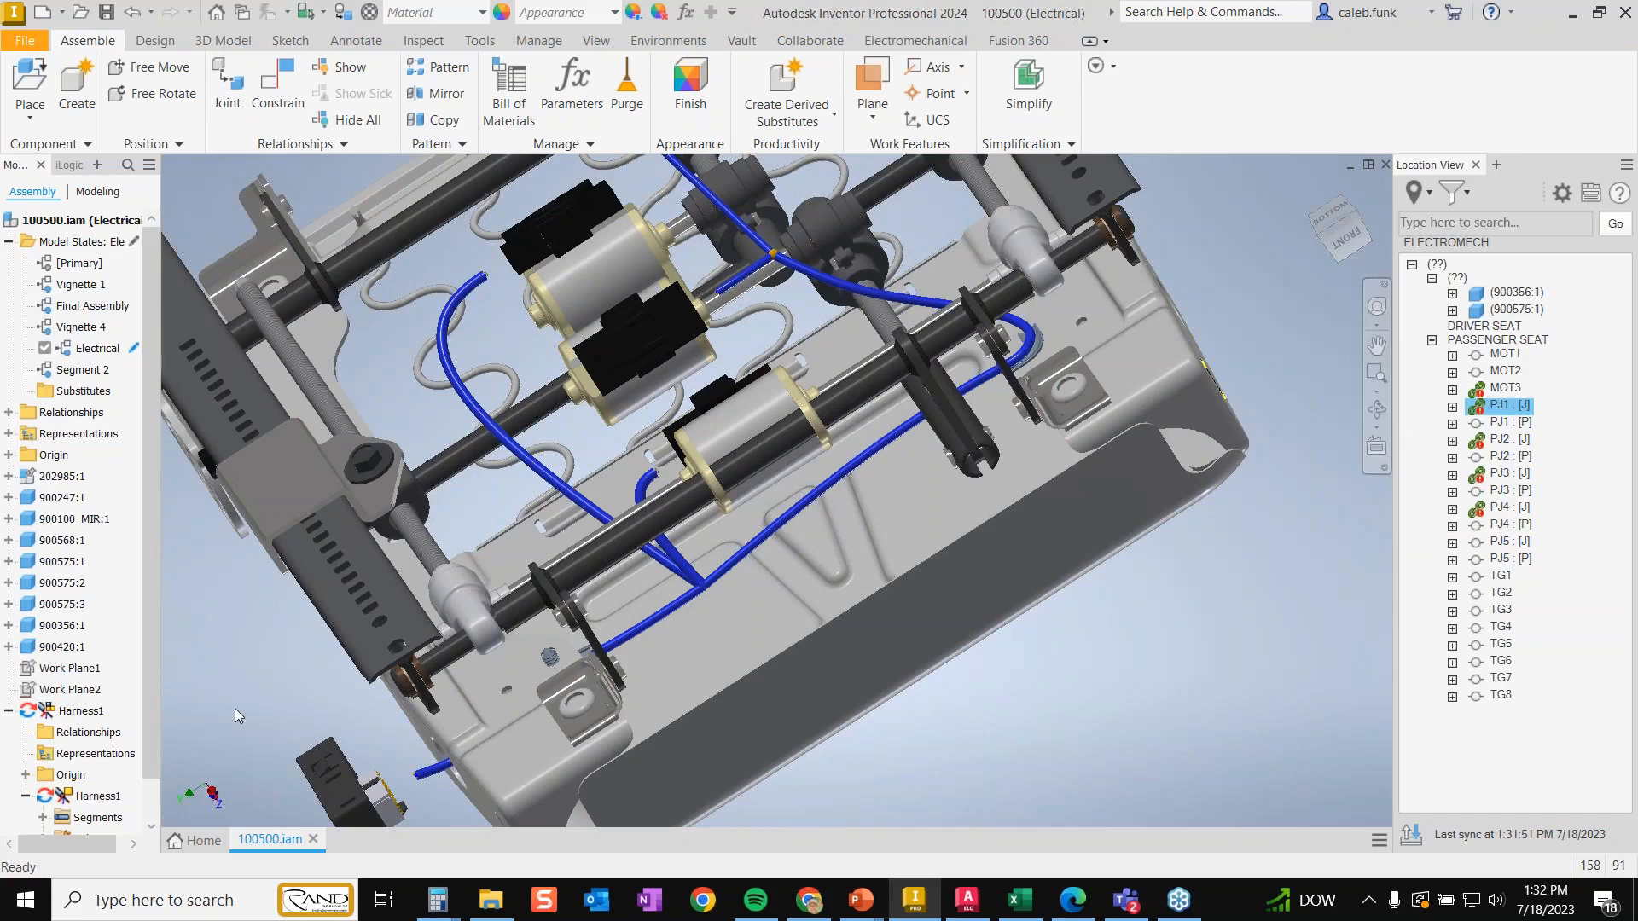
- Locate PJ3 : [J] in the assembly, review its location, catalog data and description, and close the properties without edits
left_click(1507, 473)
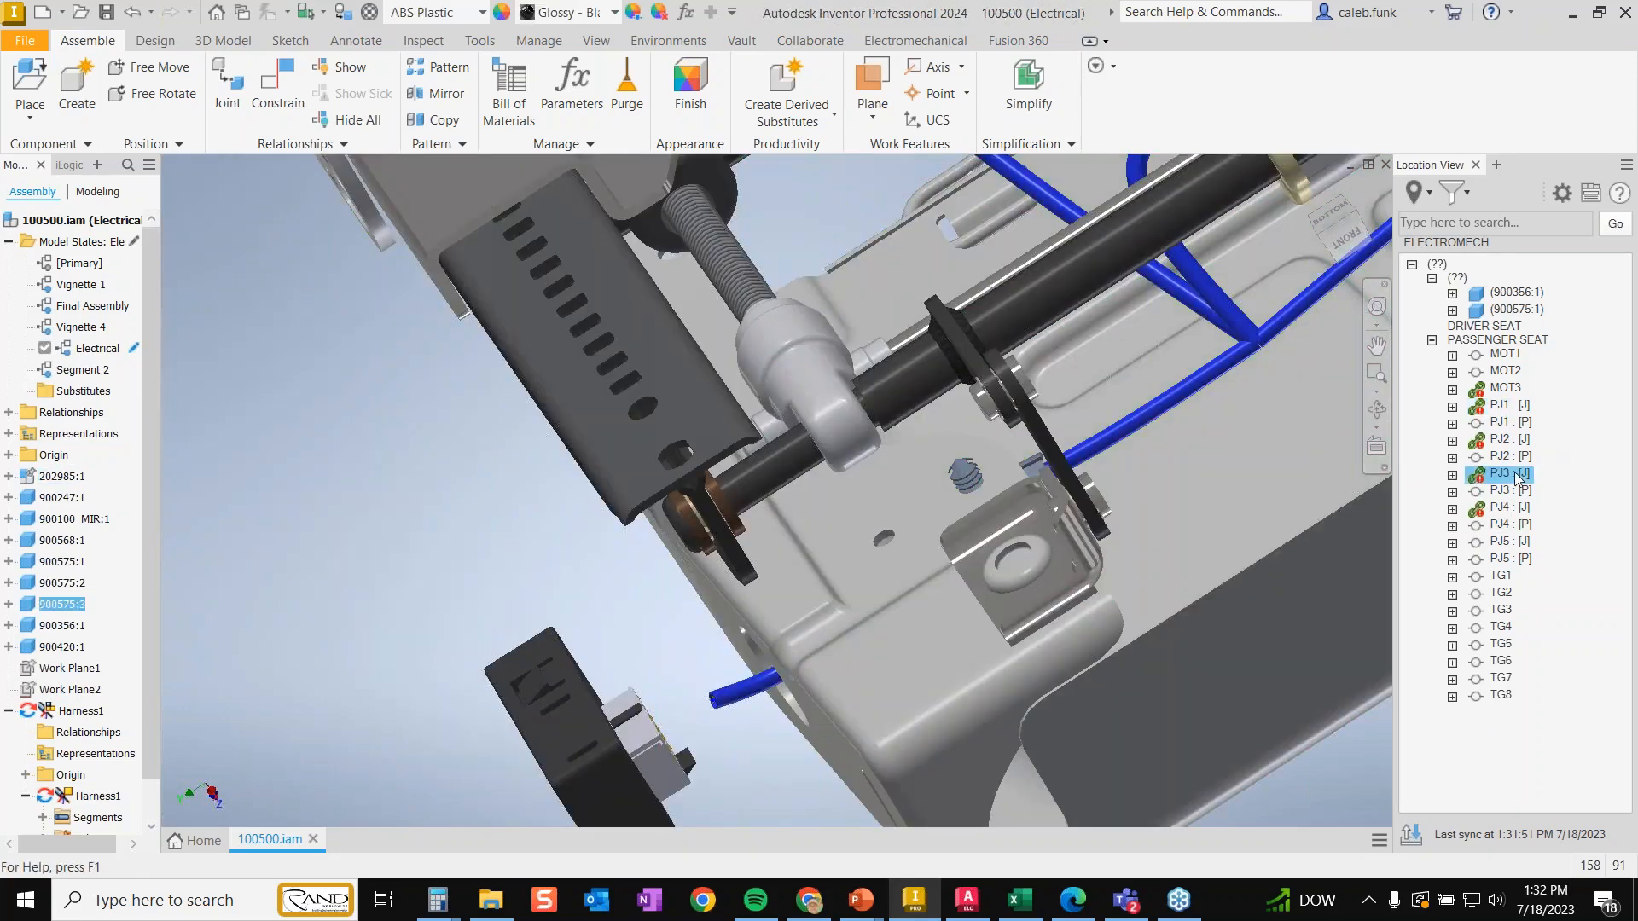
right_click(1515, 479)
left_click(1331, 587)
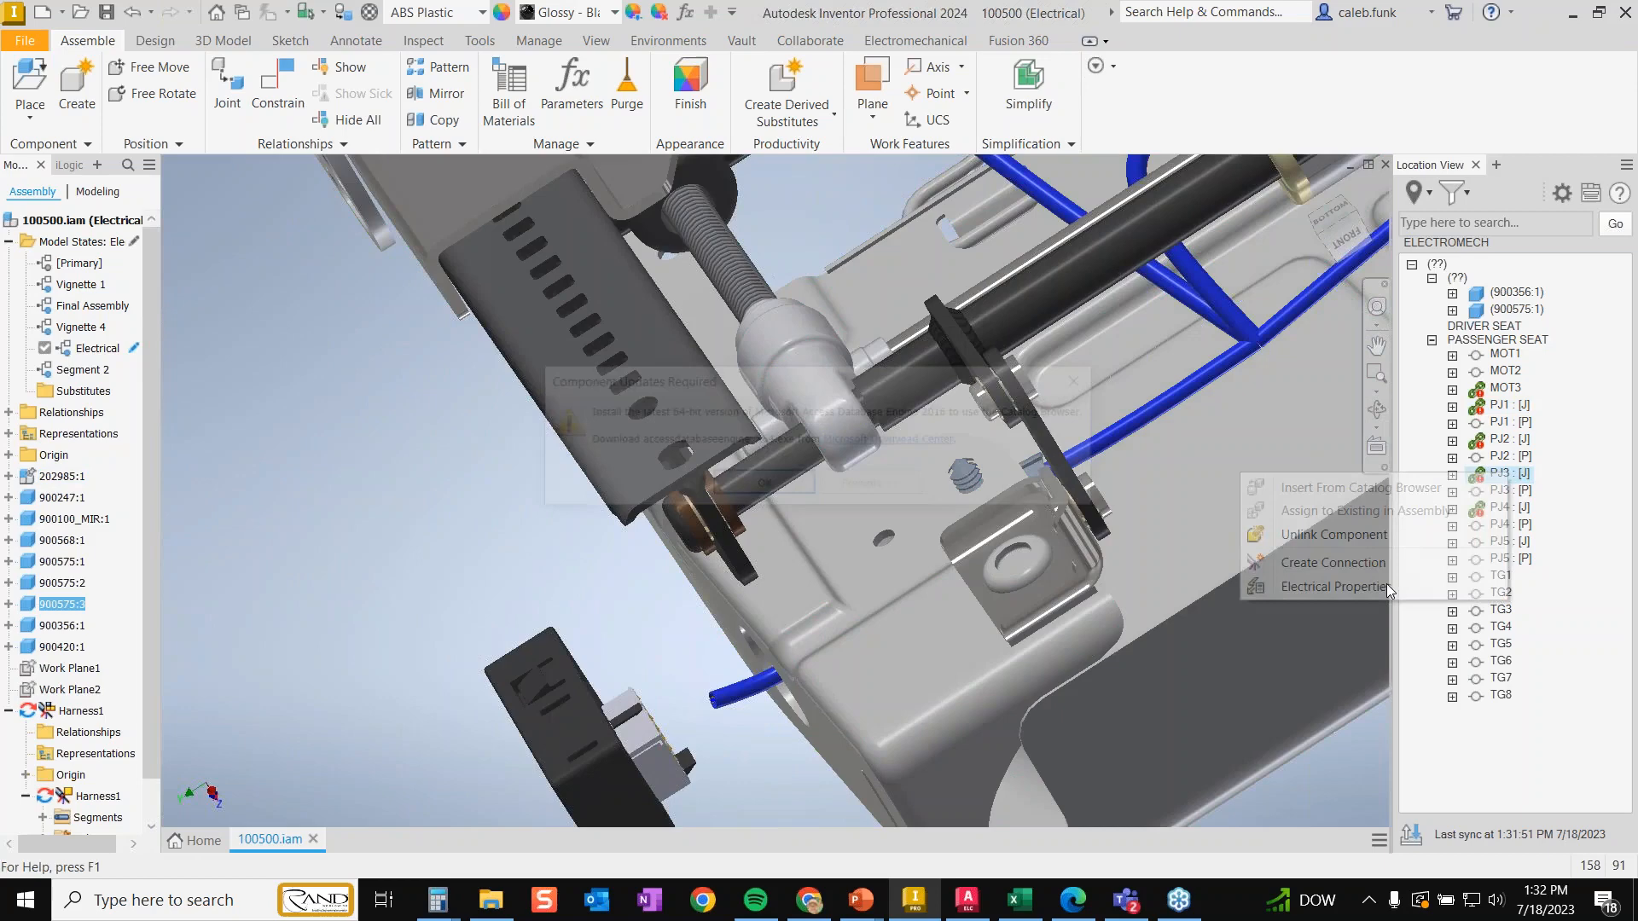
left_click(793, 495)
left_click(995, 537)
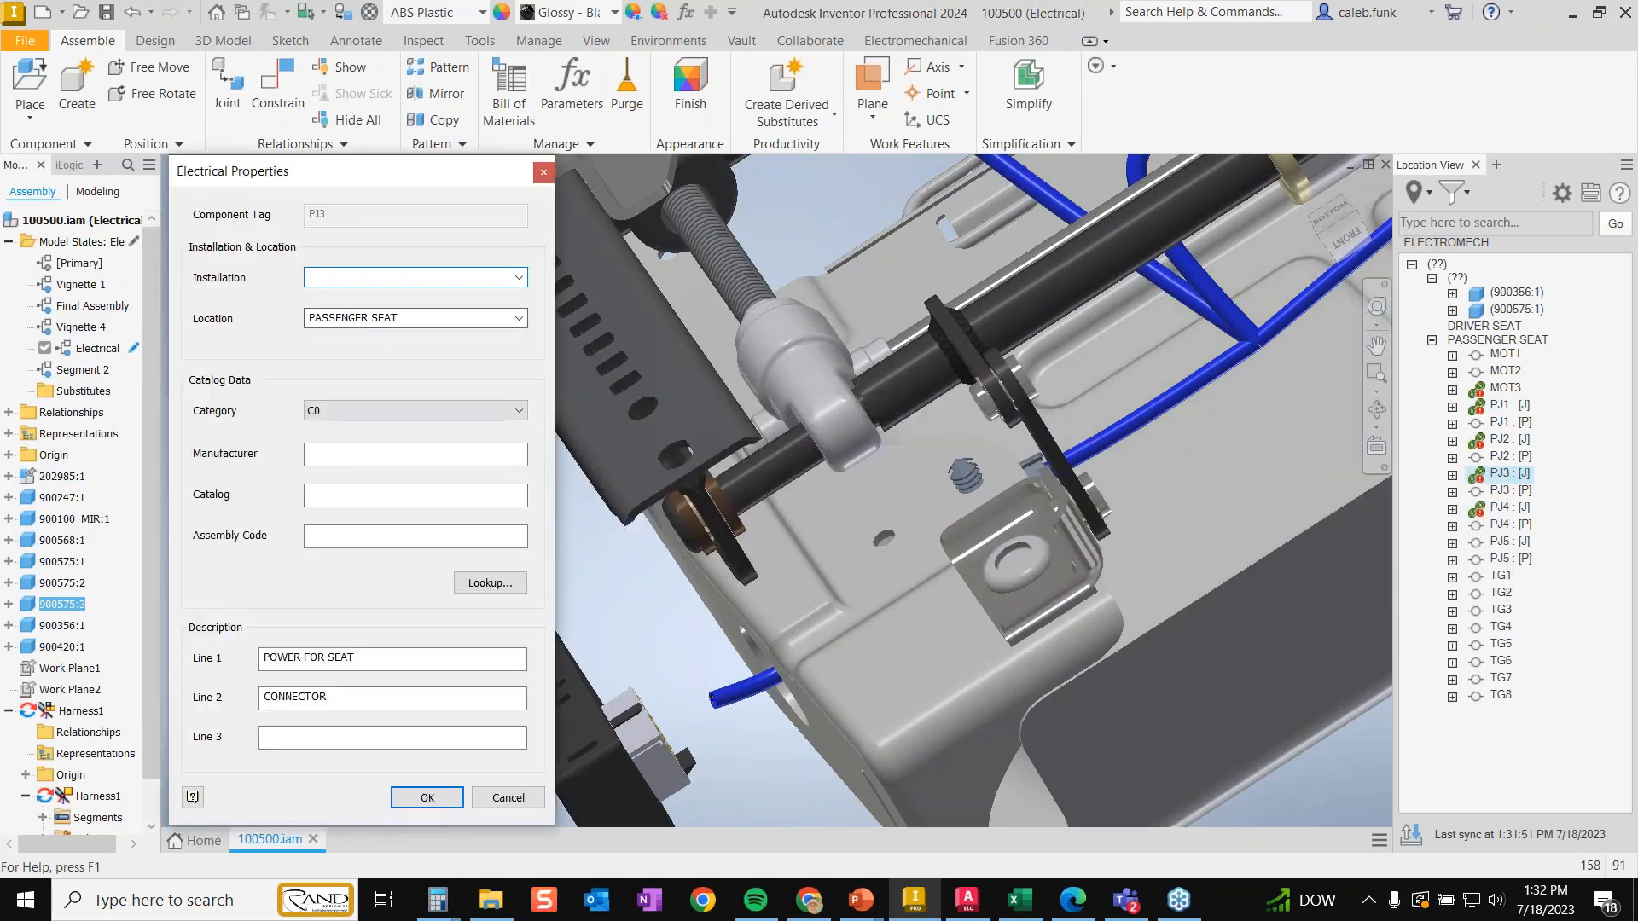
left_click(329, 707)
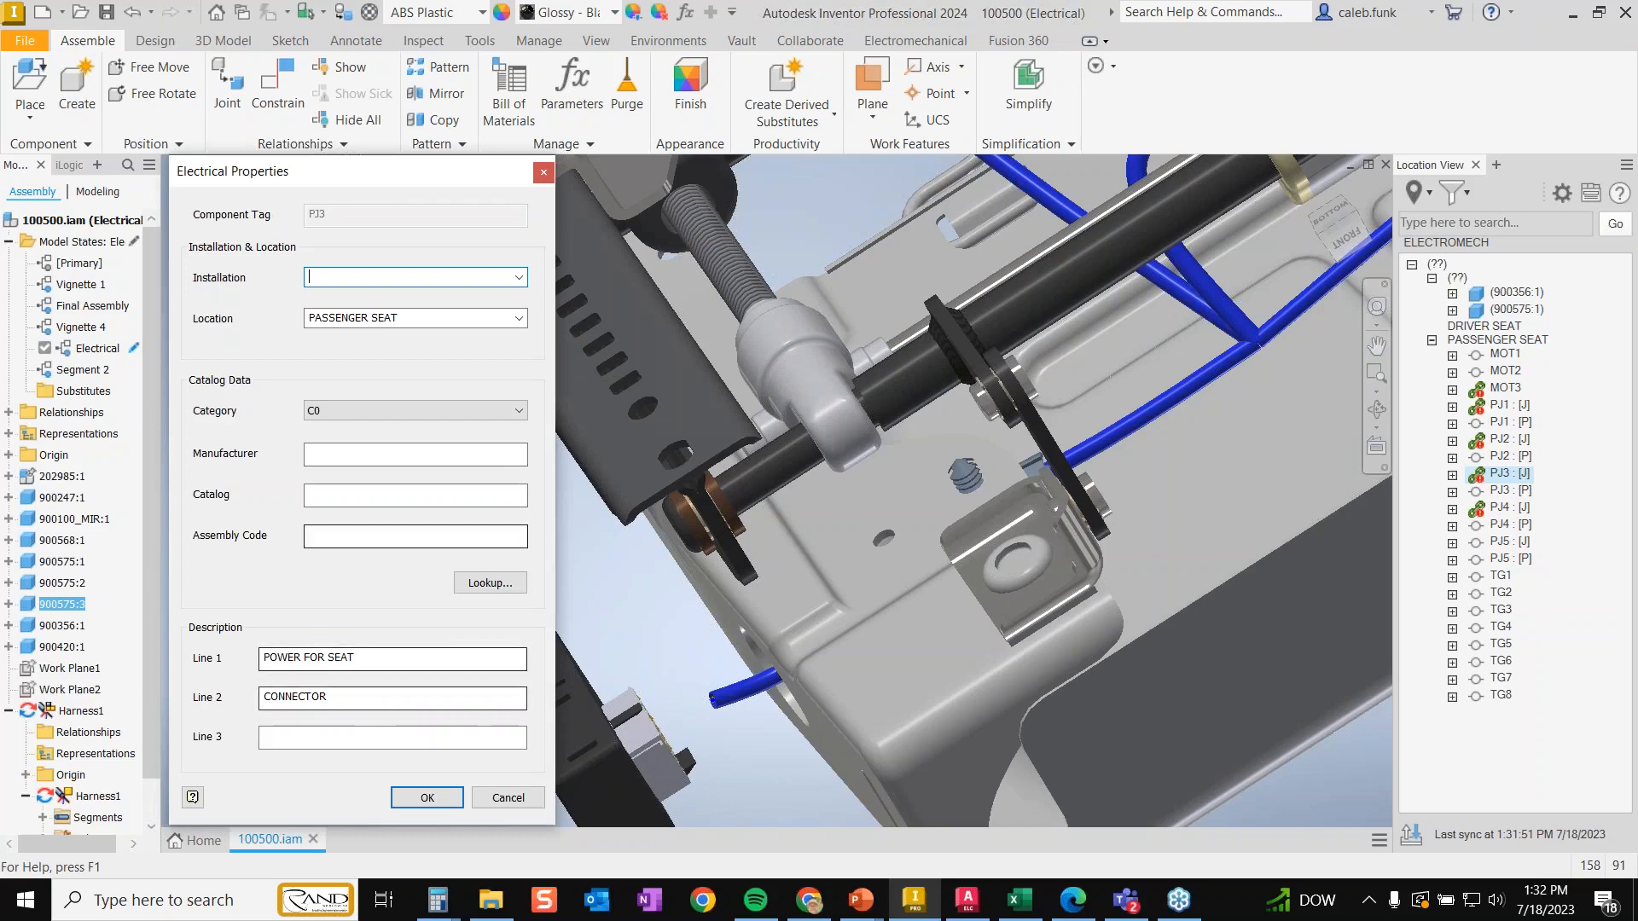
left_click(508, 798)
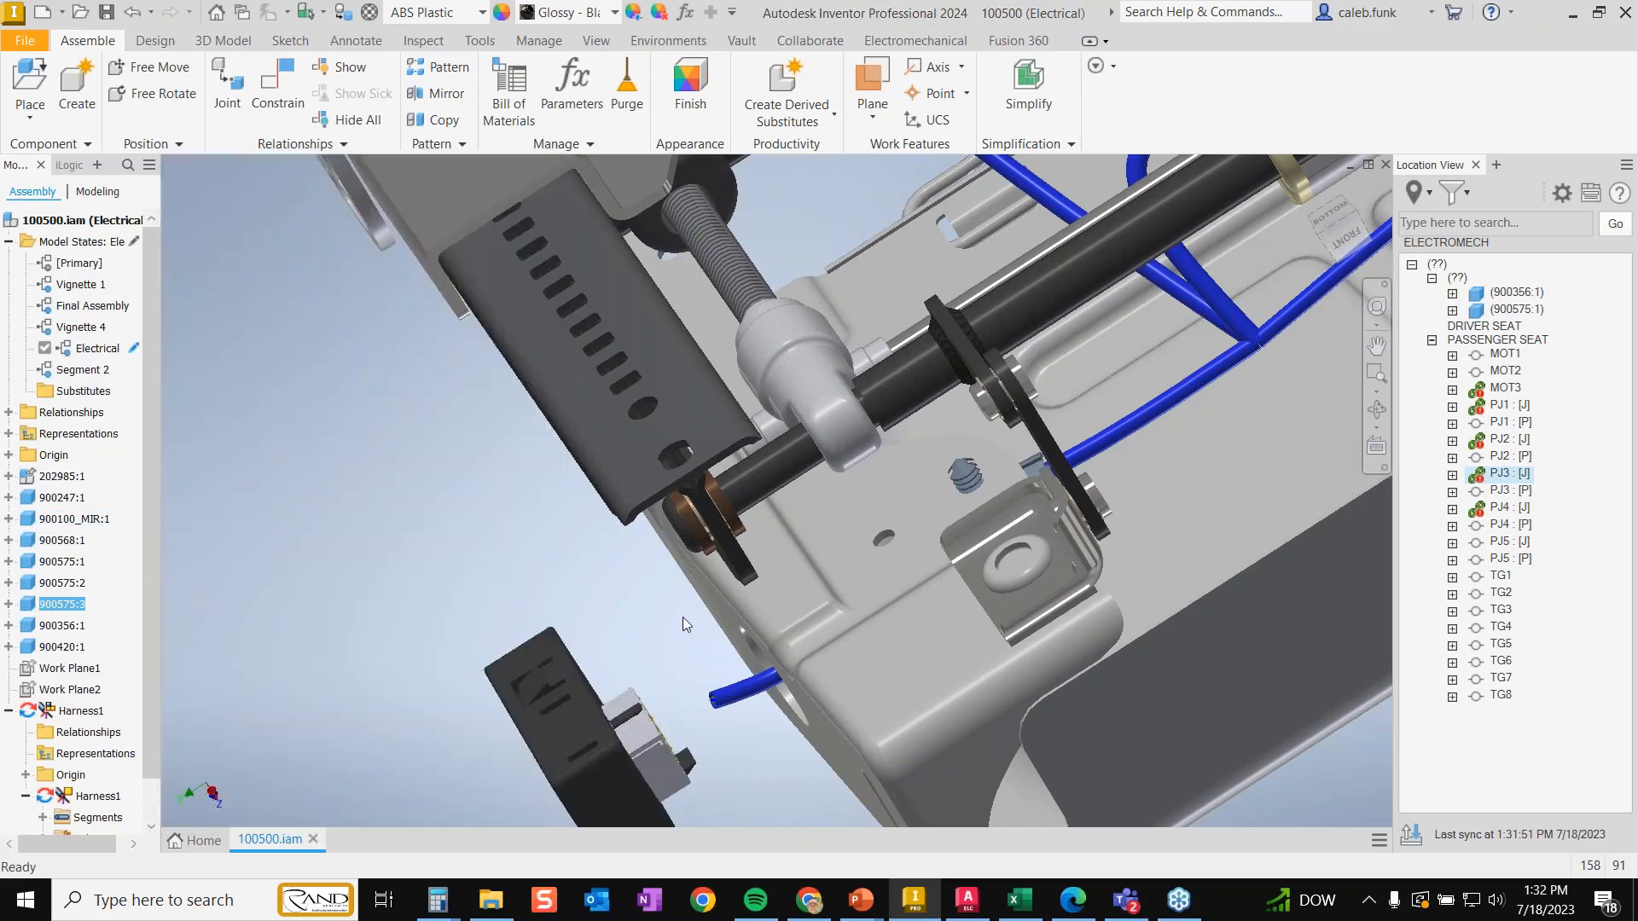
- Open Harness1 of the seat assembly for cable and harness editing
scroll(682, 617, "down", 3)
scroll(663, 649, "up", 5)
scroll(645, 604, "up", 3)
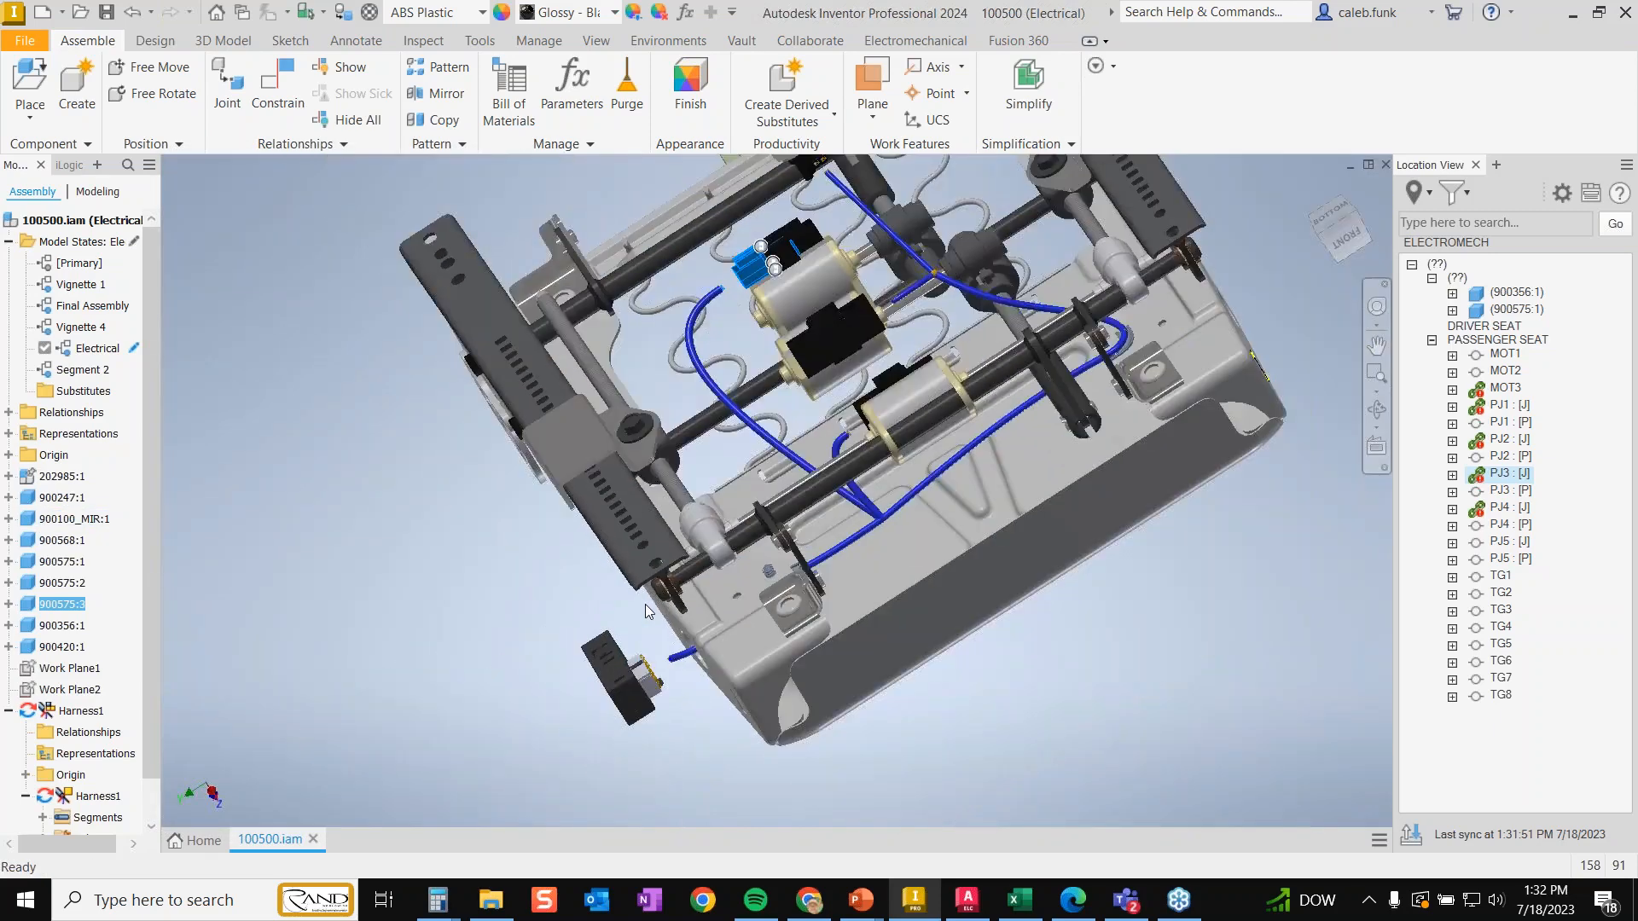
middle_click_drag(768, 384, 558, 417)
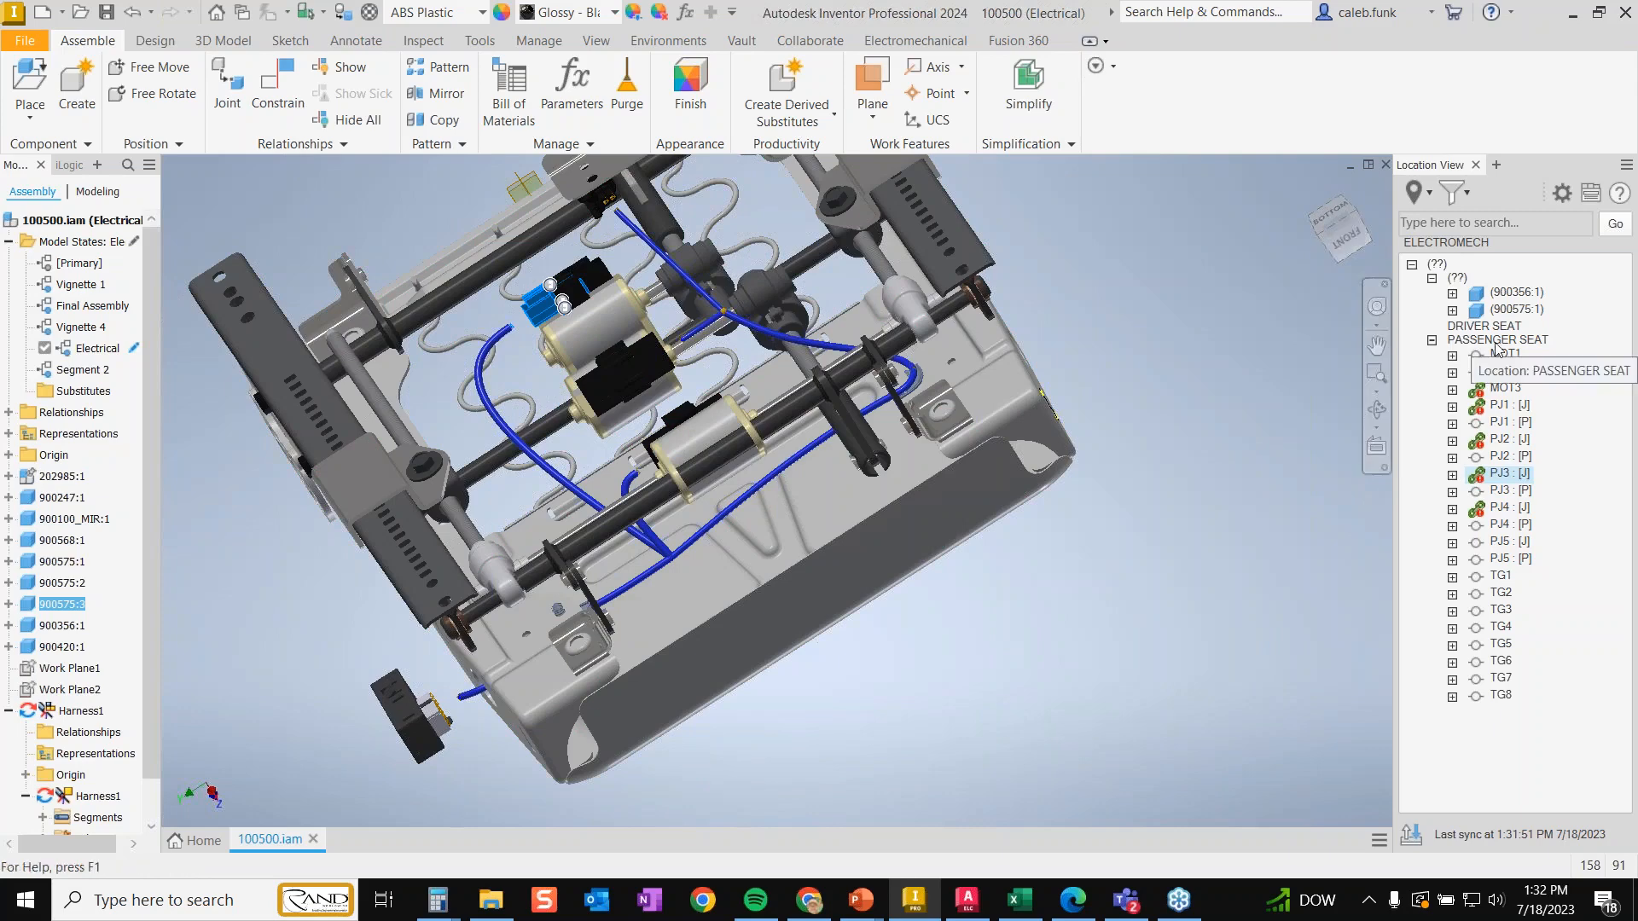
double_click(88, 707)
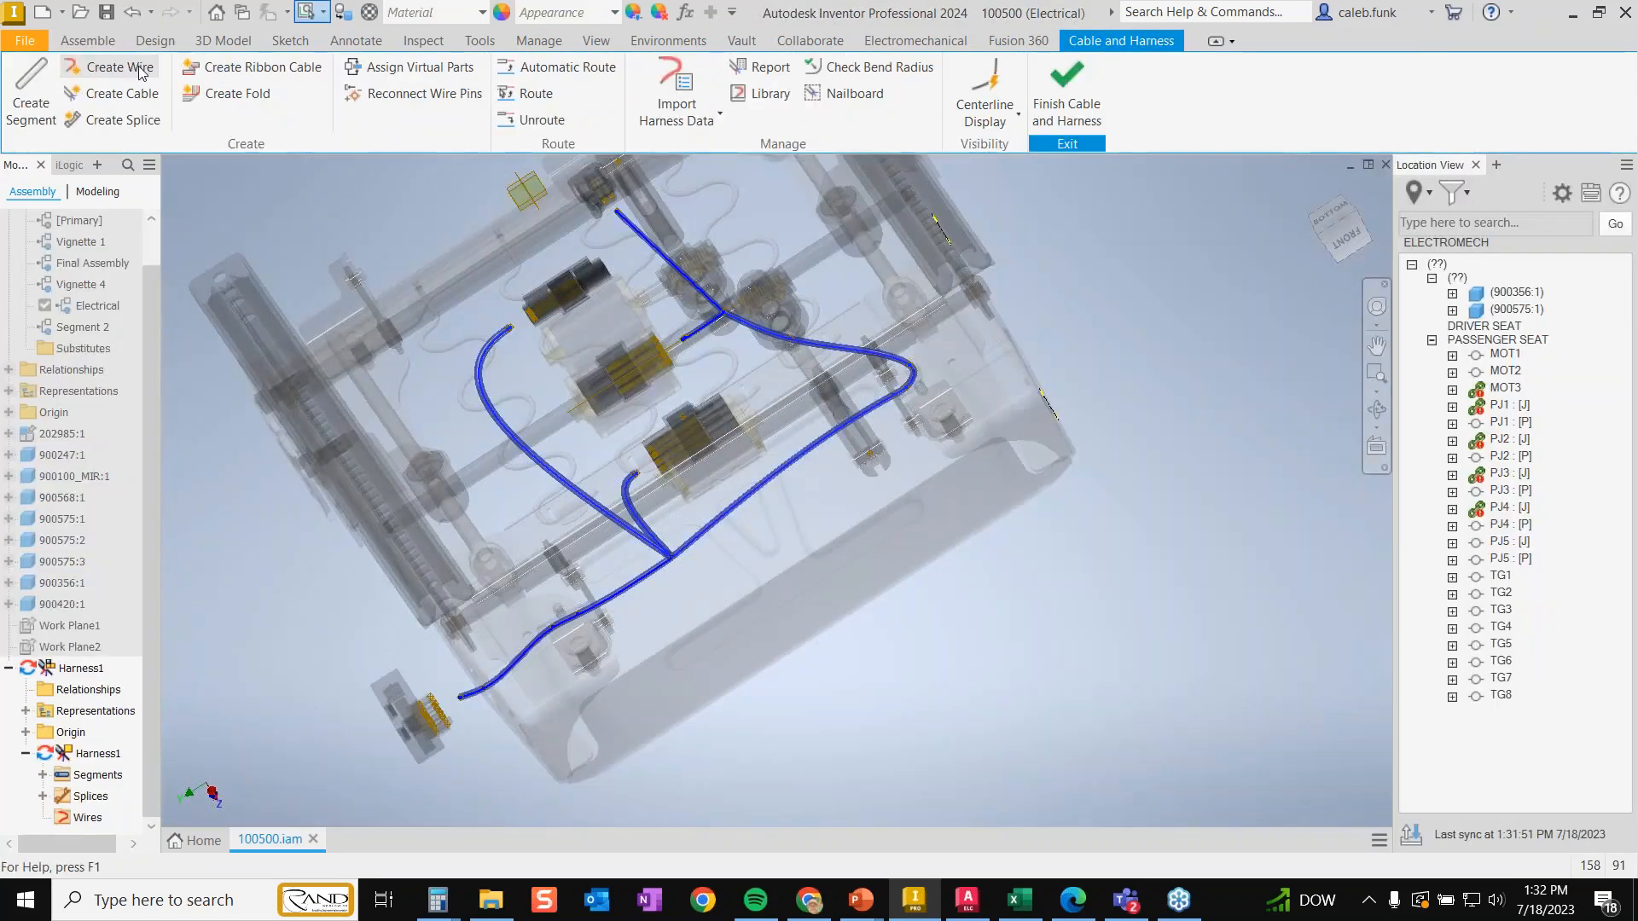
- Create Wire1 as Alpha 3047-BLK between a pin of the switch connector outside the seat frame and a pin of the uppermost motor connector
left_click(141, 70)
left_click(358, 281)
left_click(309, 314)
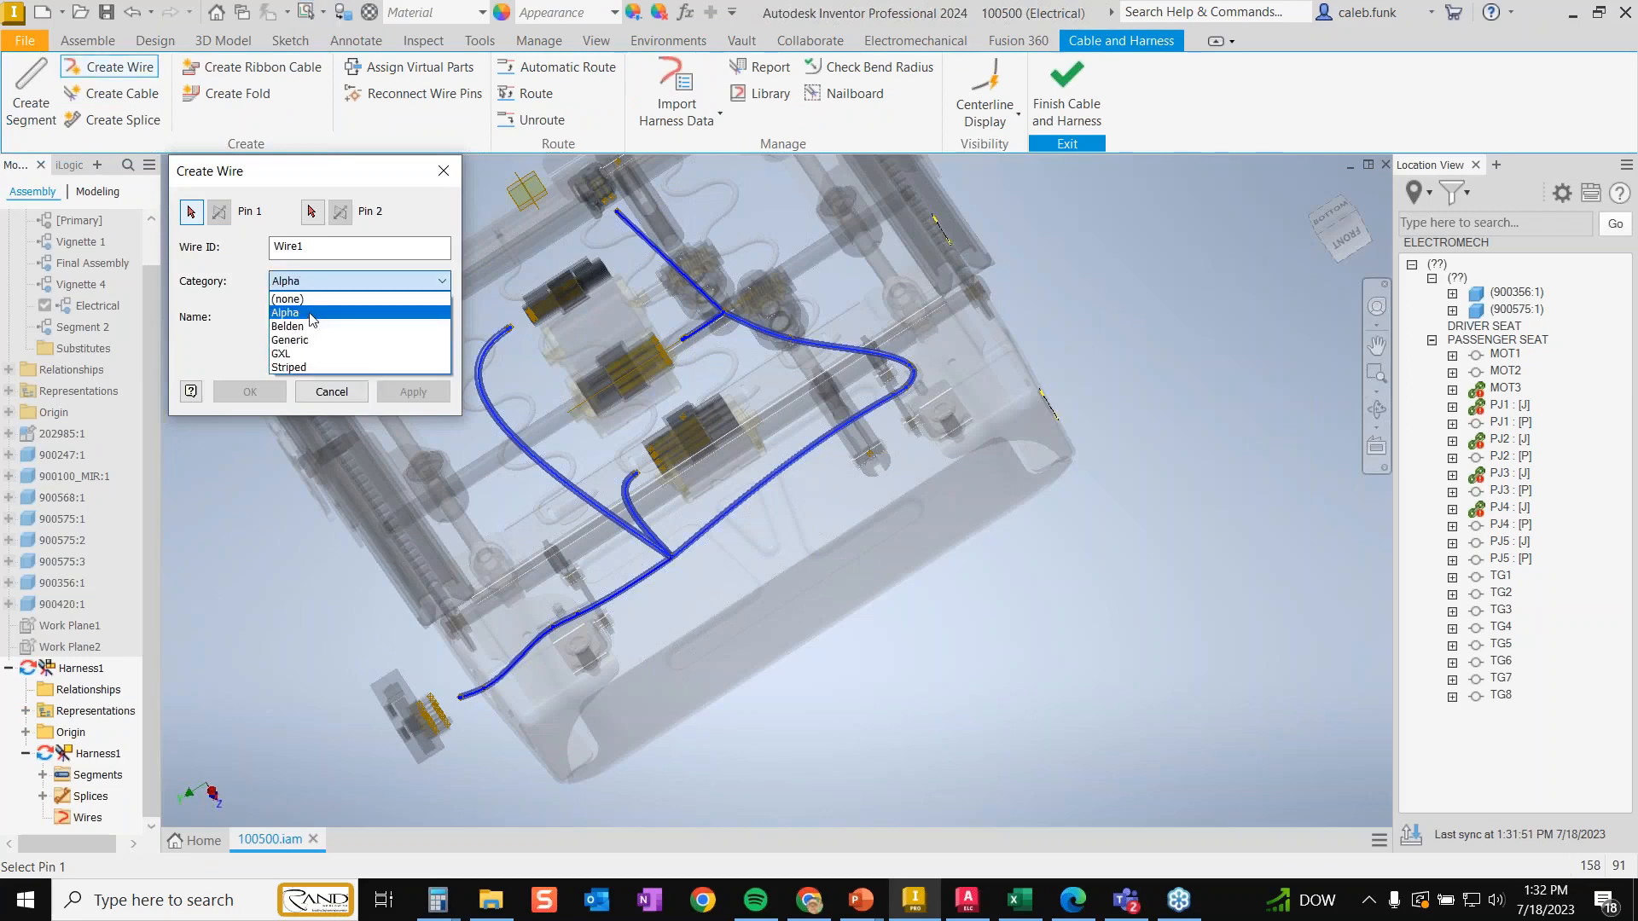
left_click(311, 316)
left_click(312, 334)
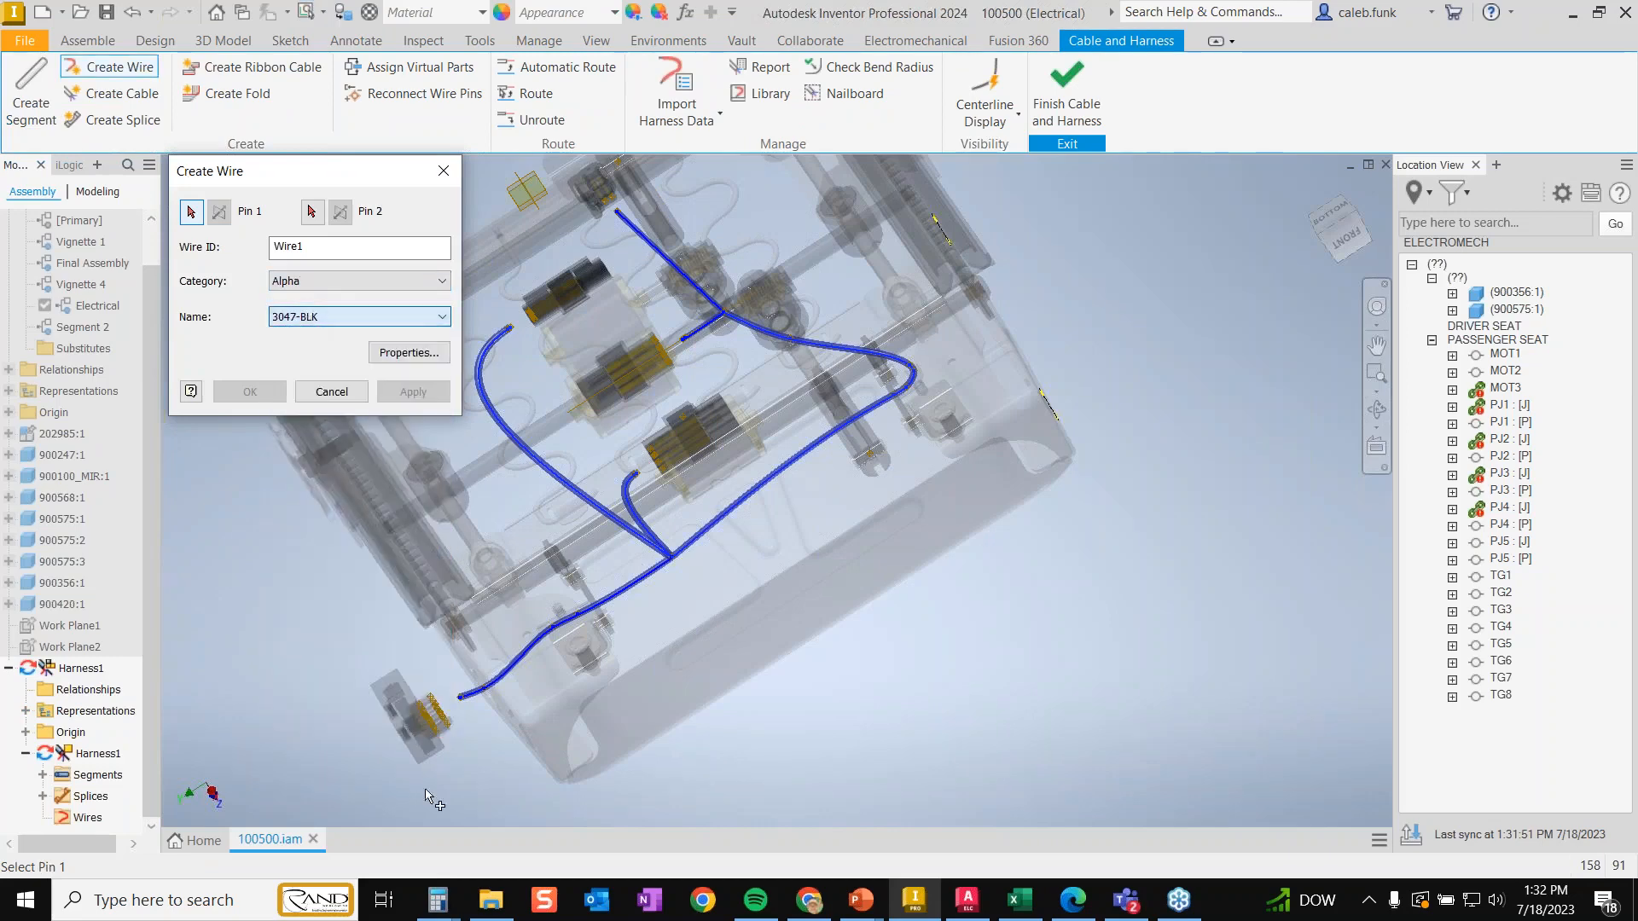
left_click(445, 710)
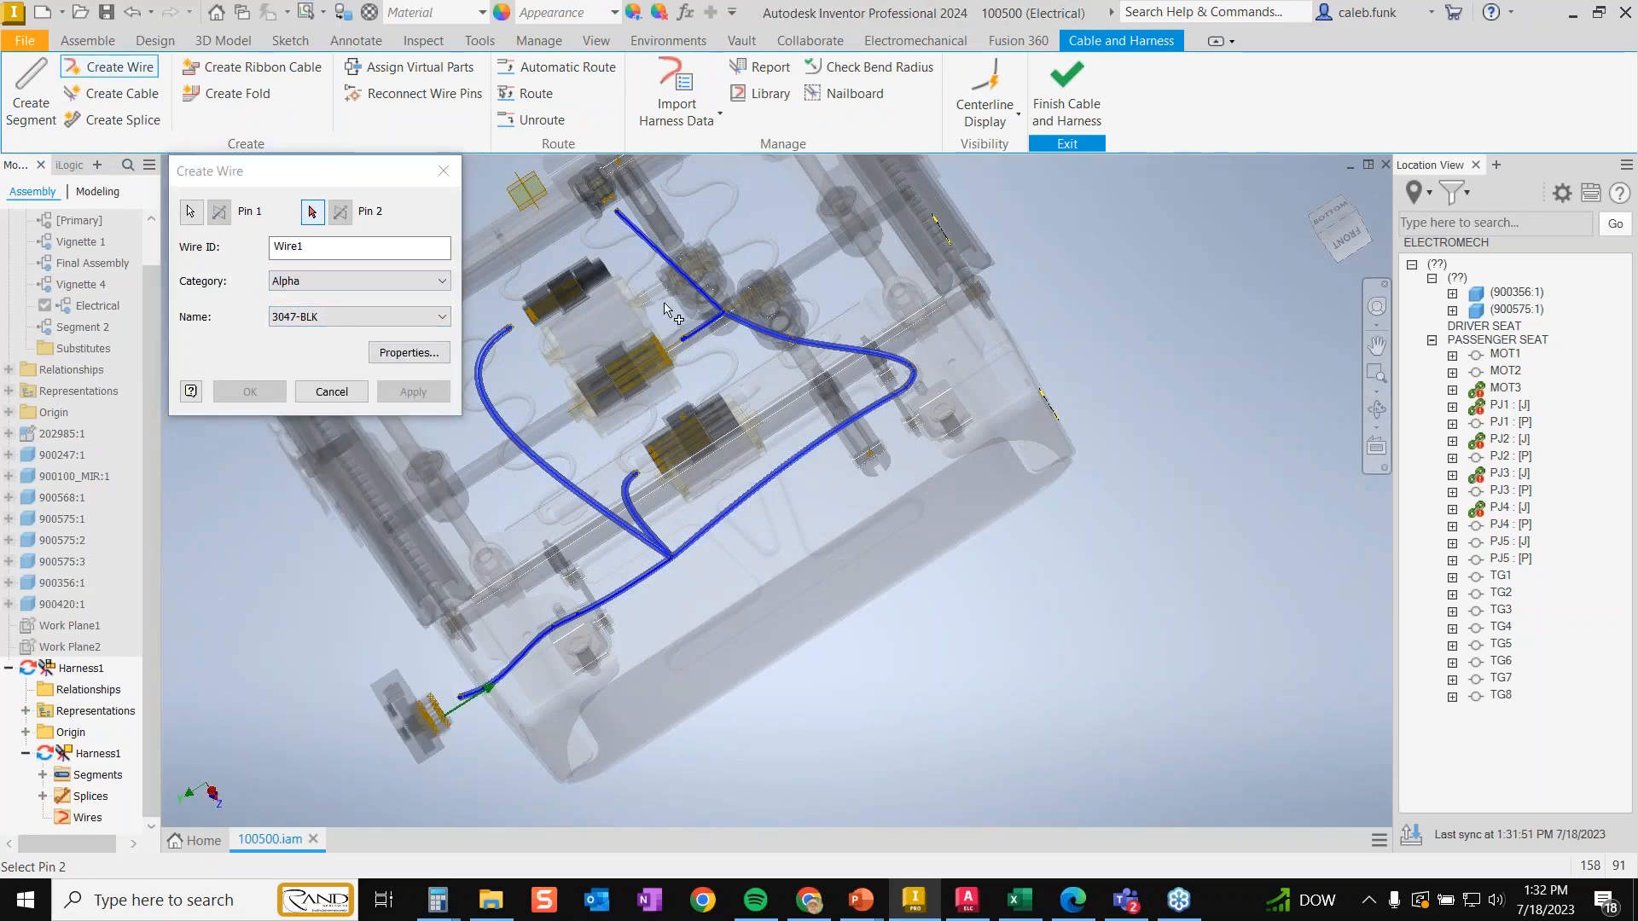
left_click(534, 323)
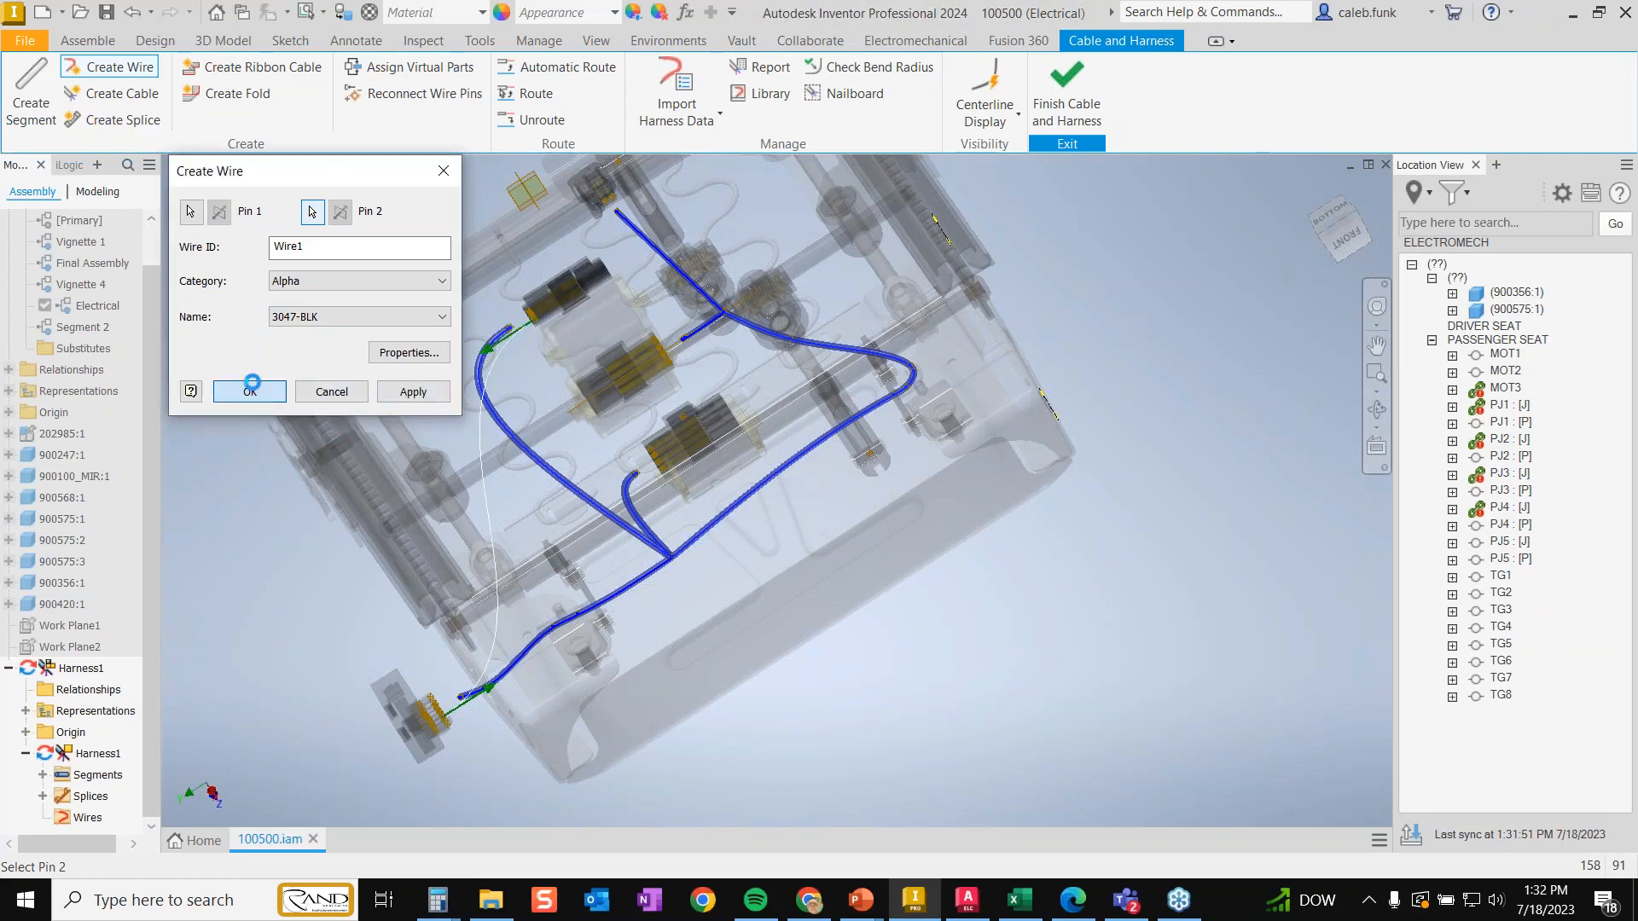
left_click(250, 391)
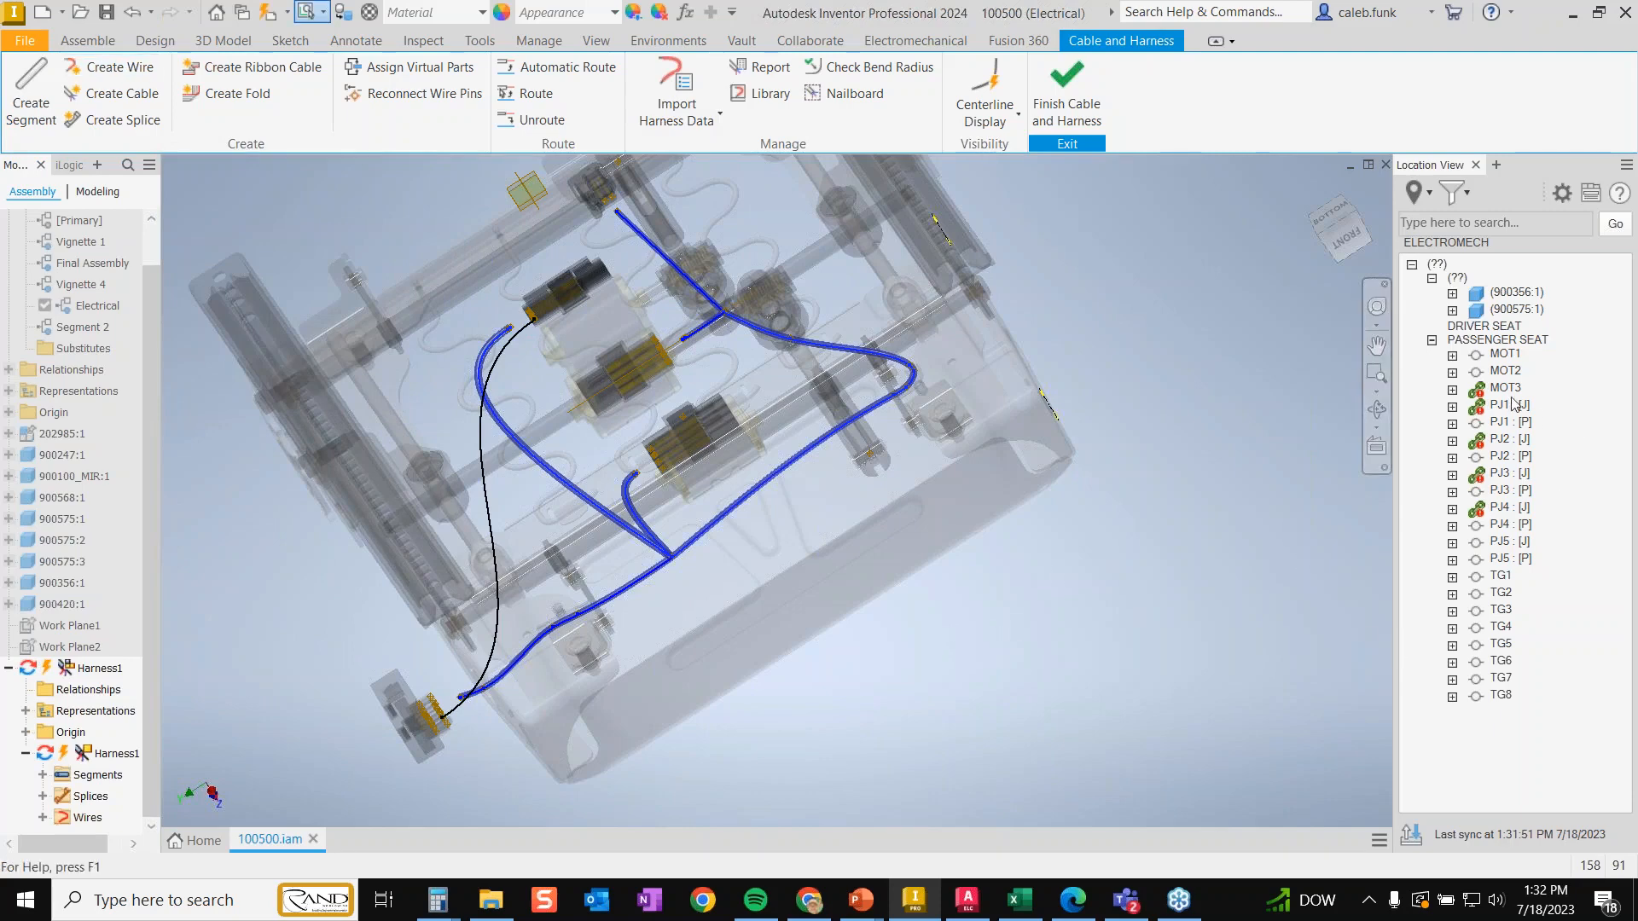
- Route the new wire automatically through the harness segments and finish the cable and harness edit
middle_click(1176, 495)
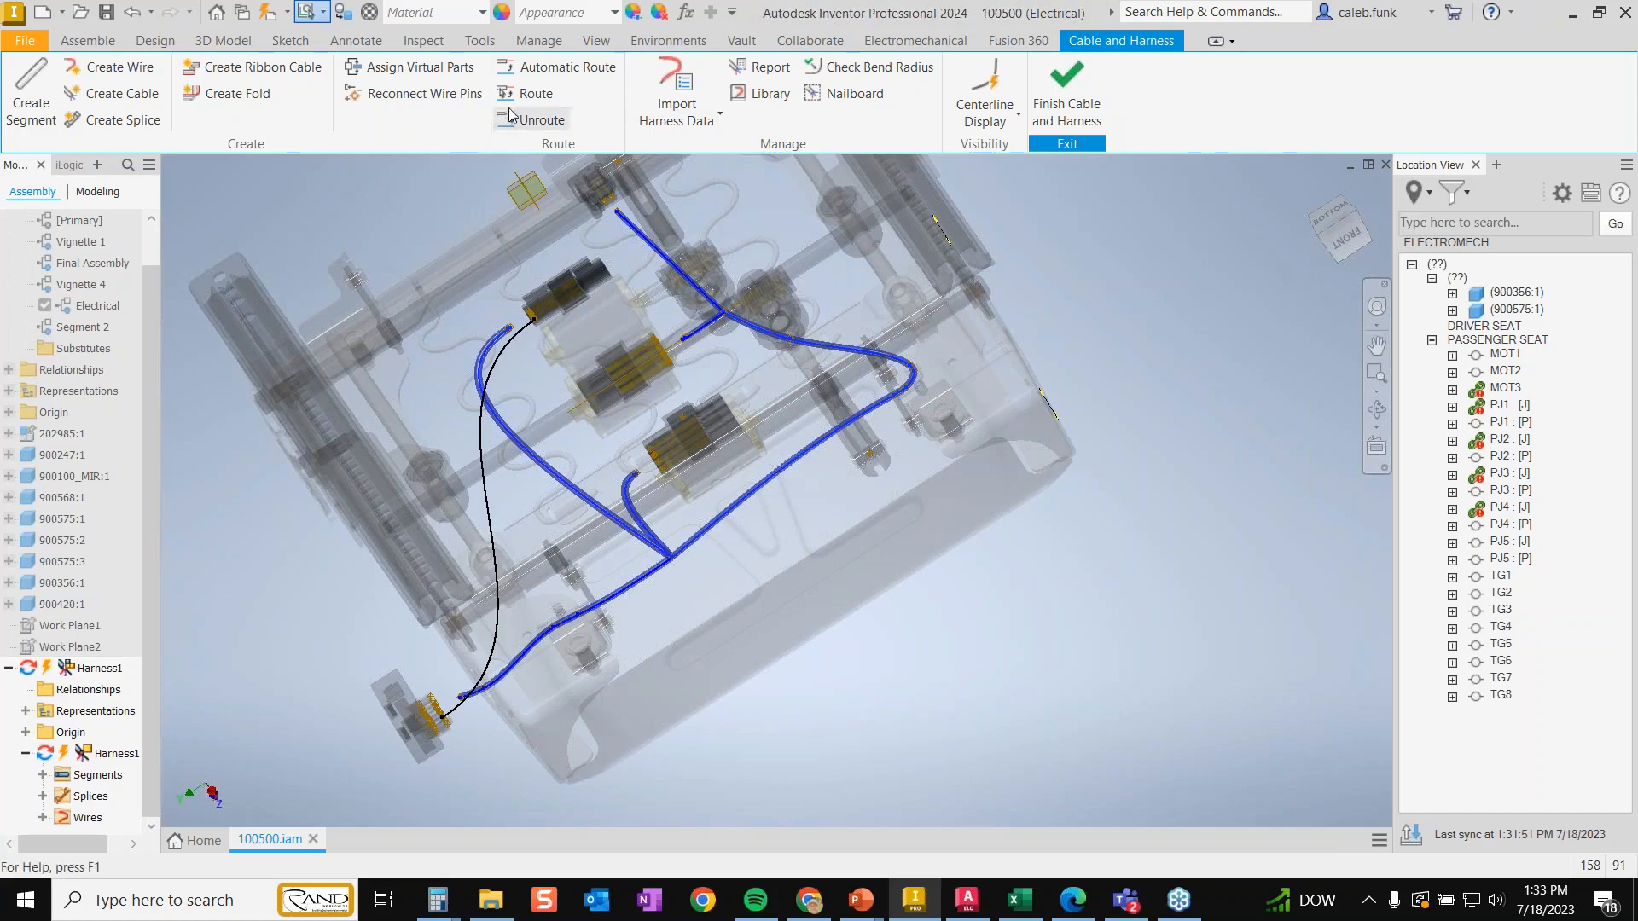
left_click(560, 75)
left_click(305, 213)
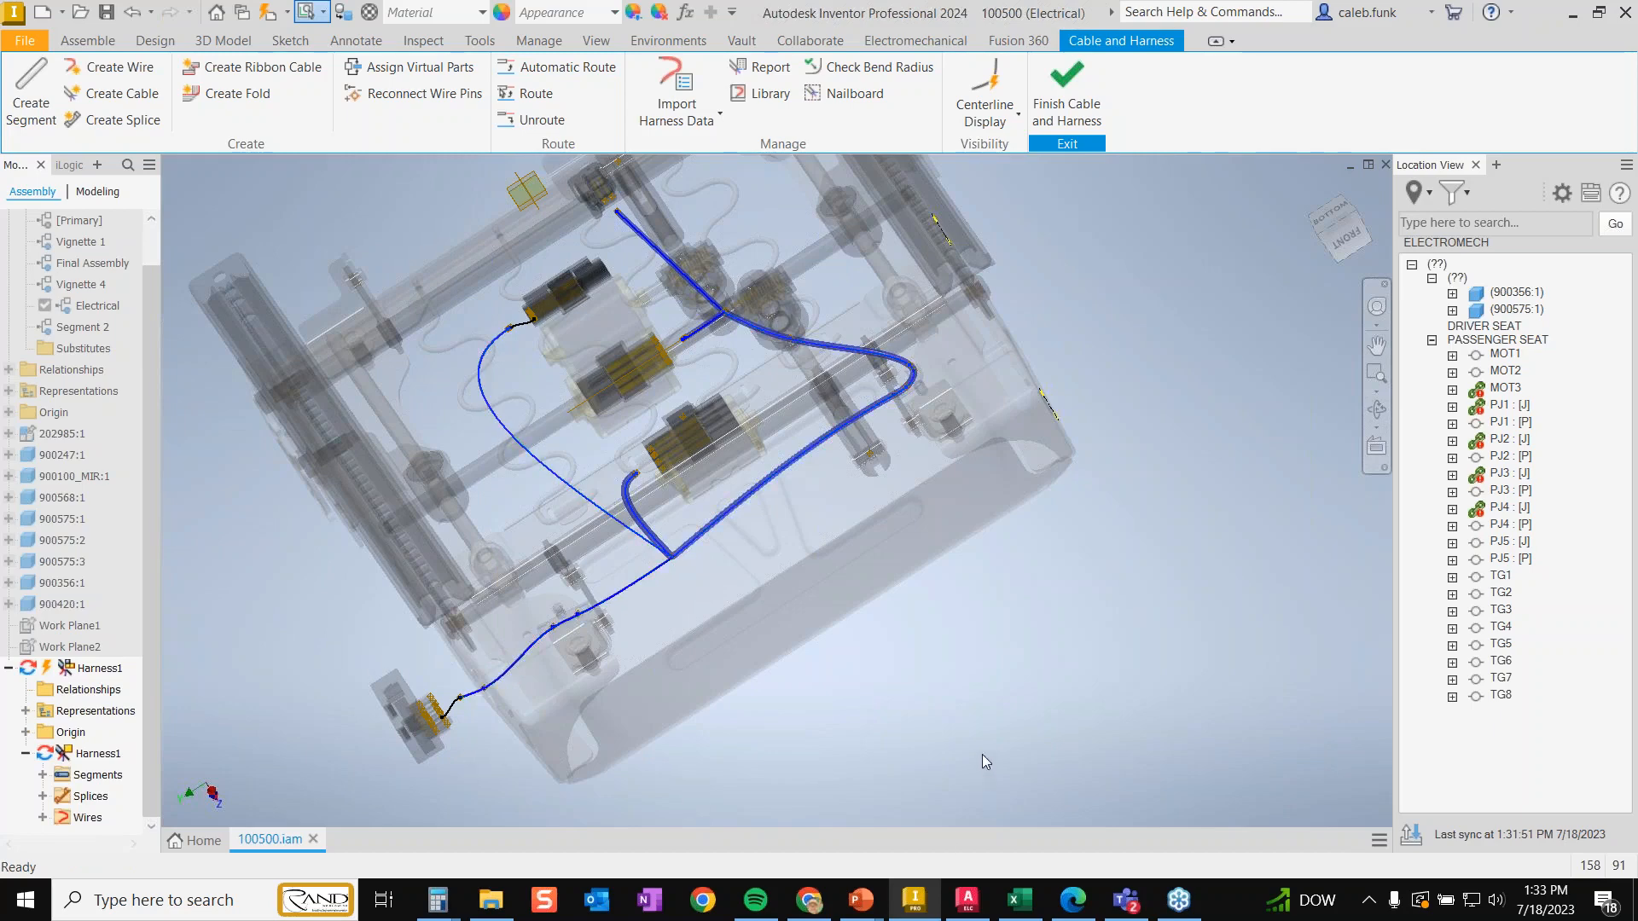
left_click(1068, 93)
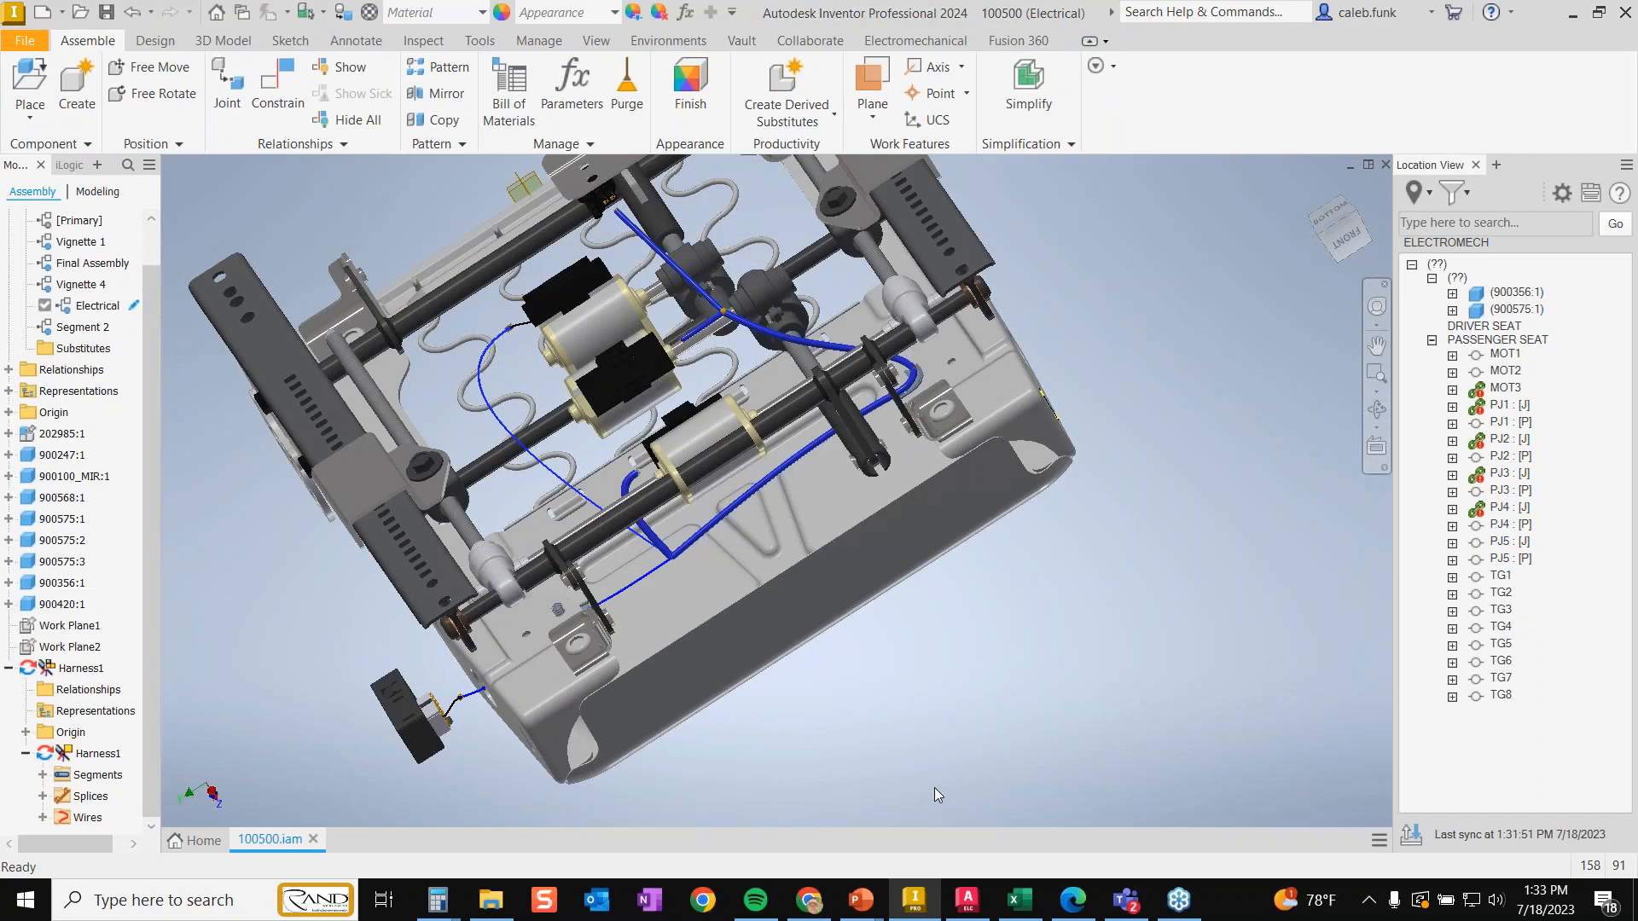
- Synchronize the assembly with the electrical project and switch to AutoCAD Electrical
left_click(1411, 838)
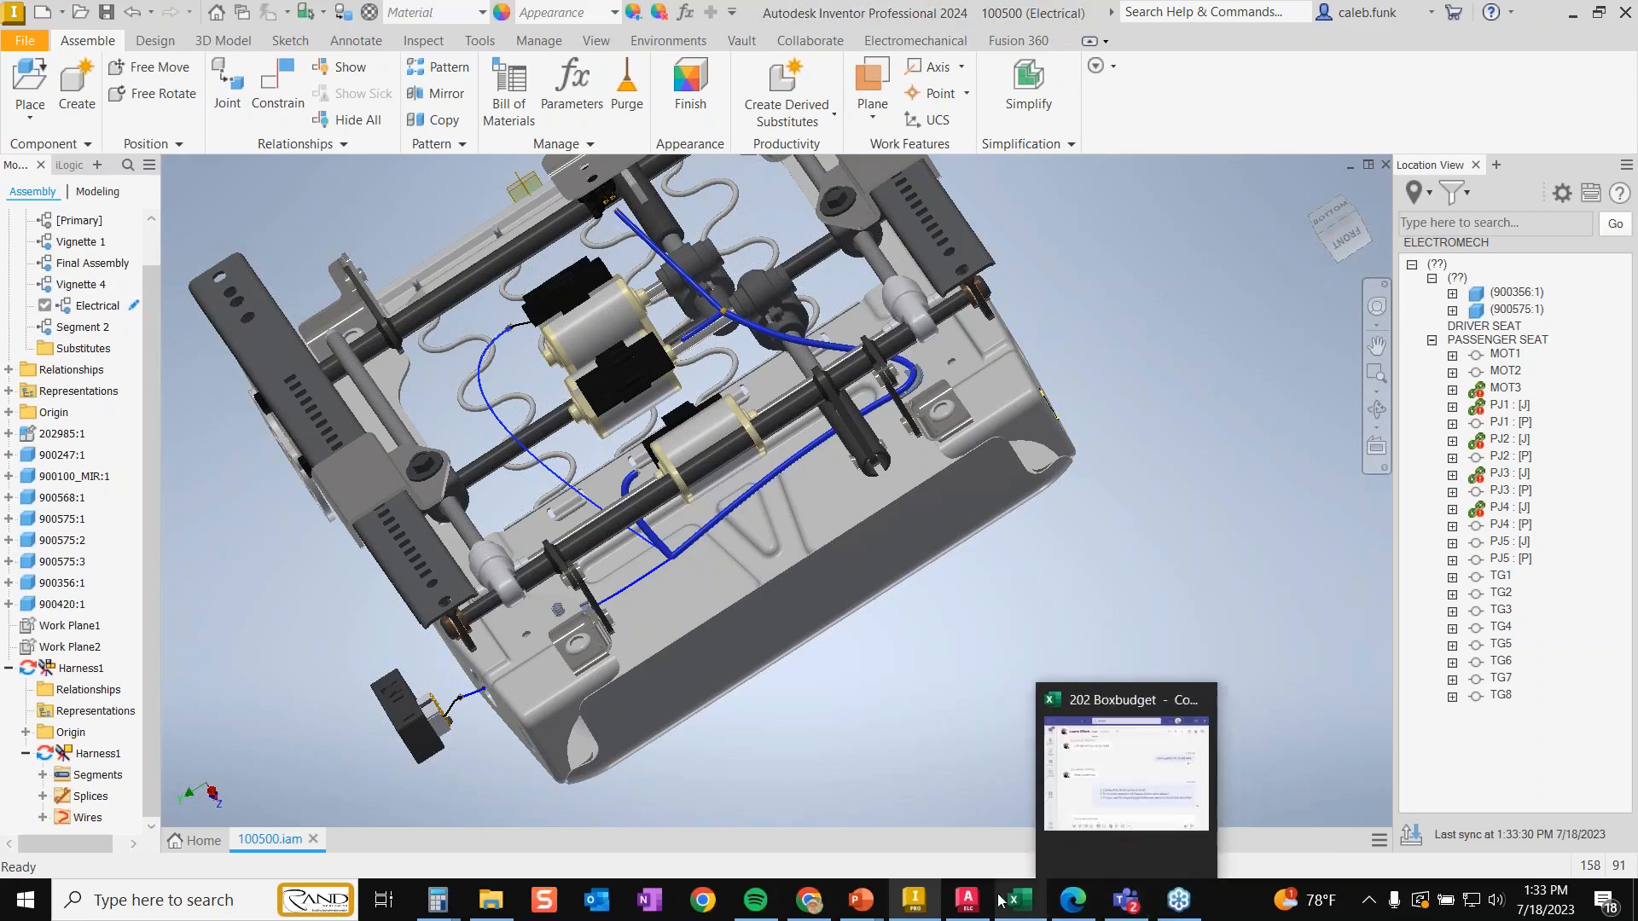
left_click(965, 896)
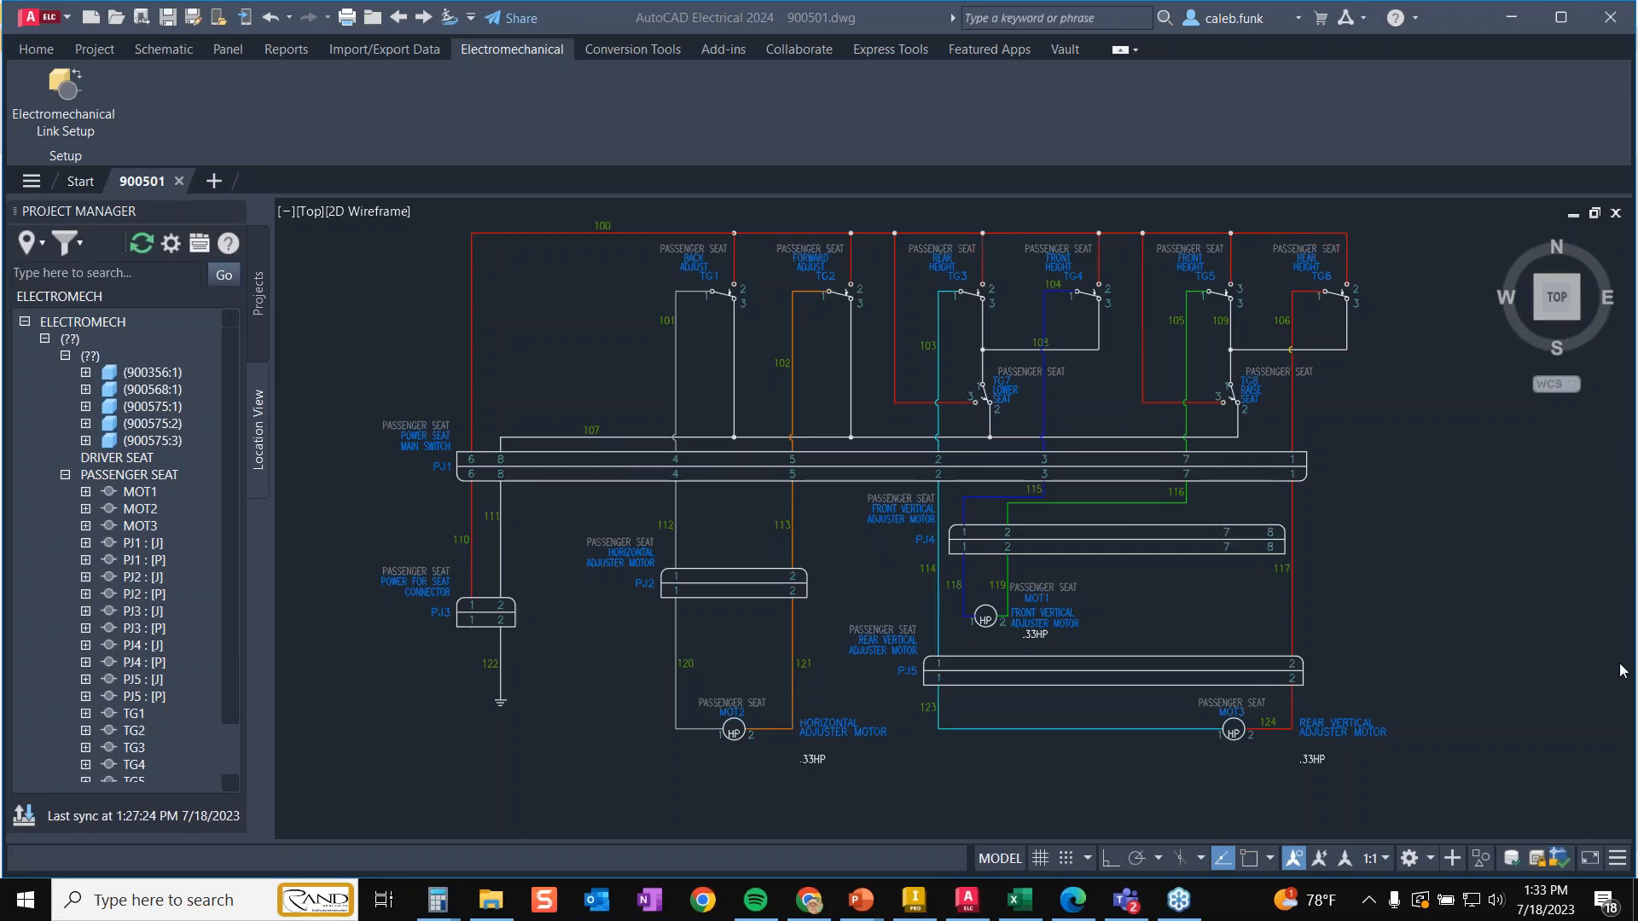
- Synchronize the electrical project and expand MOT3 and the PJ1 jack under PASSENGER SEAT to list their pins
left_click(143, 246)
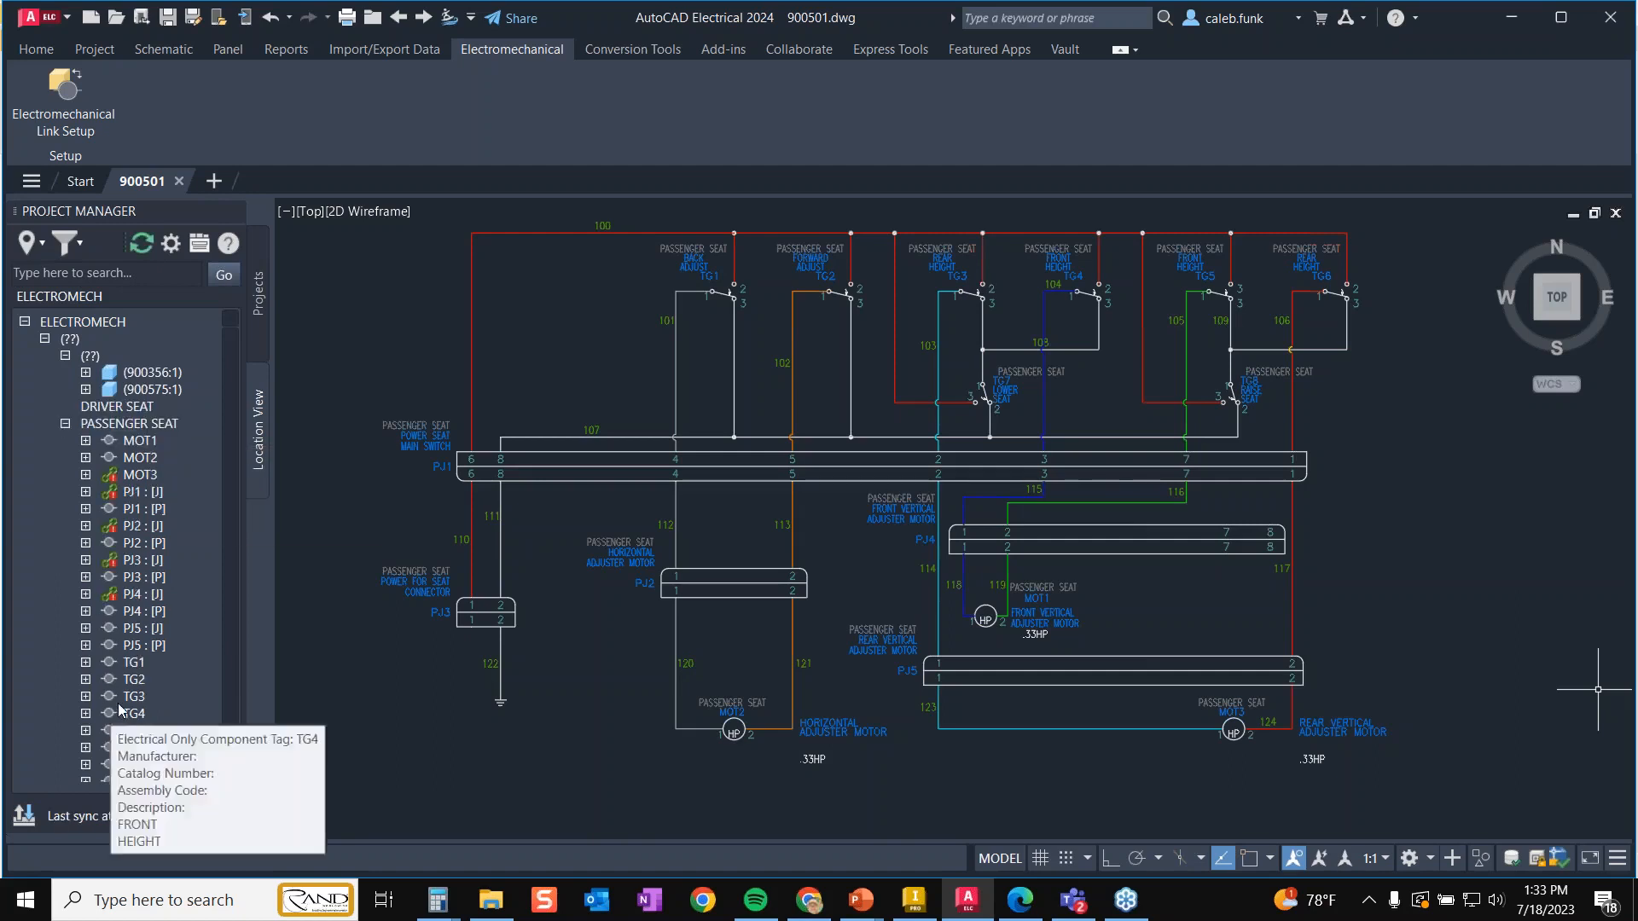
left_click(118, 480)
left_click(86, 475)
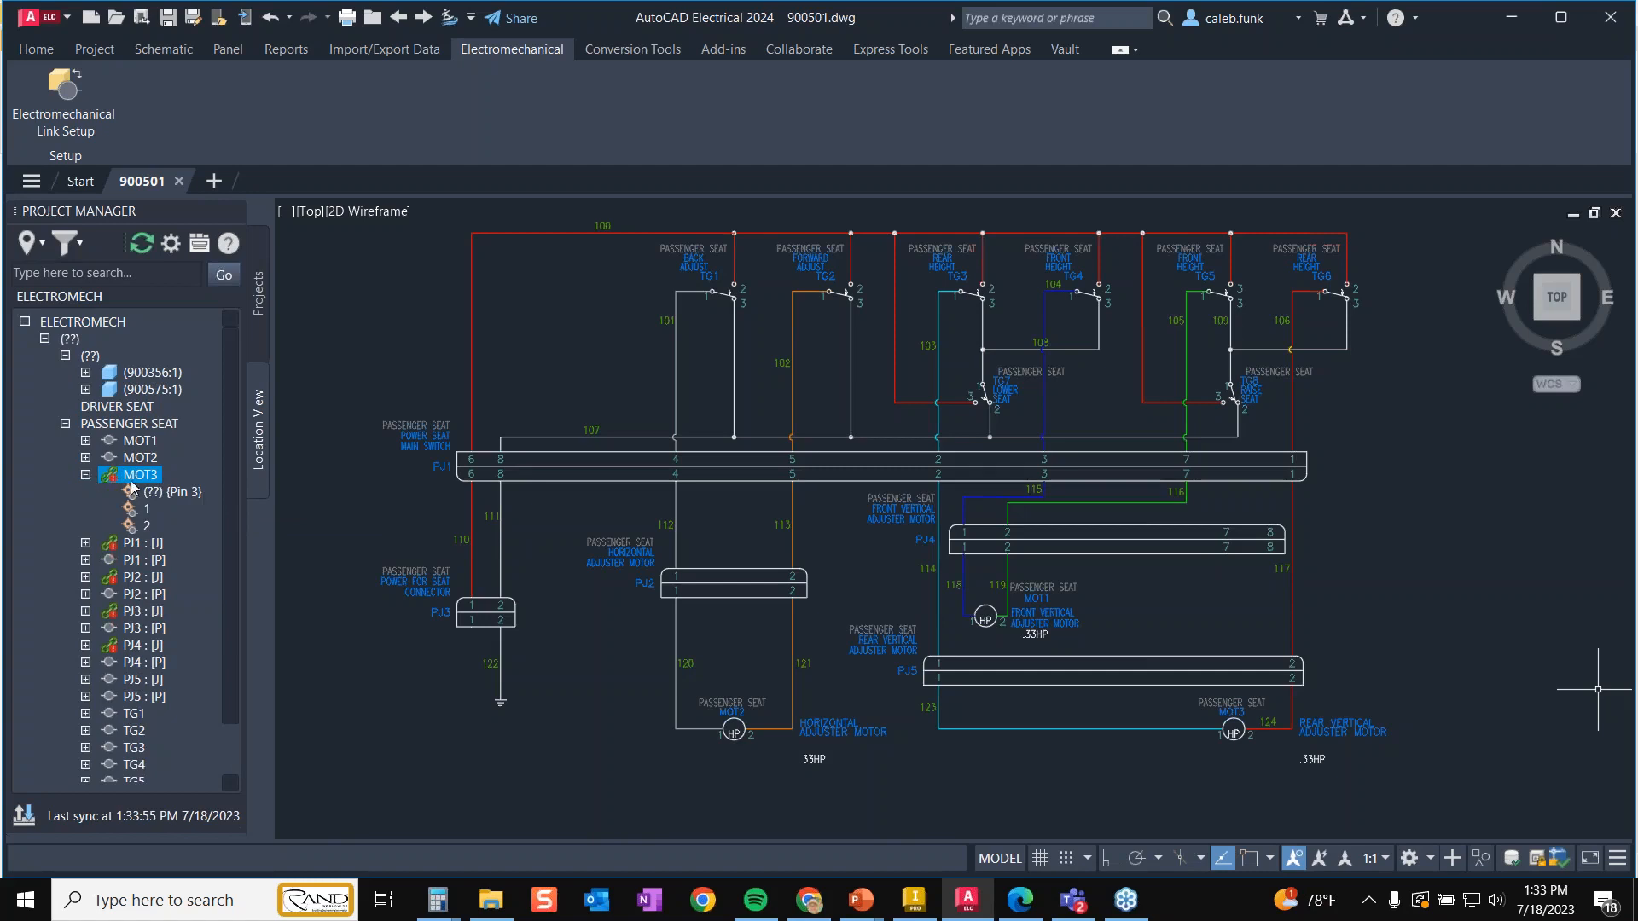
left_click(86, 544)
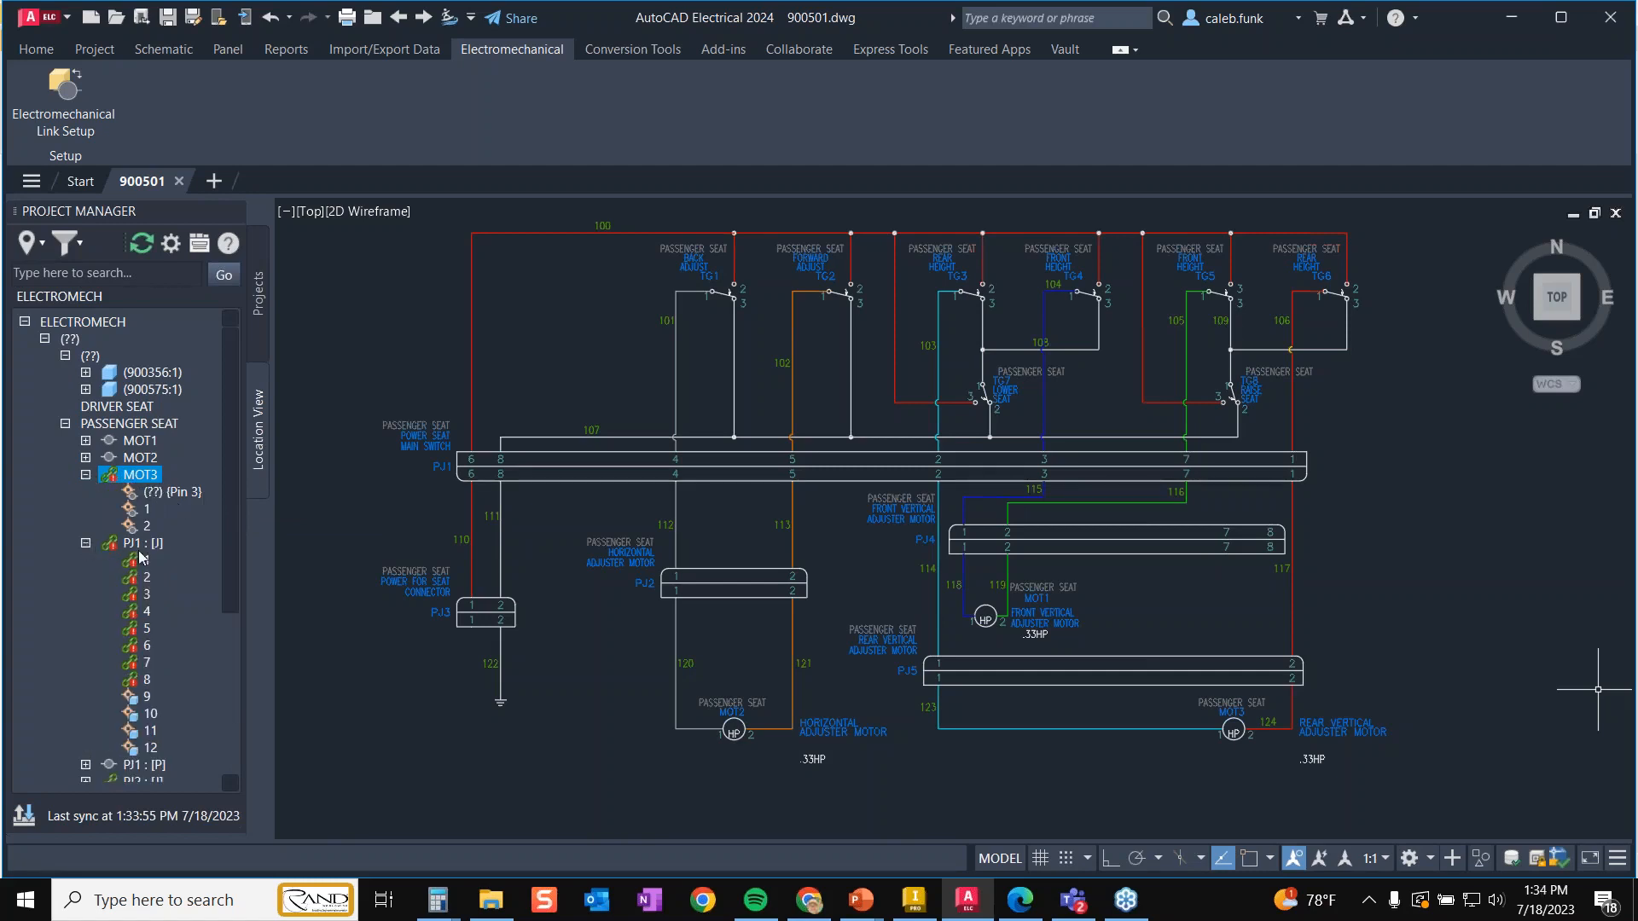
right_click(132, 559)
right_click(134, 544)
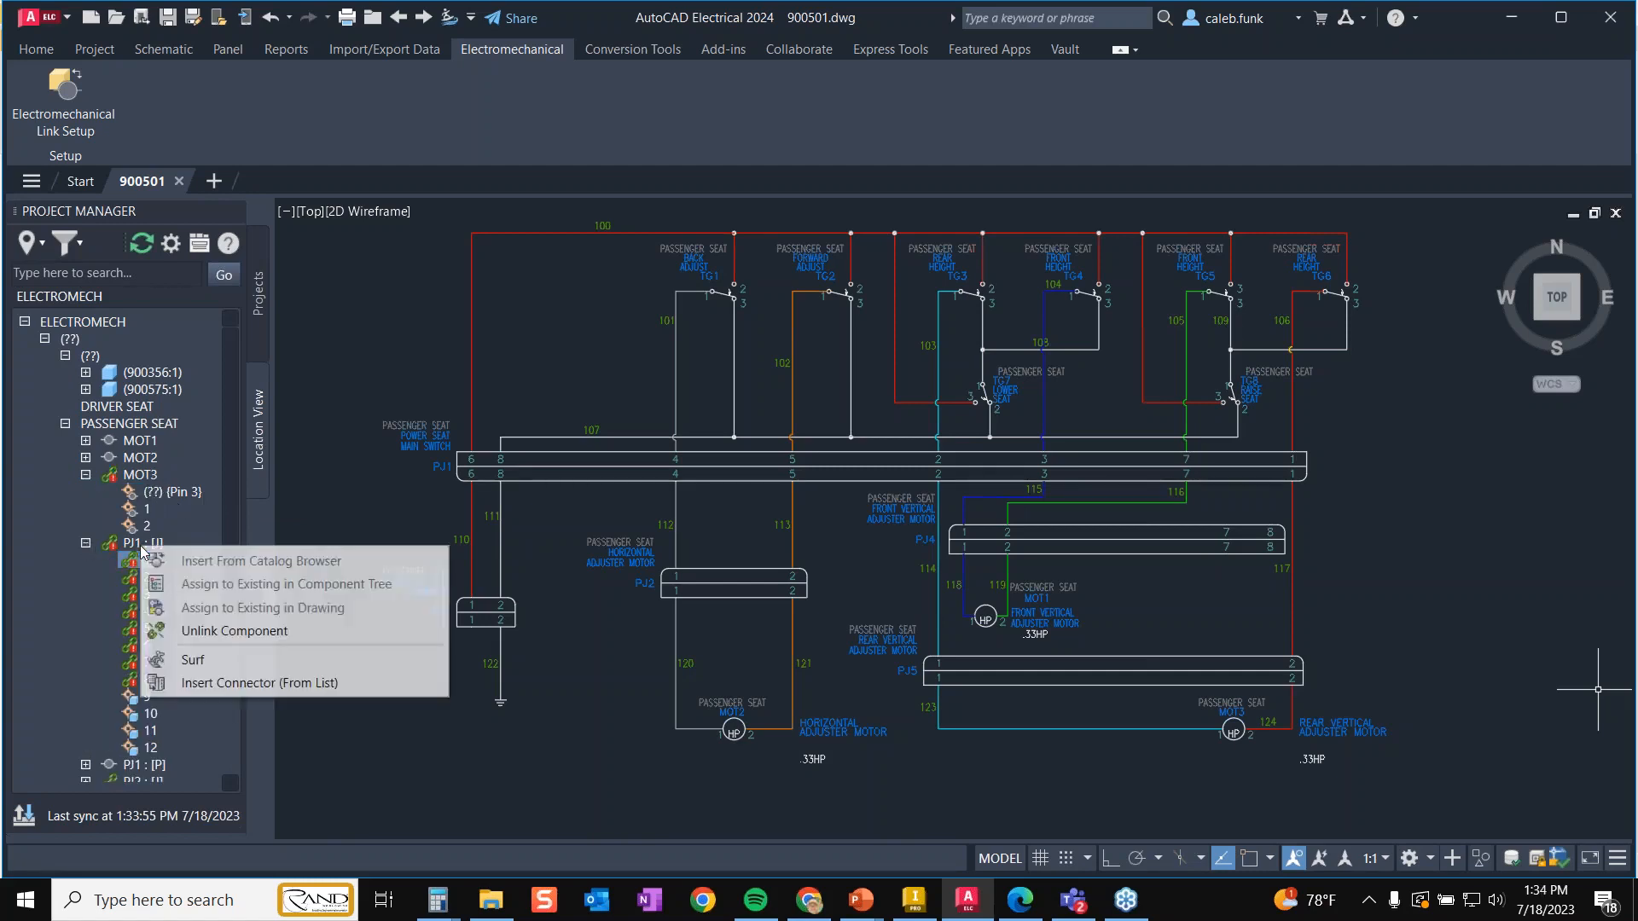
key("Escape")
right_click(134, 545)
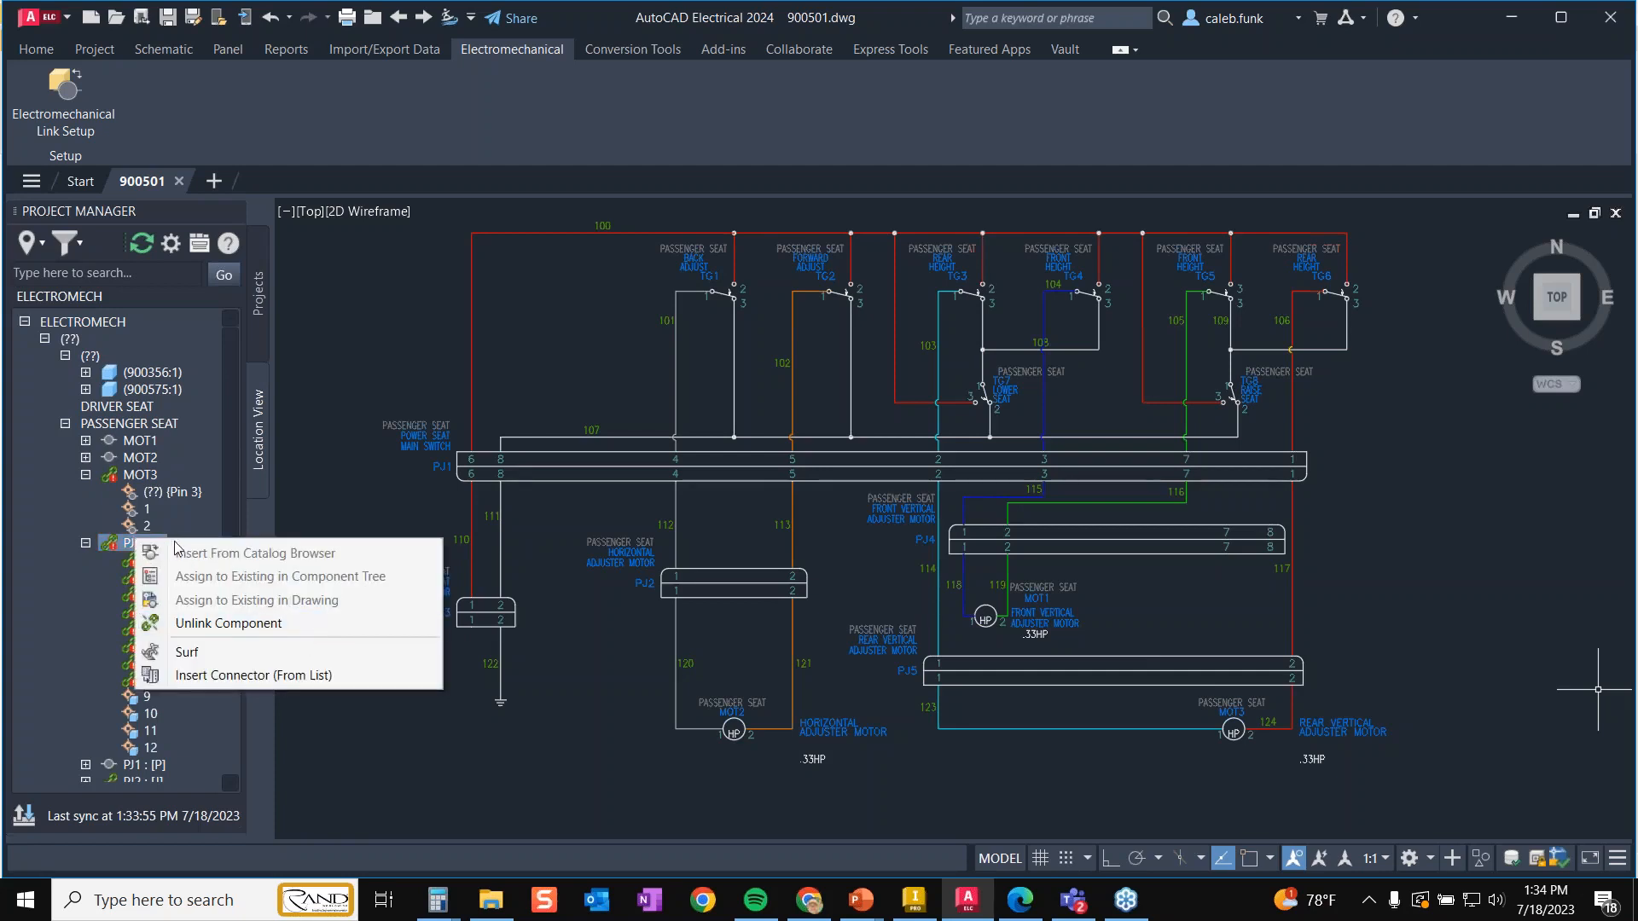
left_click(358, 746)
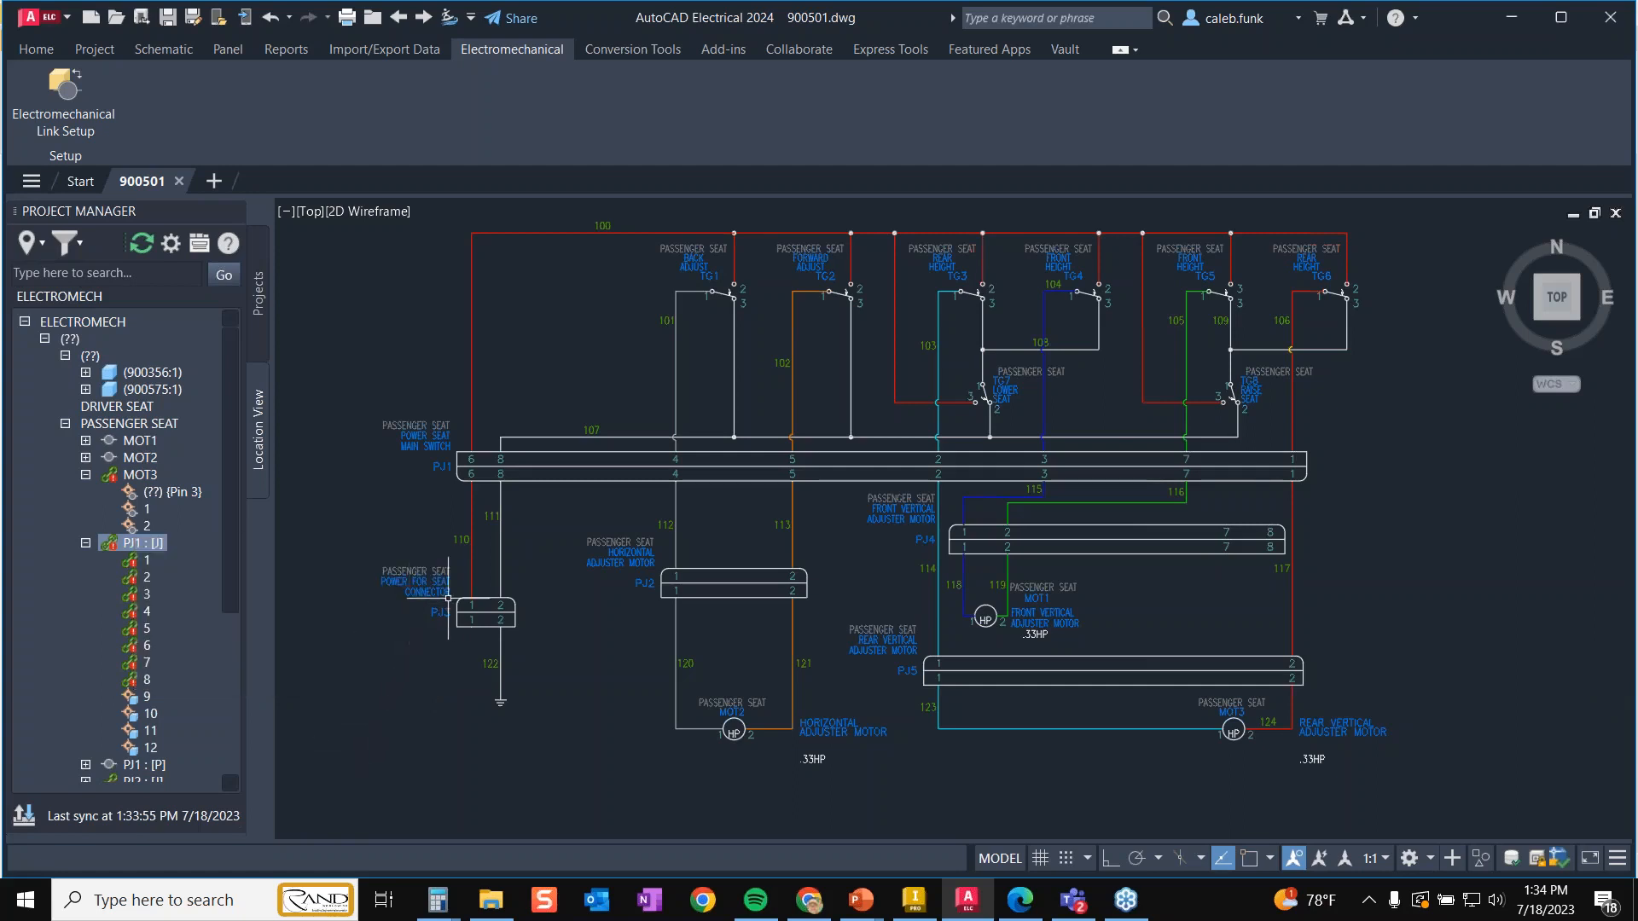
right_click(435, 428)
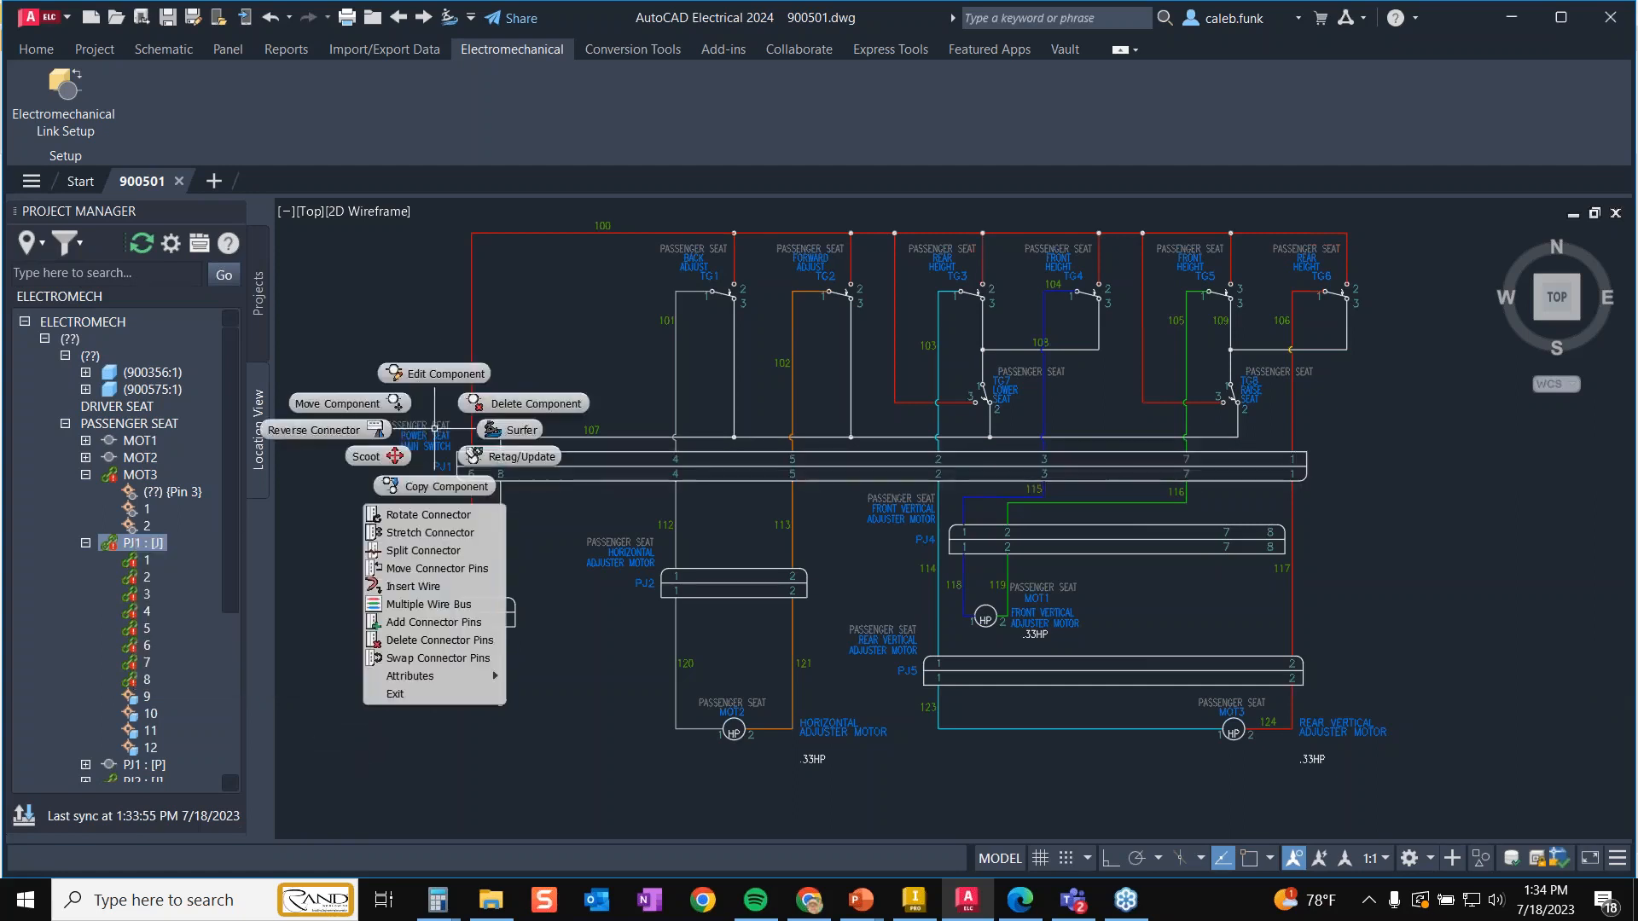
left_click(1619, 684)
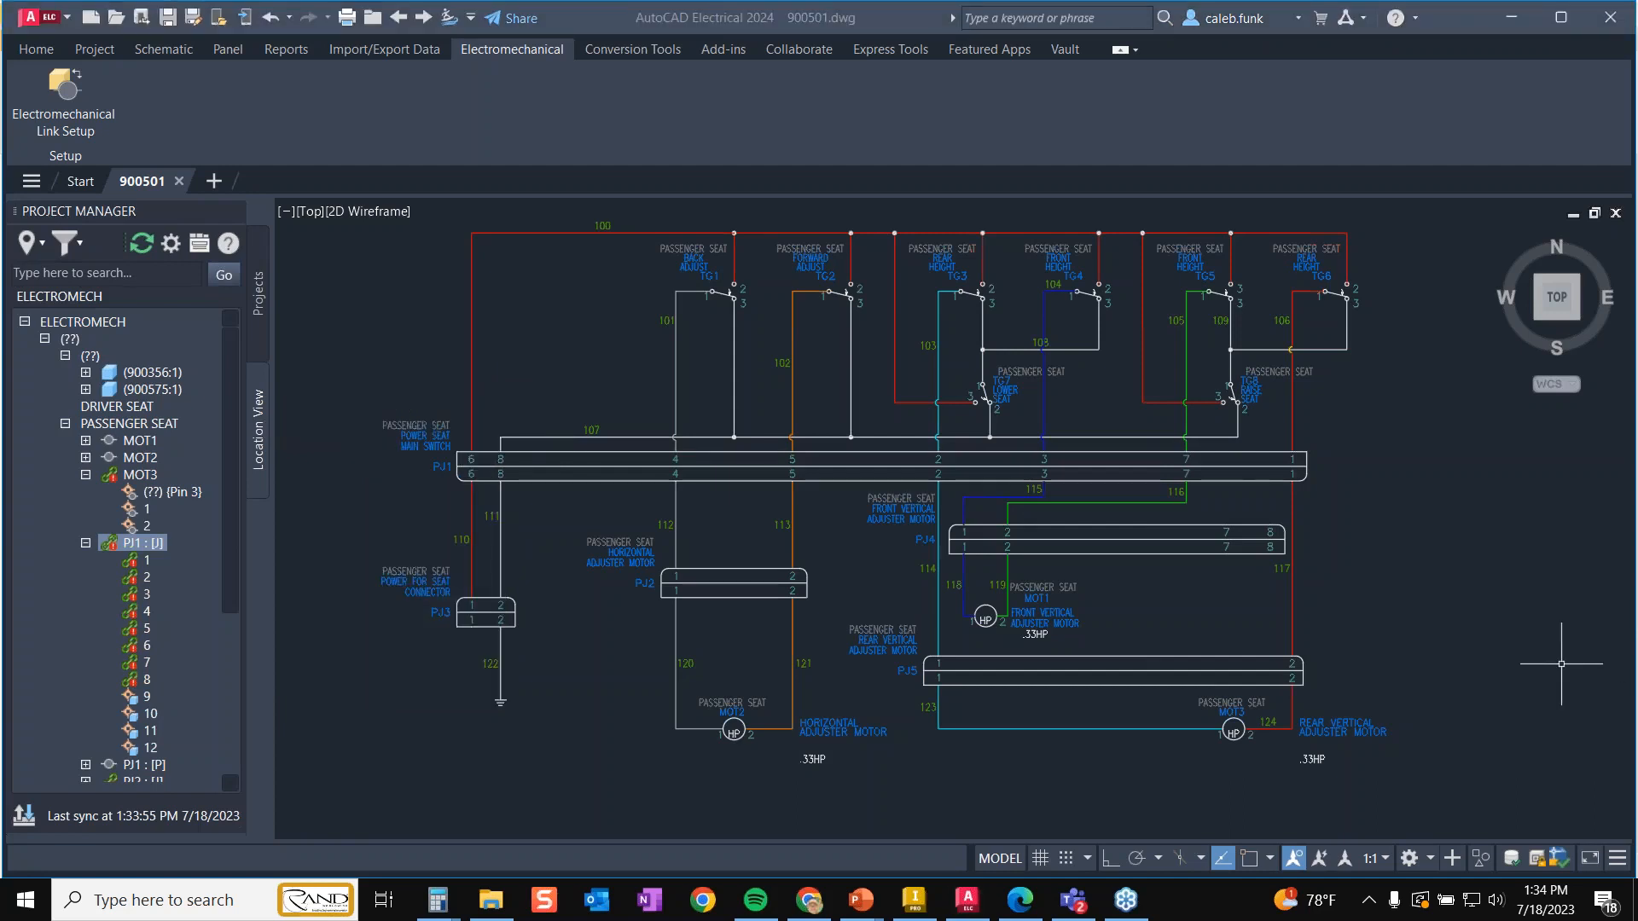
- Edit connector PJ1 in the schematic so that its second description line reads MAIN CONNECTOR
left_click(418, 435)
right_click(418, 436)
left_click(431, 376)
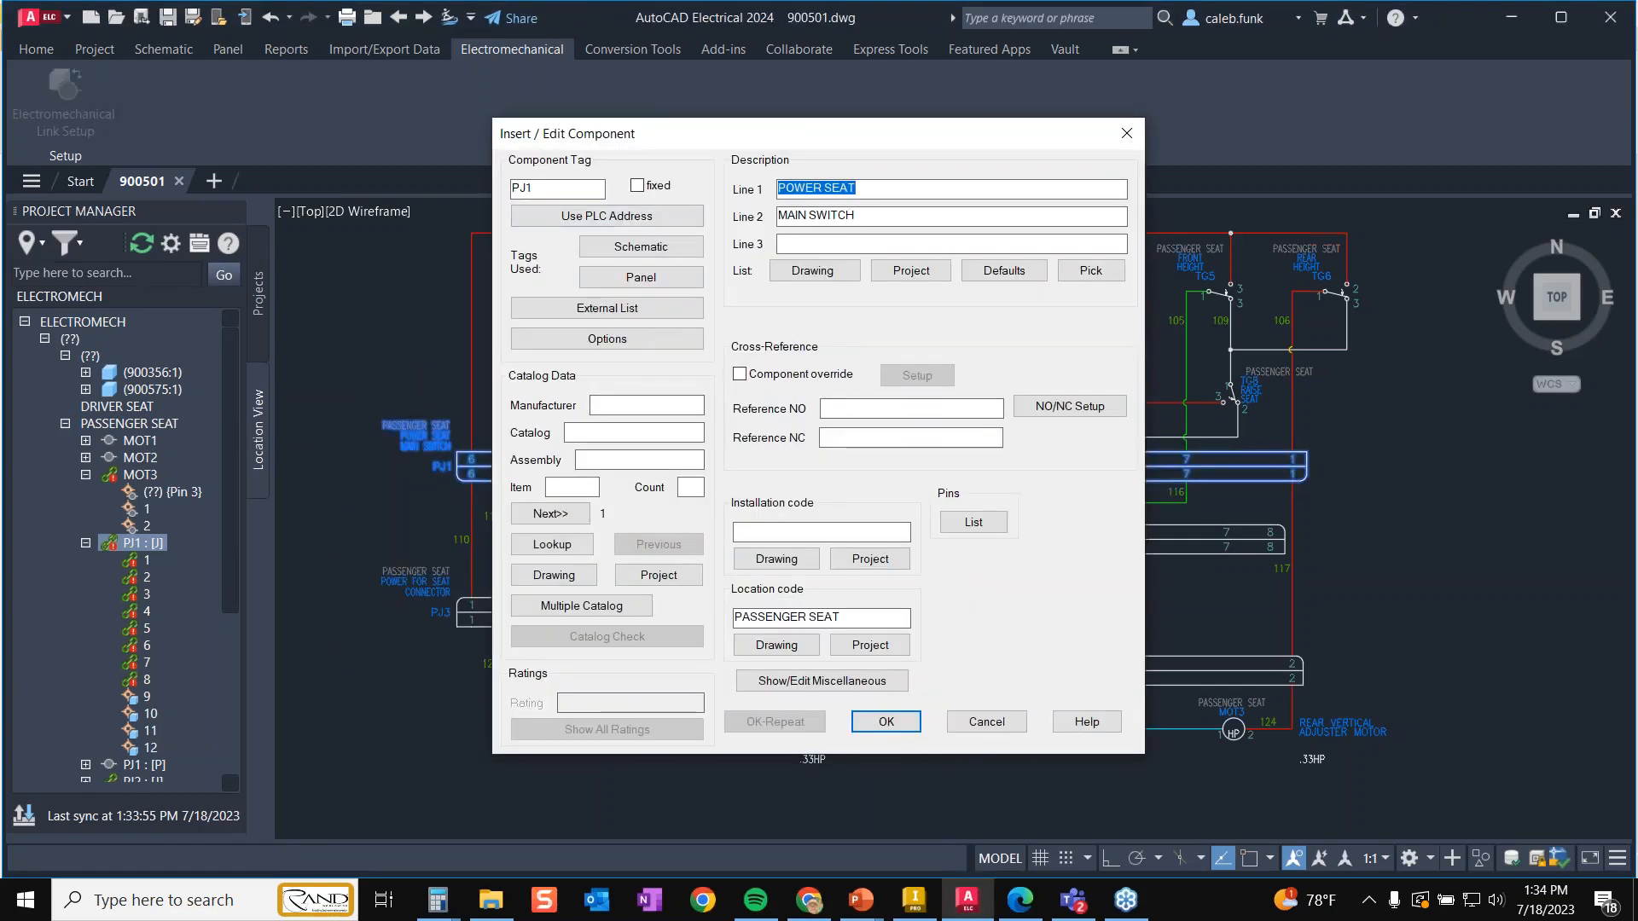
left_click(880, 216)
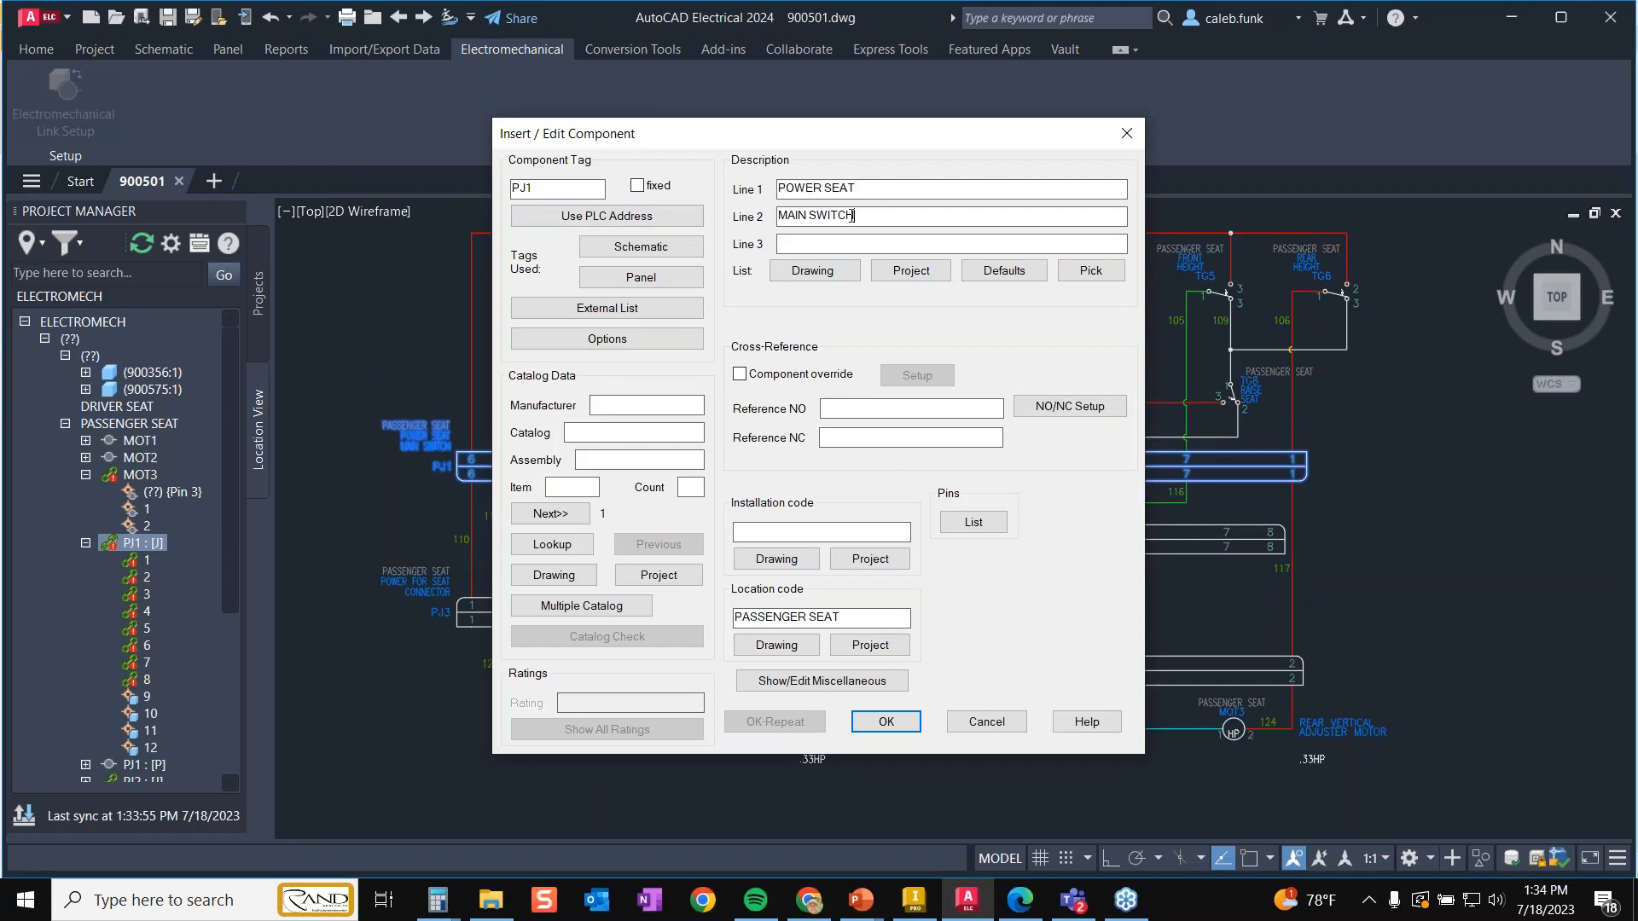
left_click_drag(851, 215, 811, 216)
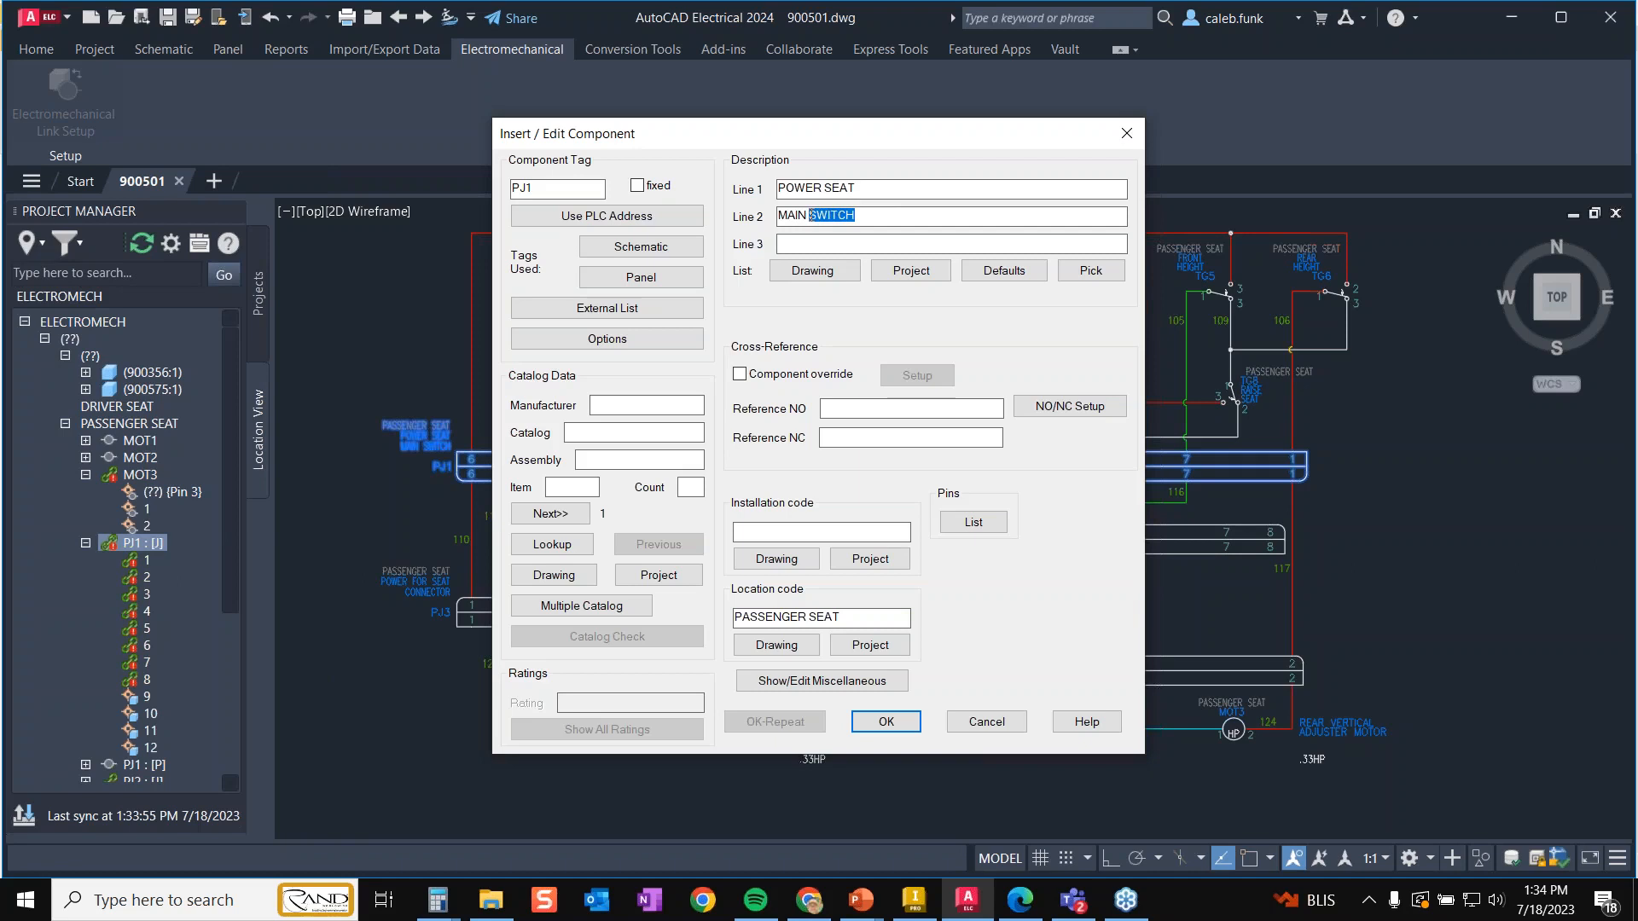
type("Connector")
left_click(869, 190)
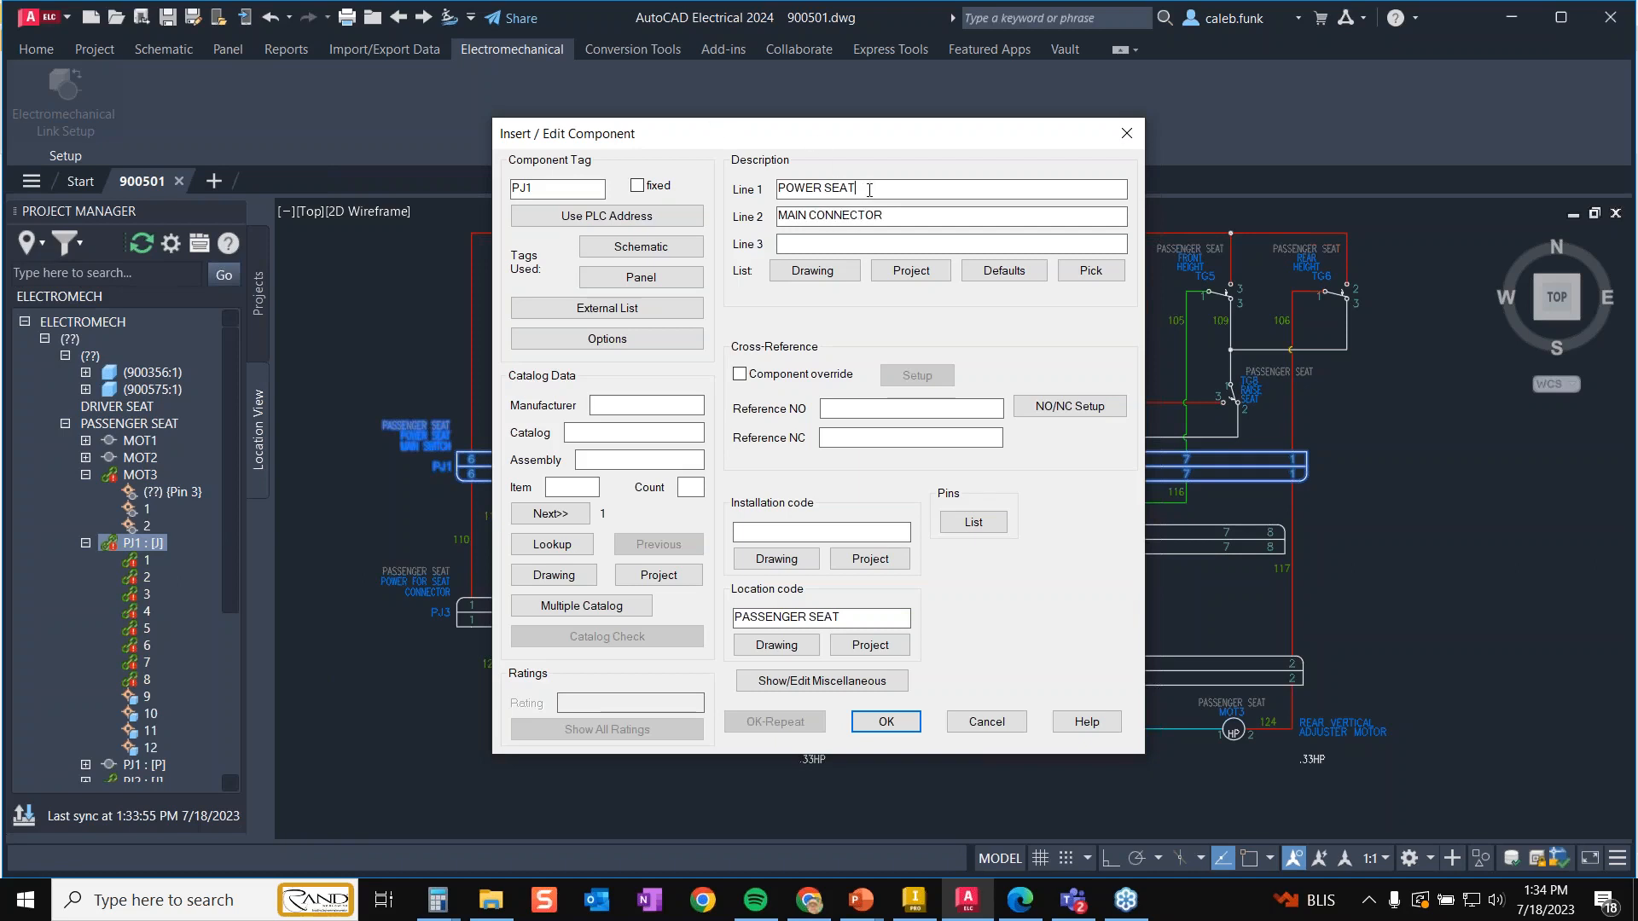
left_click(885, 723)
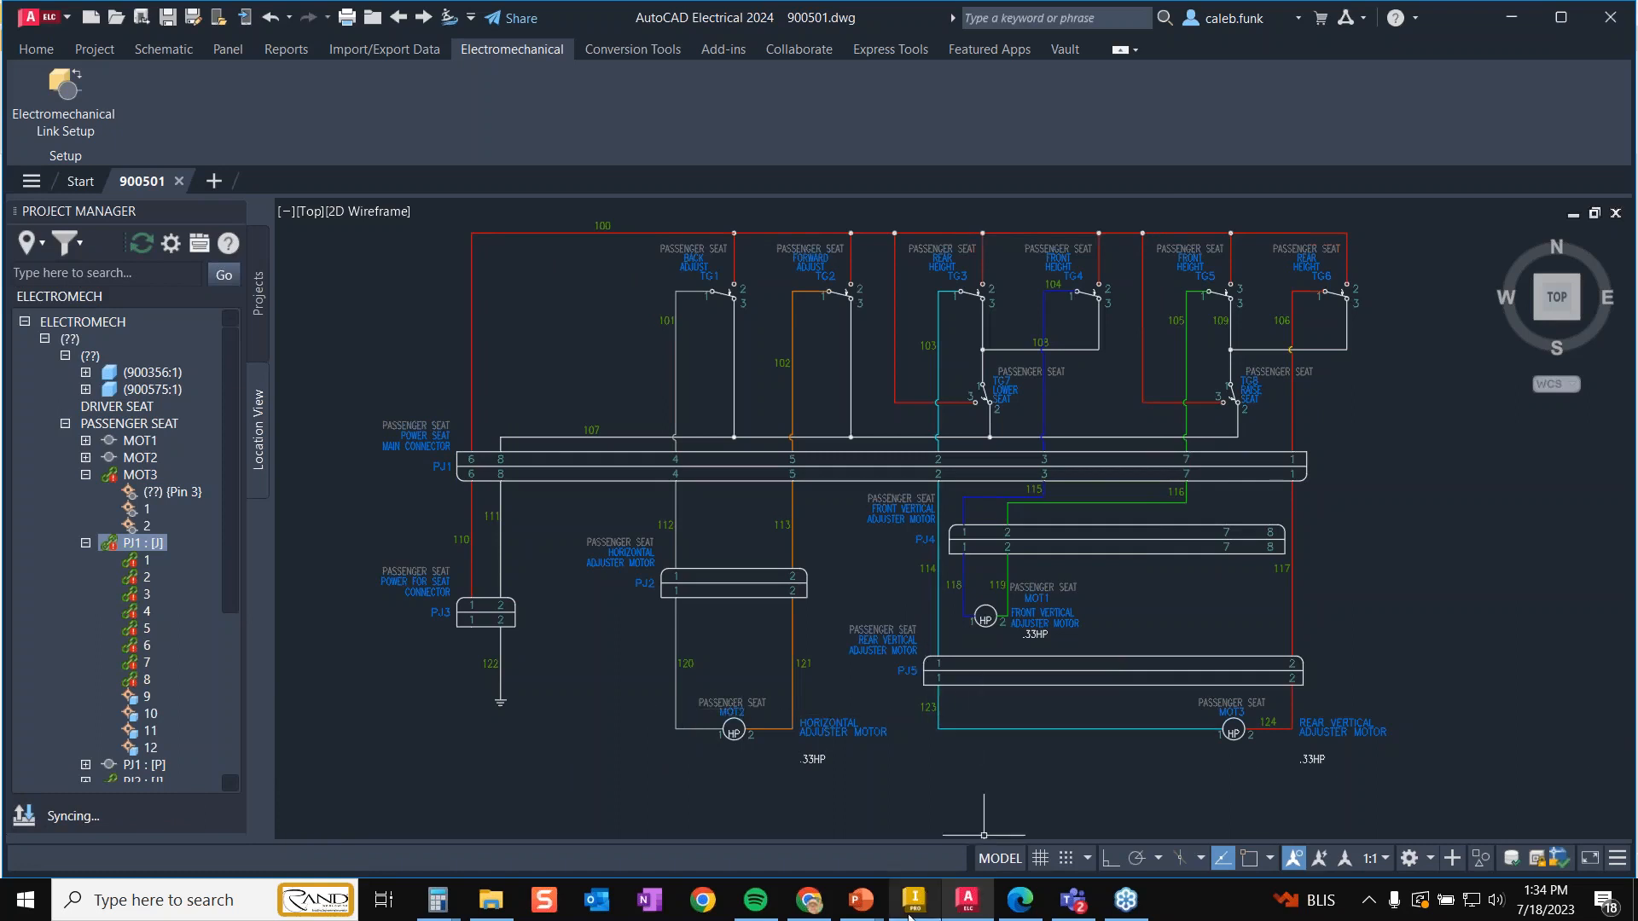
- Switch to Inventor and synchronize the seat assembly with the electrical project
mouse_move(913, 900)
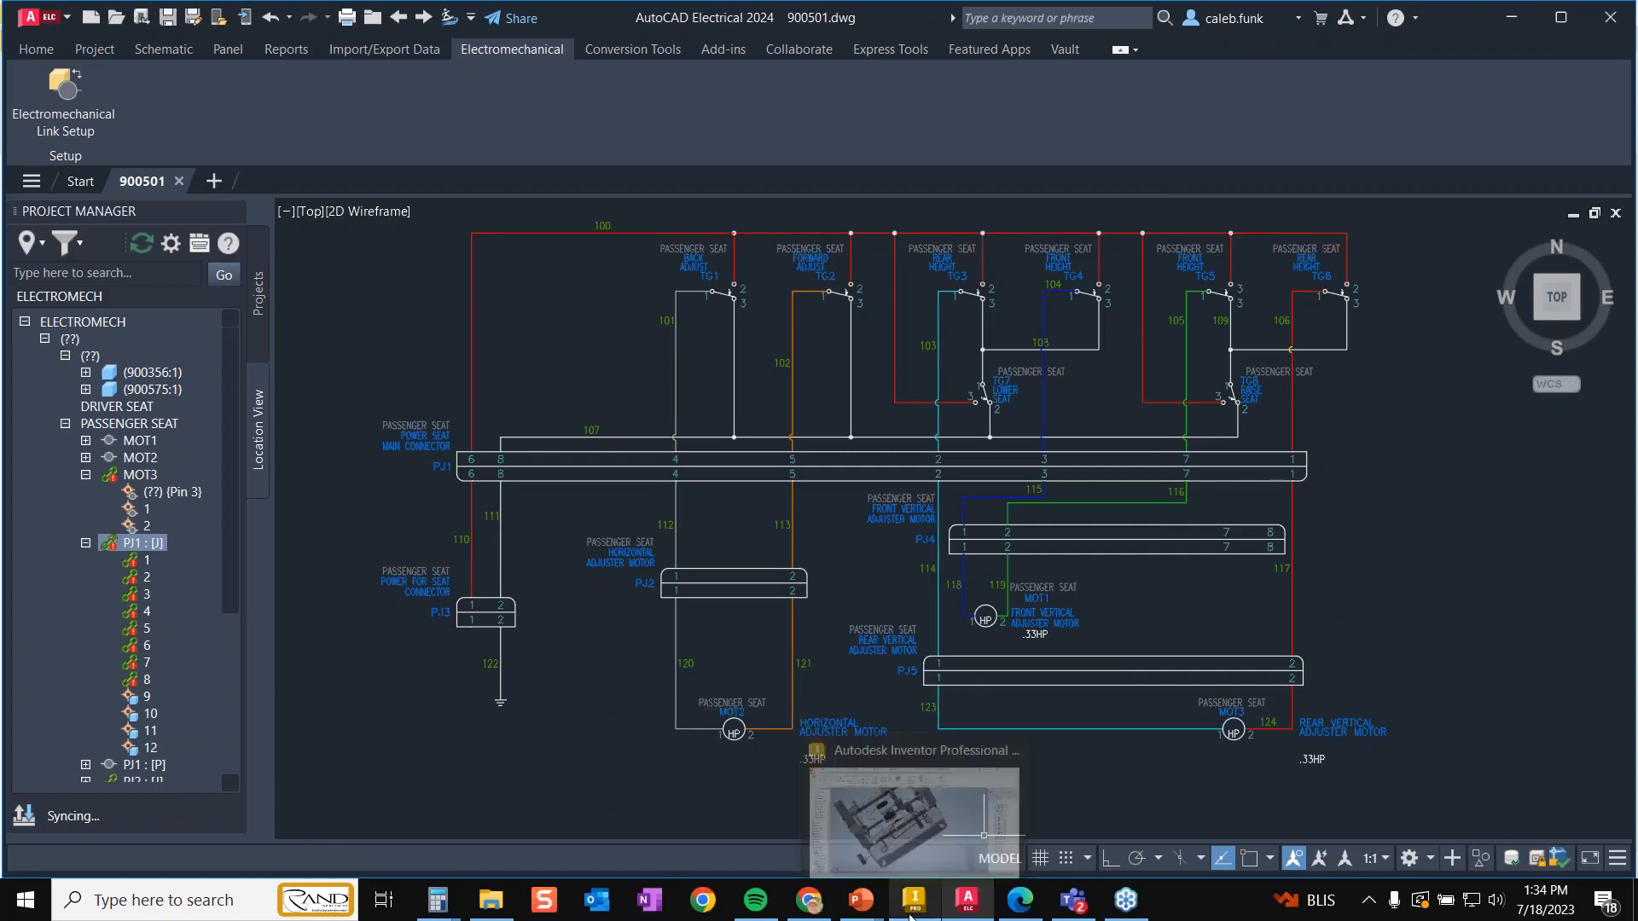
left_click(930, 810)
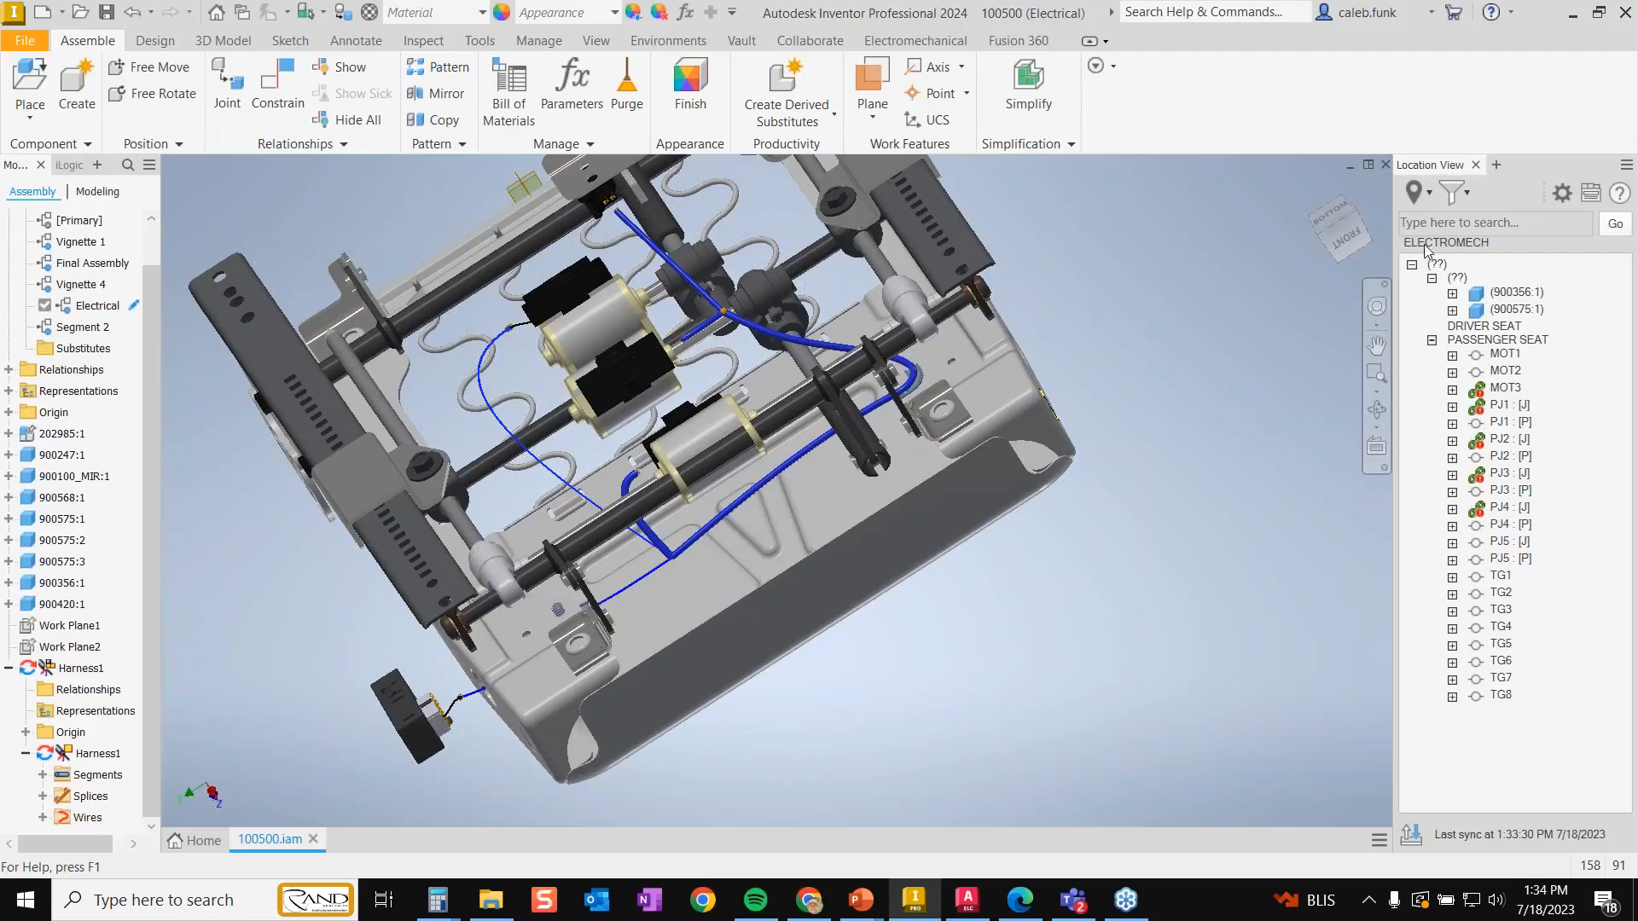
left_click(1412, 835)
- Examine the link differences of the PJ1 jack and highlight its connector in the seat assembly
right_click(1525, 410)
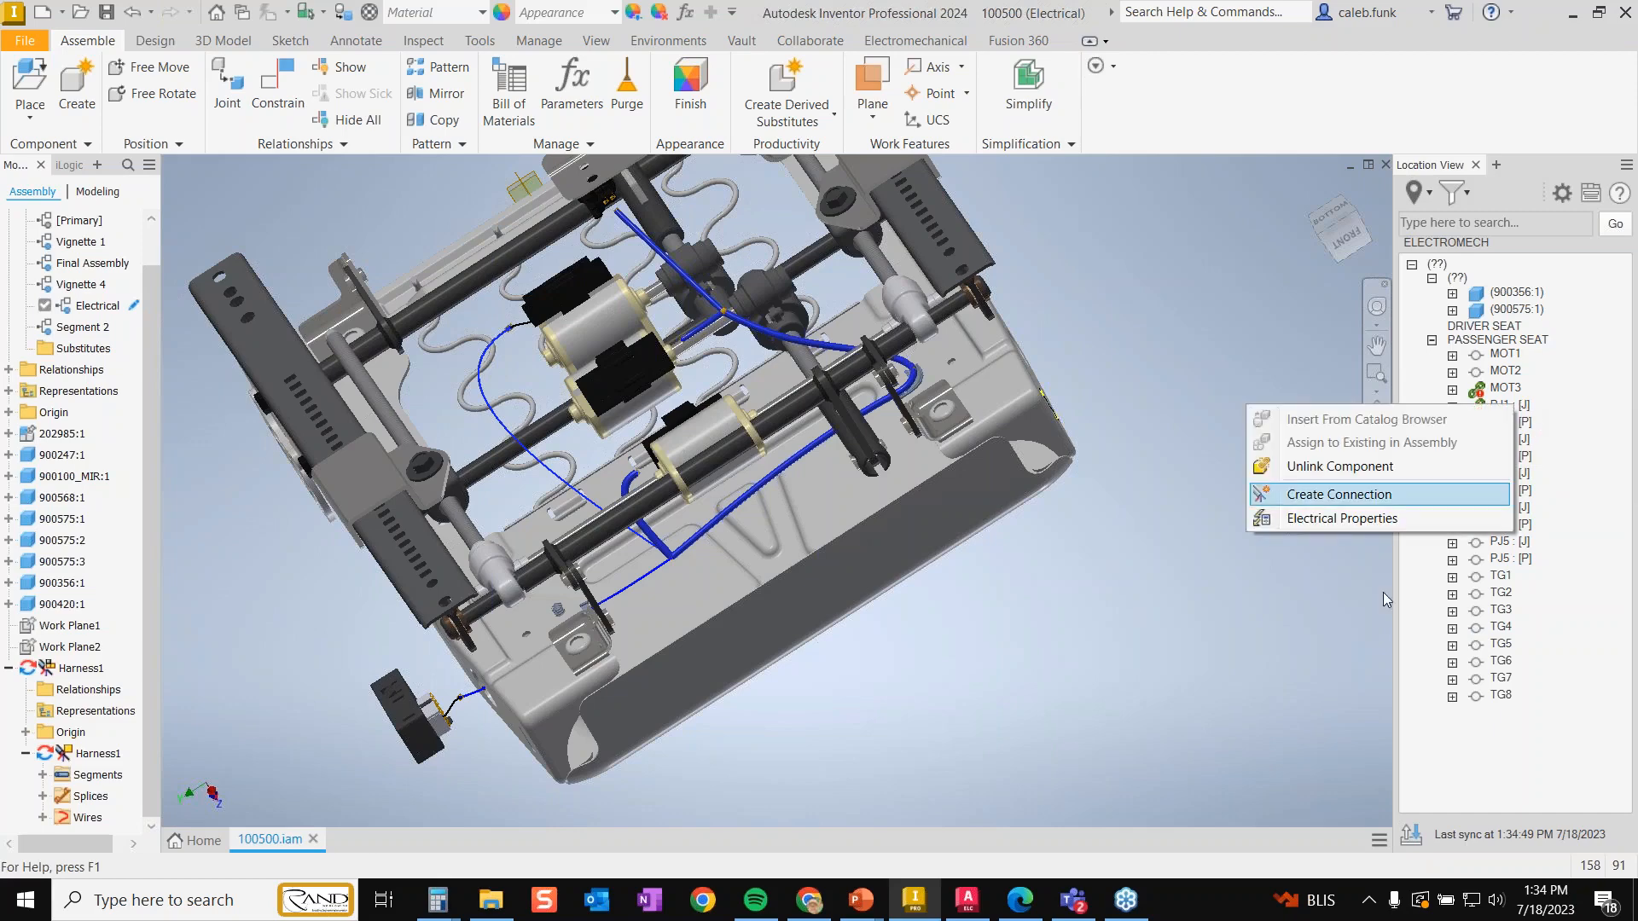
left_click(1198, 676)
mouse_move(1520, 402)
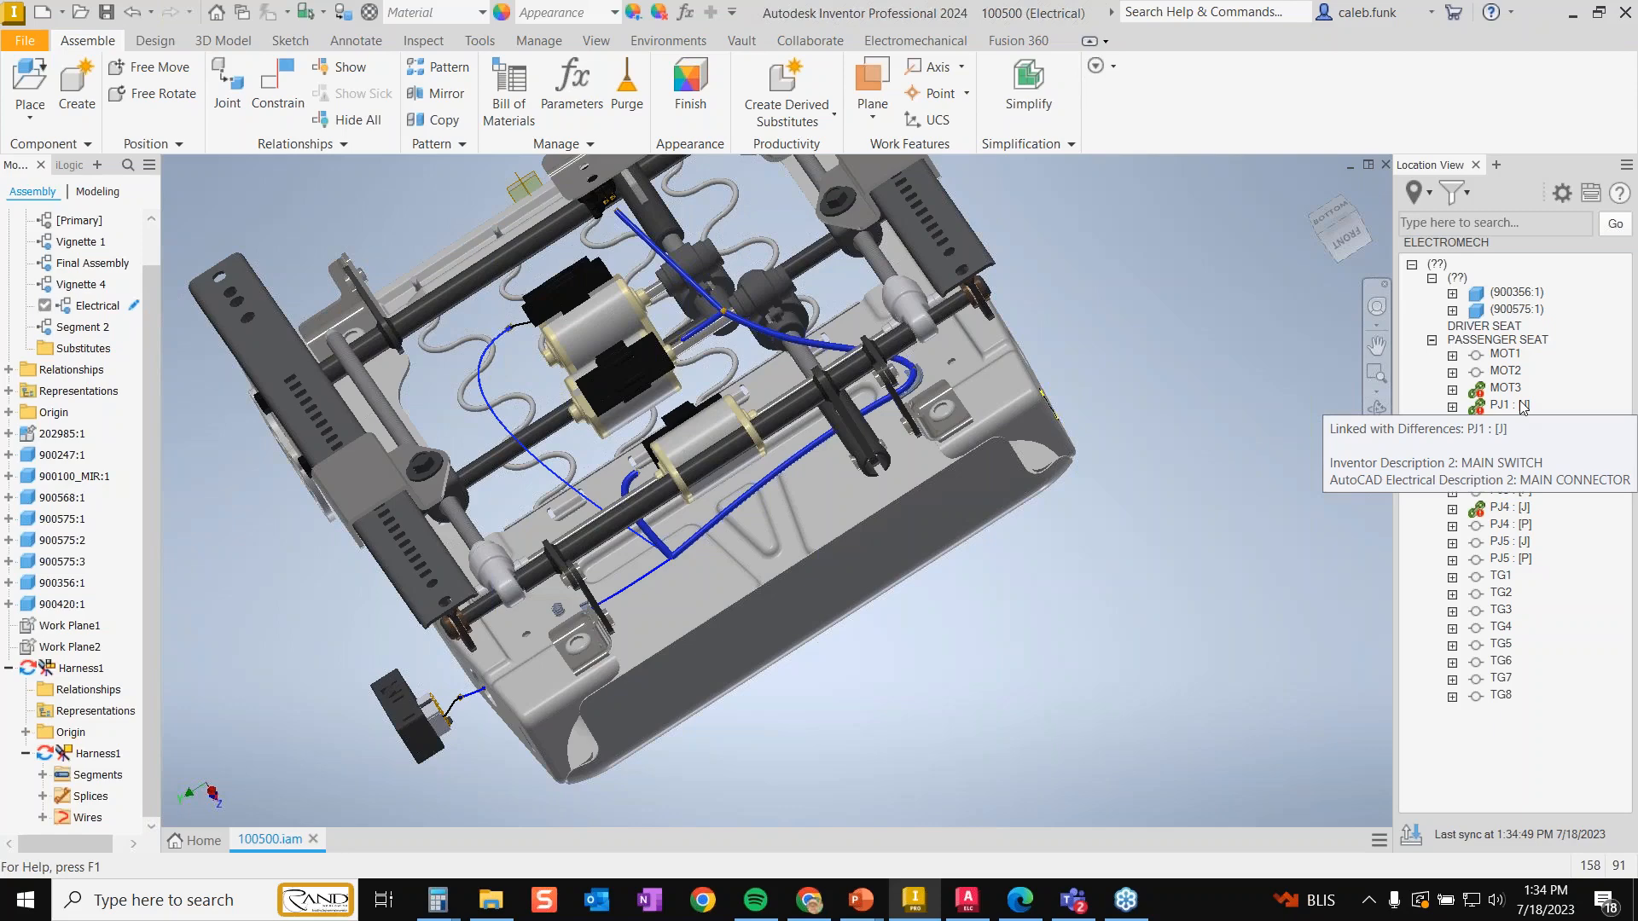
right_click(1511, 406)
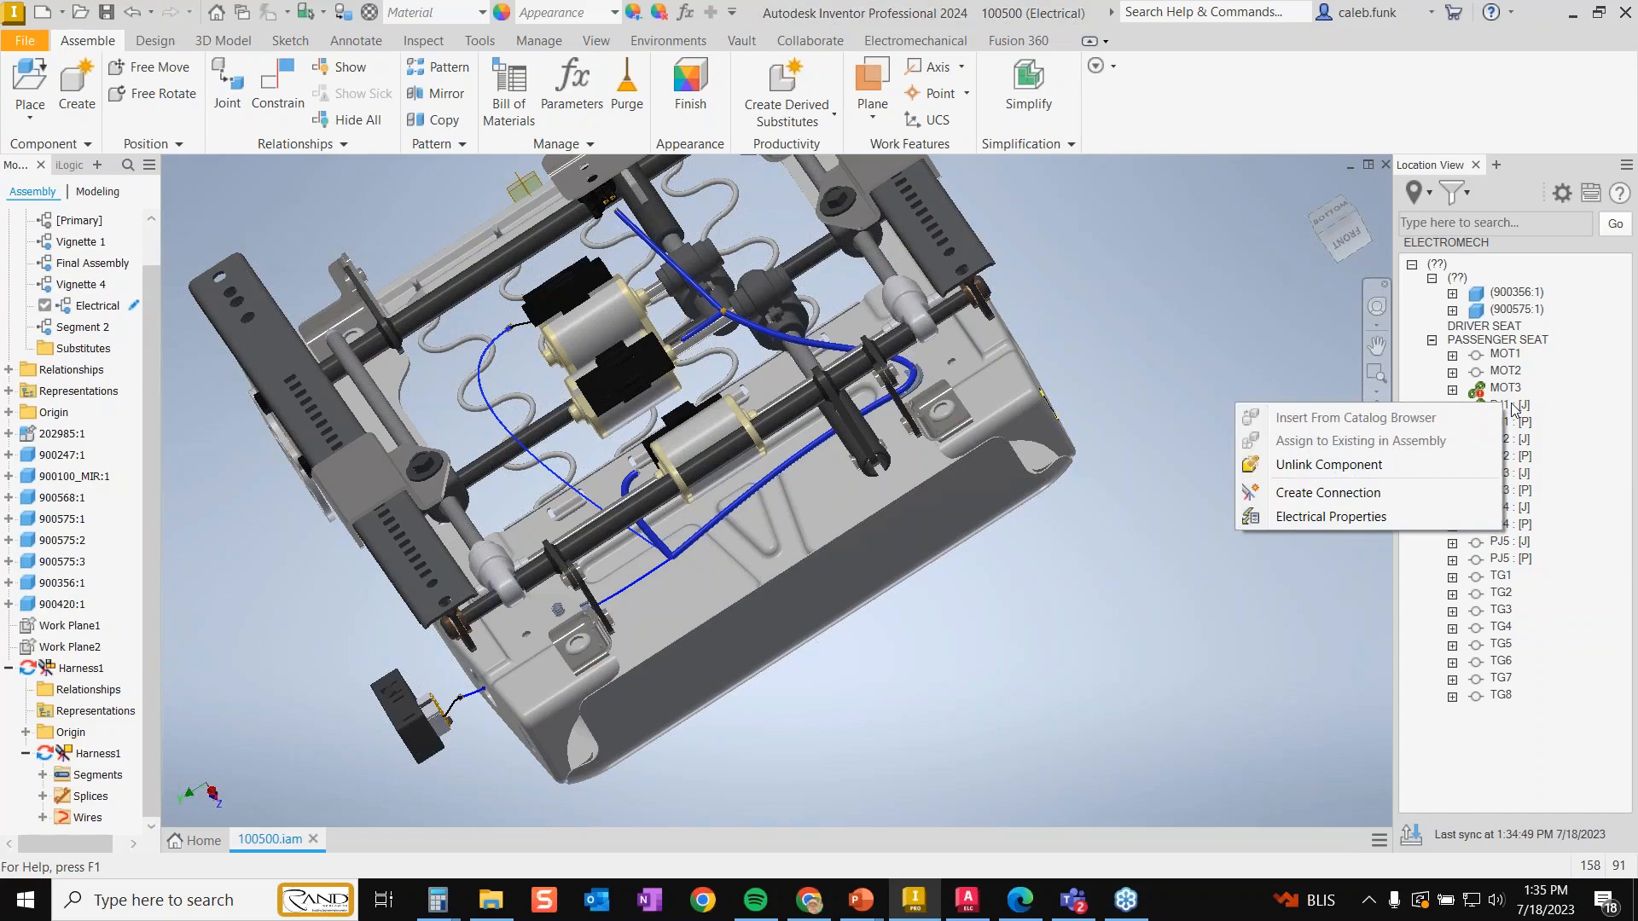
left_click(1514, 408)
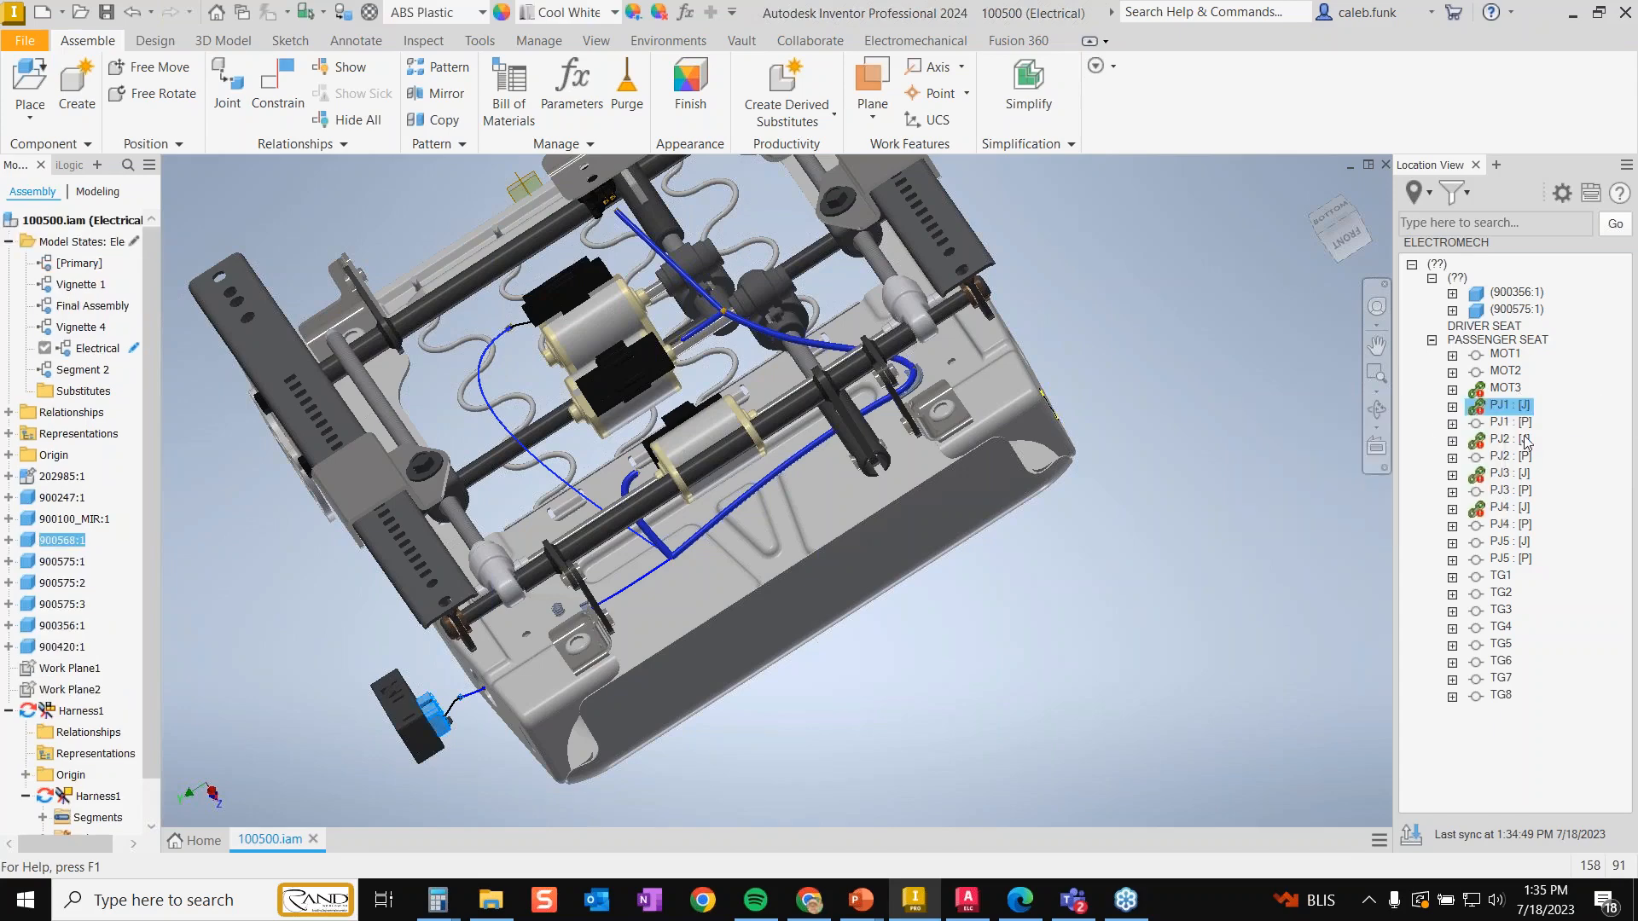
mouse_move(1515, 411)
- Return the seat assembly to its home view
left_click(1377, 410)
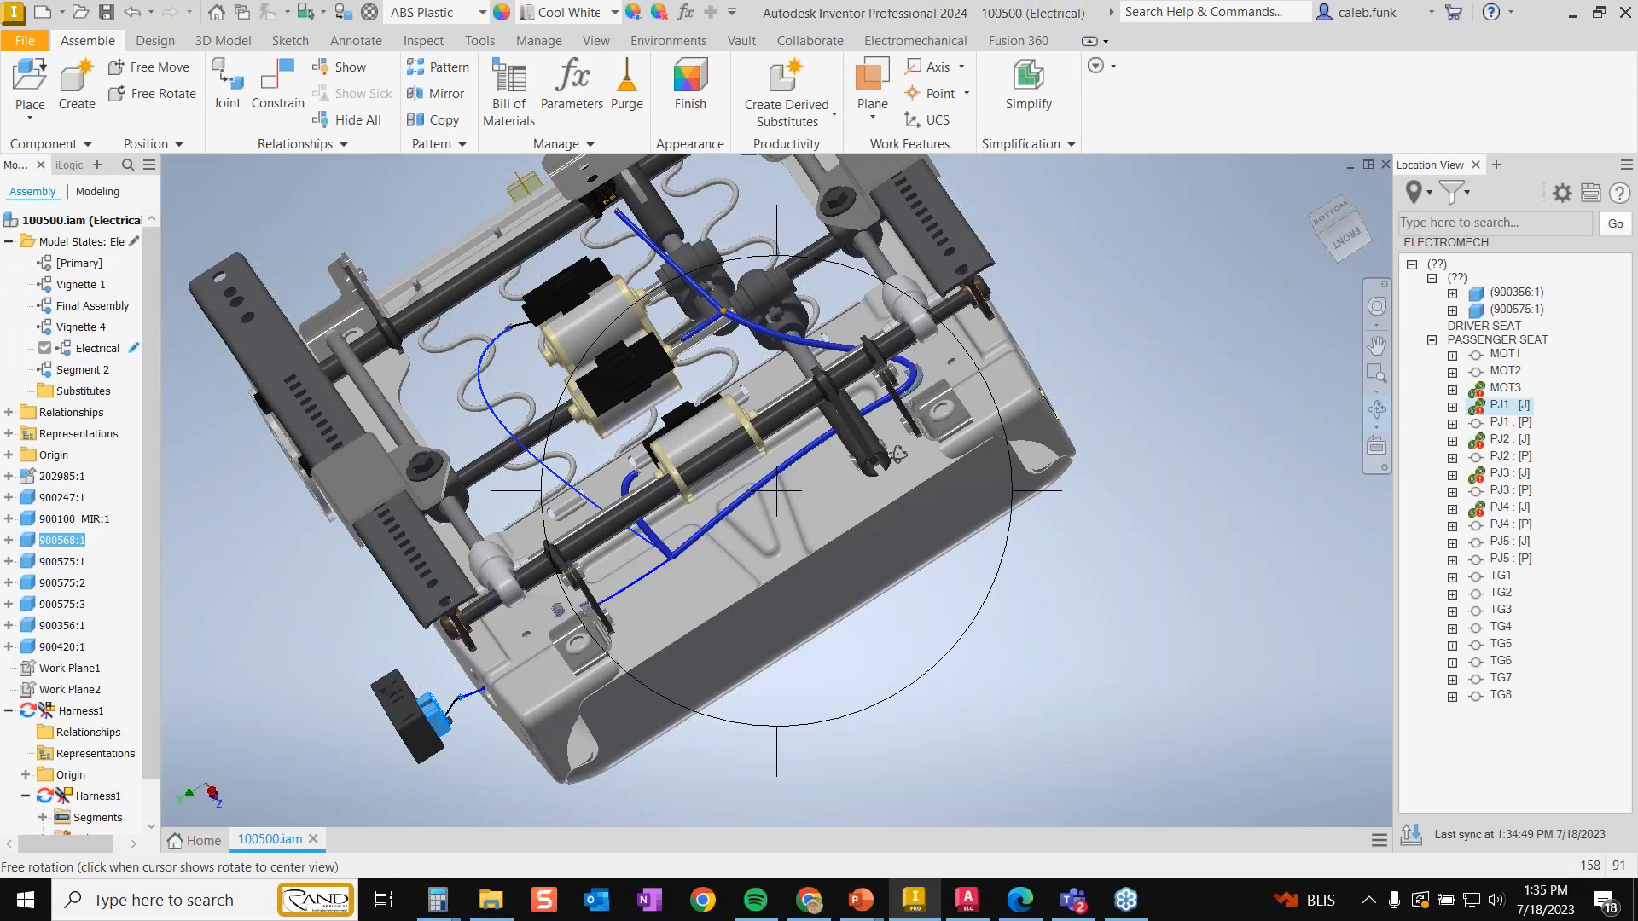
key("Escape")
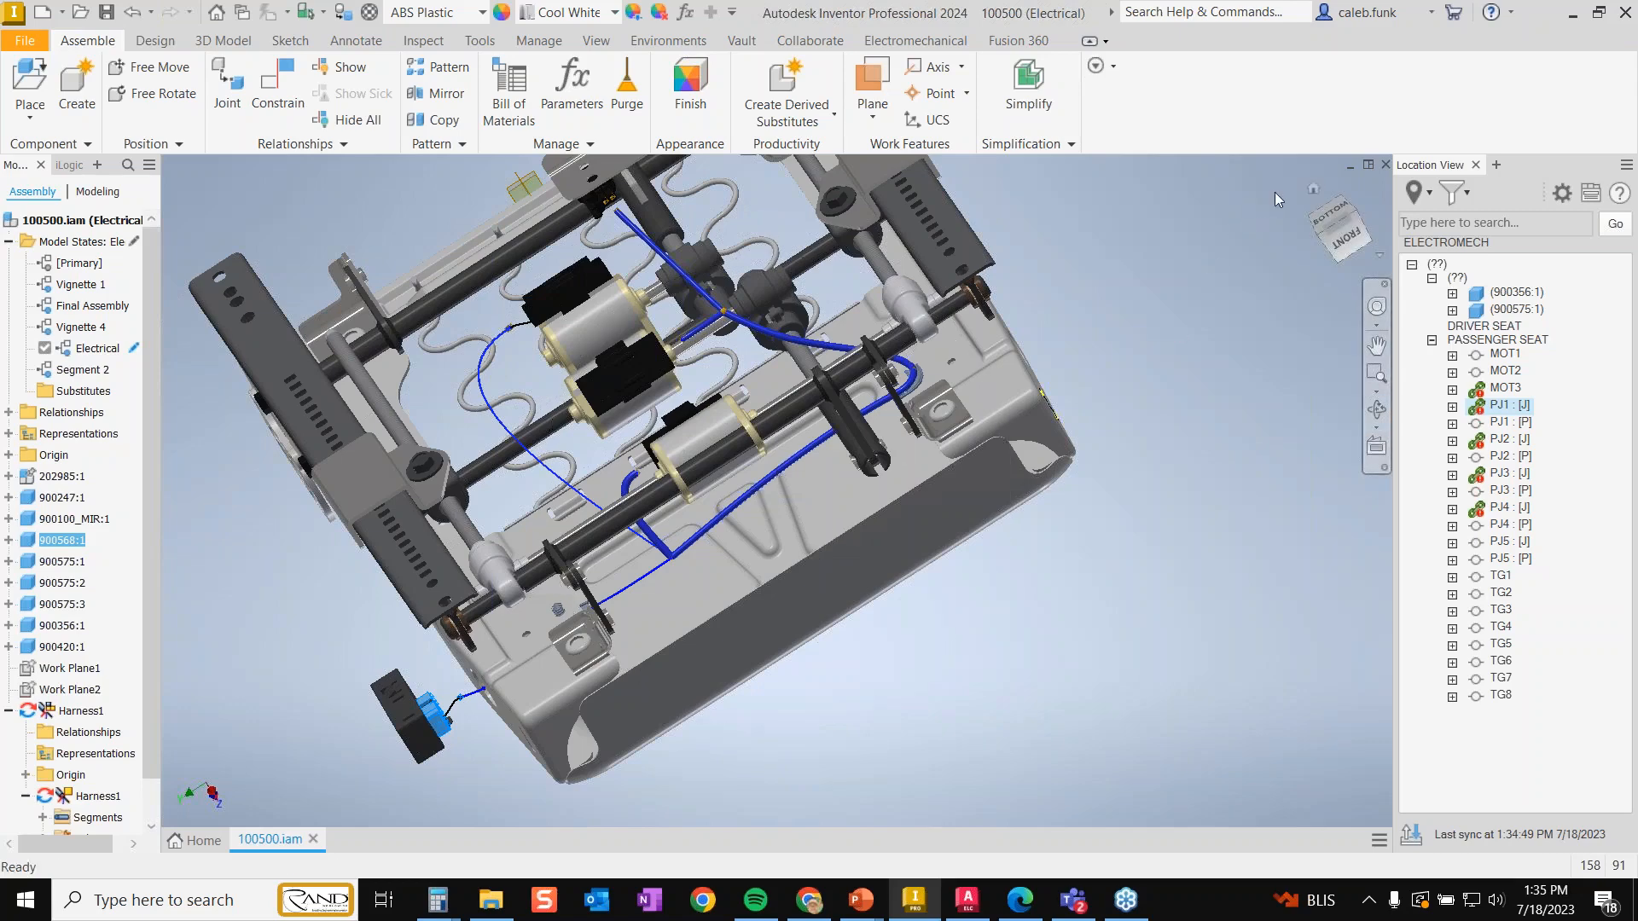
left_click(1312, 188)
right_click(935, 258)
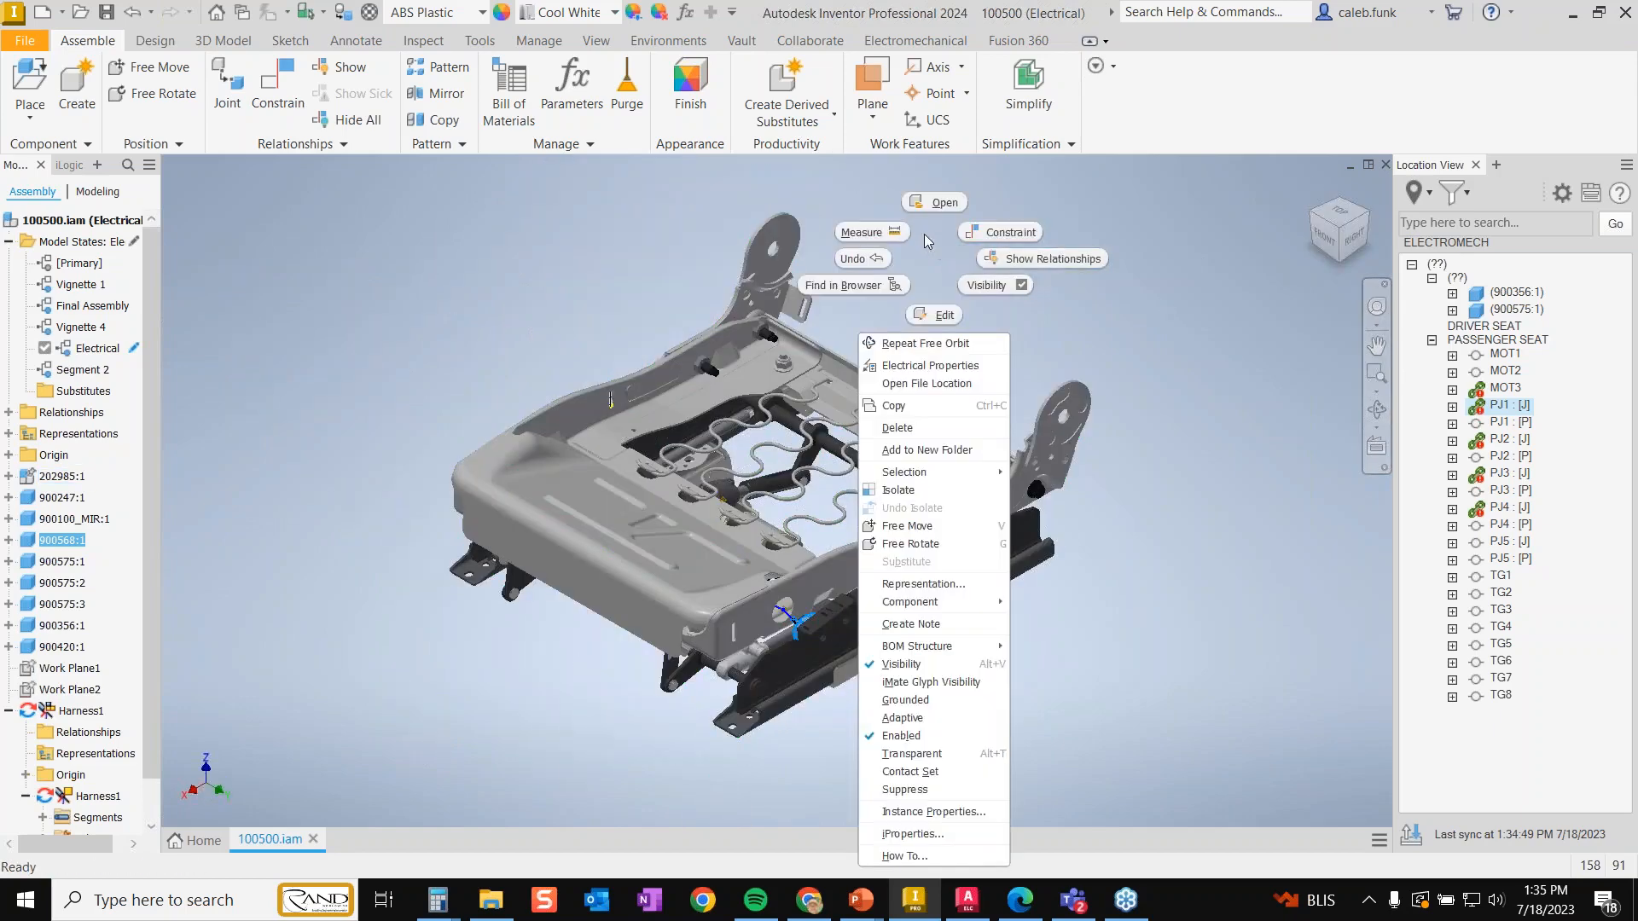
left_click(908, 325)
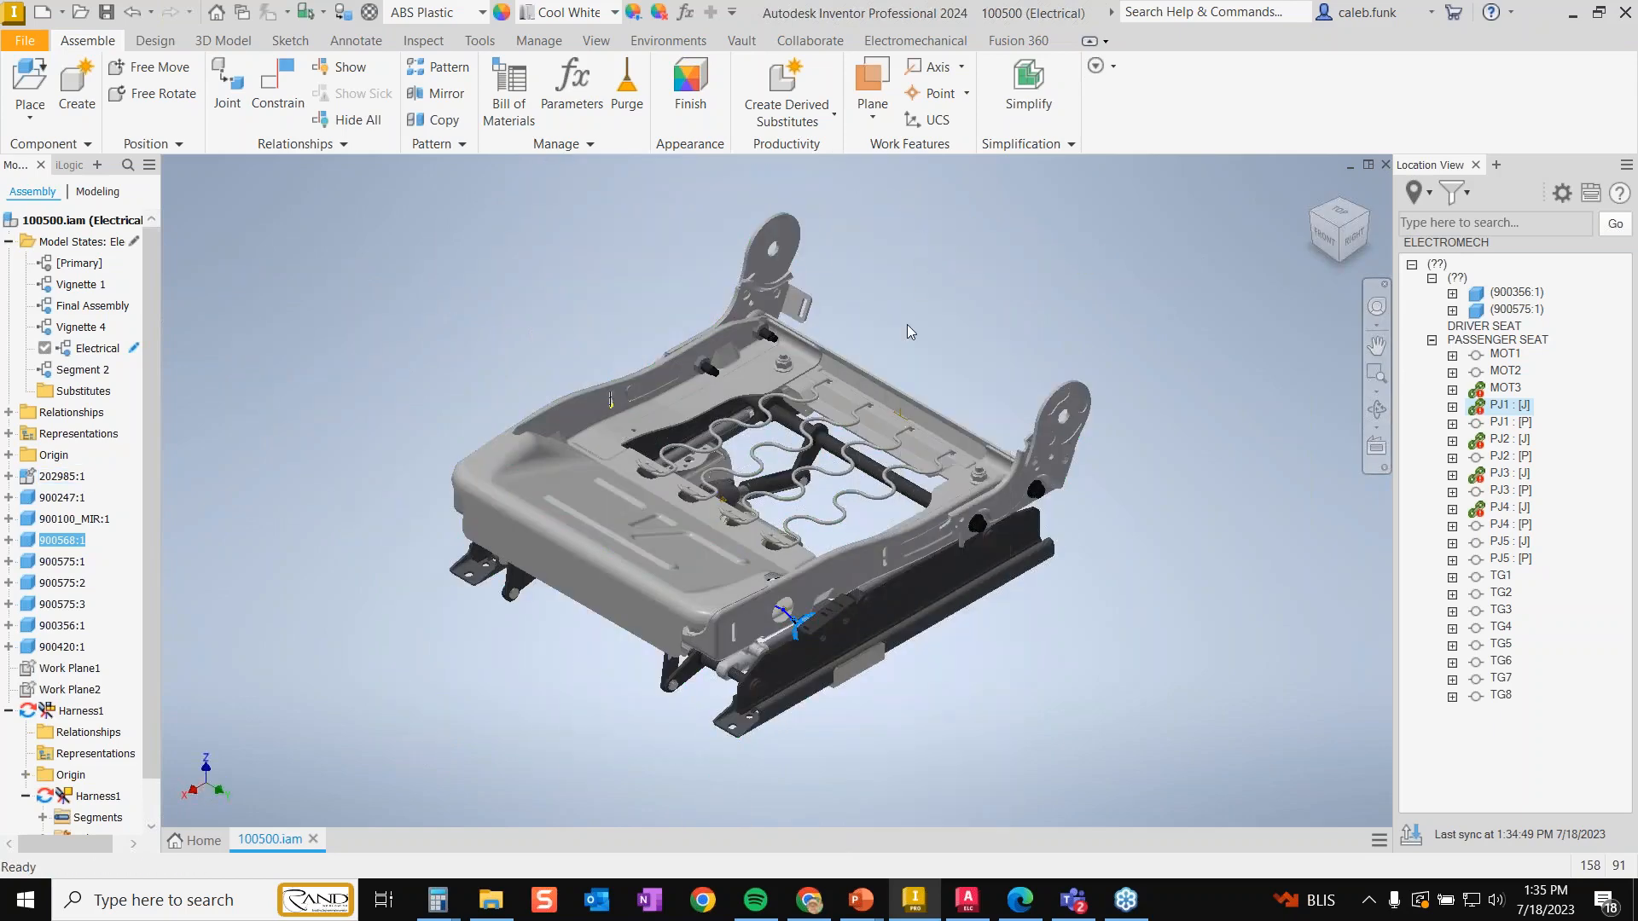